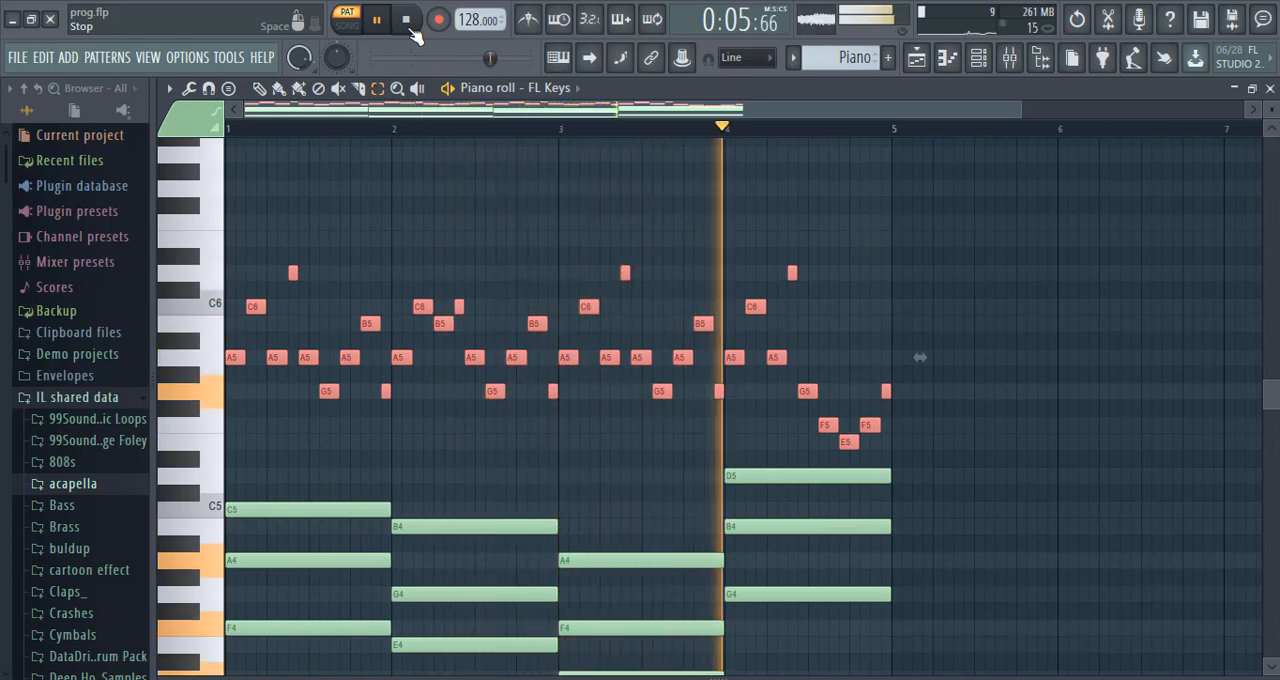
Copy the melody notes above the chords in the FL Keys piano roll, and open the first Lead channel's synth in Pattern 1.
click(408, 26)
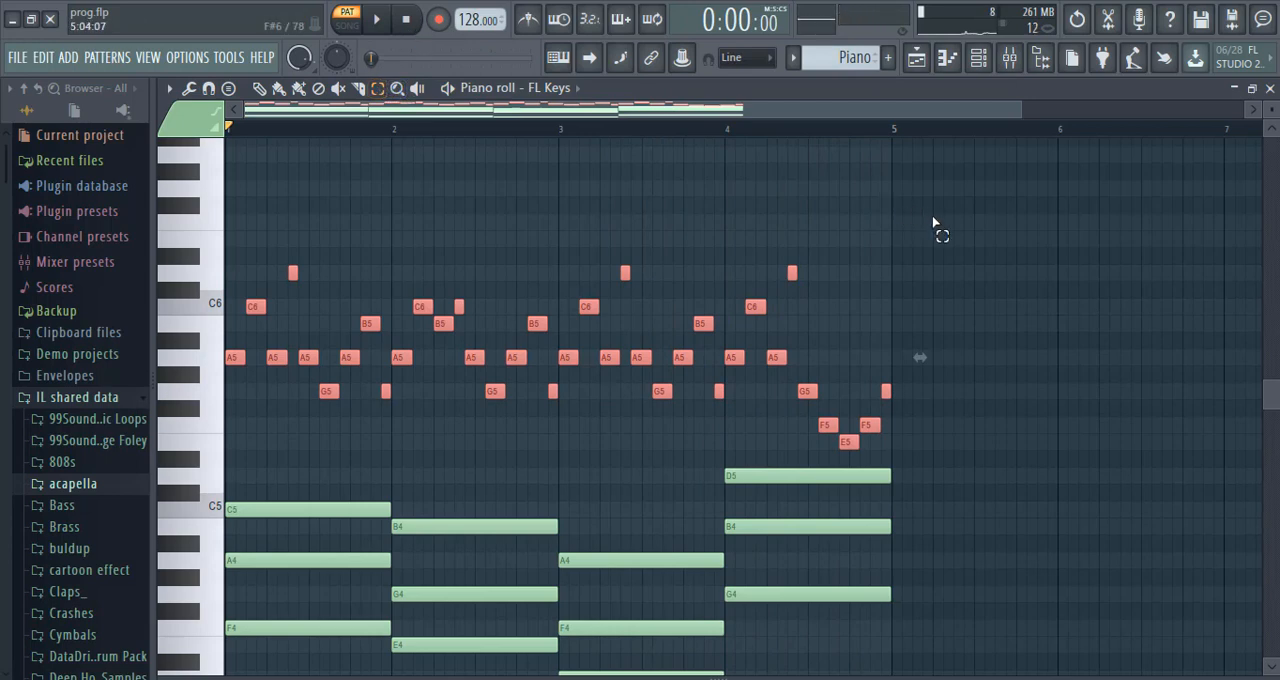
drag(933, 200, 228, 450)
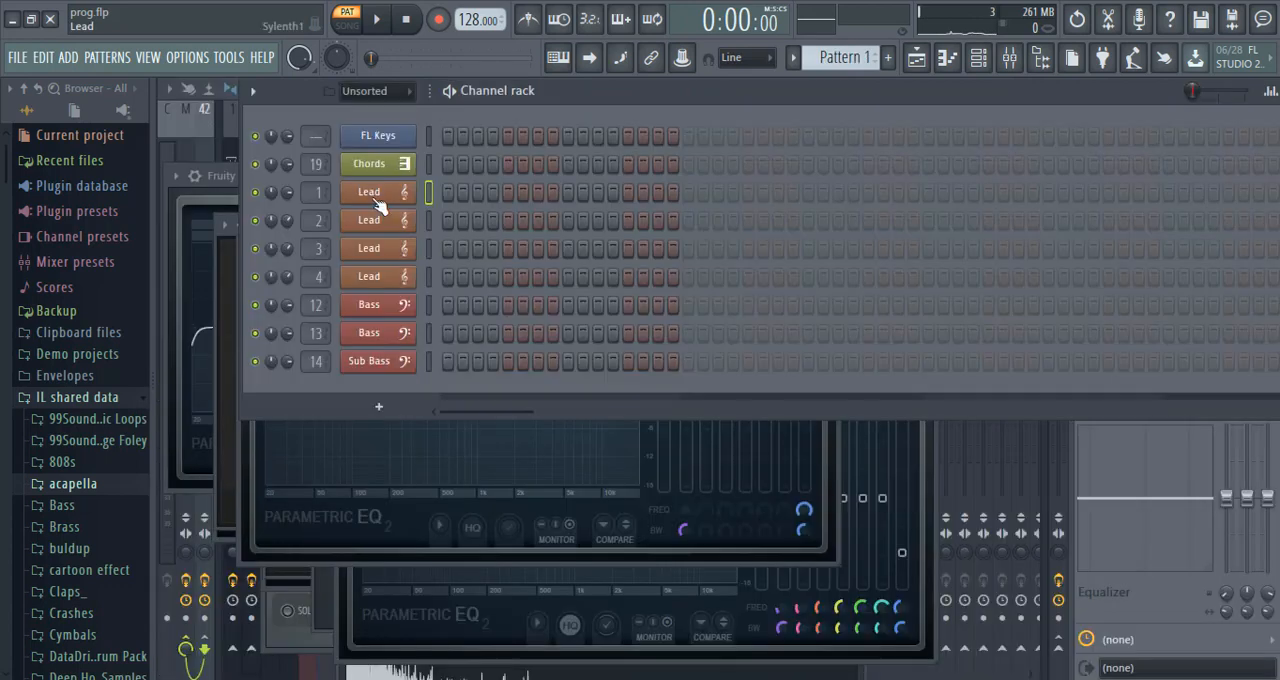
click(371, 206)
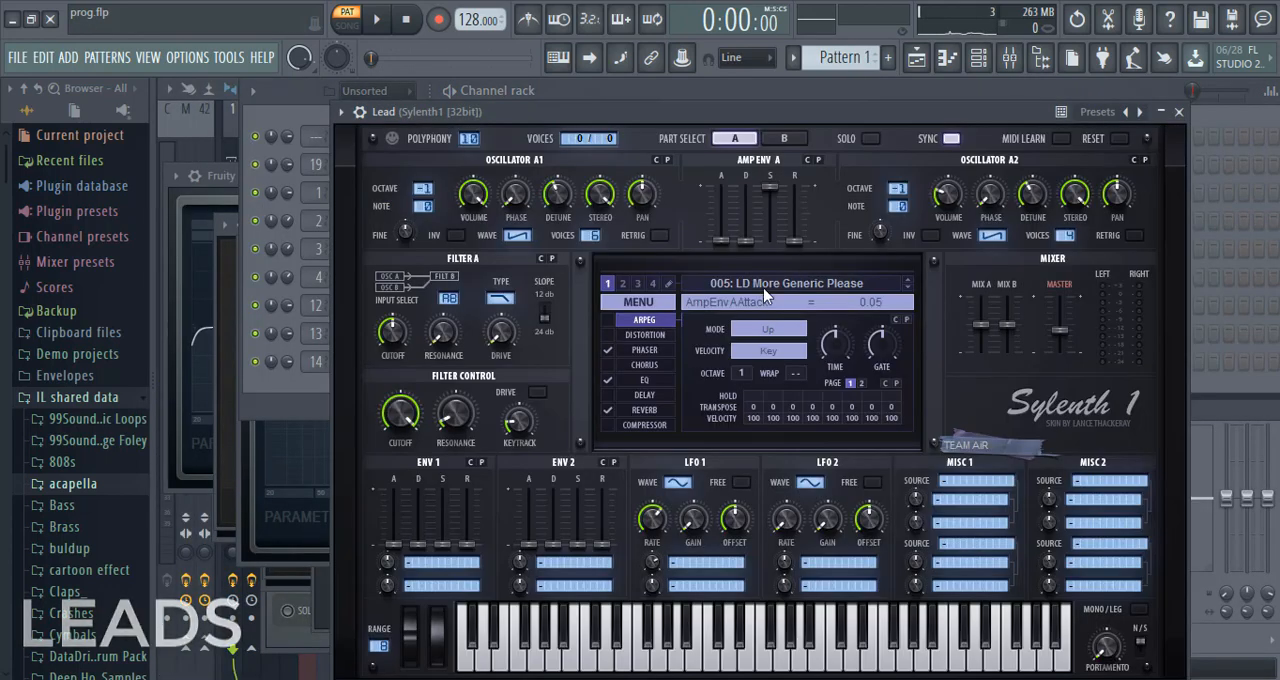
Solo the first Lead channel, routed to mixer track 1.
click(257, 190)
right_click(257, 189)
click(285, 198)
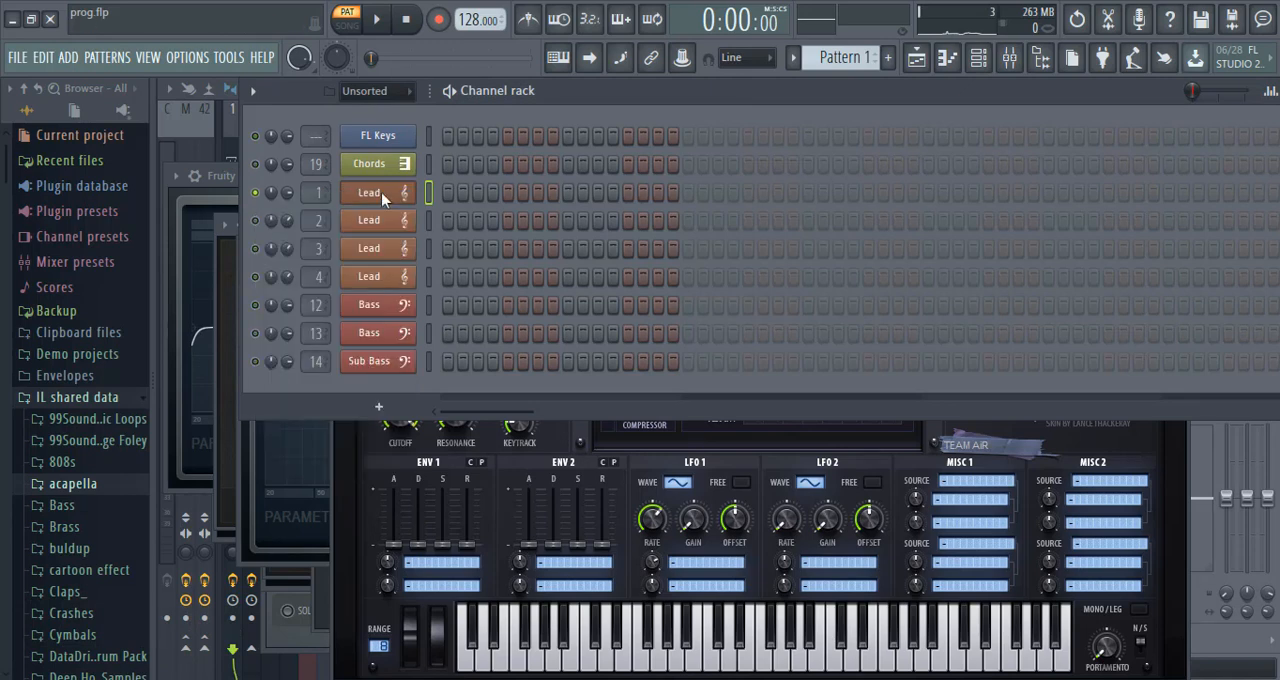
Paste the melody into the first Lead channel's piano roll, transpose it up one octave and audition it.
right_click(412, 198)
click(458, 193)
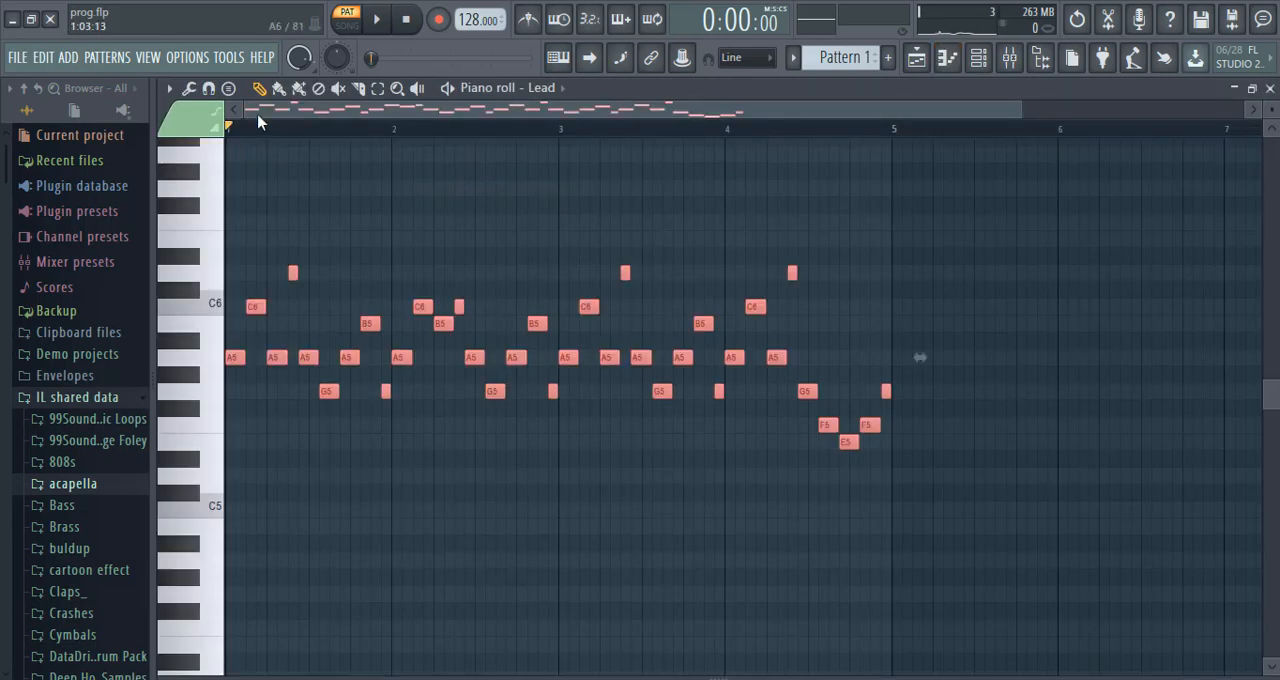
drag(226, 360, 186, 148)
click(378, 20)
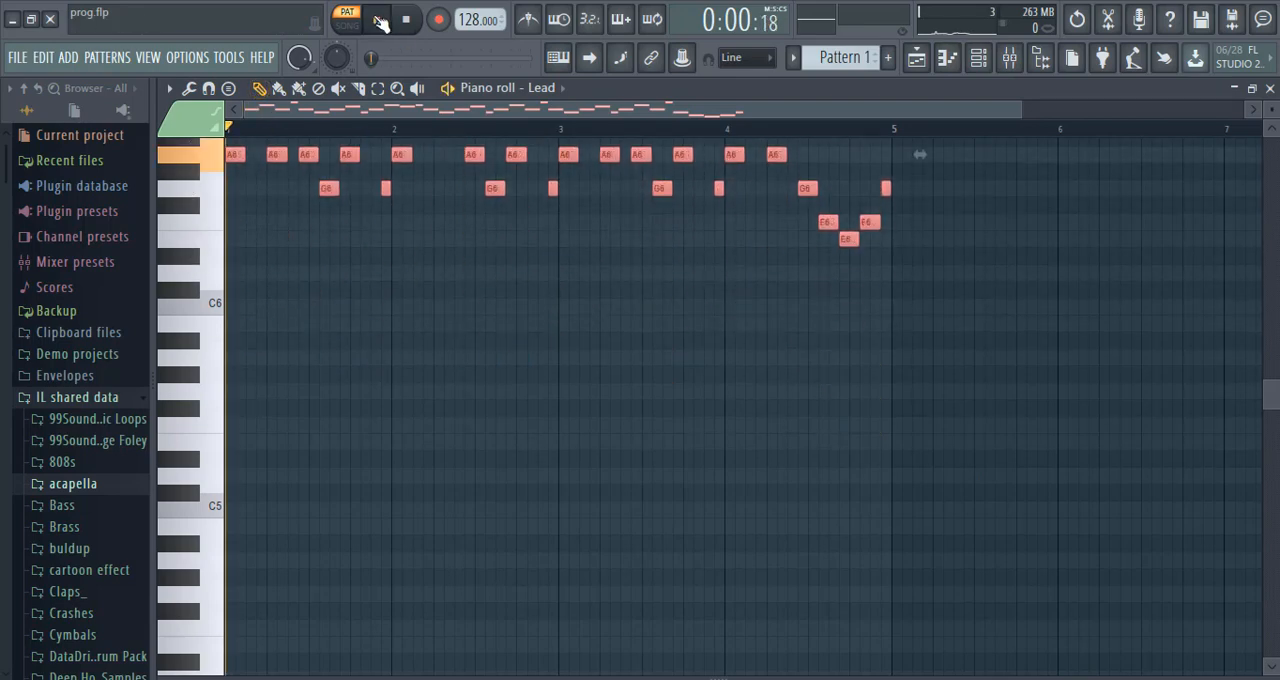
click(1270, 89)
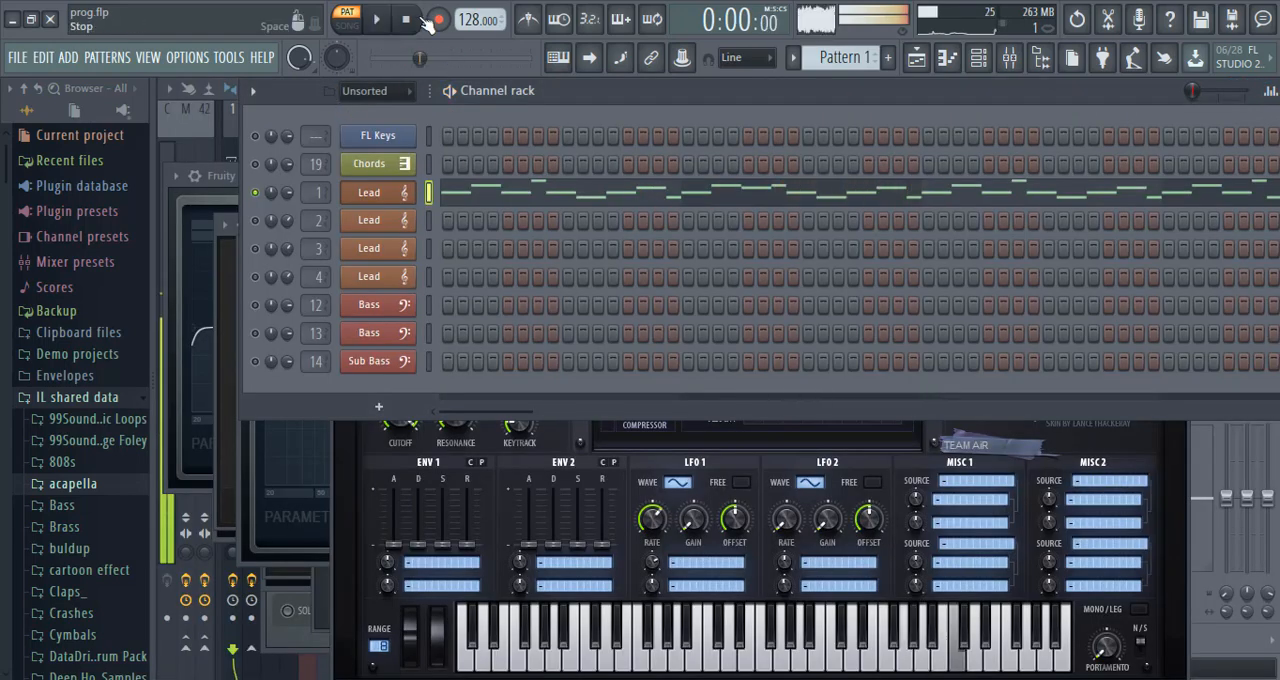
Play the first Lead and turn off the reverb in its Sylenth1 preset LD More Generic Please.
click(196, 498)
key(F9)
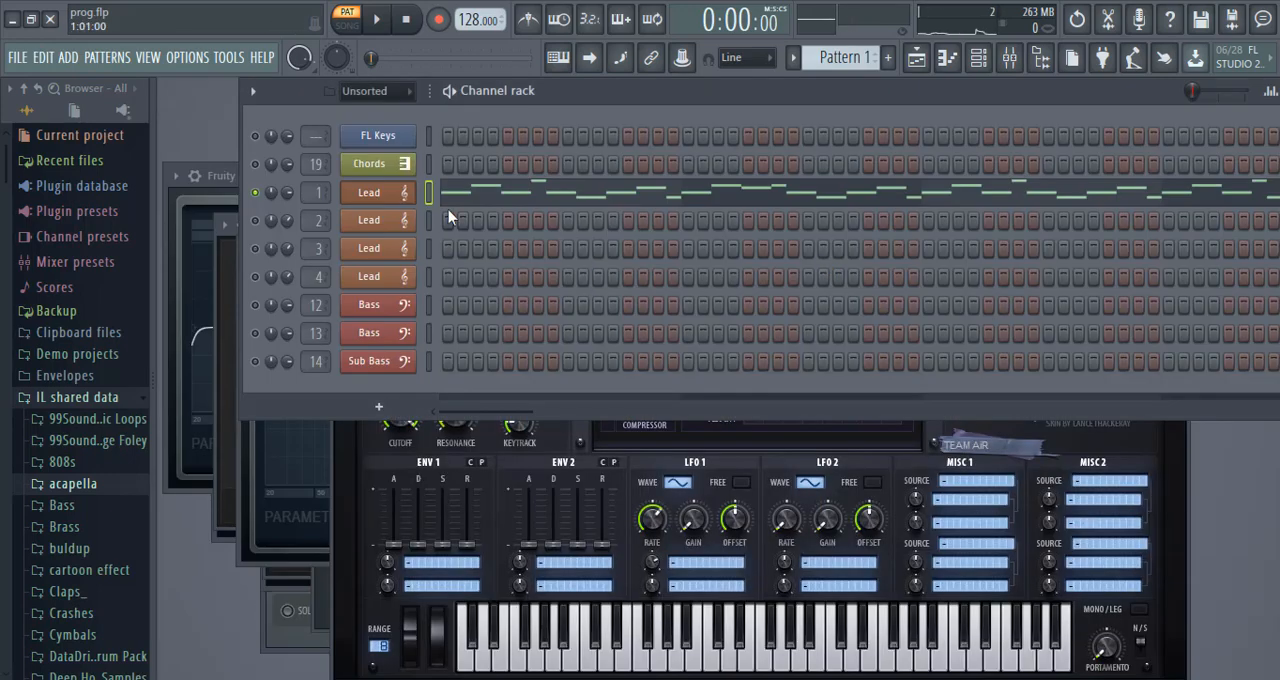
click(450, 91)
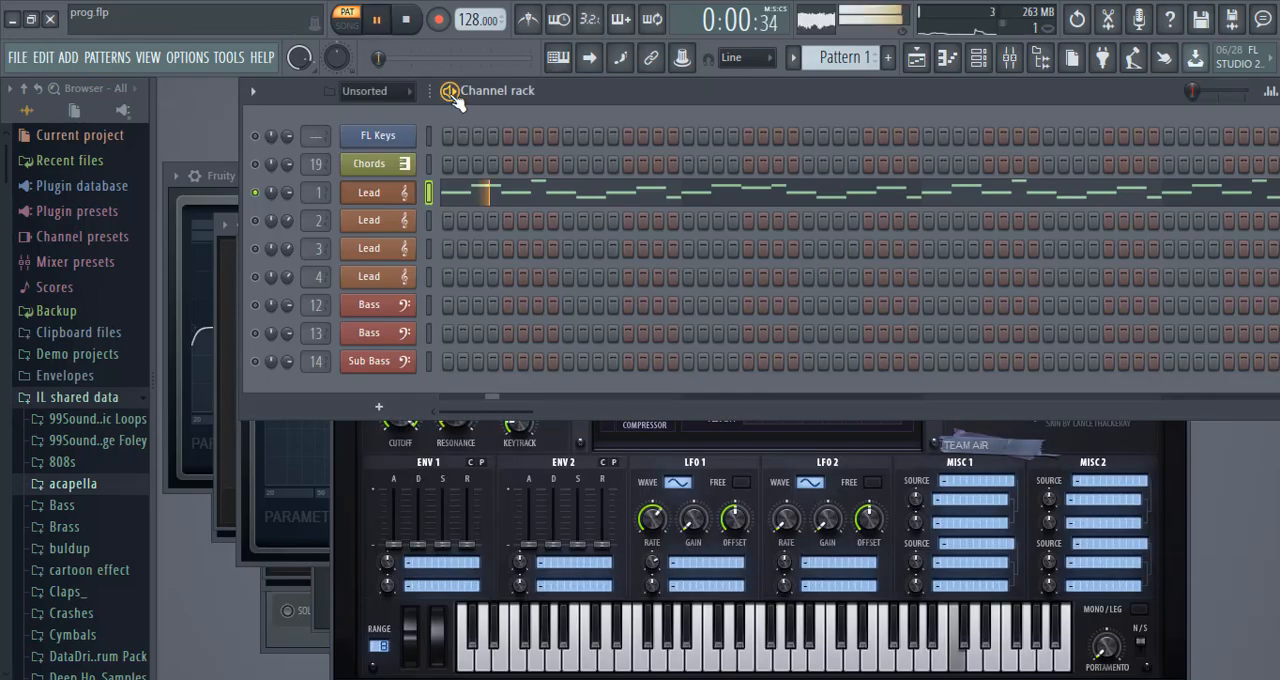
click(388, 32)
click(406, 194)
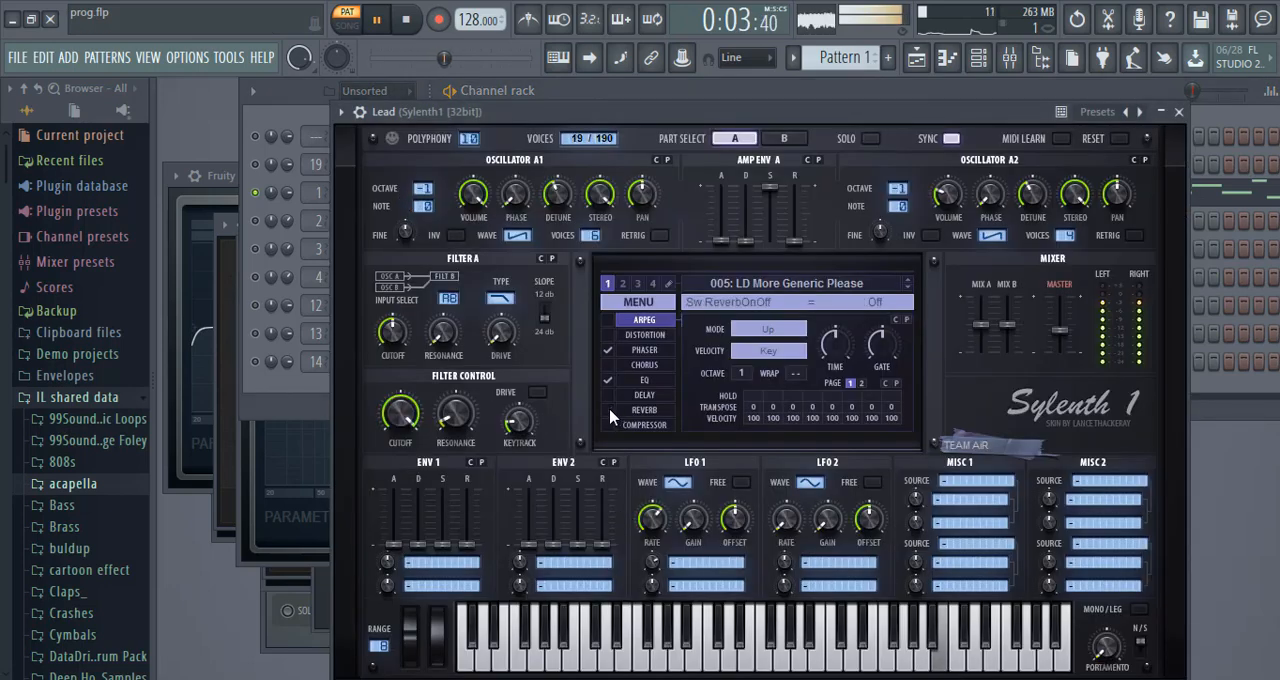
click(303, 124)
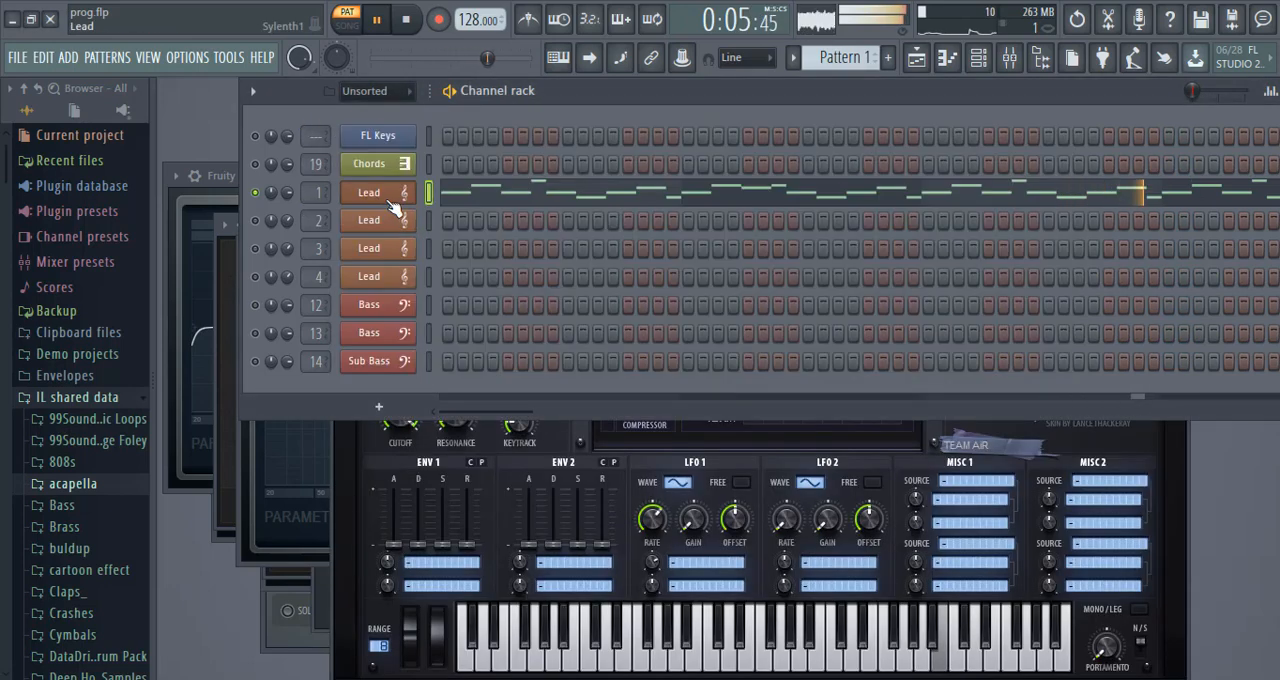
Copy the first Lead's melody into the second Lead channel, solo that channel and show its Sylenth1 preset.
right_click(388, 197)
click(594, 200)
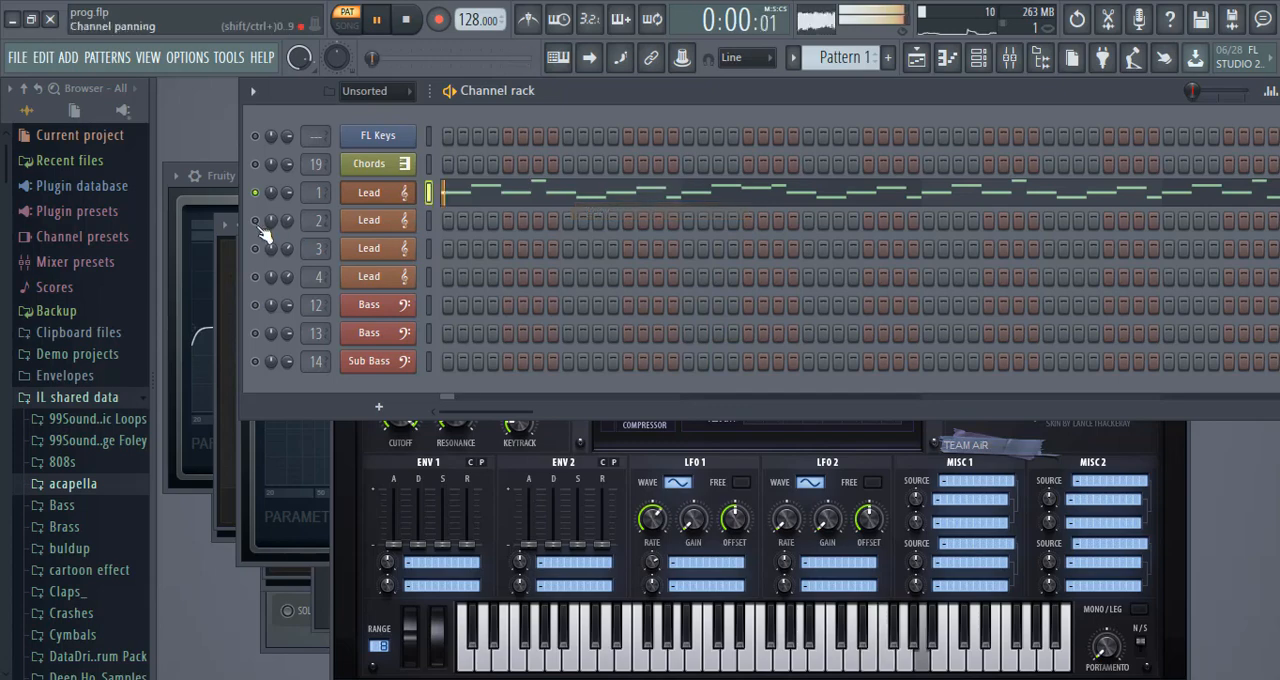
right_click(410, 216)
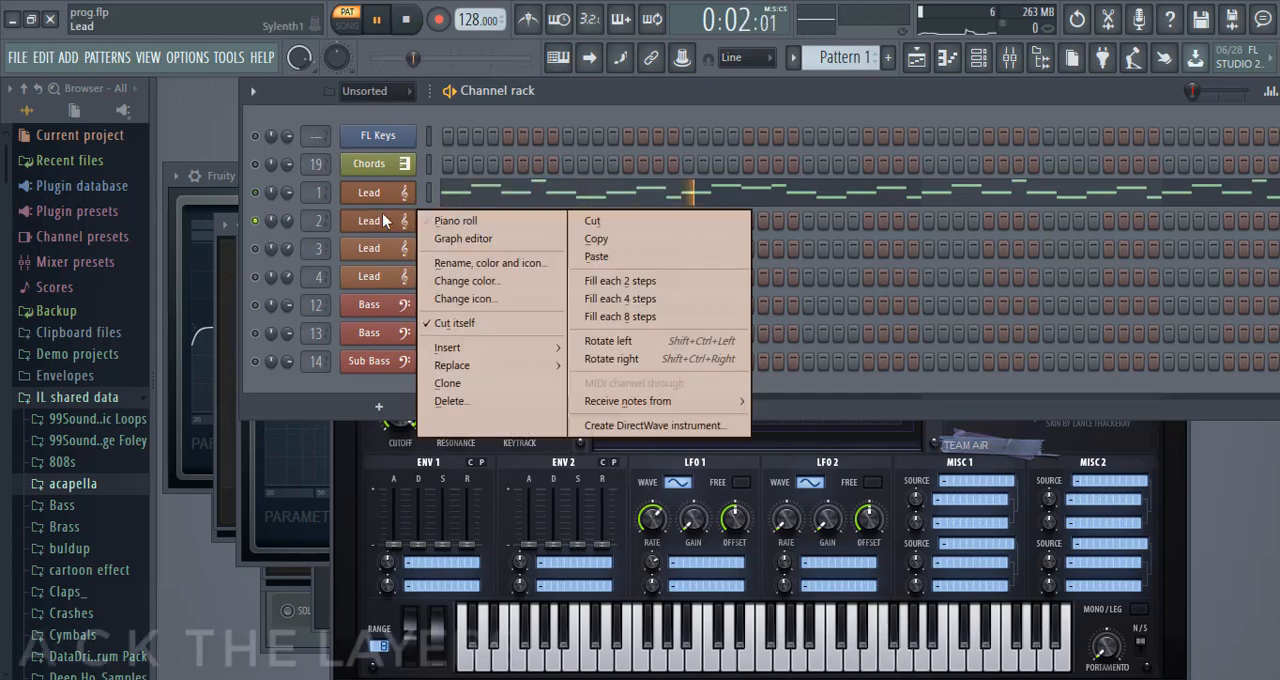
click(630, 255)
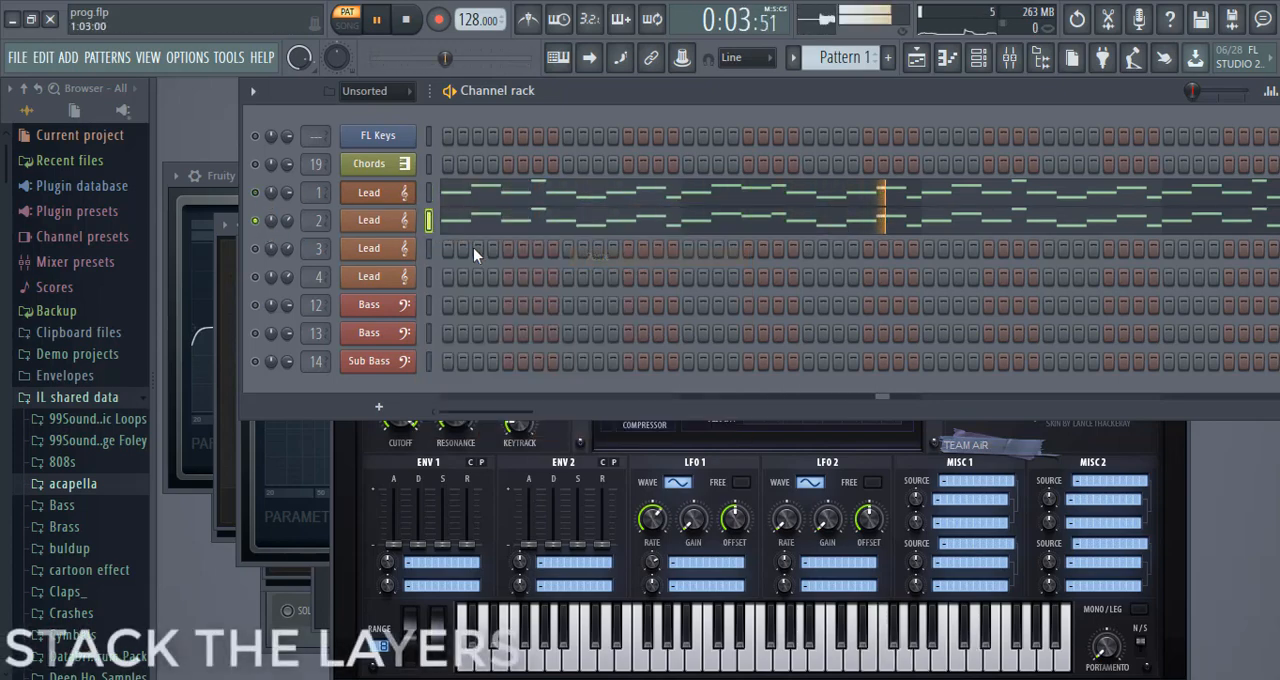
click(410, 222)
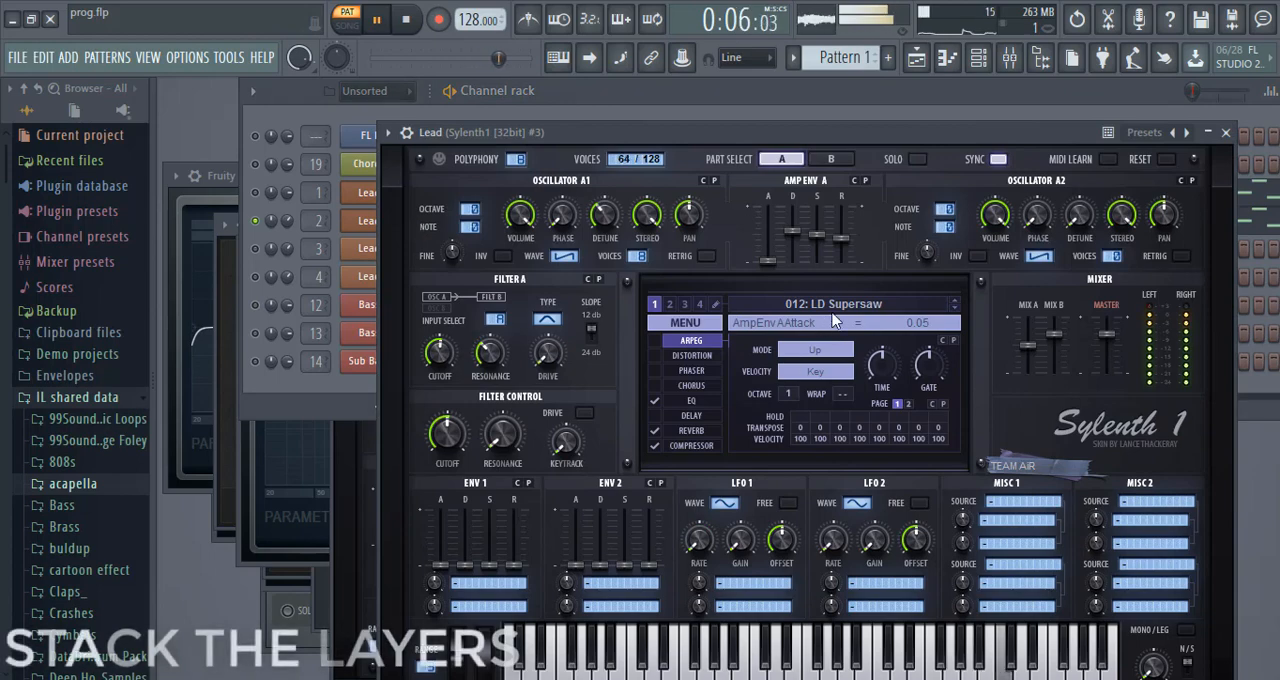
Solo the third Lead channel and paste the second Lead's melody into it.
right_click(257, 249)
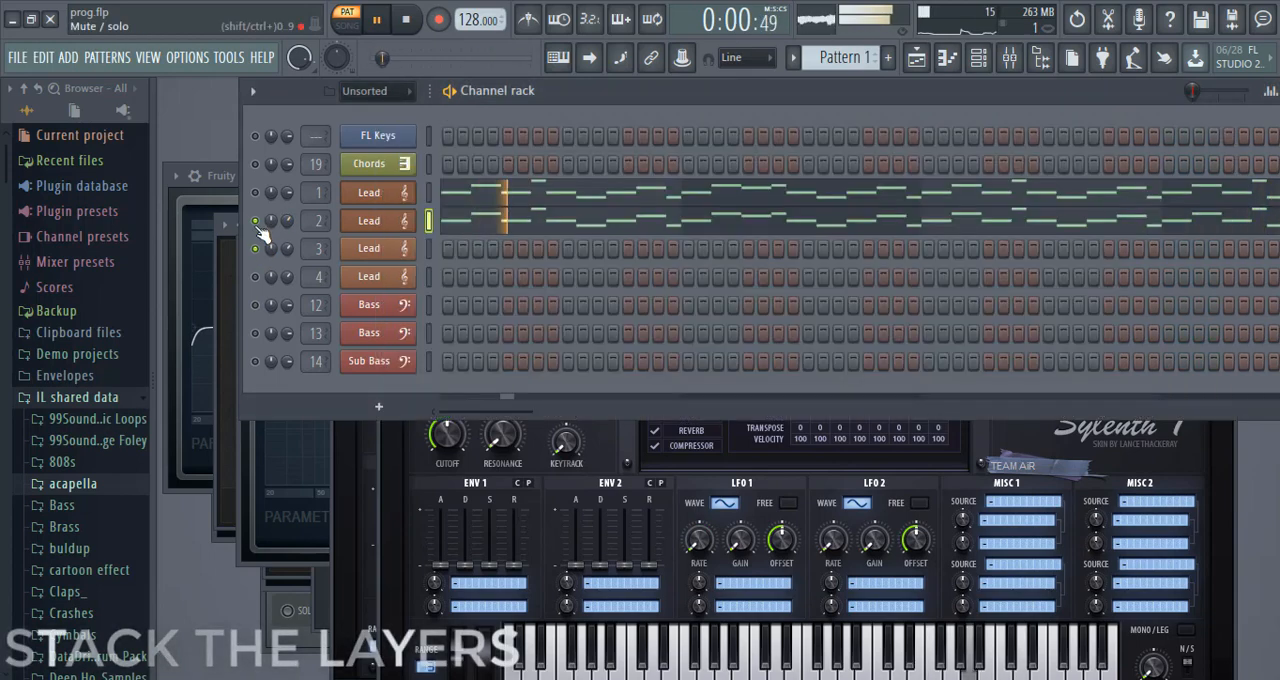
right_click(410, 212)
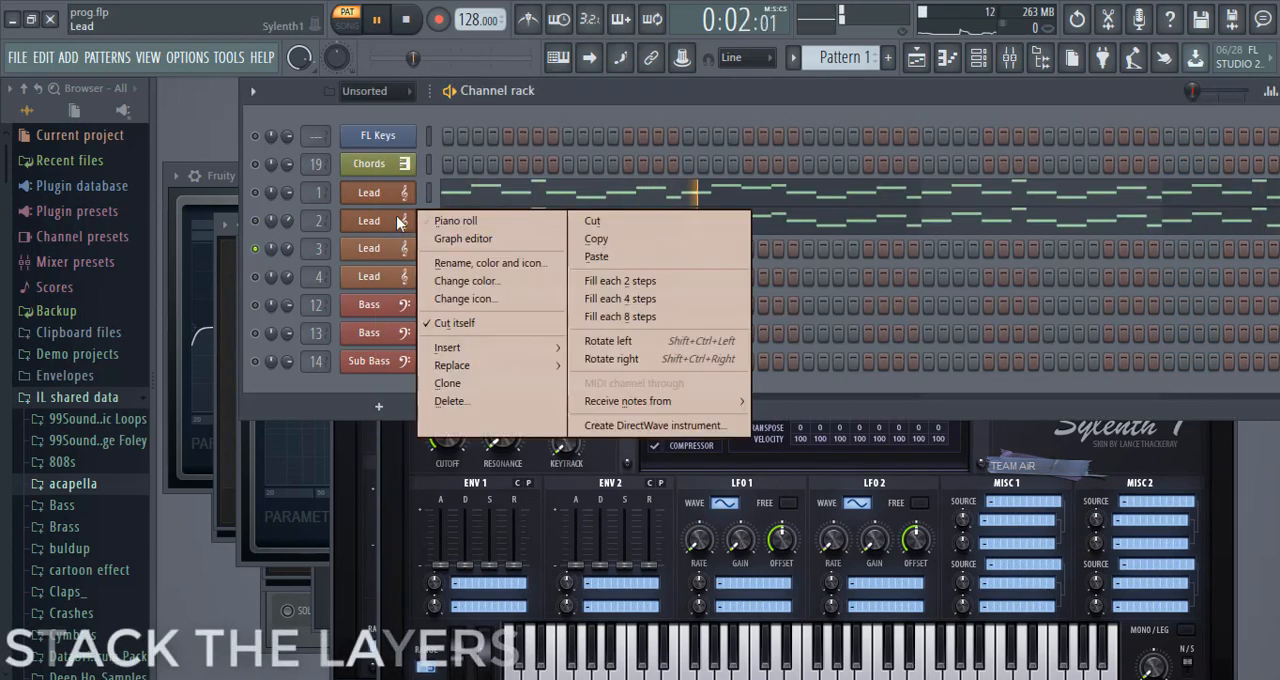
click(662, 248)
right_click(386, 248)
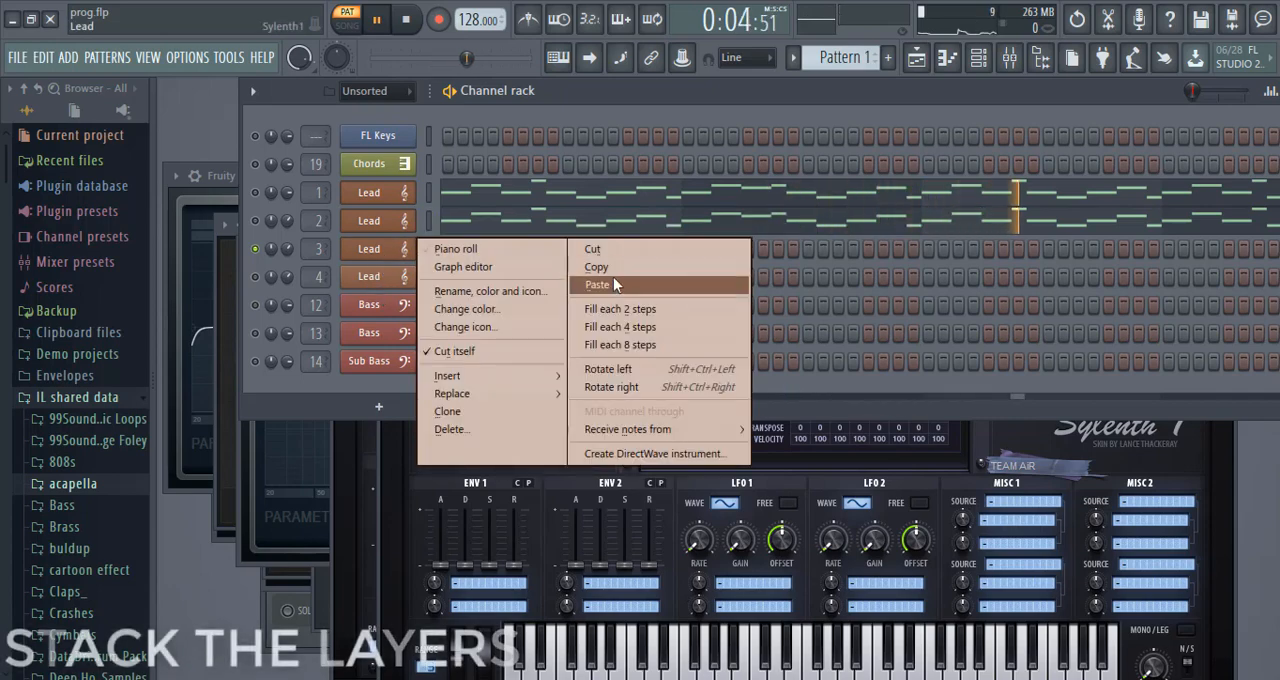
click(613, 284)
Transpose all notes in the third Lead channel's piano roll down one octave.
right_click(415, 254)
click(412, 252)
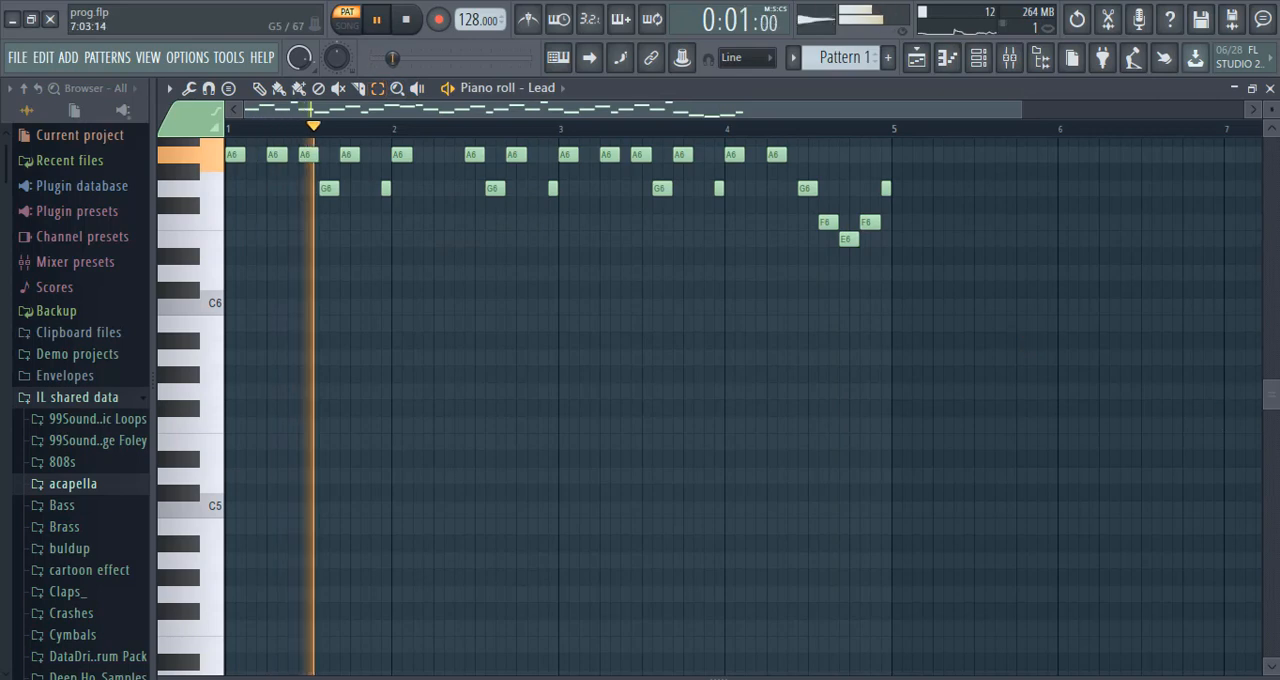
scroll(1018, 200, up, 4)
drag(1040, 234, 194, 537)
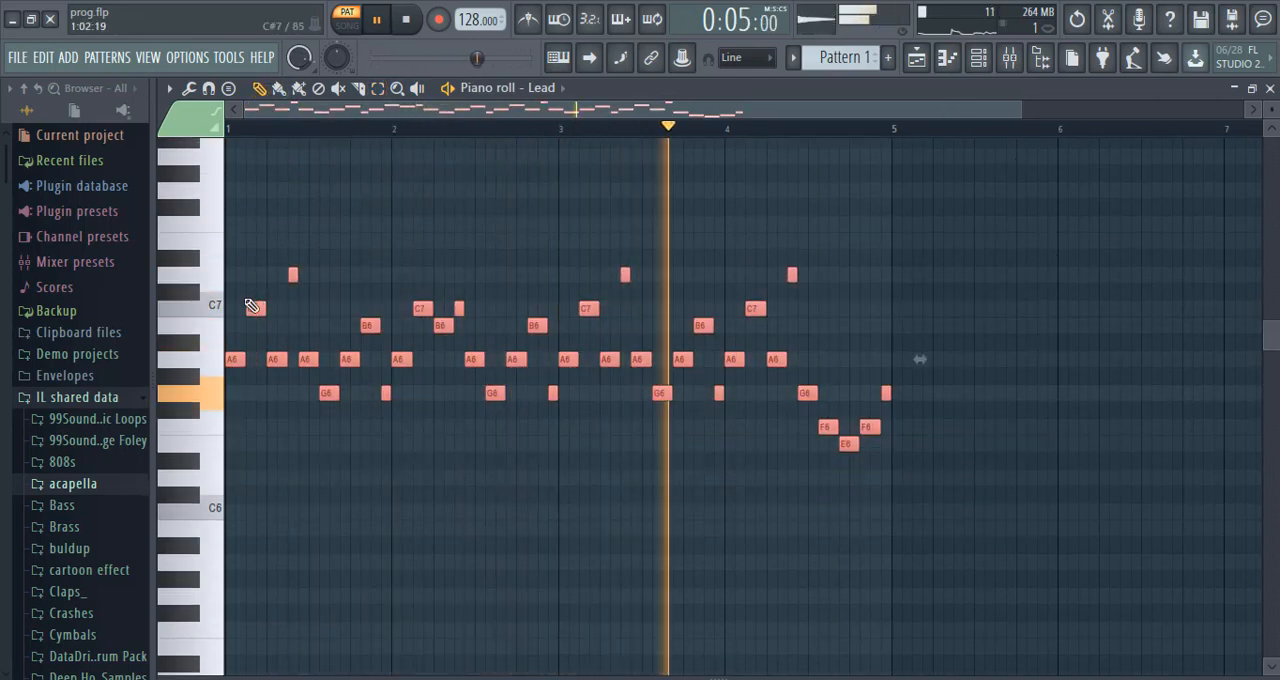
key(ctrl+Down)
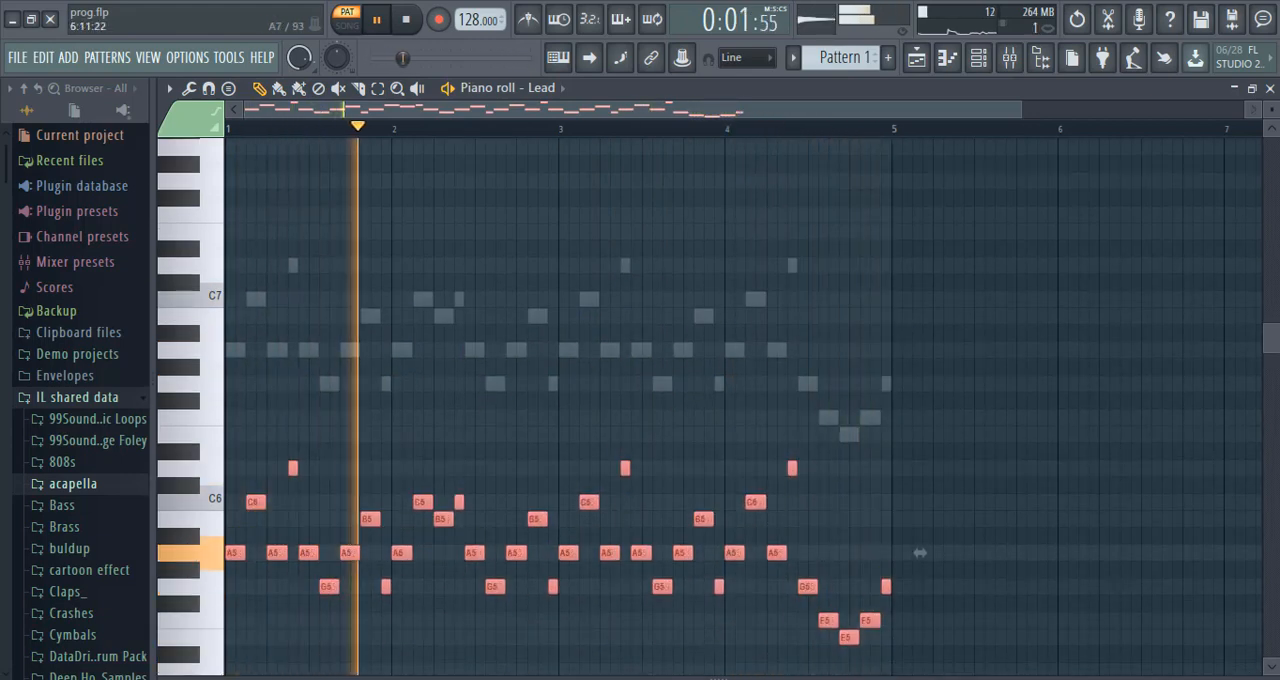
click(1270, 89)
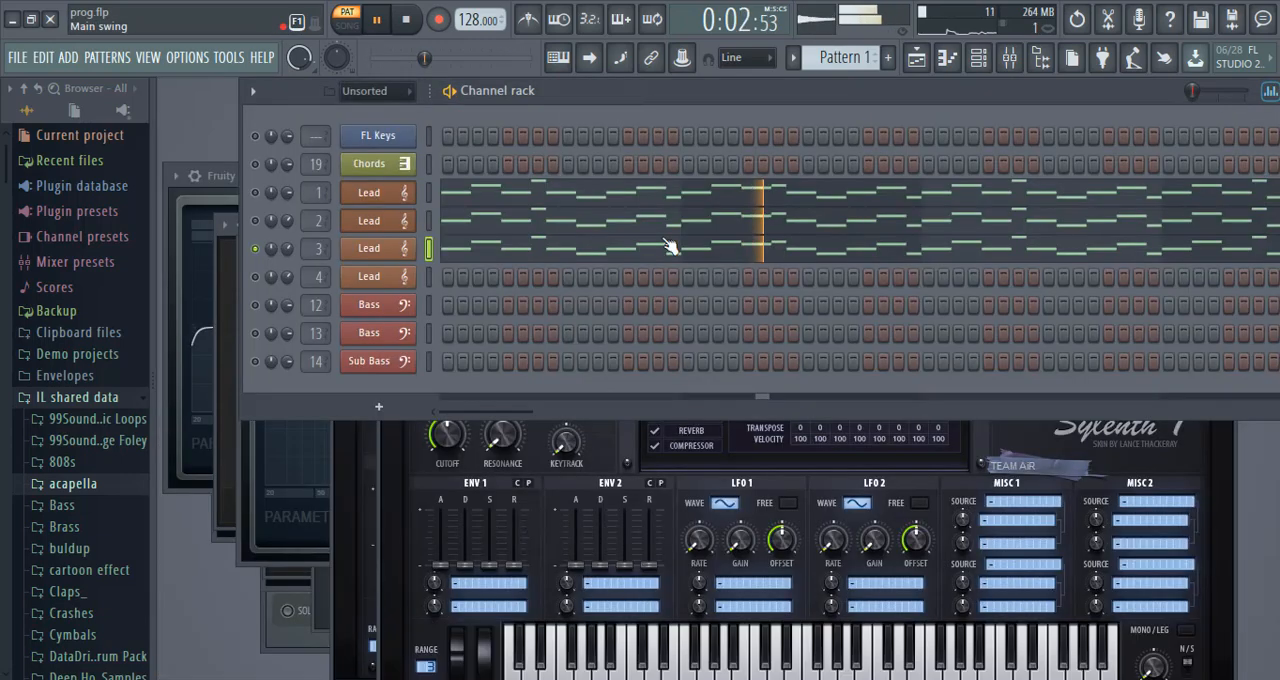
Copy the third Lead's melody into the fourth Lead channel and solo the fourth Lead.
right_click(385, 252)
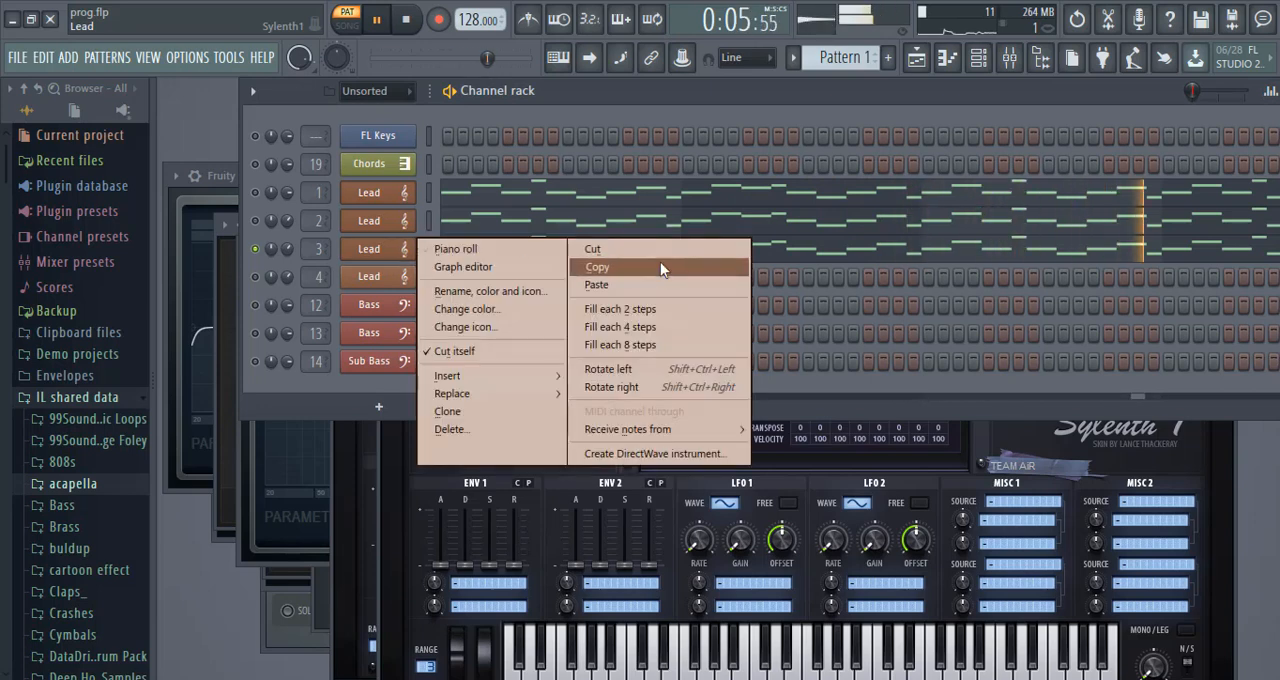
click(660, 262)
right_click(410, 272)
click(590, 312)
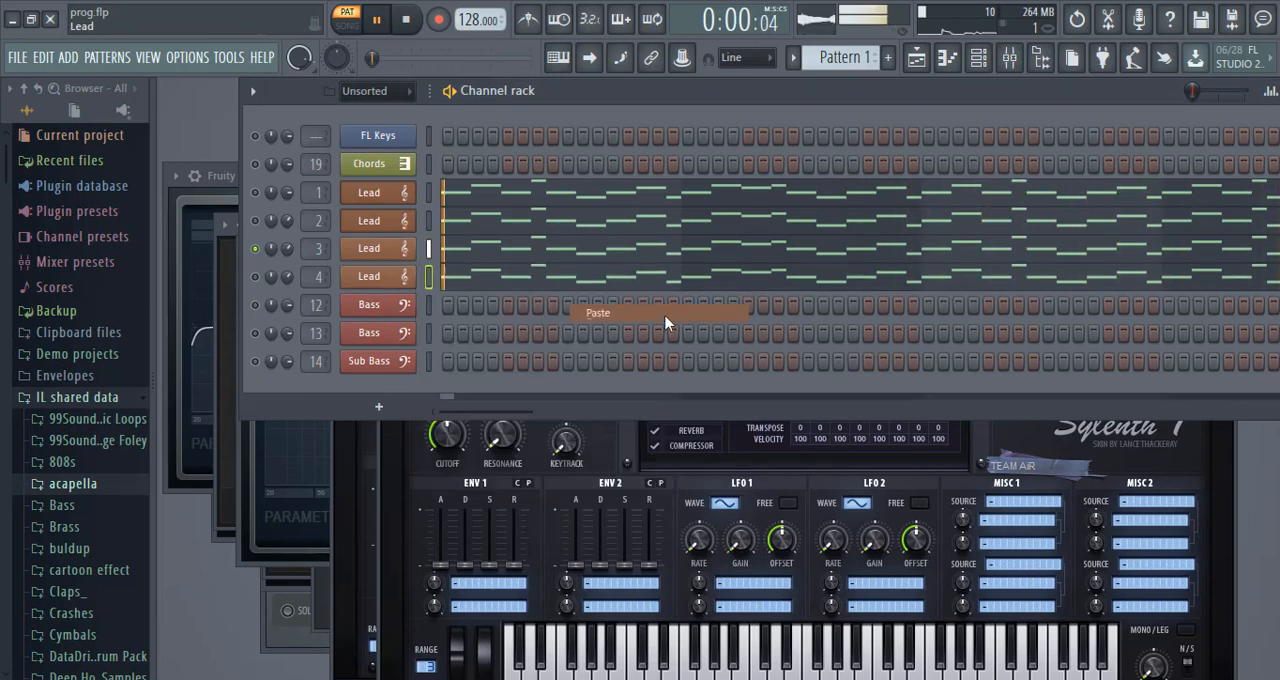
click(256, 278)
click(256, 250)
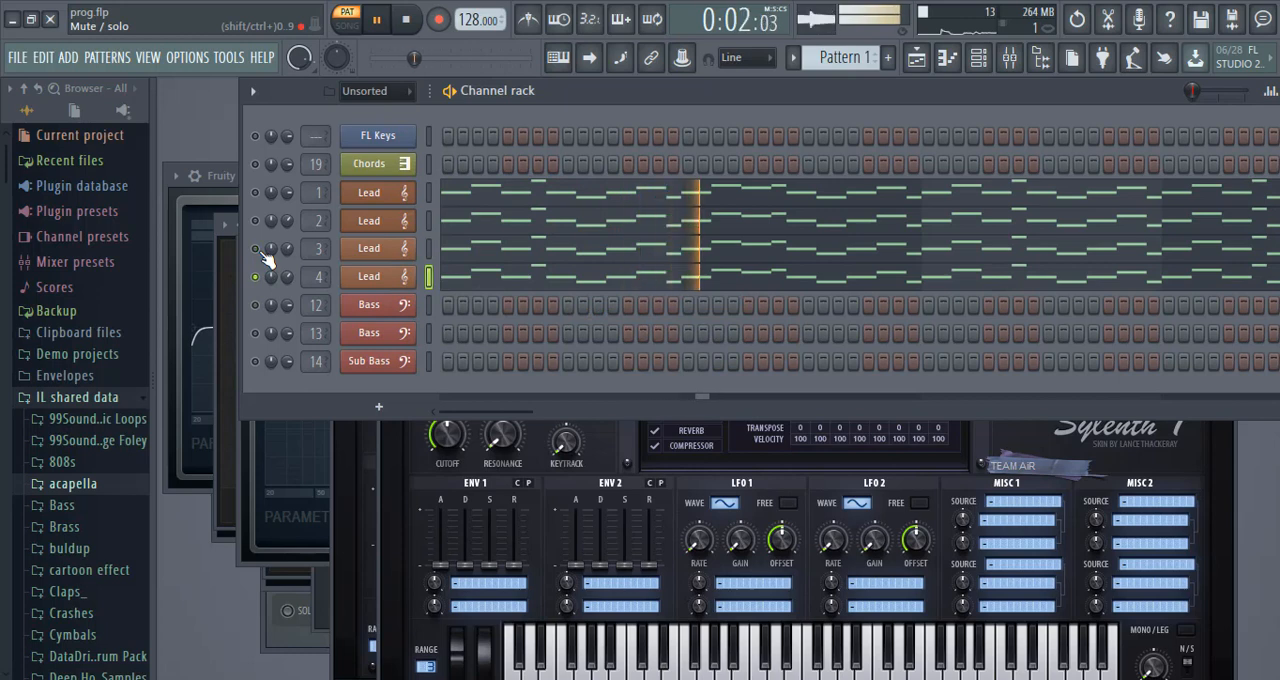
Unmute all channels to hear the stacked leads together, and open the mixer with playback stopped.
right_click(258, 283)
click(284, 291)
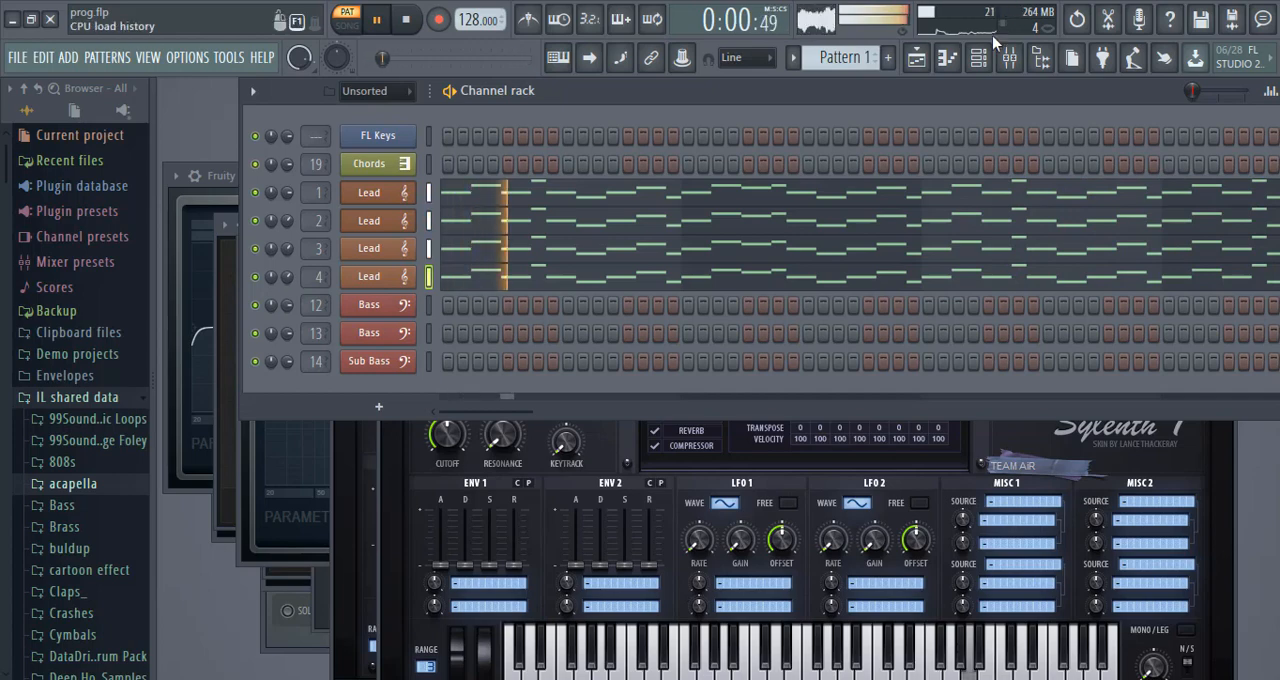
click(1016, 64)
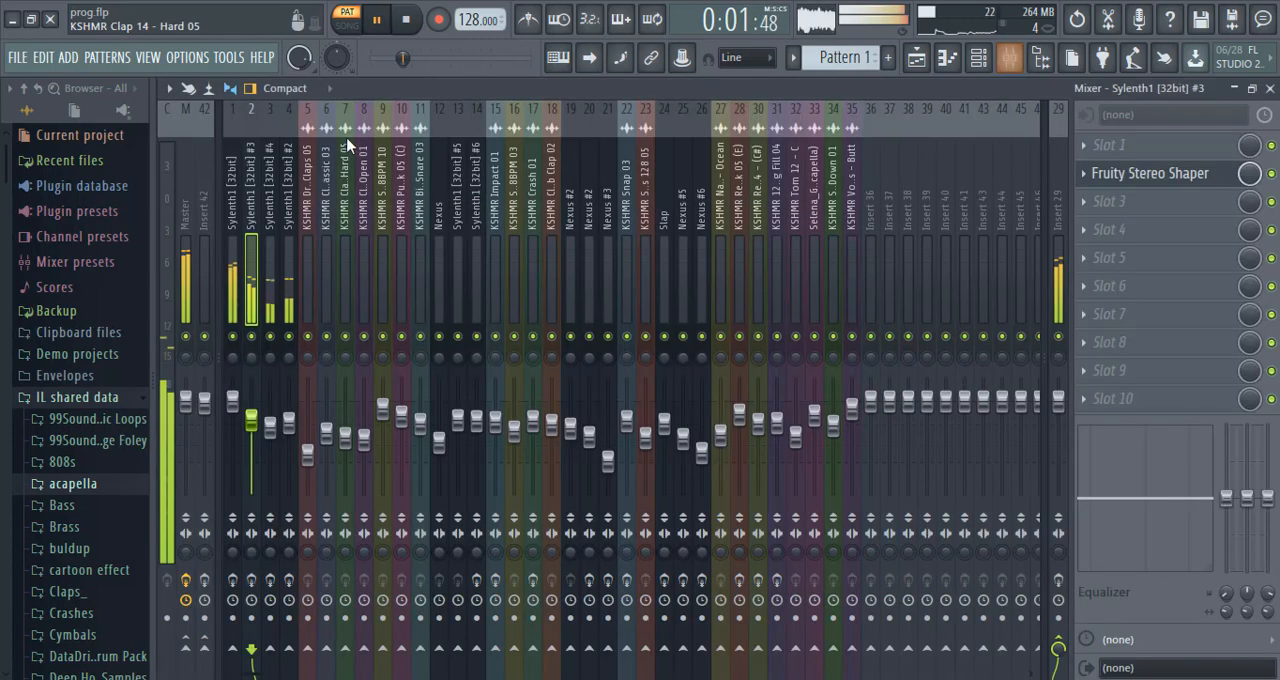
click(401, 29)
Play mixer track 1 soloed with its effect slots enabled, and open its Fruity Parametric EQ 2.
click(238, 285)
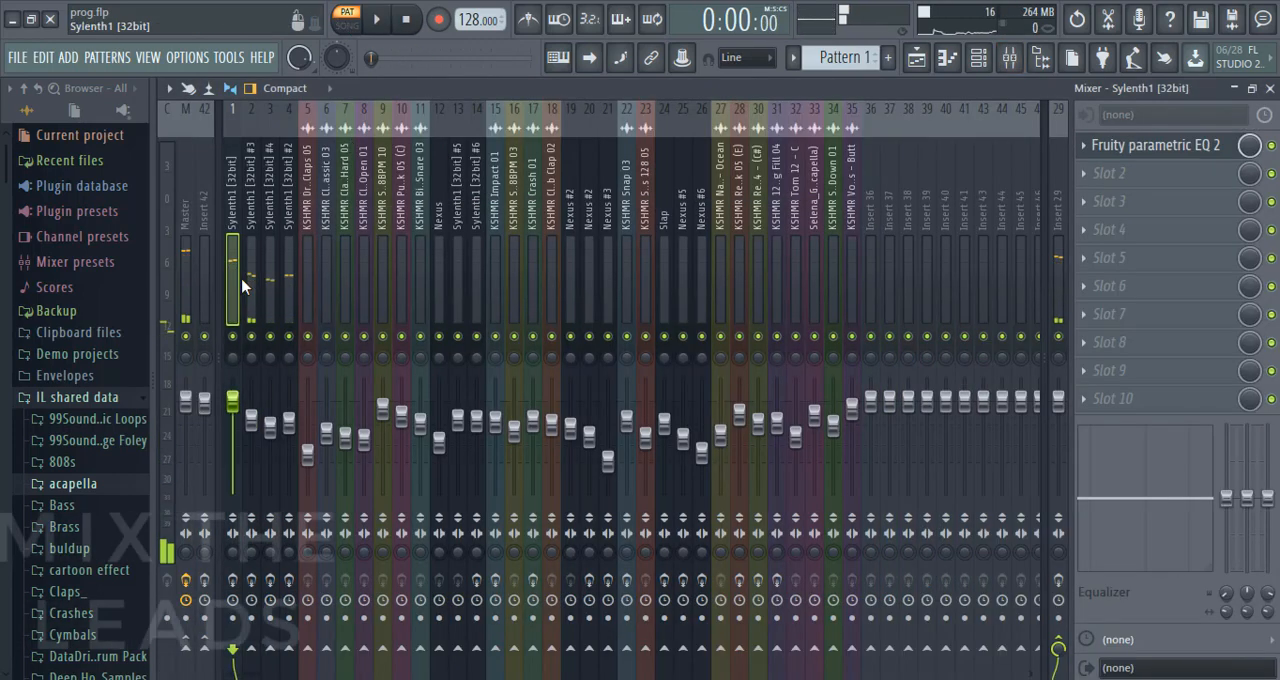
right_click(239, 335)
click(376, 19)
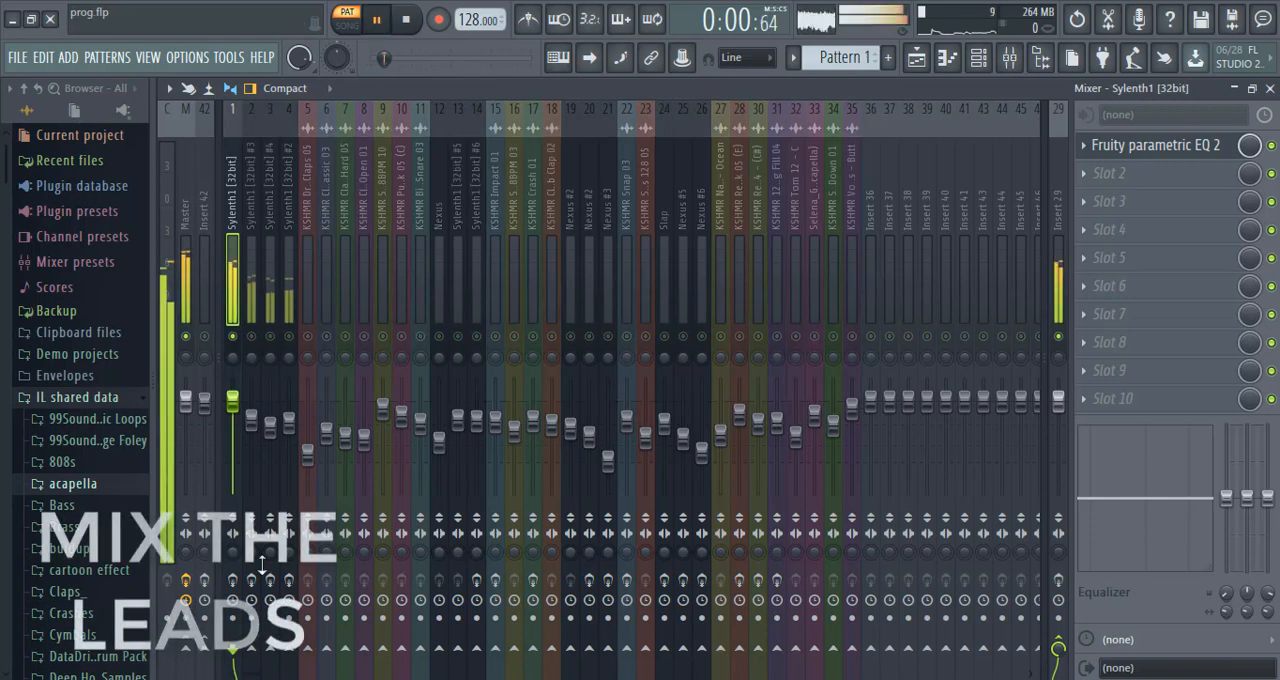
click(1212, 145)
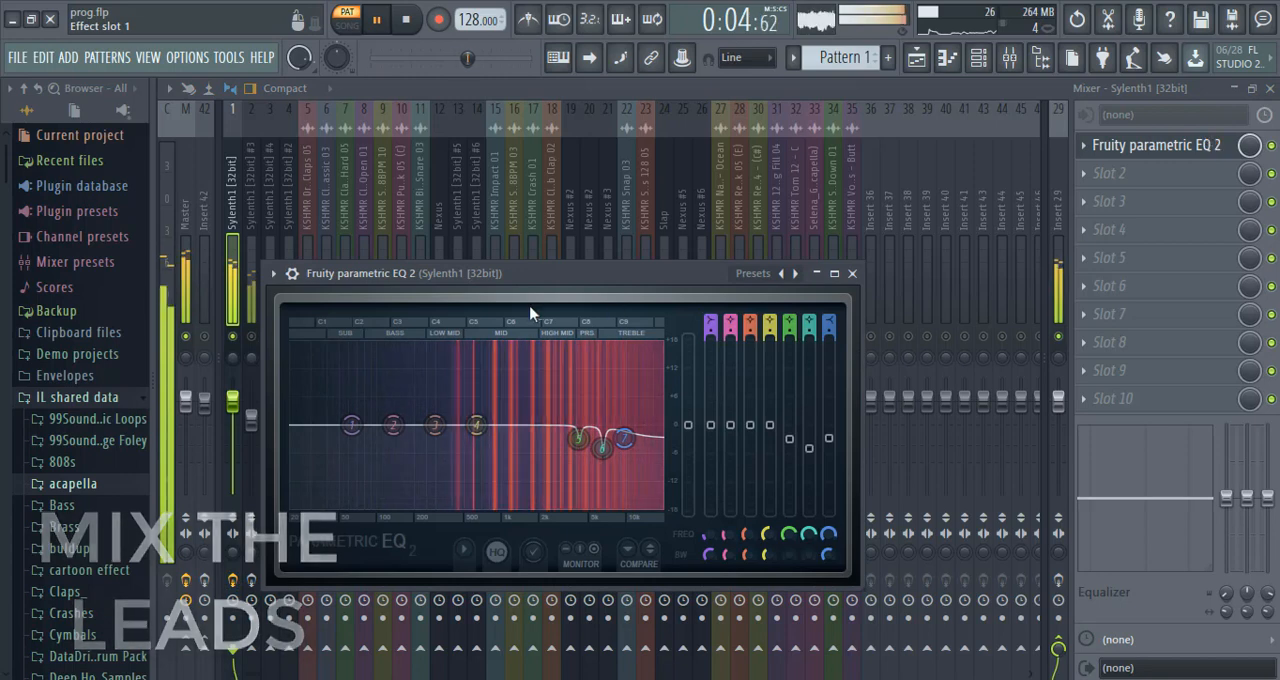
Solo mixer track 2, enable its effect slots and open its Fruity Stereo Shaper.
click(248, 277)
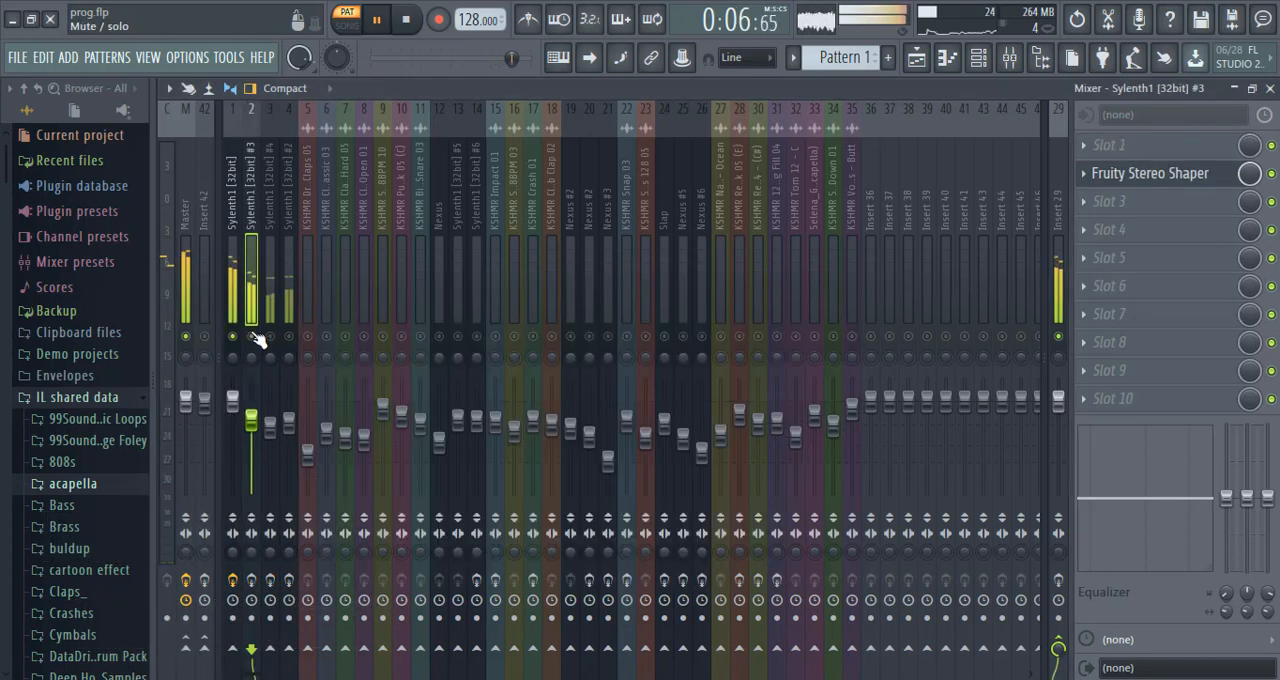
click(252, 336)
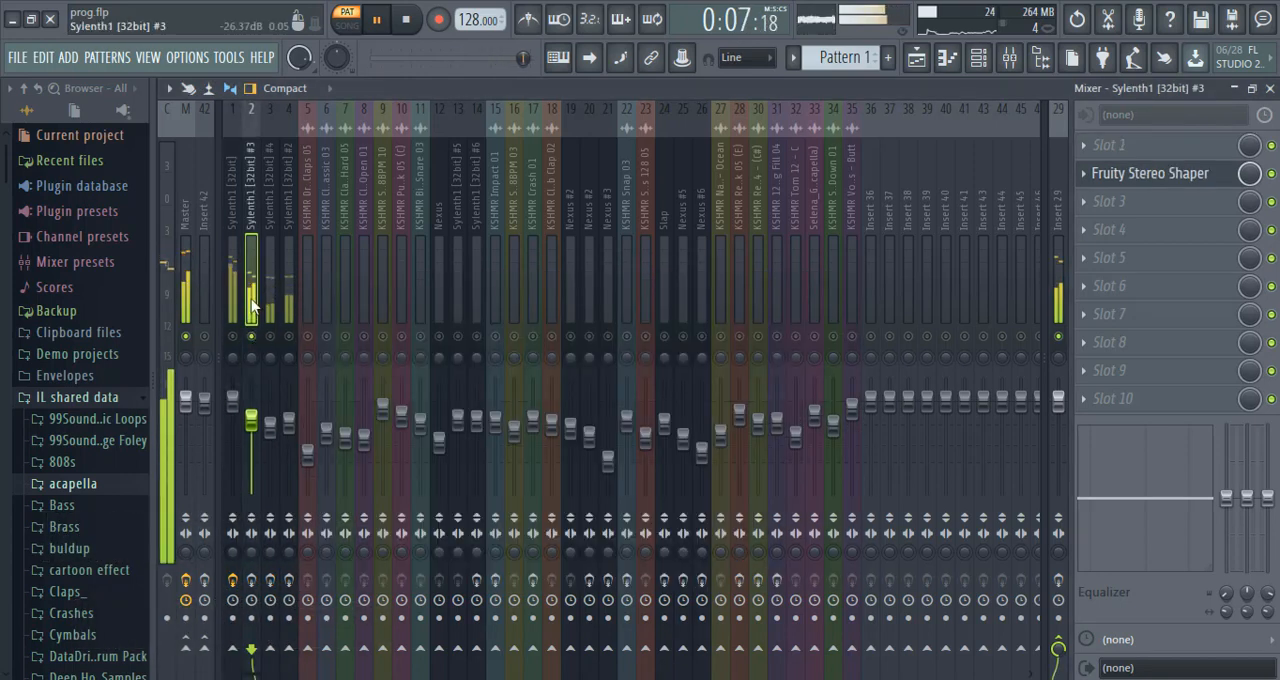
click(252, 580)
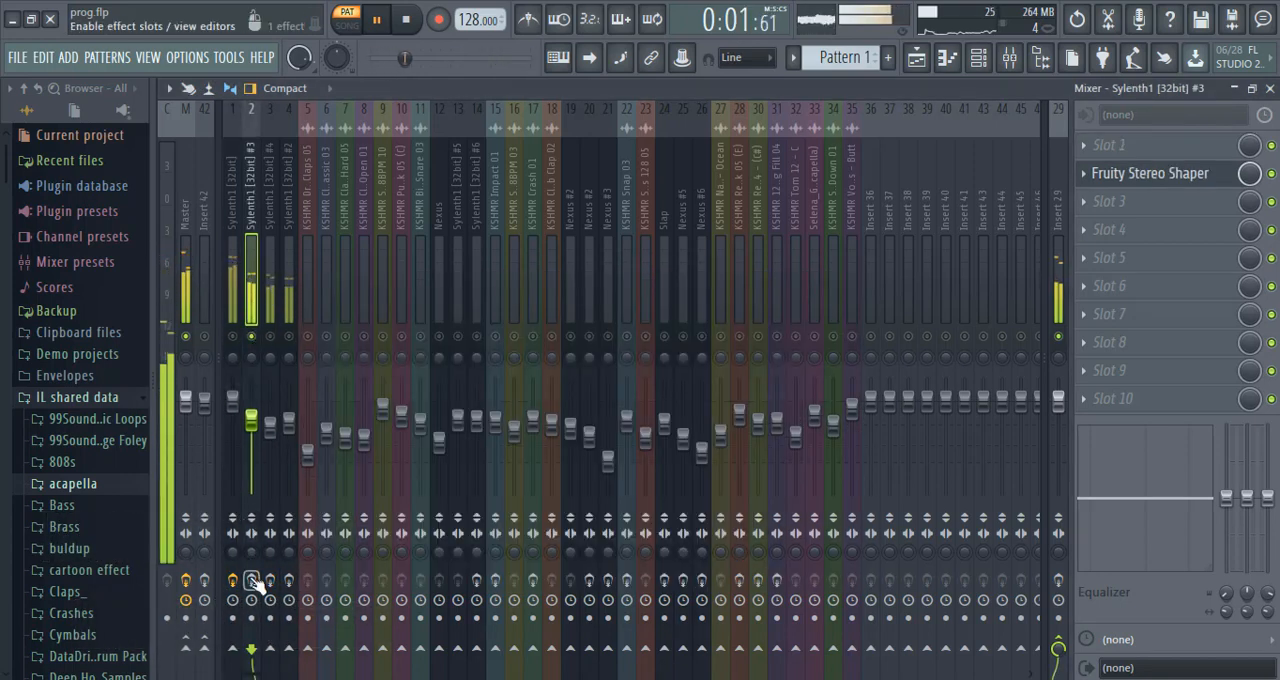
click(1127, 185)
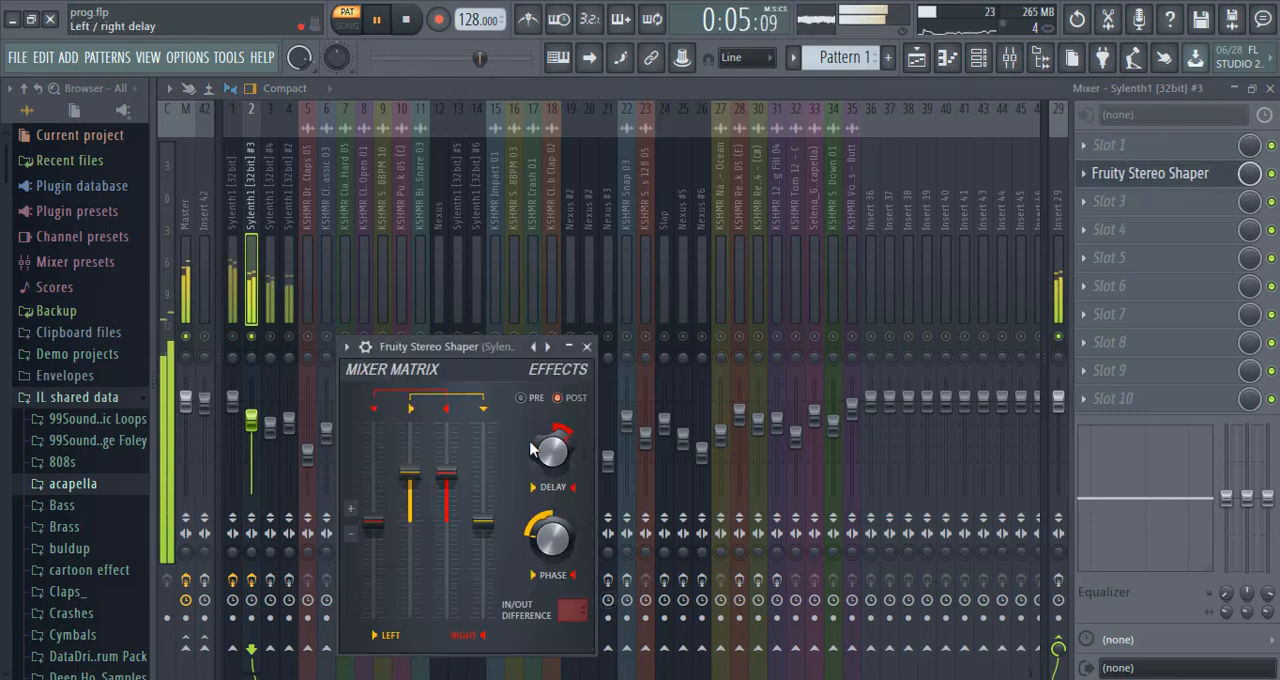
Solo mixer track 3, enable its effect slots, and view its Fruity Parametric EQ 2, Fruity Chorus and Fruity Fast Dist settings.
click(269, 265)
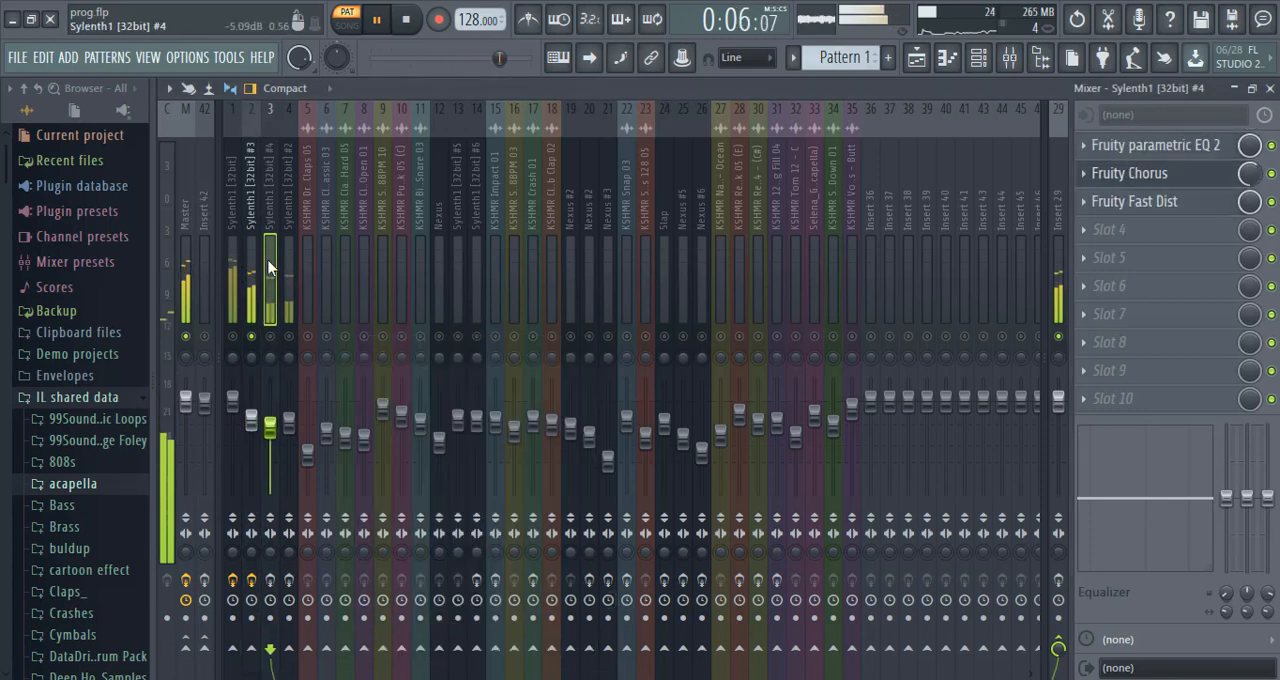
right_click(270, 339)
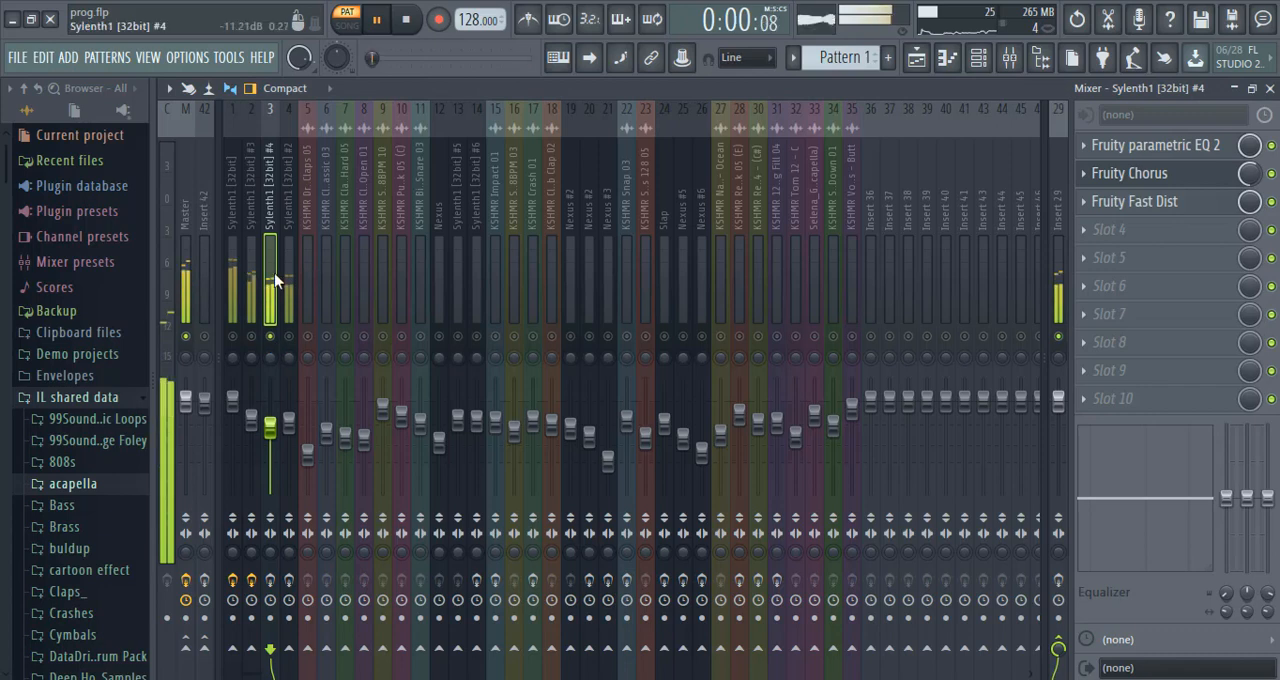
click(1168, 159)
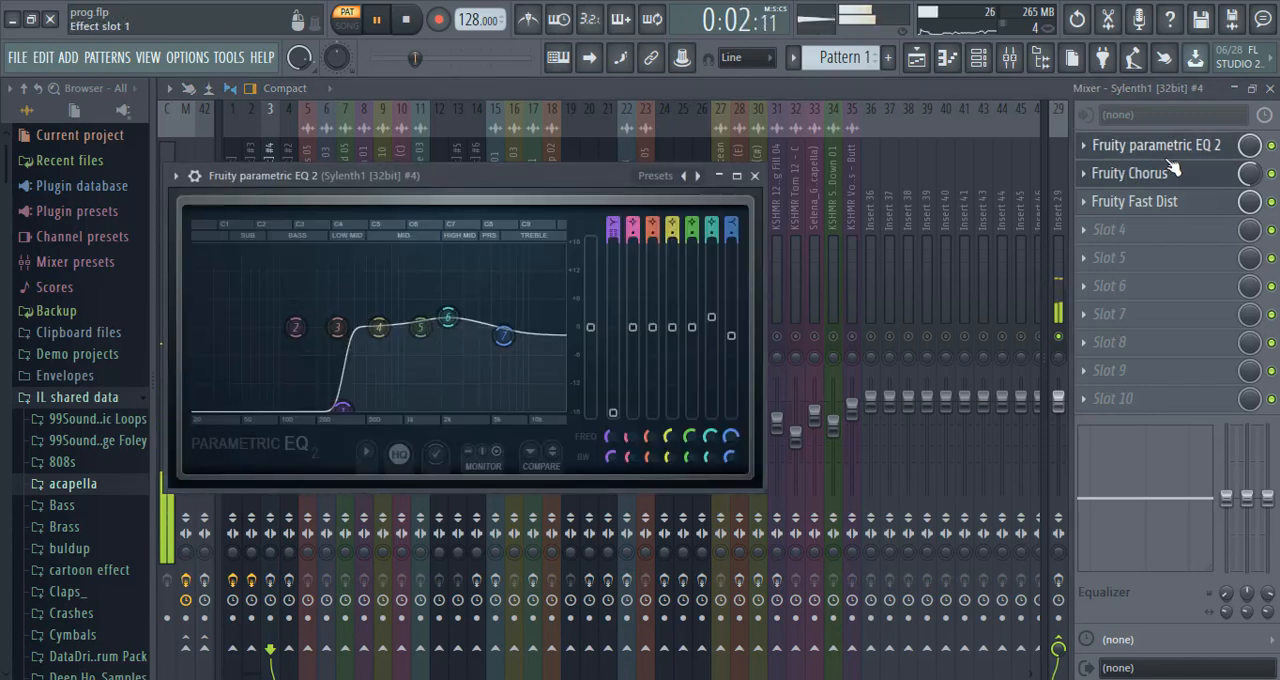
click(269, 581)
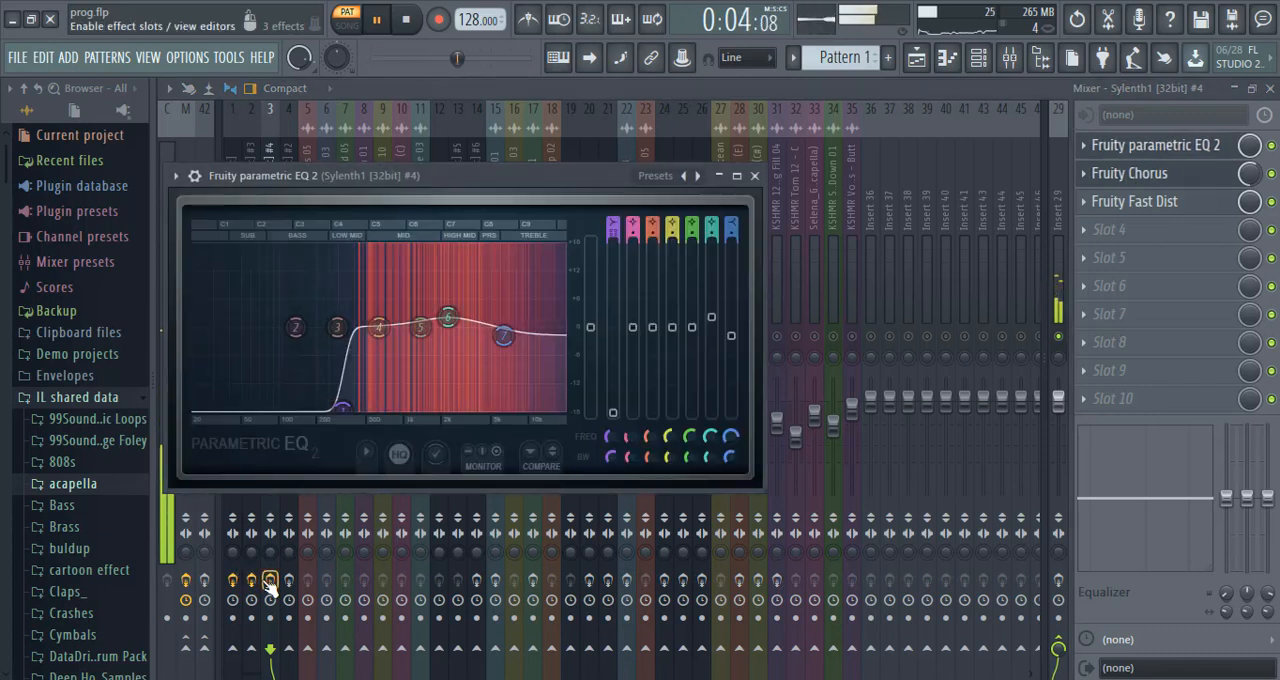
click(1163, 174)
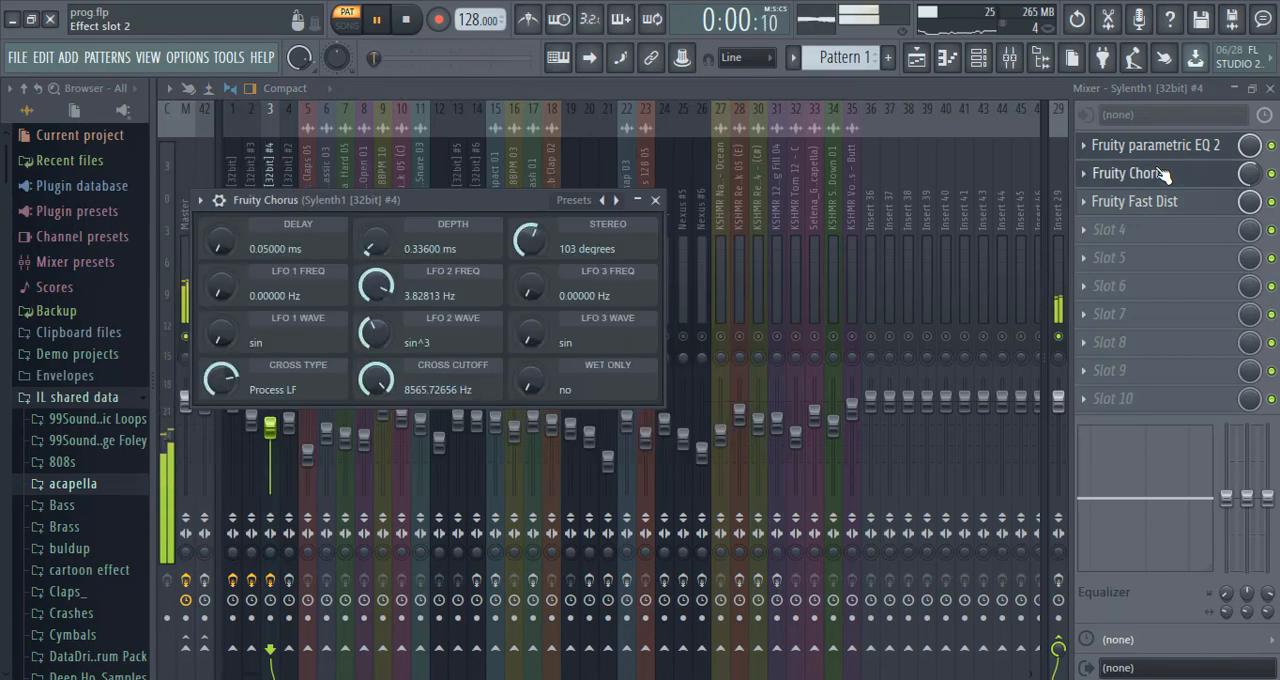
click(1168, 204)
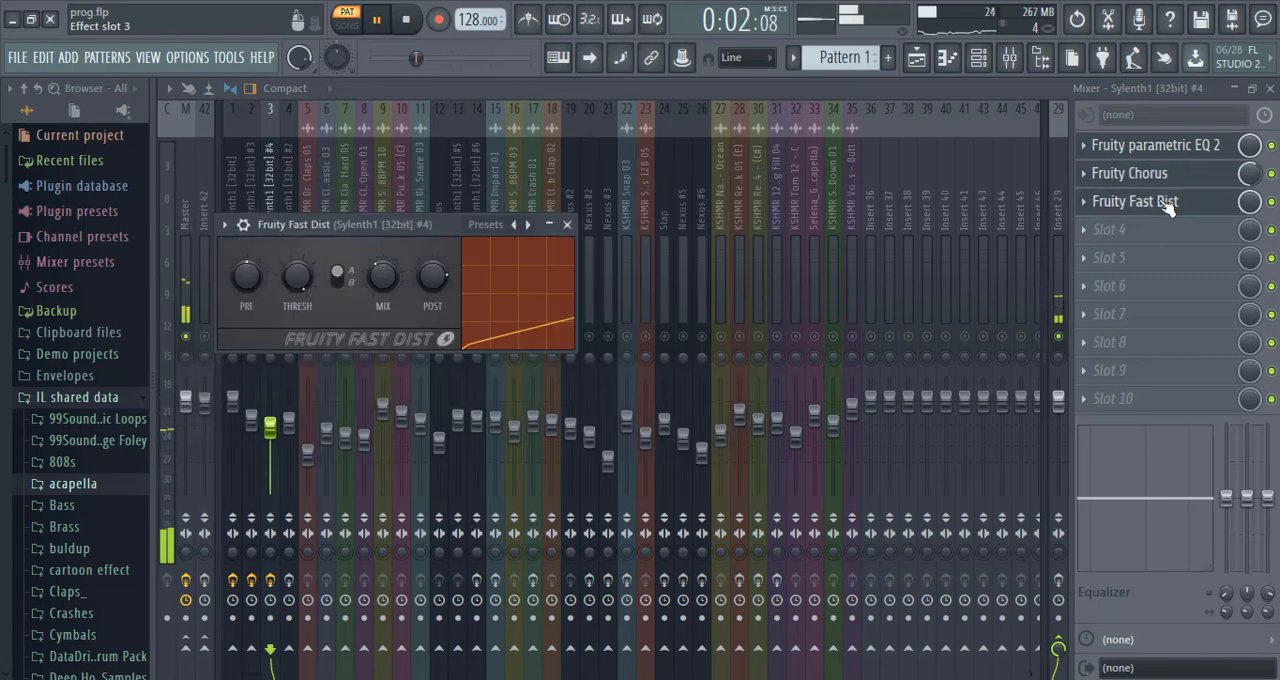
click(574, 227)
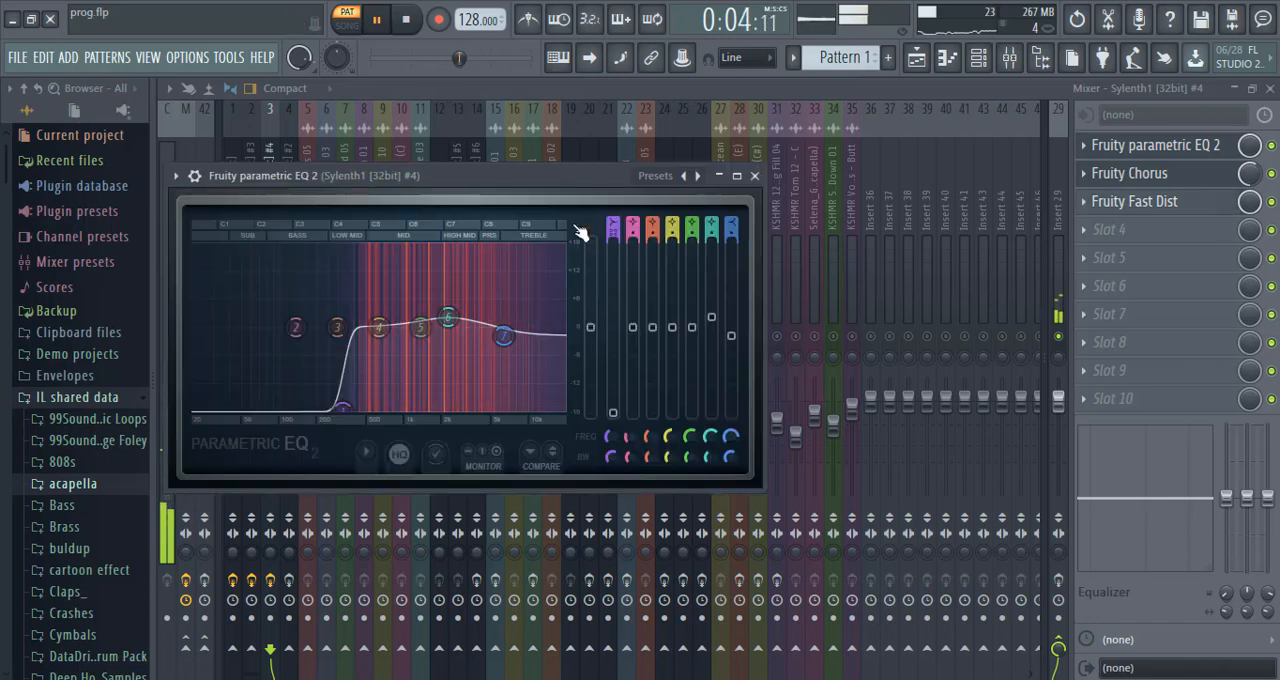
Solo mixer track 4, enable its effect slots, and view its Fruity Parametric EQ 2 and Fruity Stereo Enhancer.
click(319, 152)
click(296, 197)
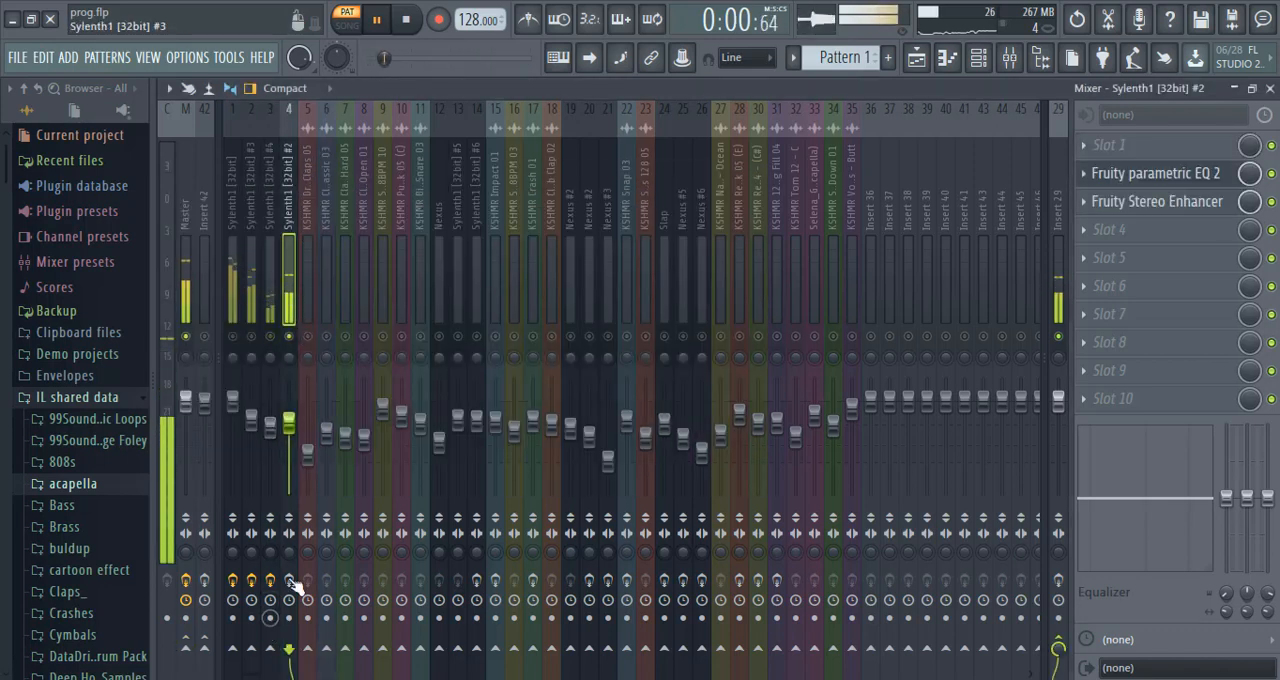
click(1179, 183)
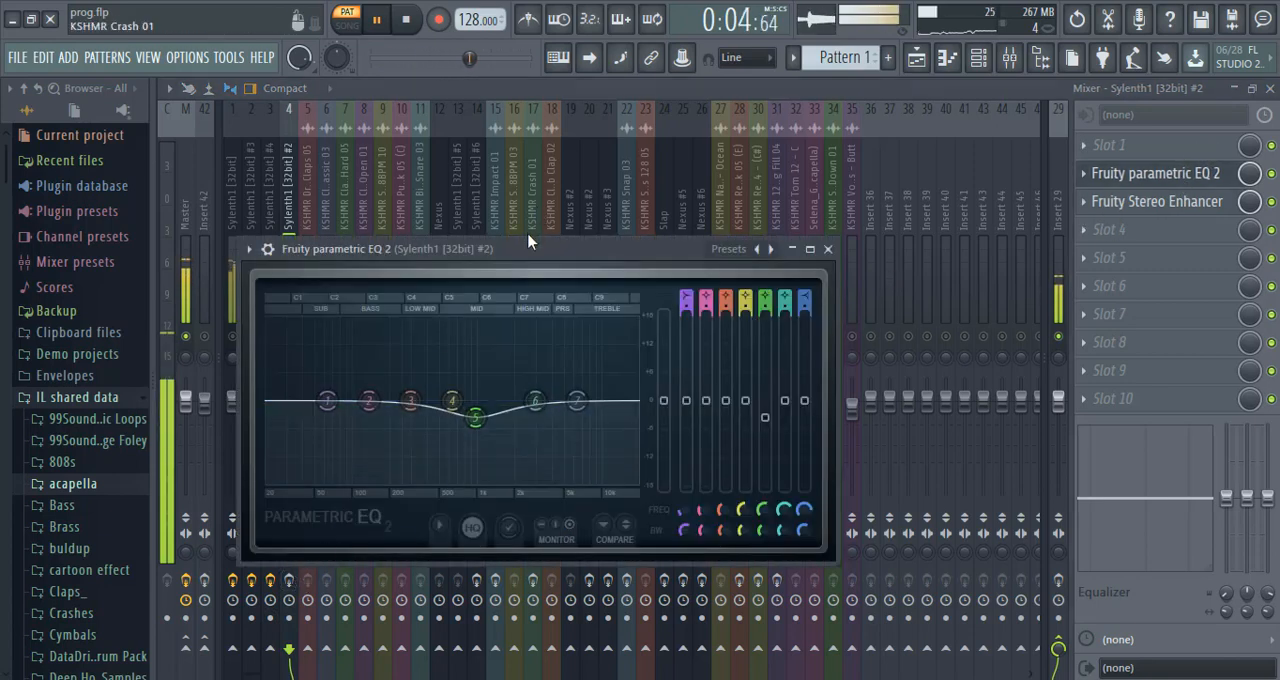
drag(522, 251, 555, 134)
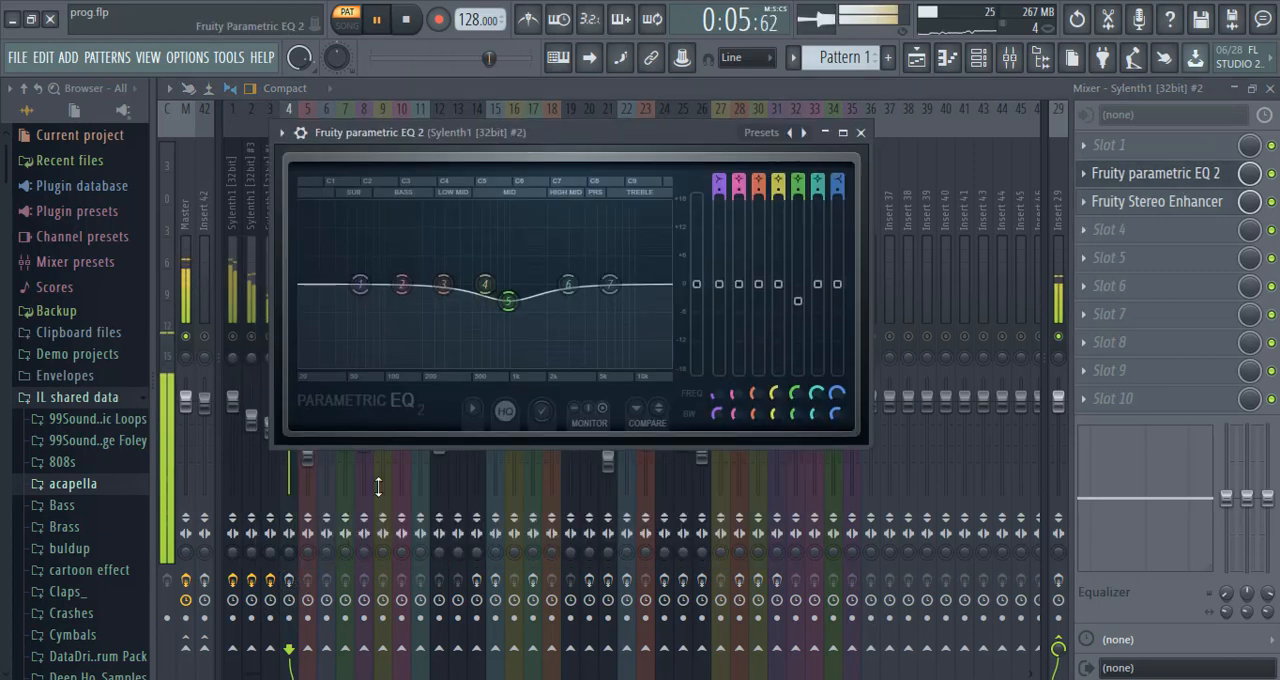
right_click(290, 600)
click(288, 585)
click(289, 583)
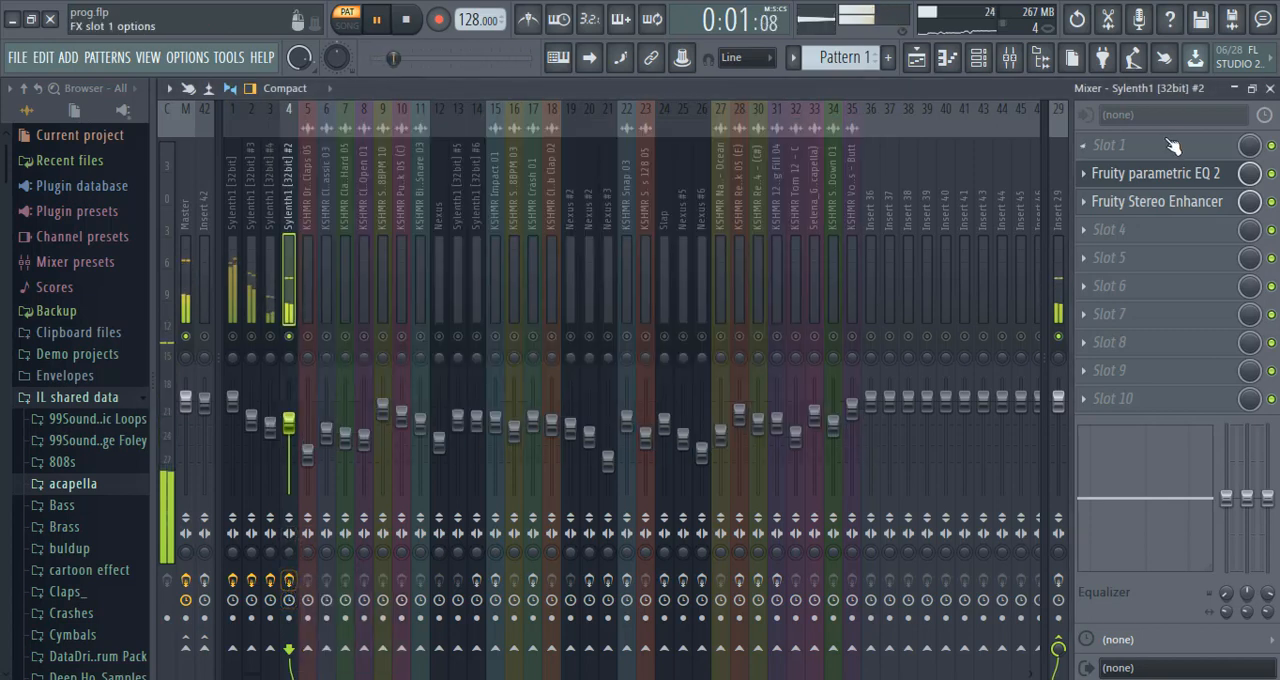
click(1166, 184)
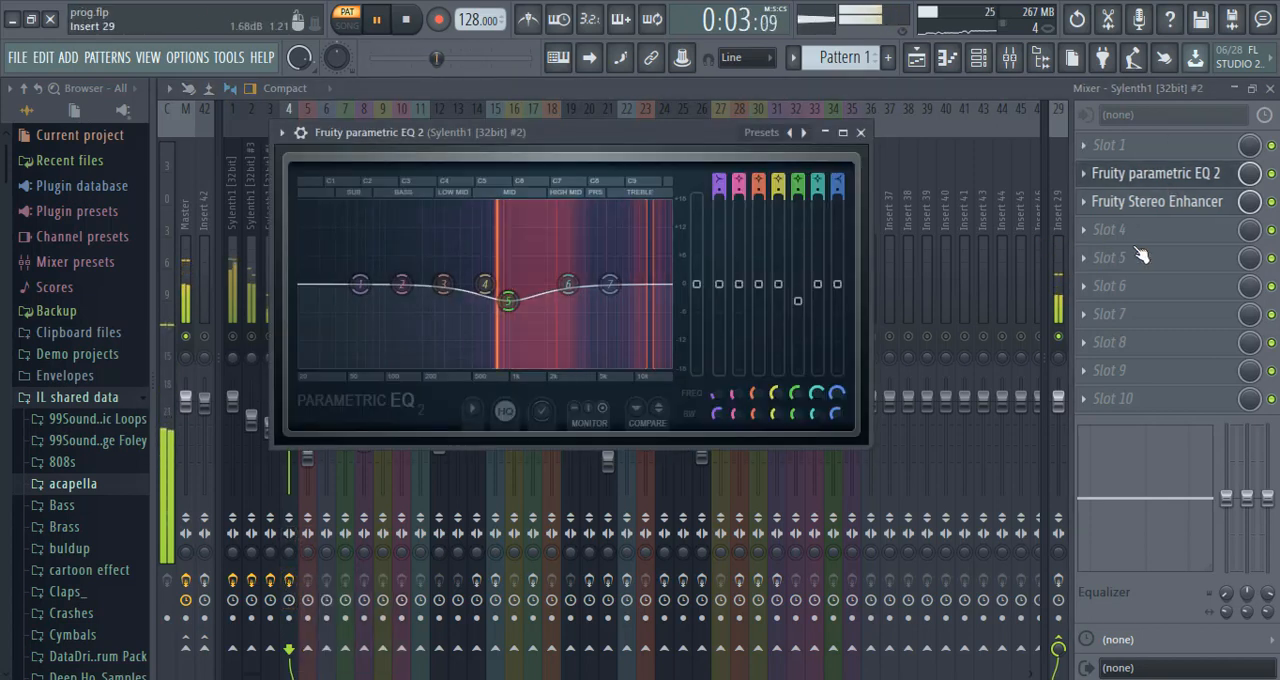
click(1161, 205)
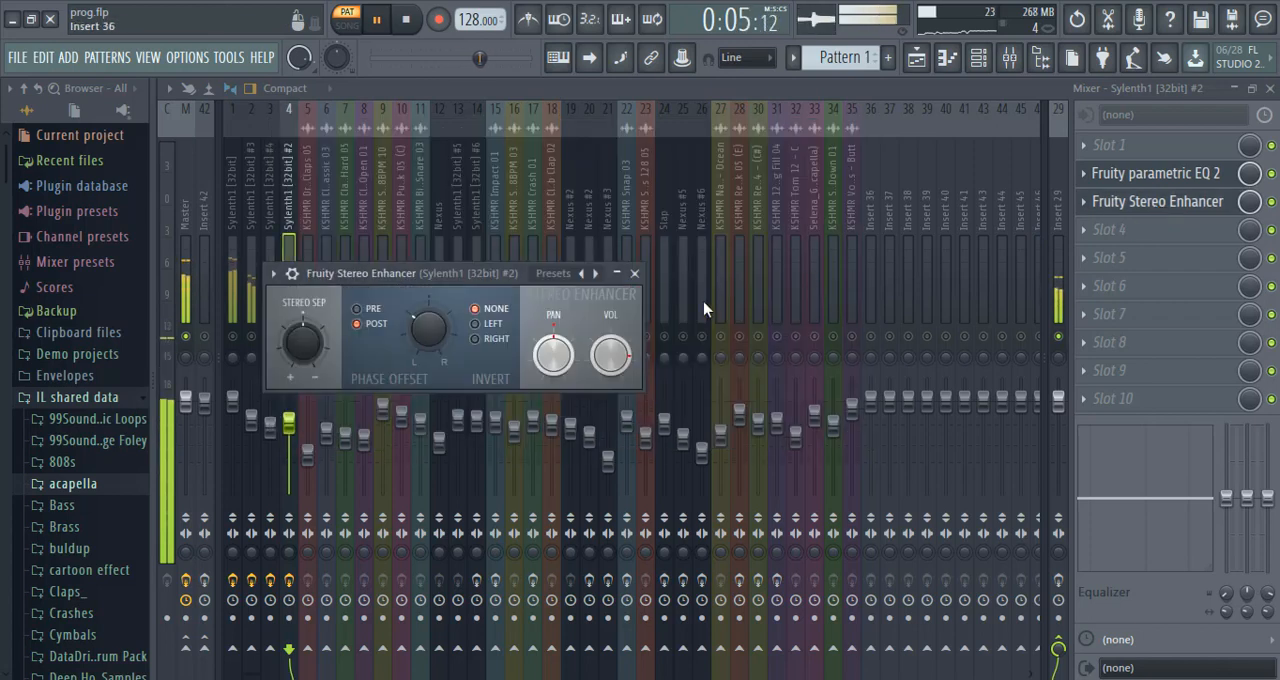
Unsolo mixer track 4 so all tracks play together, and stop playback.
click(284, 187)
right_click(287, 346)
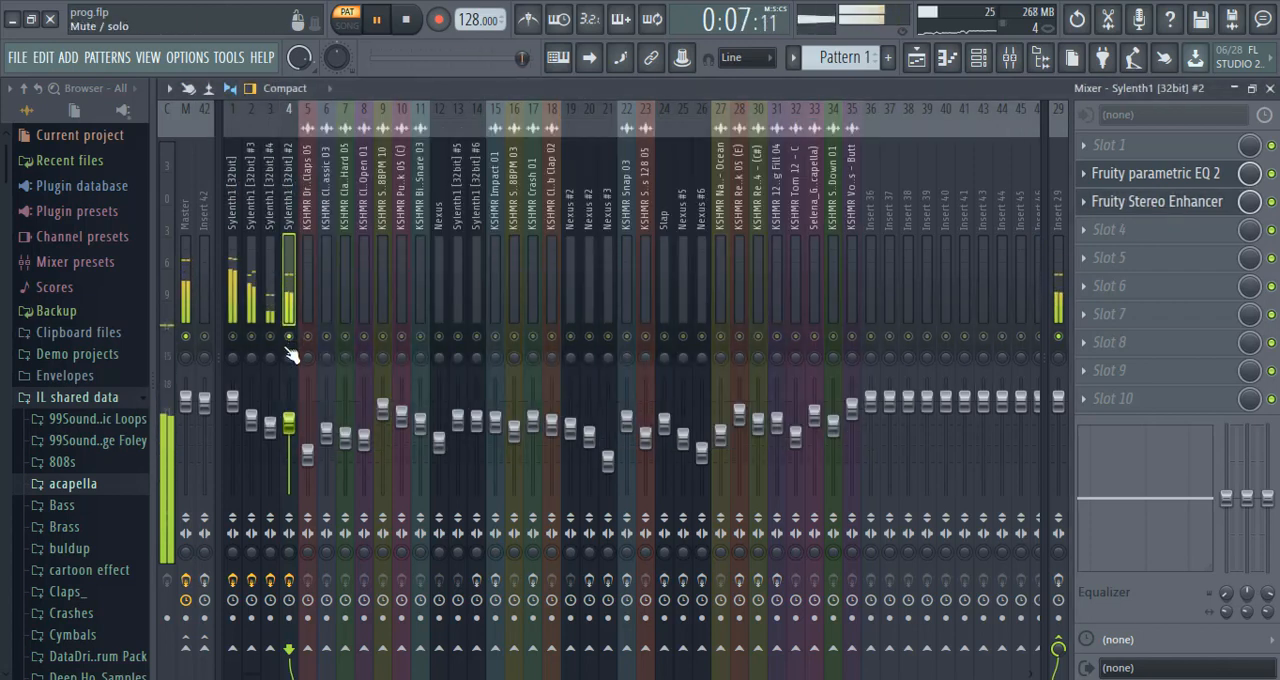
click(407, 21)
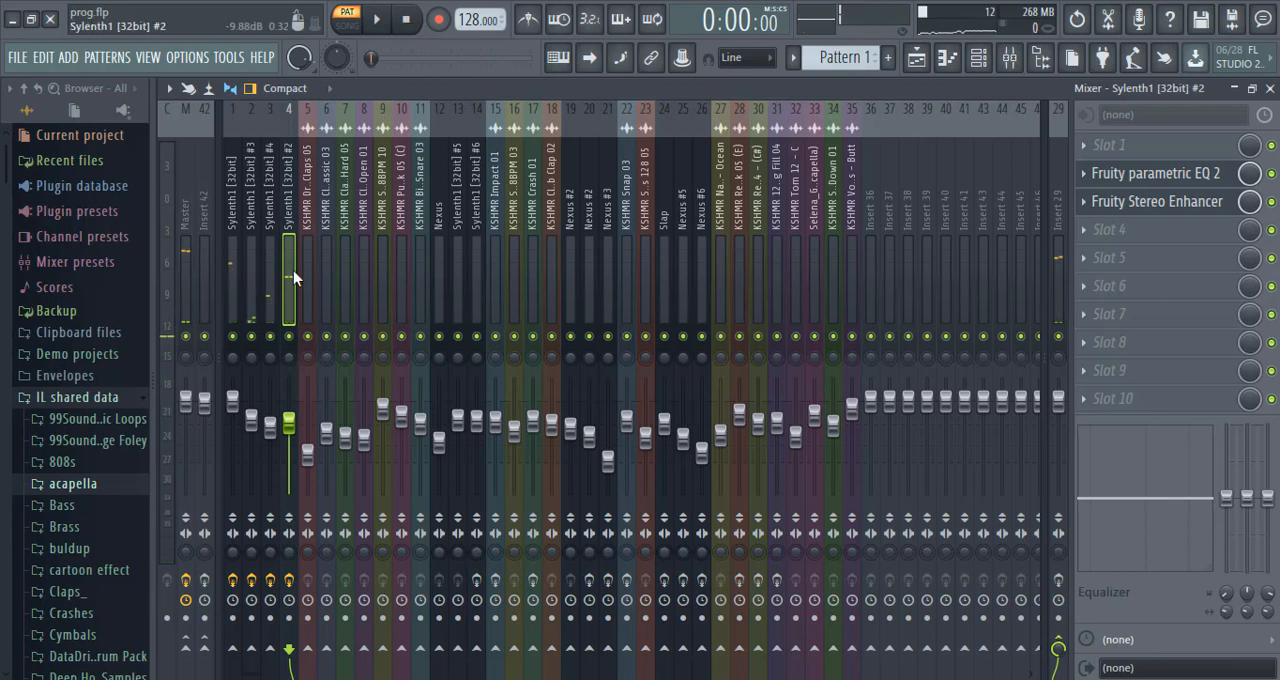
Select the Lead bus on mixer track 29 and audition the pattern with its first Fruity Parametric EQ 2 open.
click(269, 278)
click(235, 280)
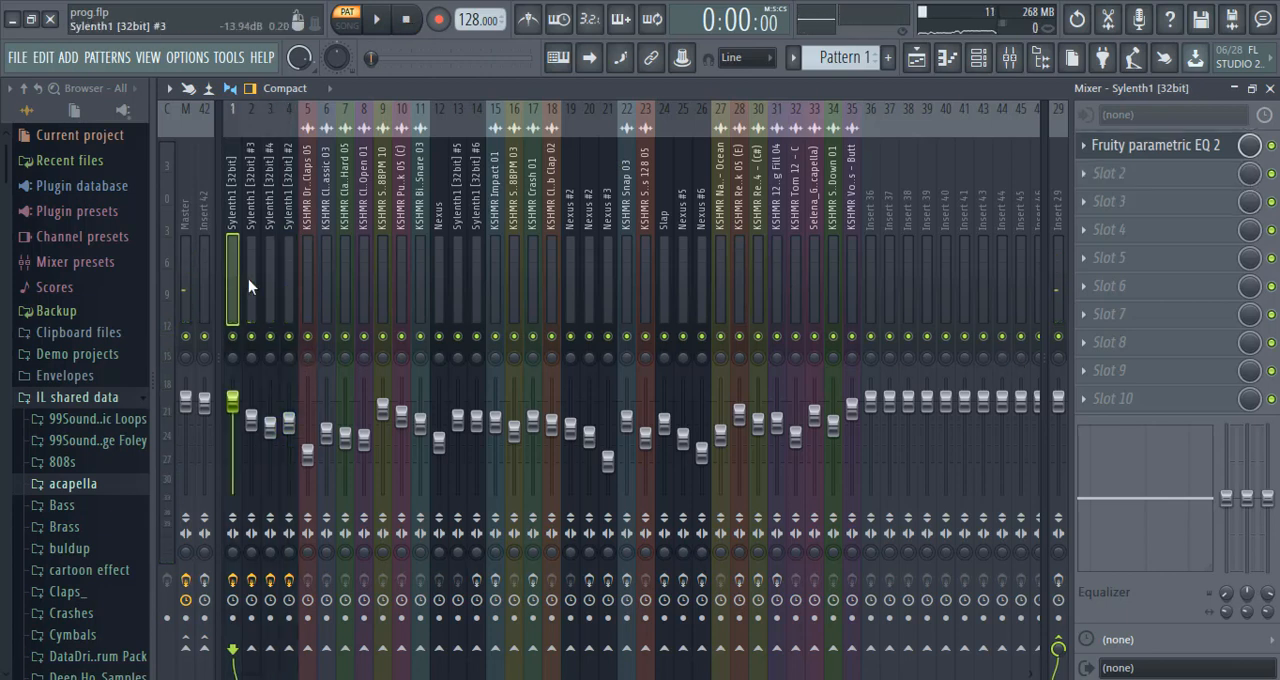
click(287, 280)
click(1058, 280)
click(1153, 150)
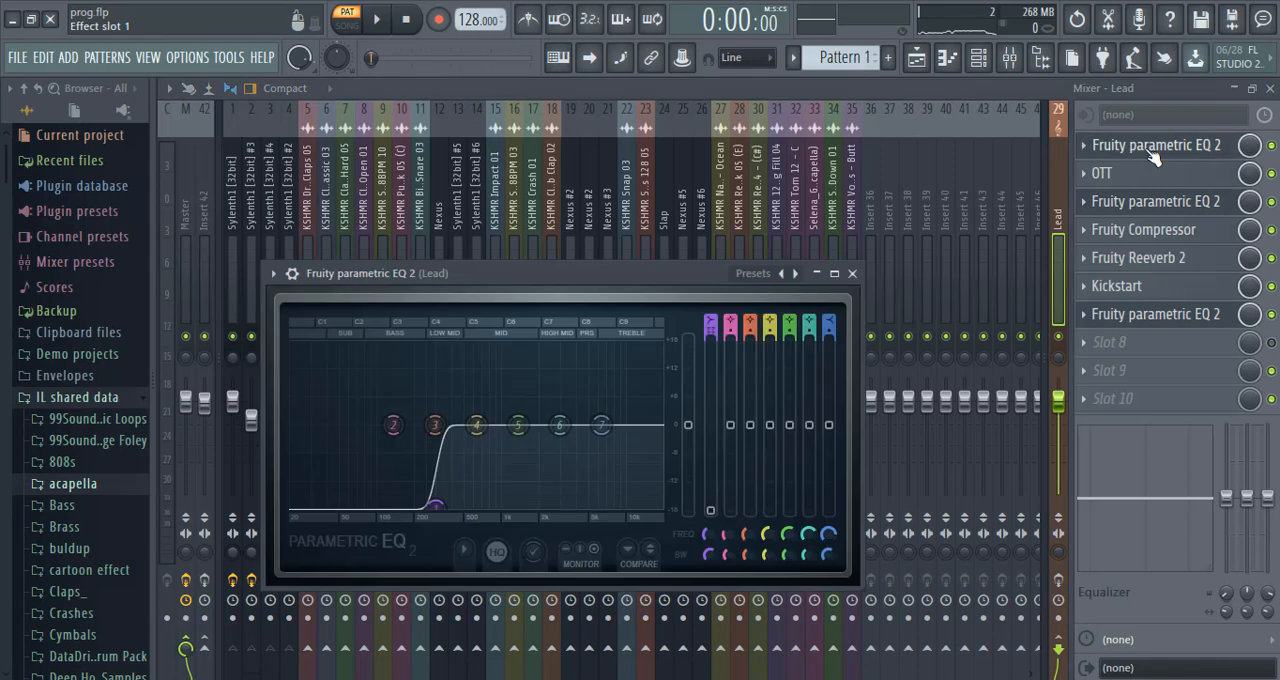
click(378, 20)
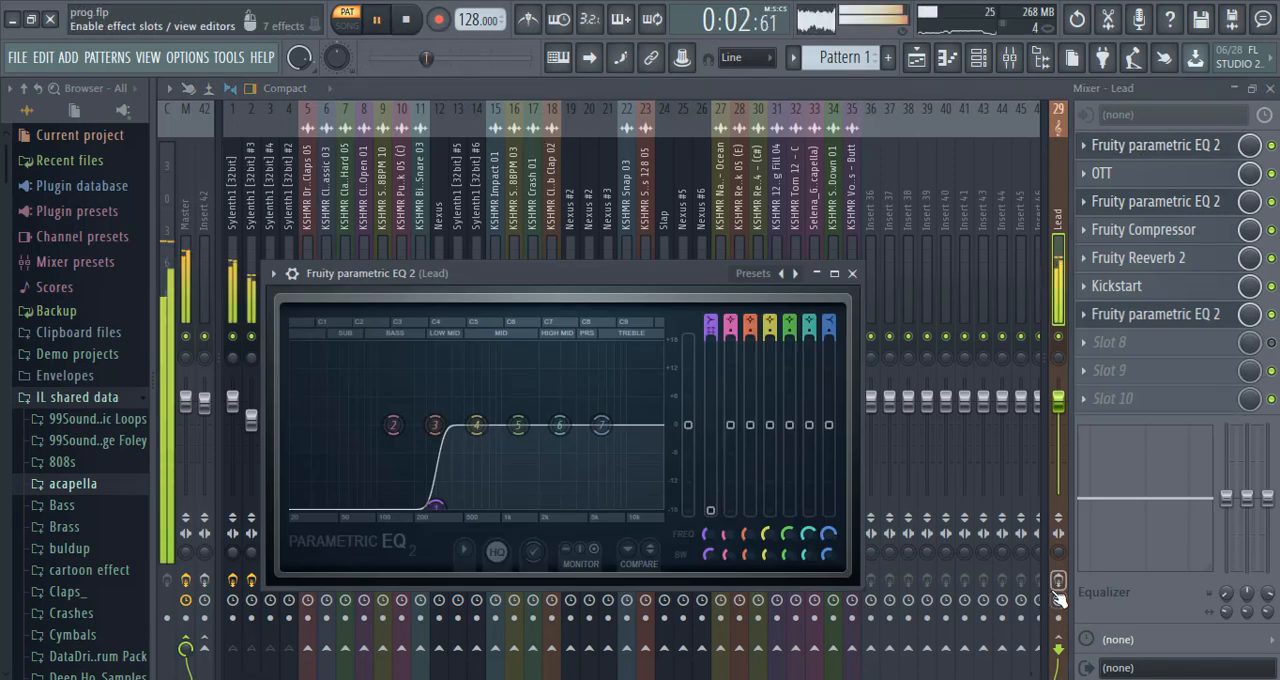
click(405, 20)
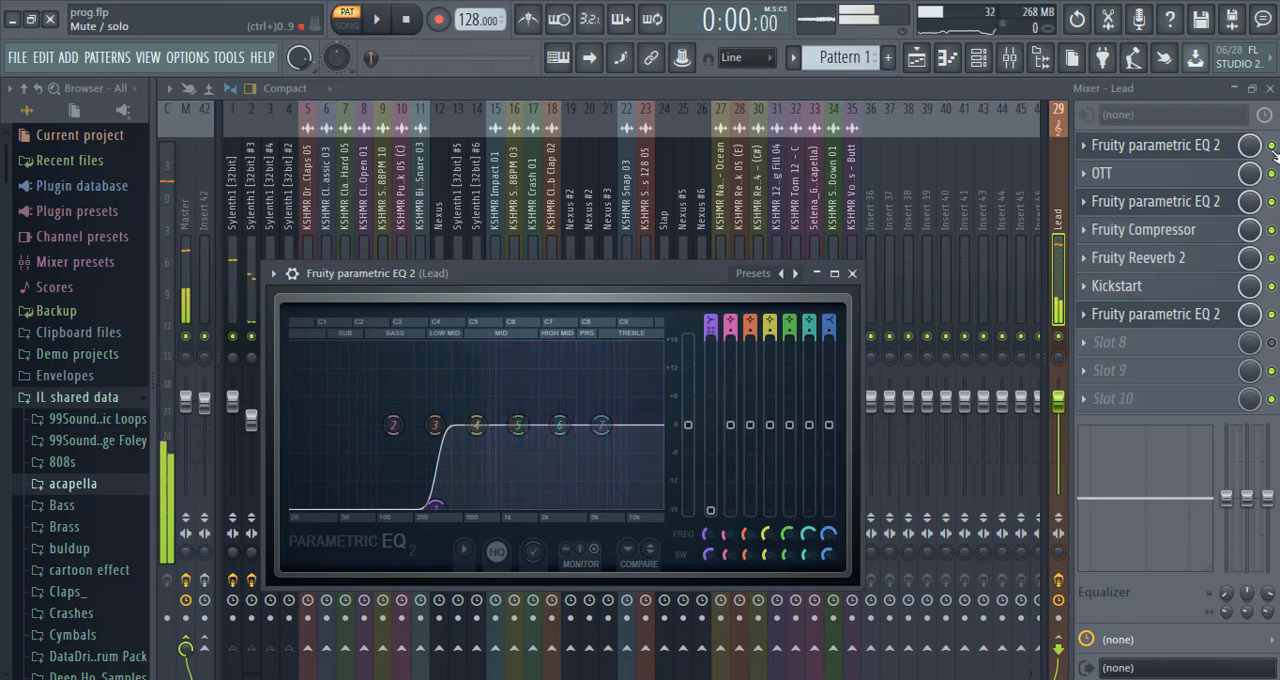
Bypass all effects on the Lead bus, play the pattern and re-enable only the first Fruity Parametric EQ 2.
click(1272, 147)
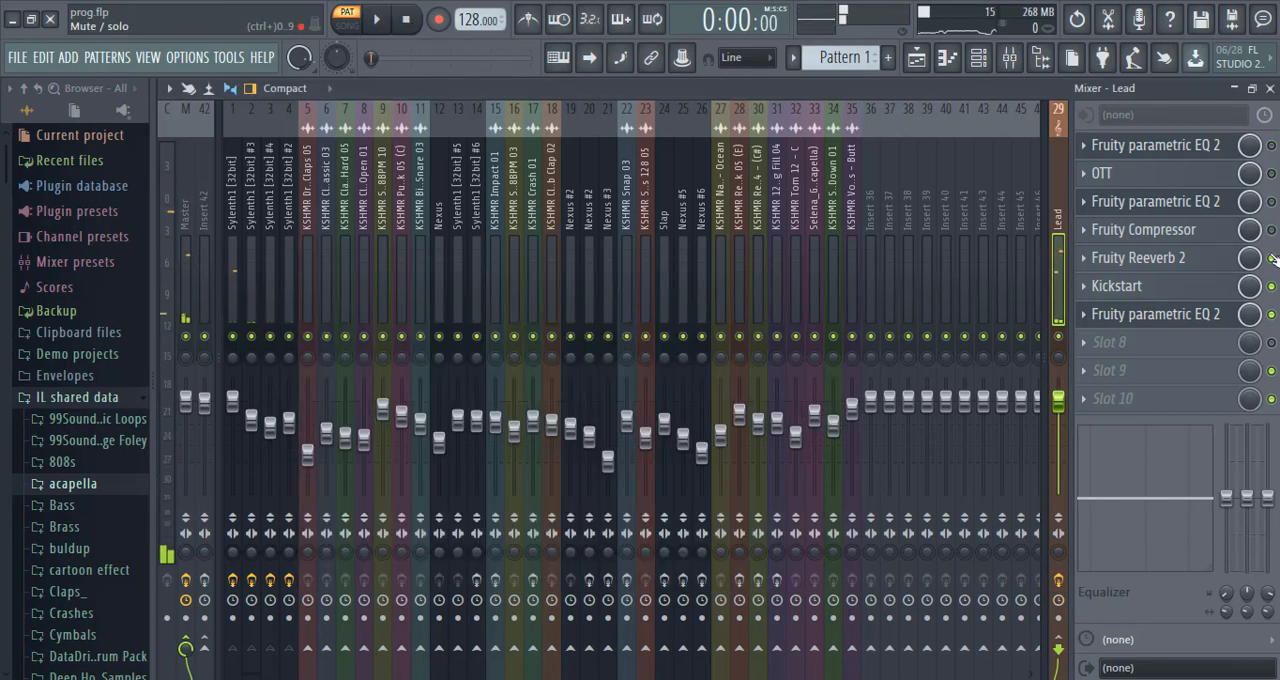
click(1160, 147)
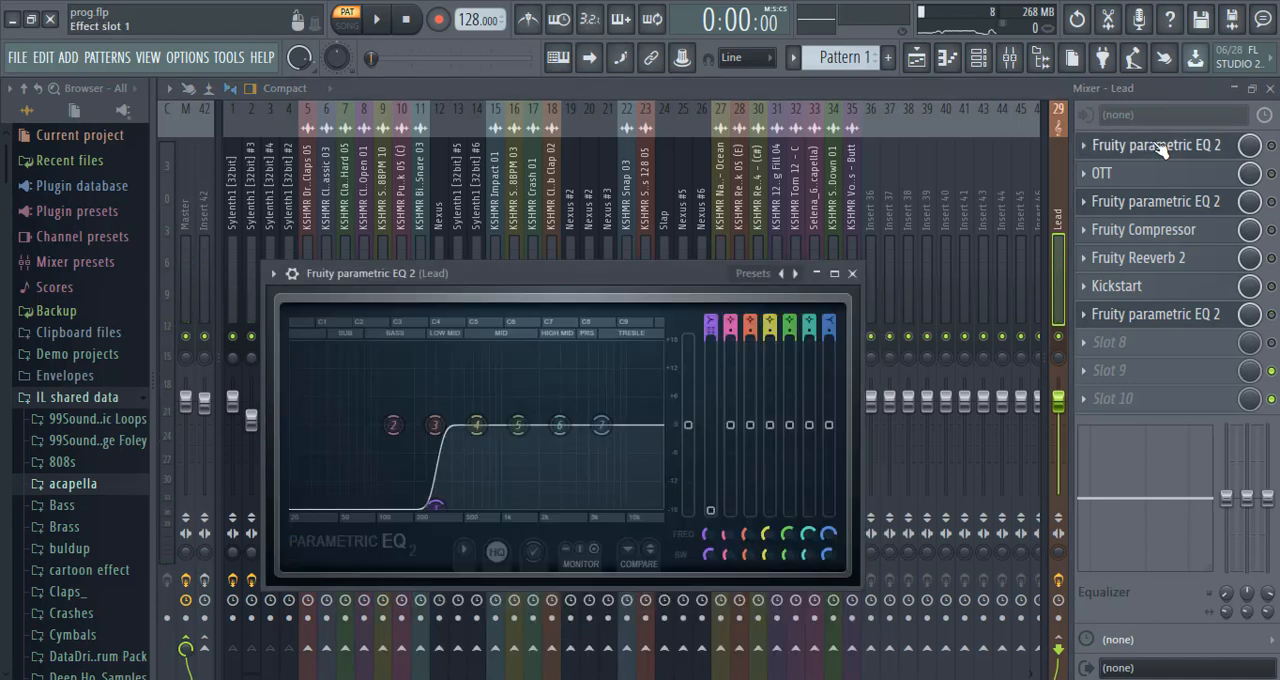
click(378, 22)
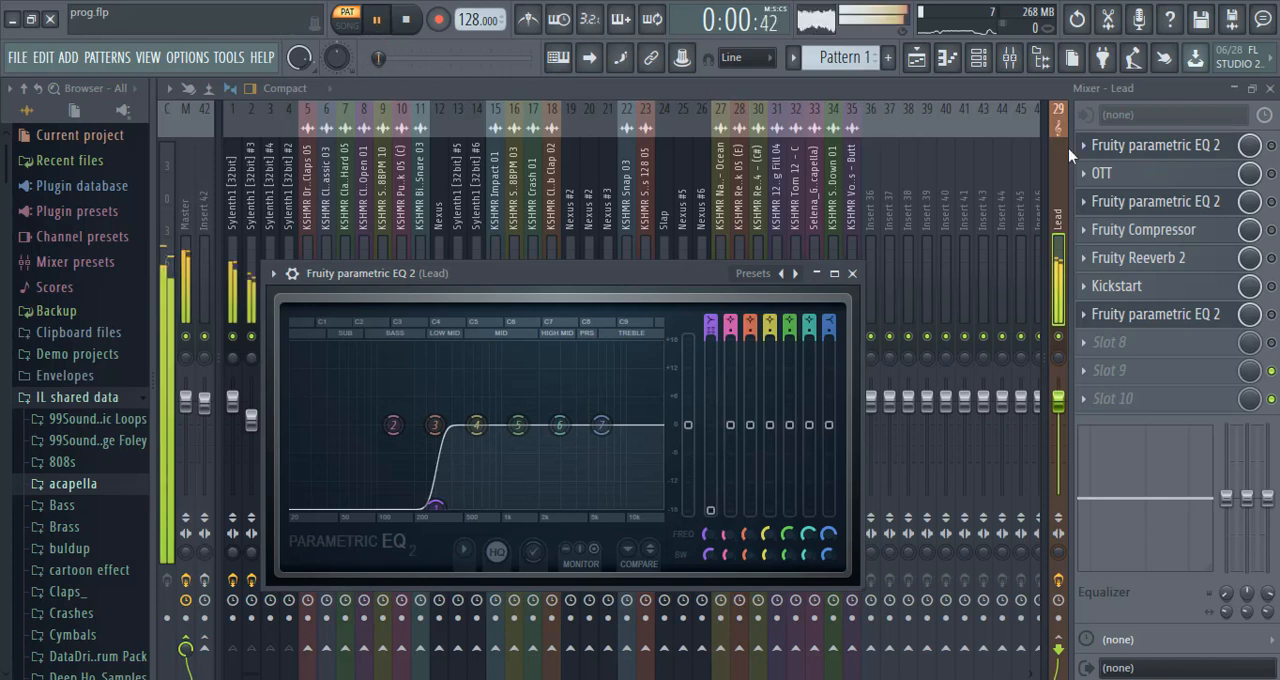
click(1272, 147)
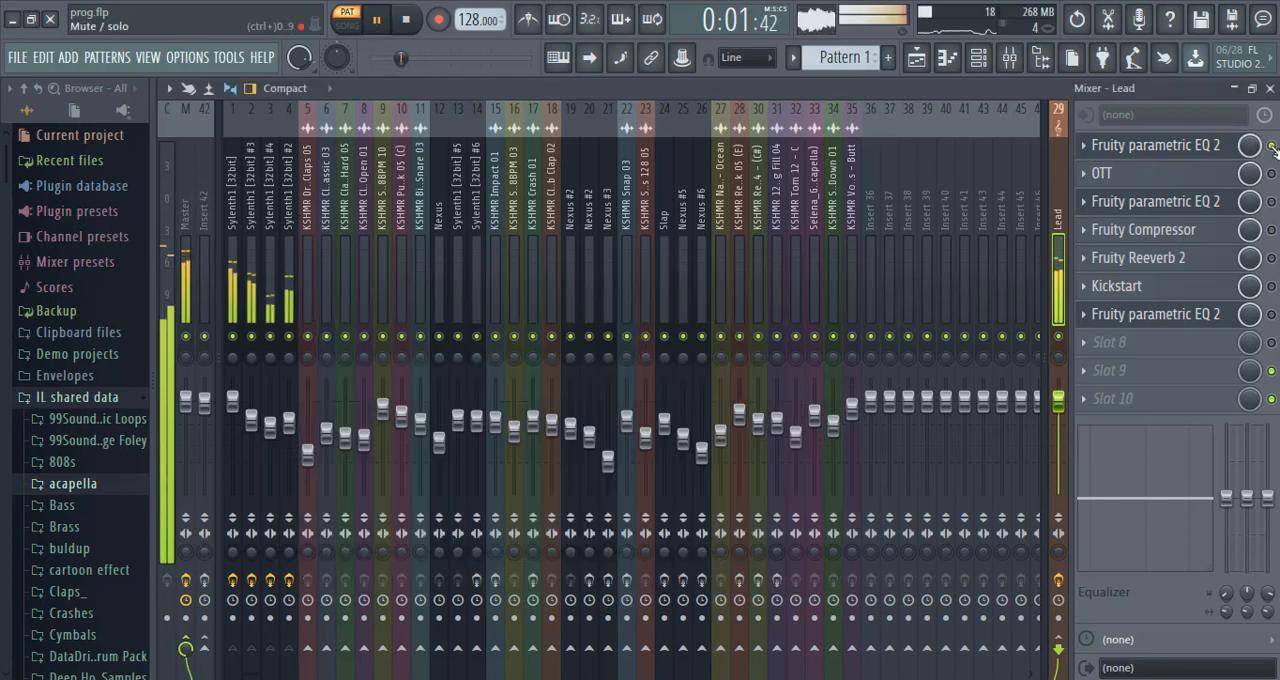
click(1206, 147)
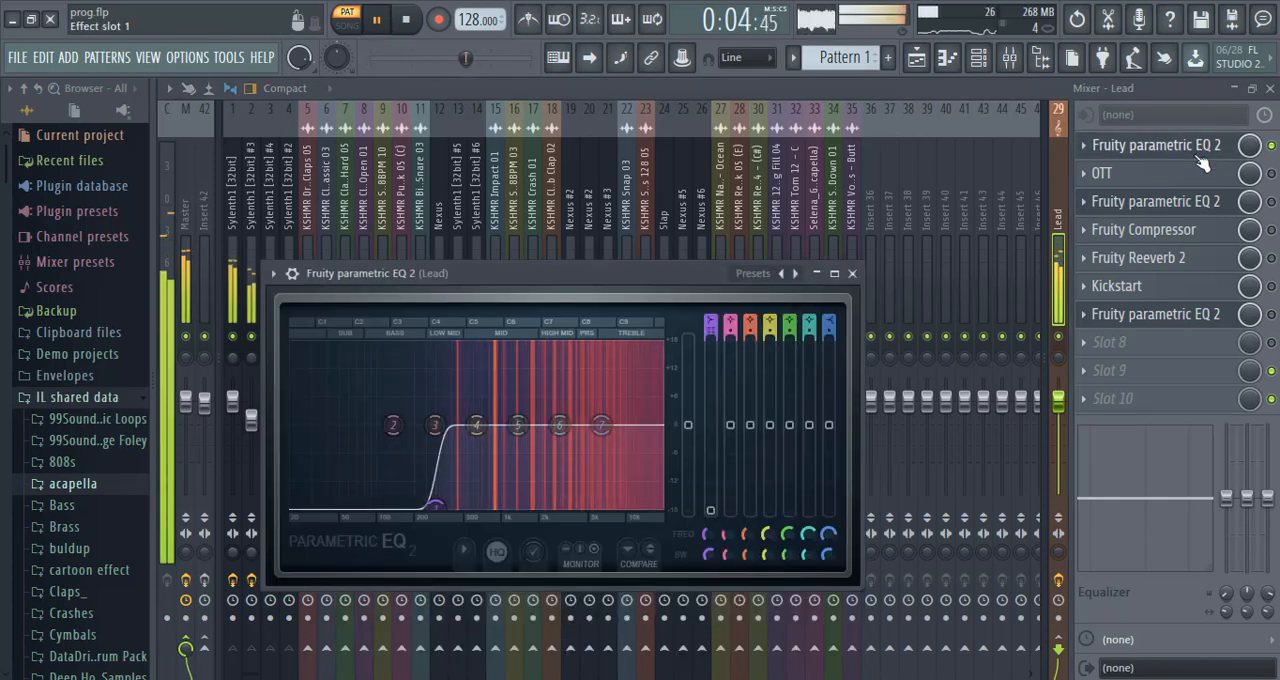
click(411, 24)
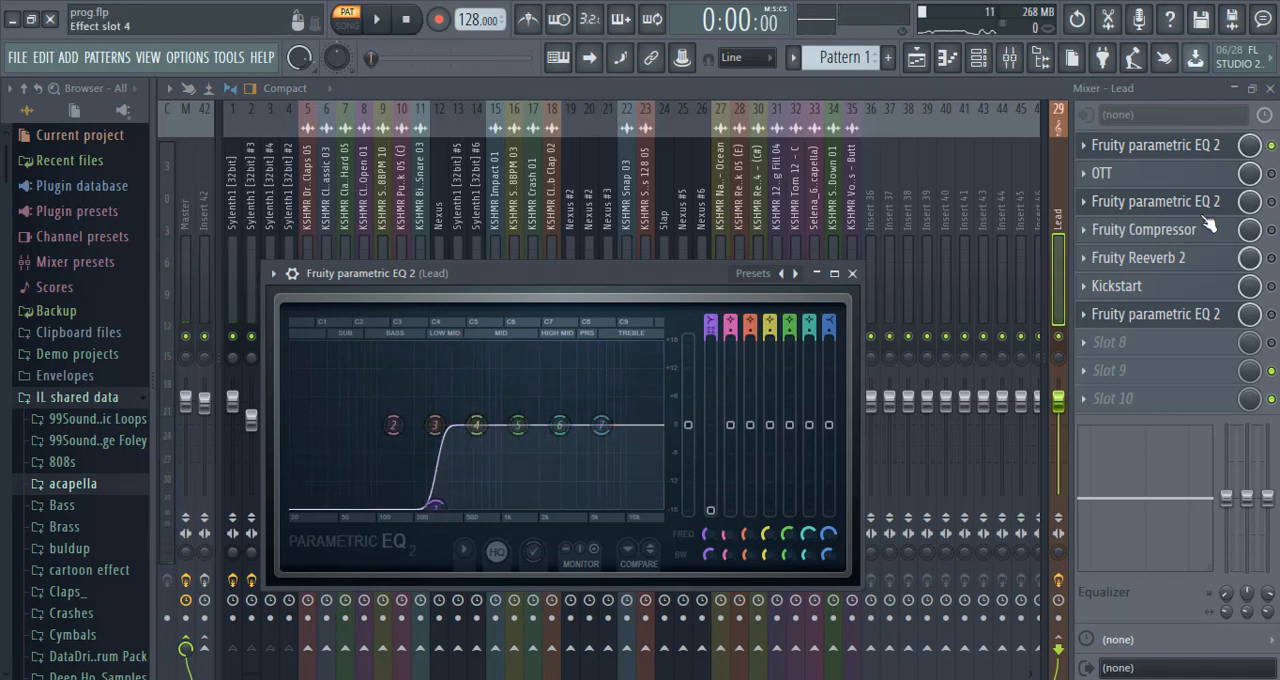
Enable OTT on the Lead bus and open its settings while playing the pattern.
click(1271, 174)
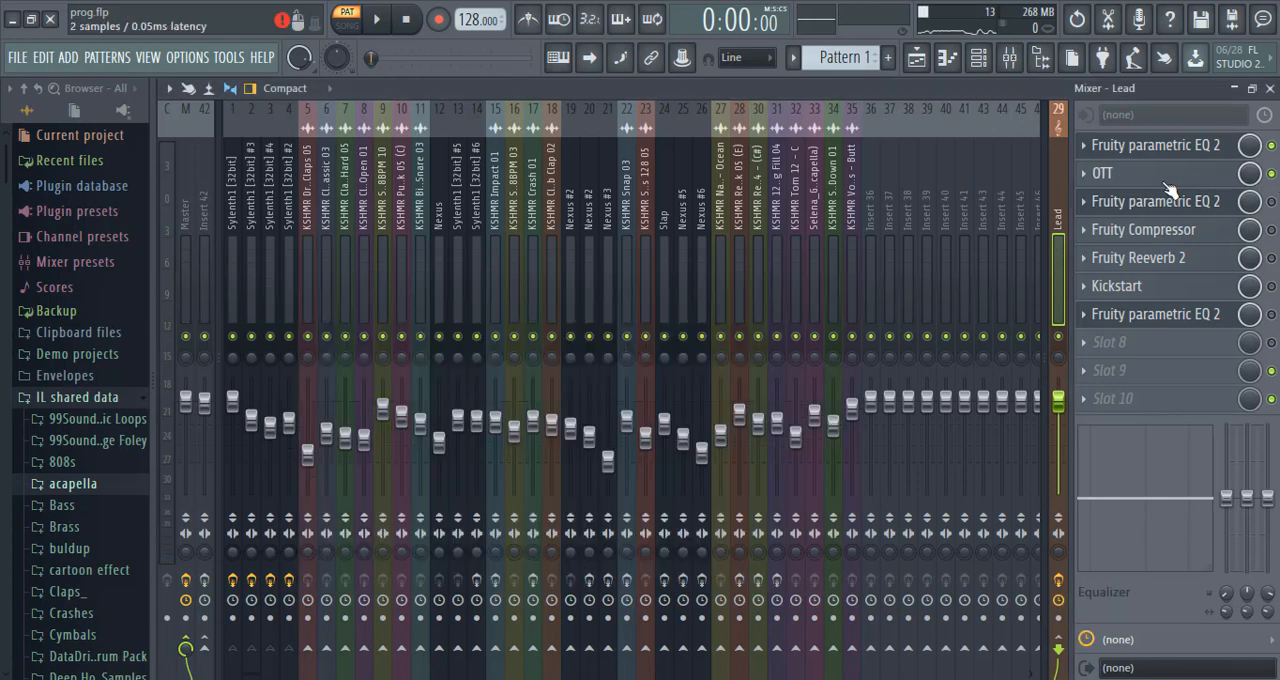
click(1166, 185)
click(1166, 185)
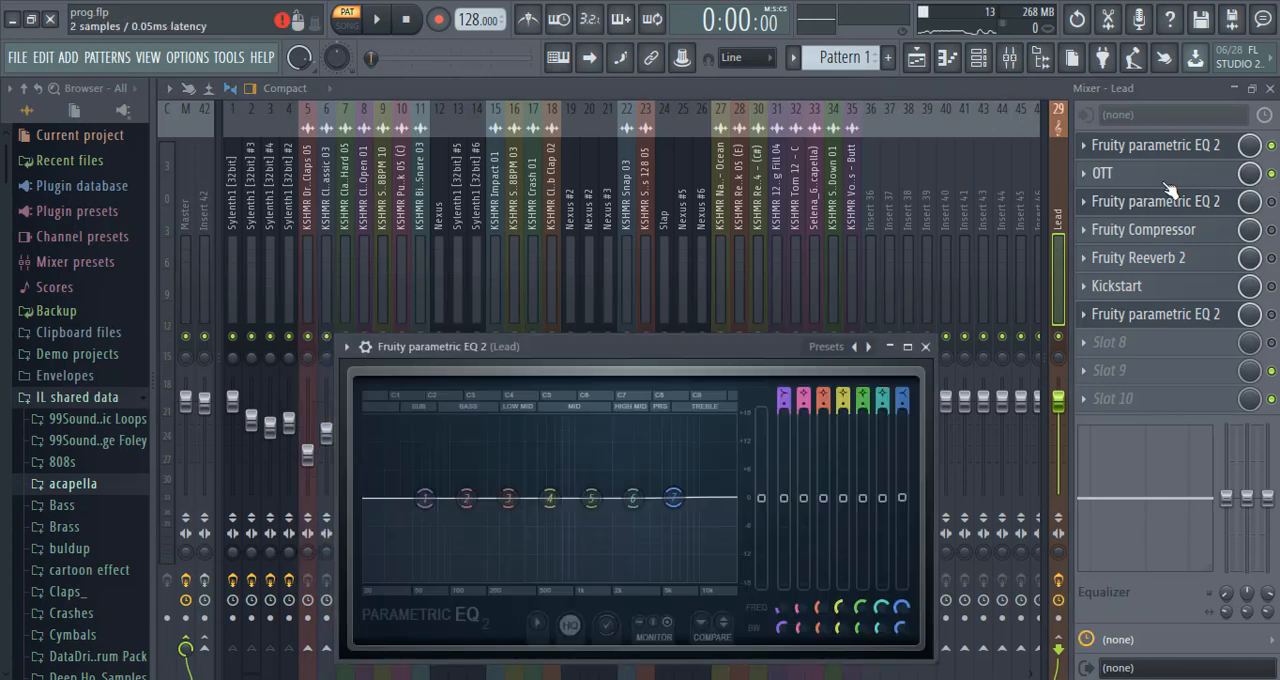
click(1166, 185)
click(381, 20)
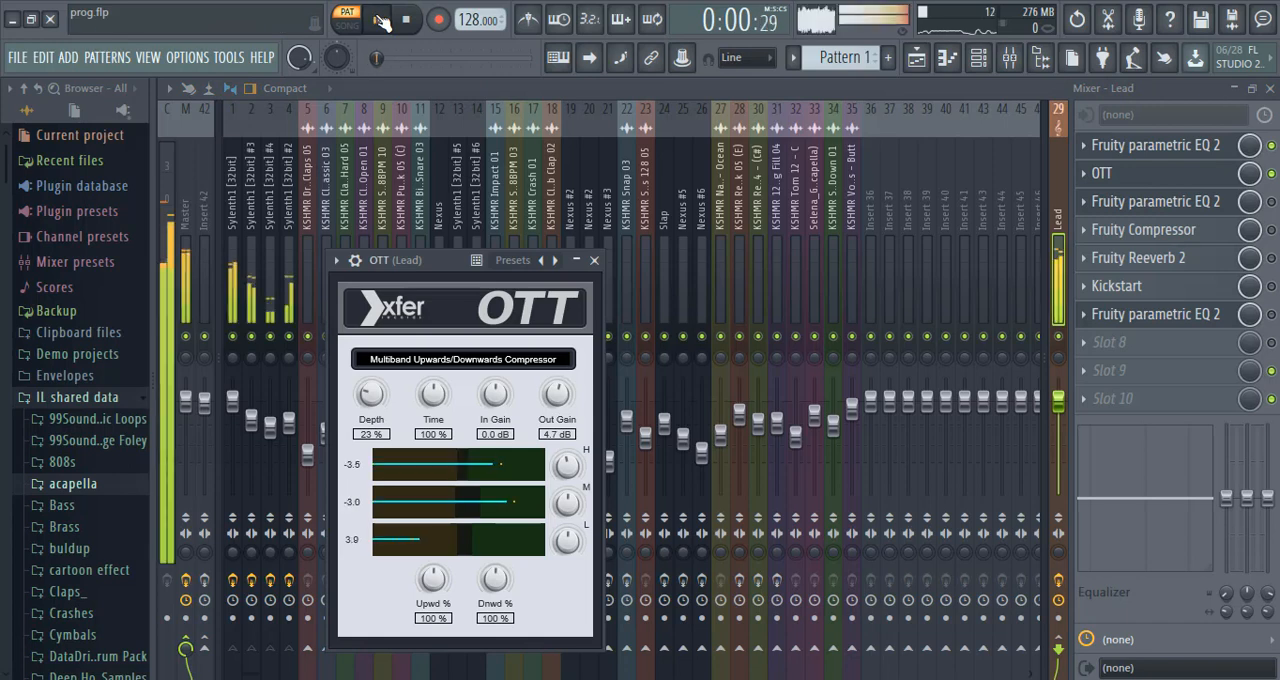
Enable and open the Fruity Parametric EQ 2 in slot 3 of the Lead bus, and stop playback after listening.
click(1272, 176)
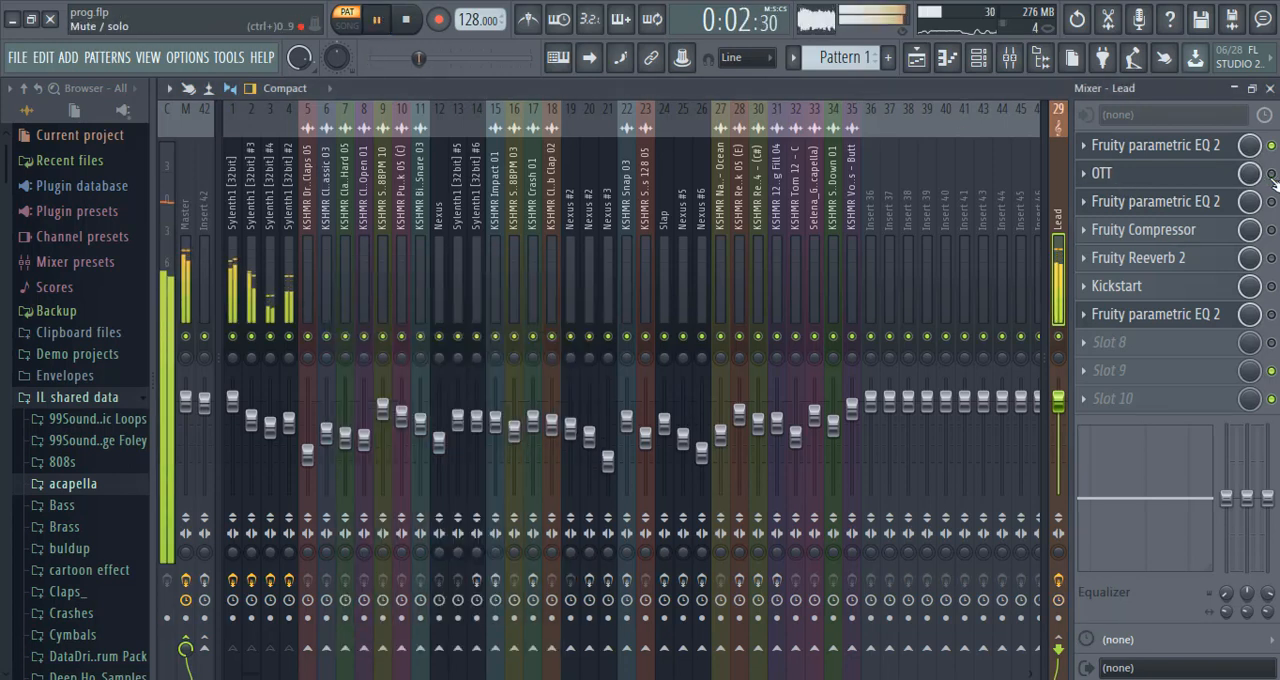
click(1190, 203)
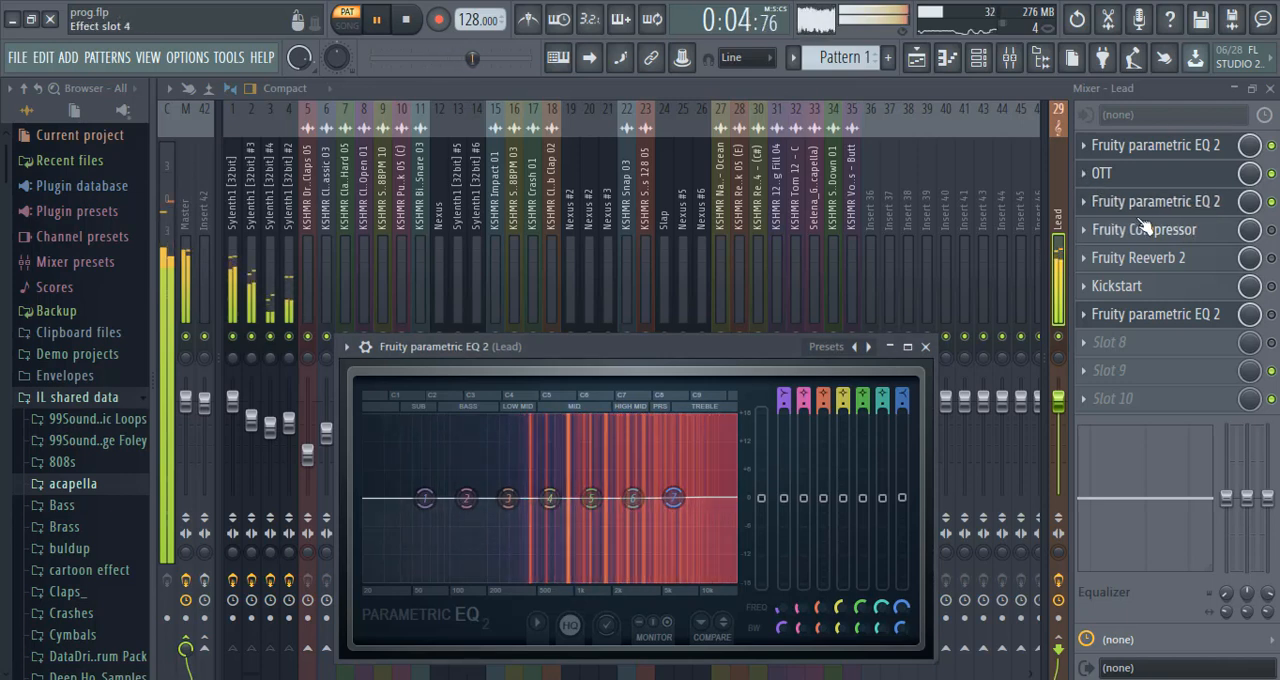
key(space)
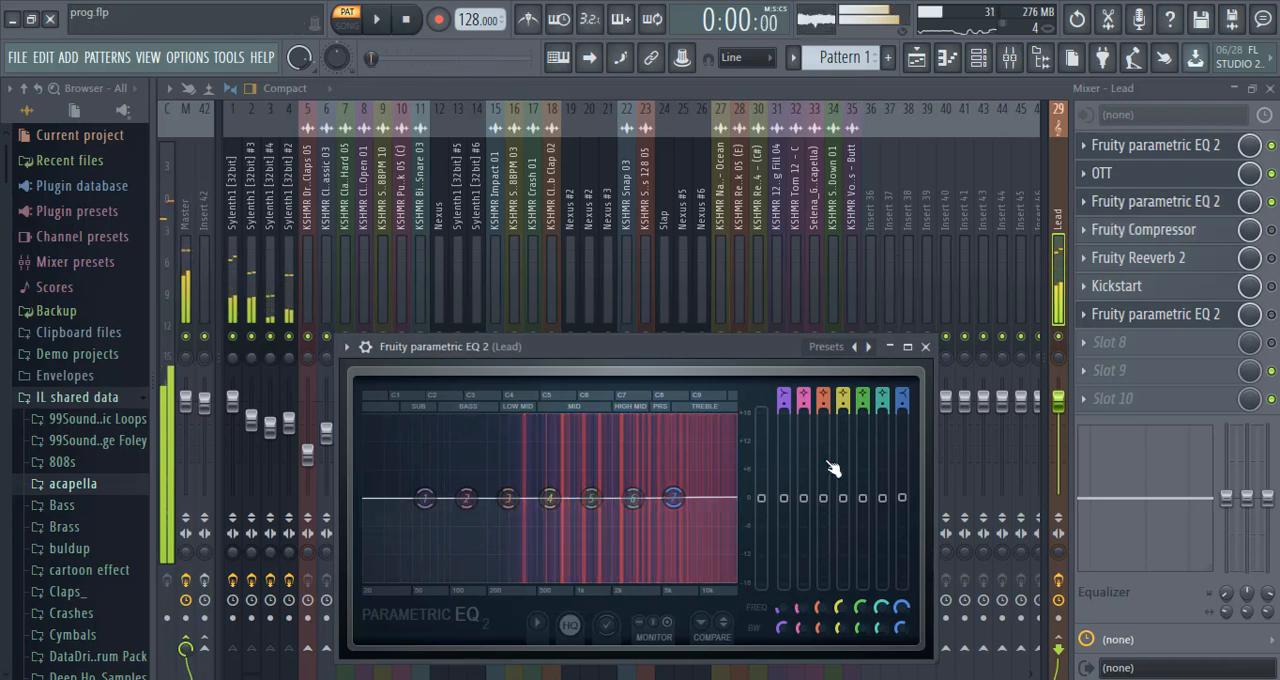
Load the "20Hz + 18kHz cut" preset in the slot 3 EQ and raise its low cut to between 200 and 500 Hz.
click(824, 350)
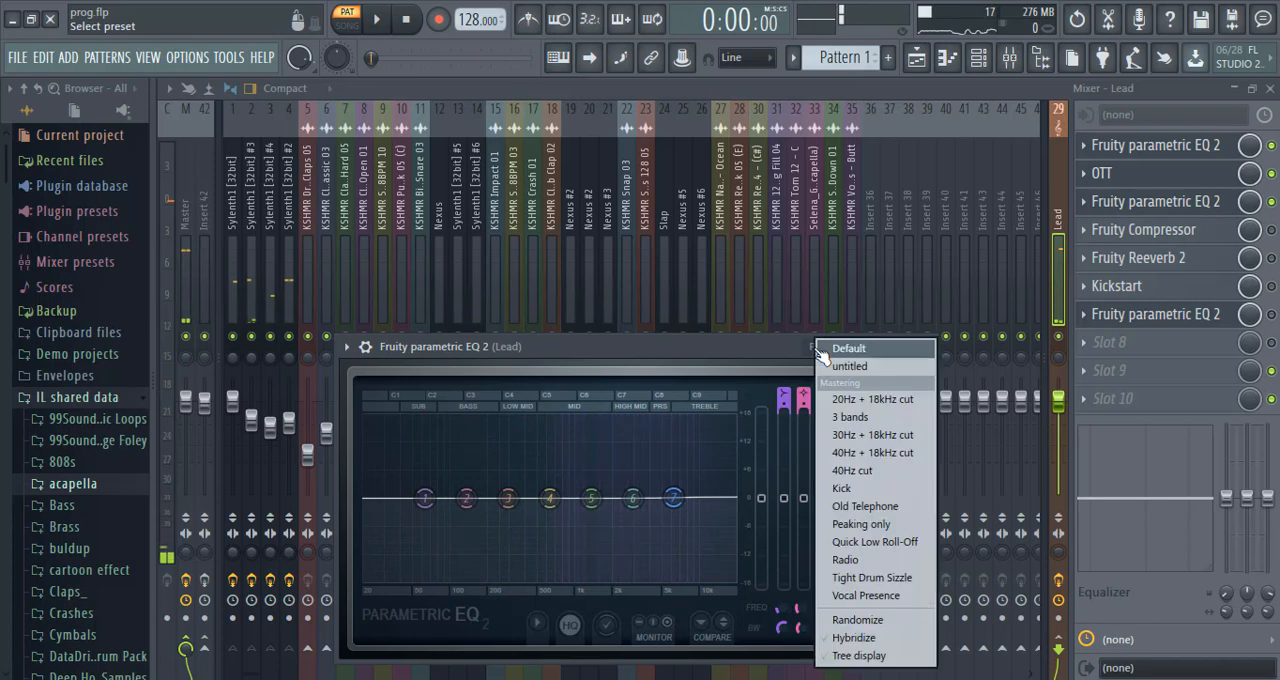
click(853, 400)
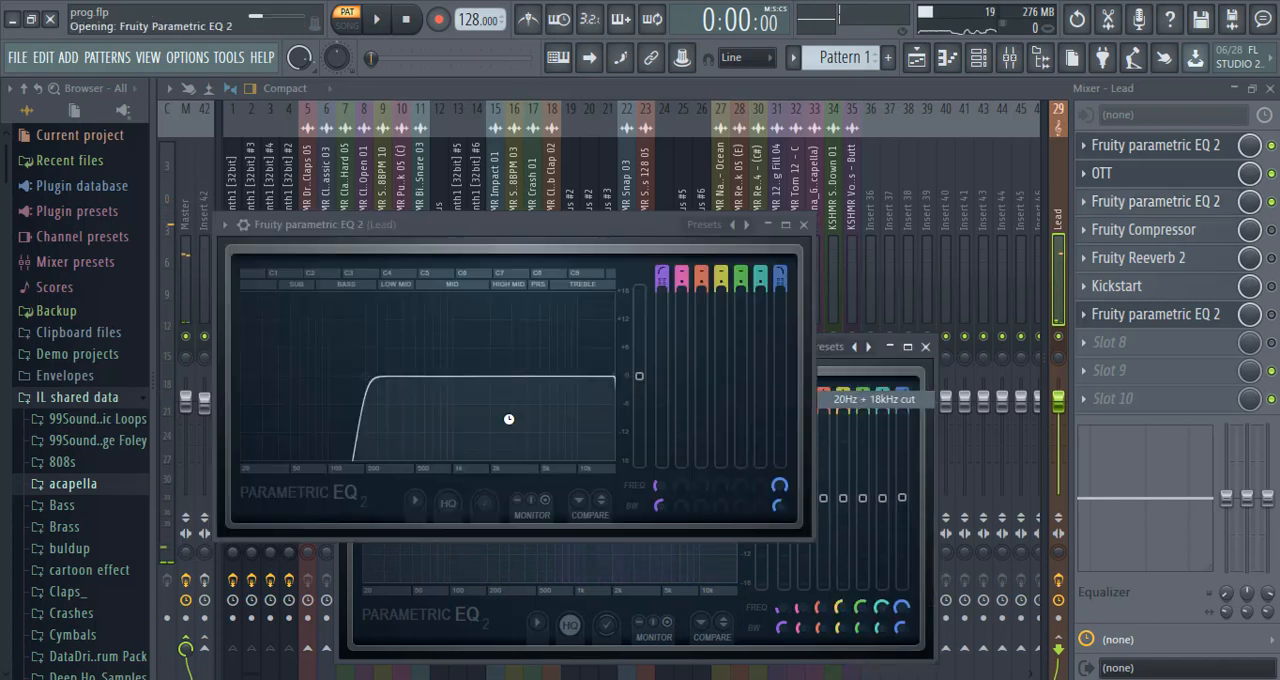
click(378, 20)
click(407, 20)
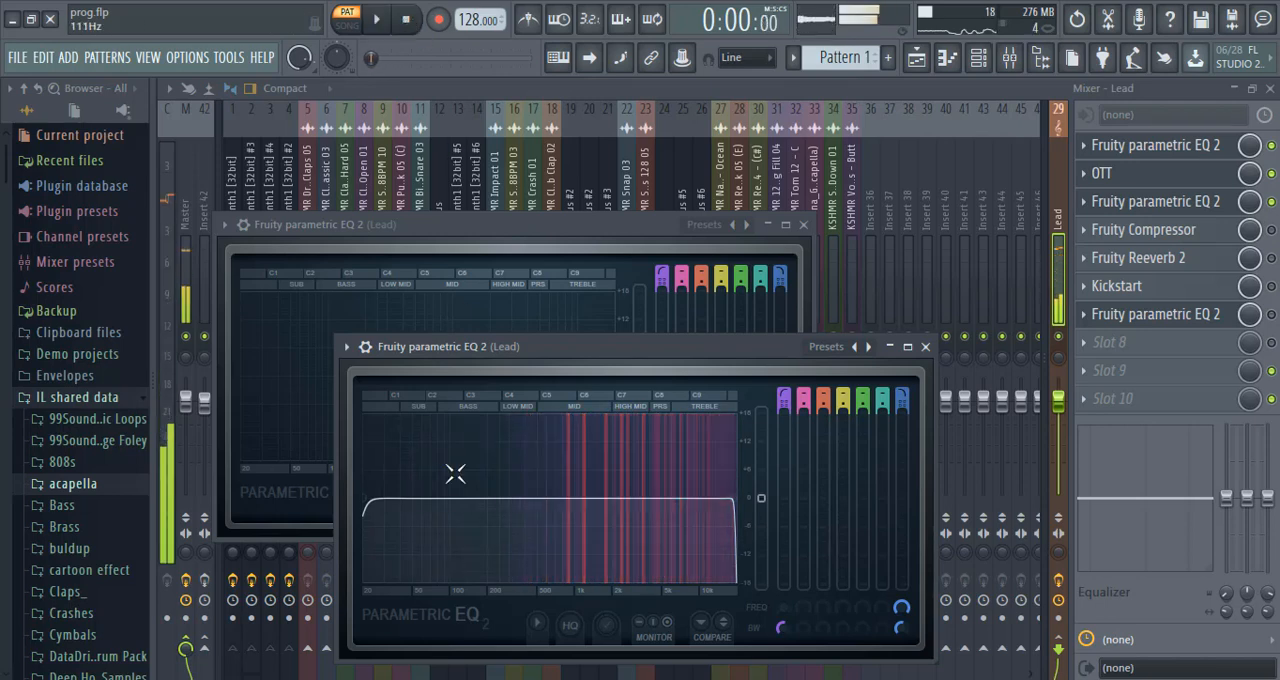
drag(476, 497, 525, 497)
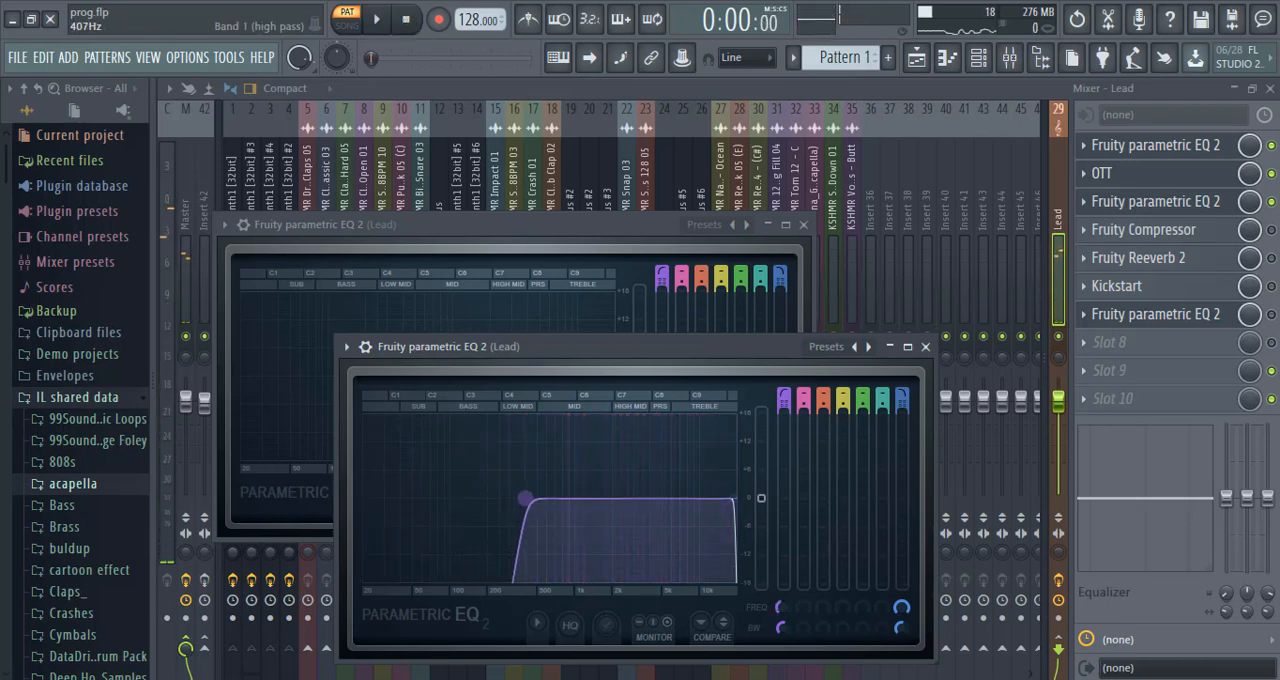
Lower the low cut of the slot 3 EQ on the Lead bus slightly while playing the pattern, and stop playback.
click(377, 20)
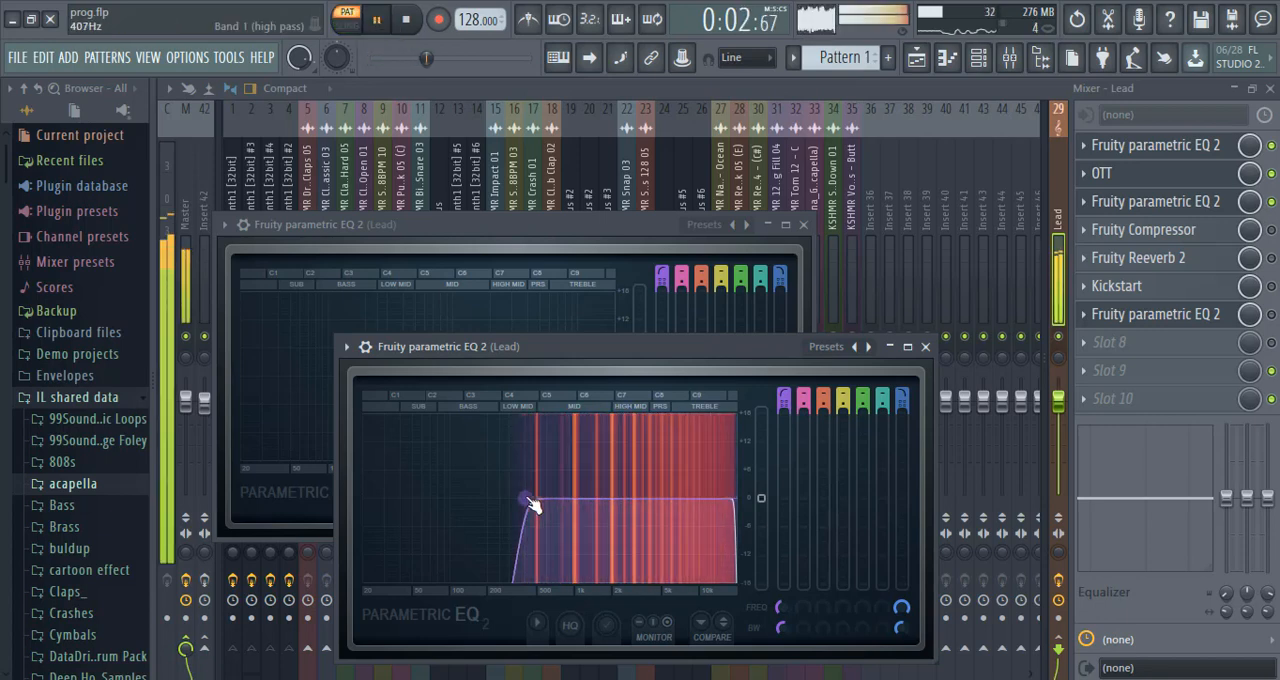
drag(526, 498, 519, 498)
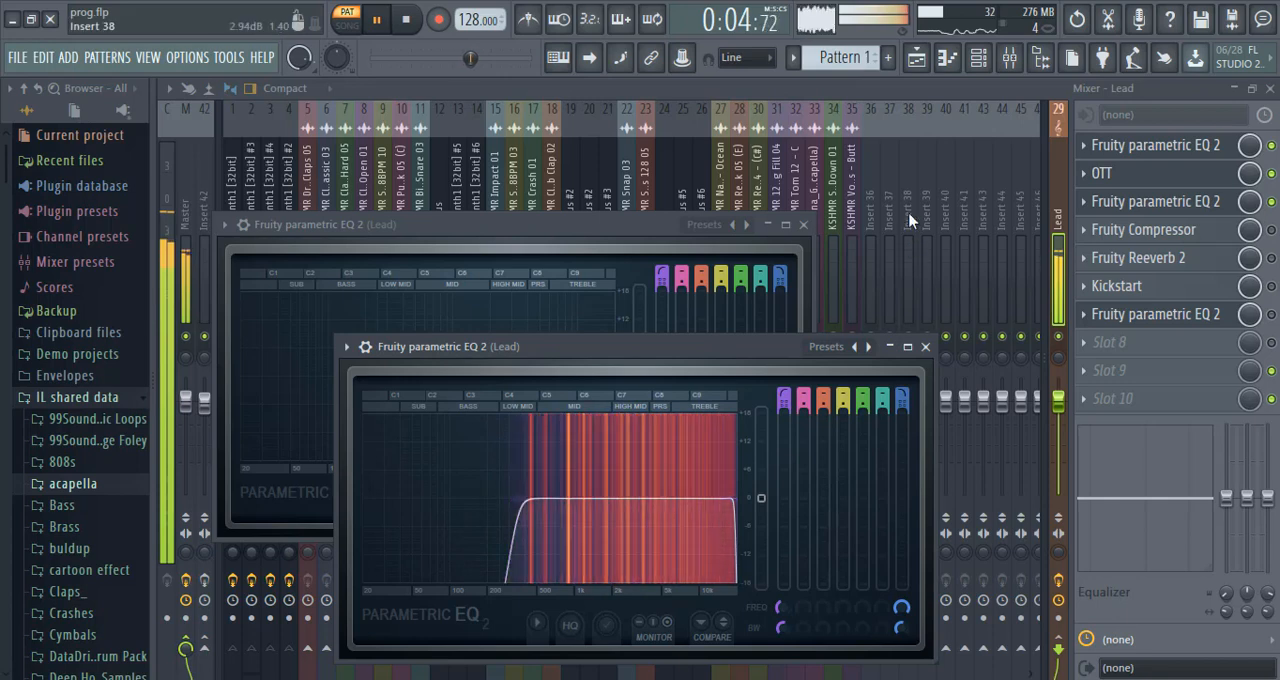
click(407, 20)
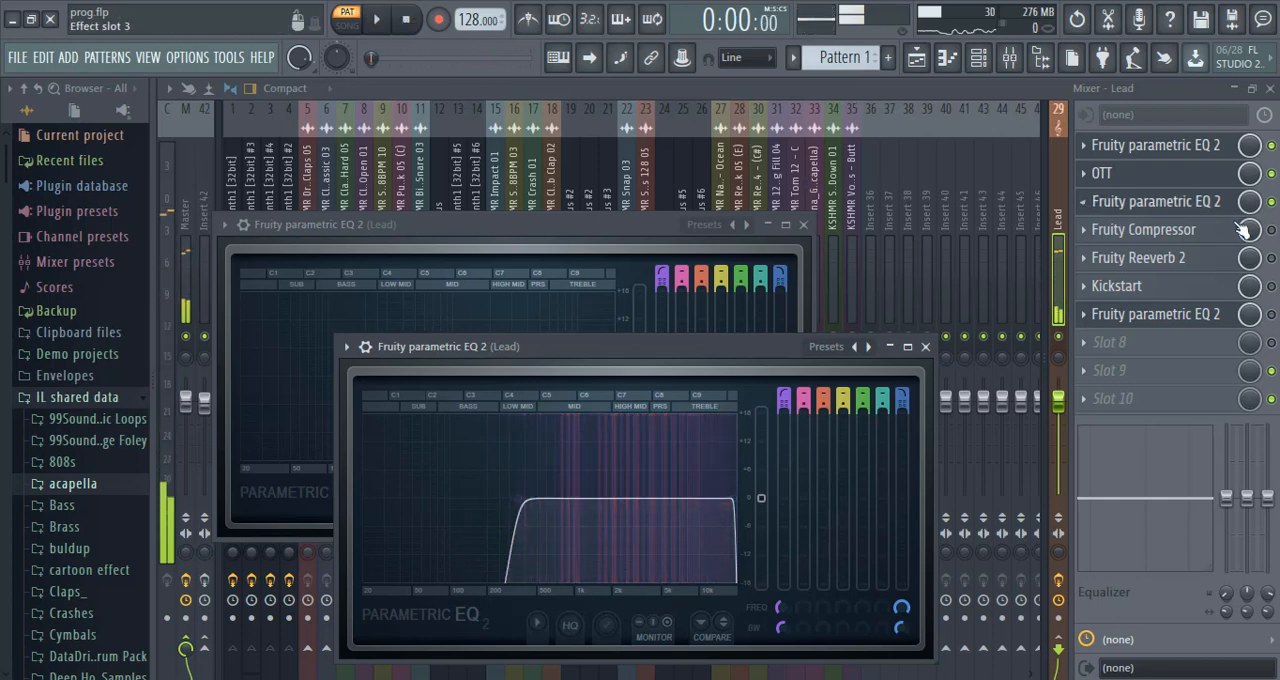
Enable the Fruity Compressor on the Lead bus, open its settings and toggle it during playback to compare the sound.
click(1272, 231)
click(1184, 238)
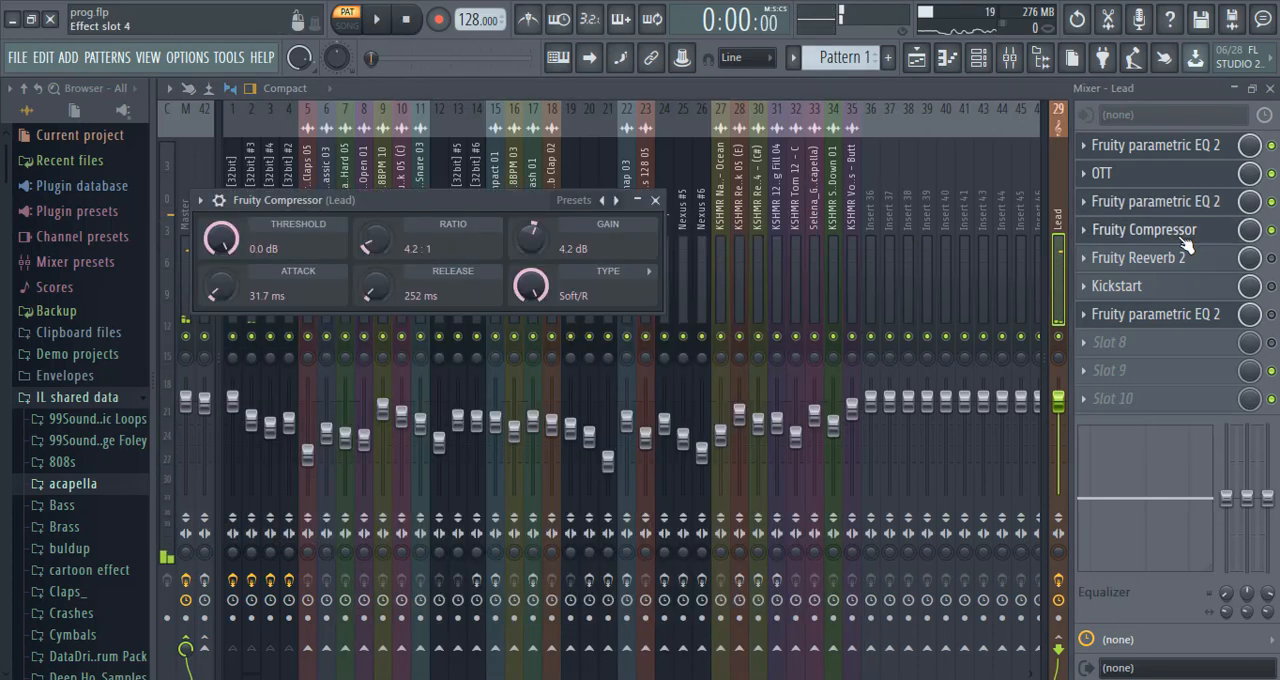
click(372, 19)
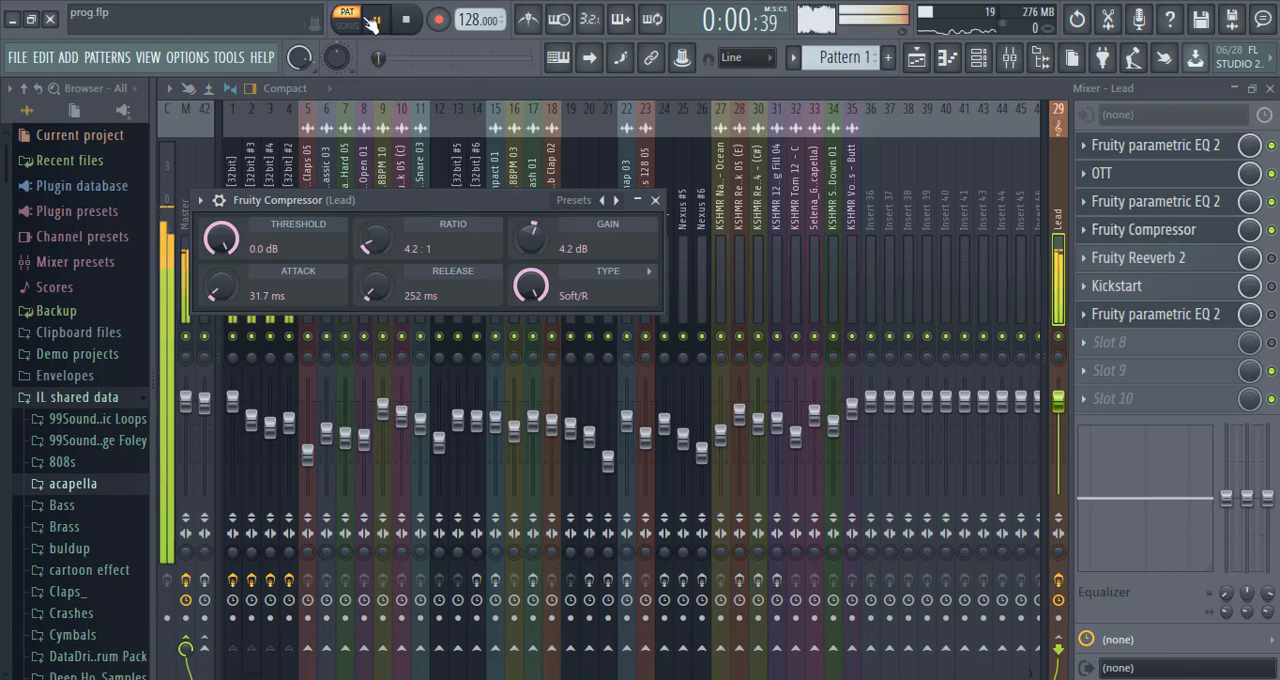
click(1272, 231)
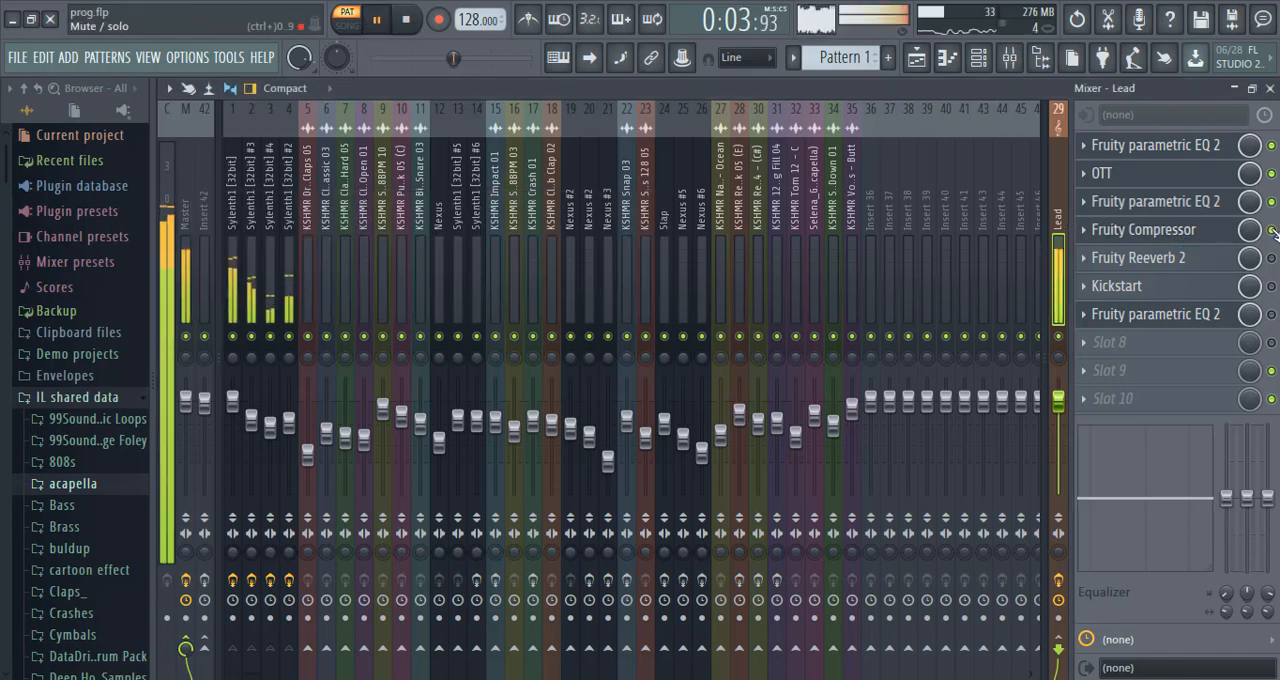
Enable Fruity Reeverb 2 and Kickstart on the Lead bus, opening the settings of both and stopping playback after listening.
click(1178, 260)
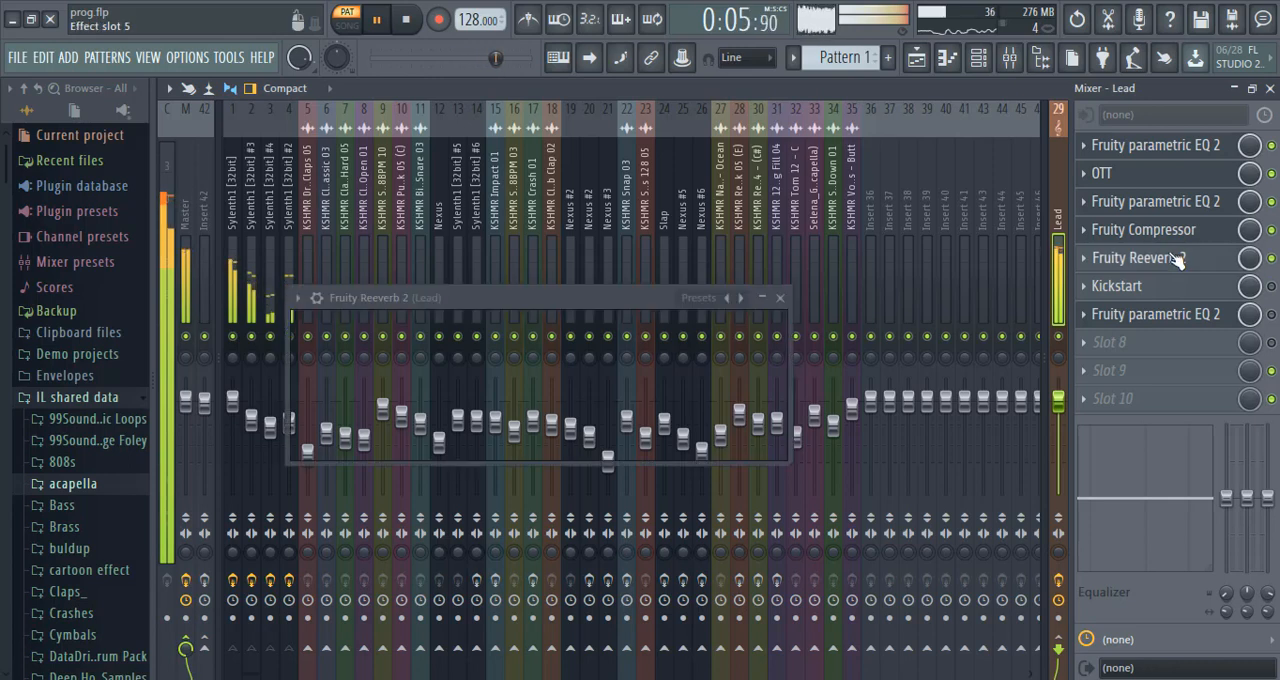
click(1271, 287)
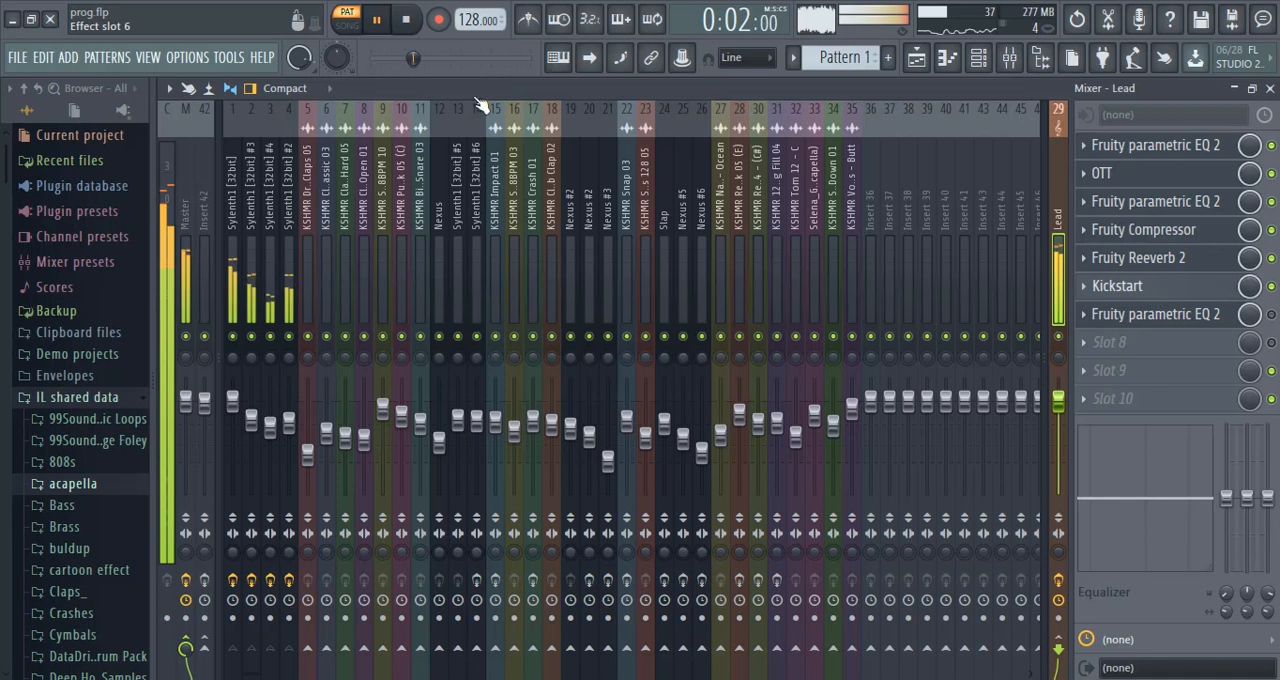
click(407, 19)
click(1117, 286)
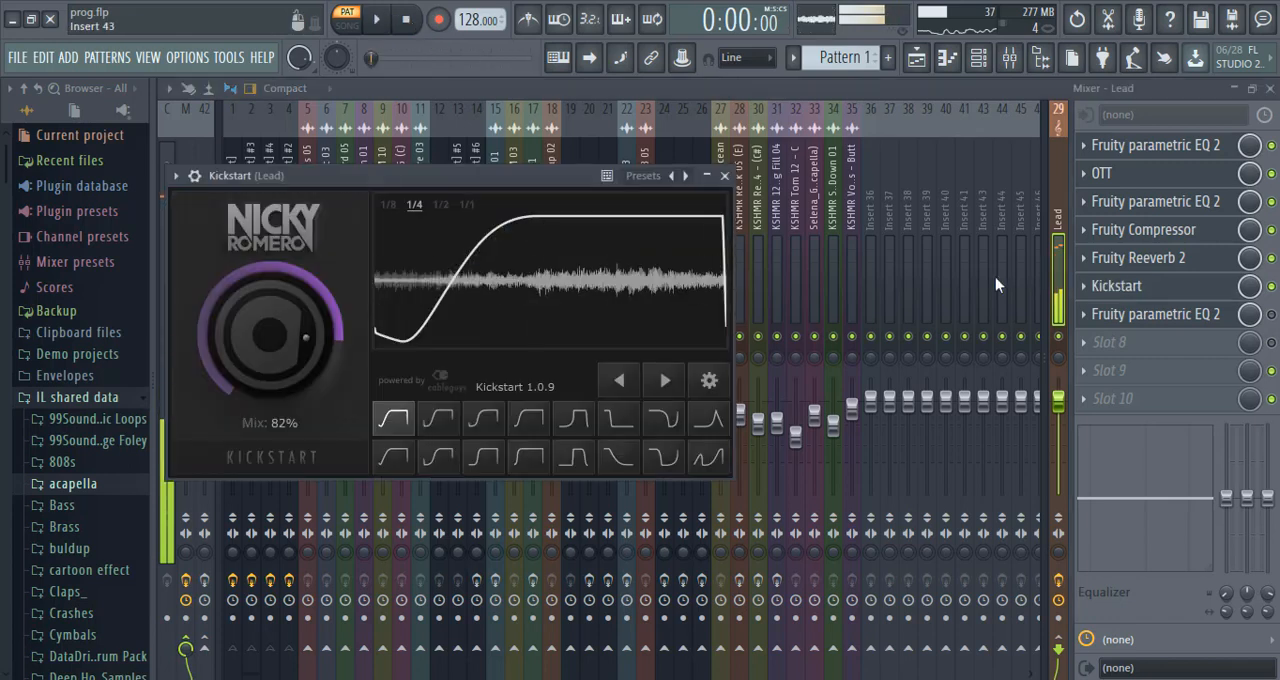
Enable and open the Fruity Parametric EQ 2 in slot 7 of the Lead bus and listen to the pattern through the full chain.
click(1274, 318)
click(1198, 326)
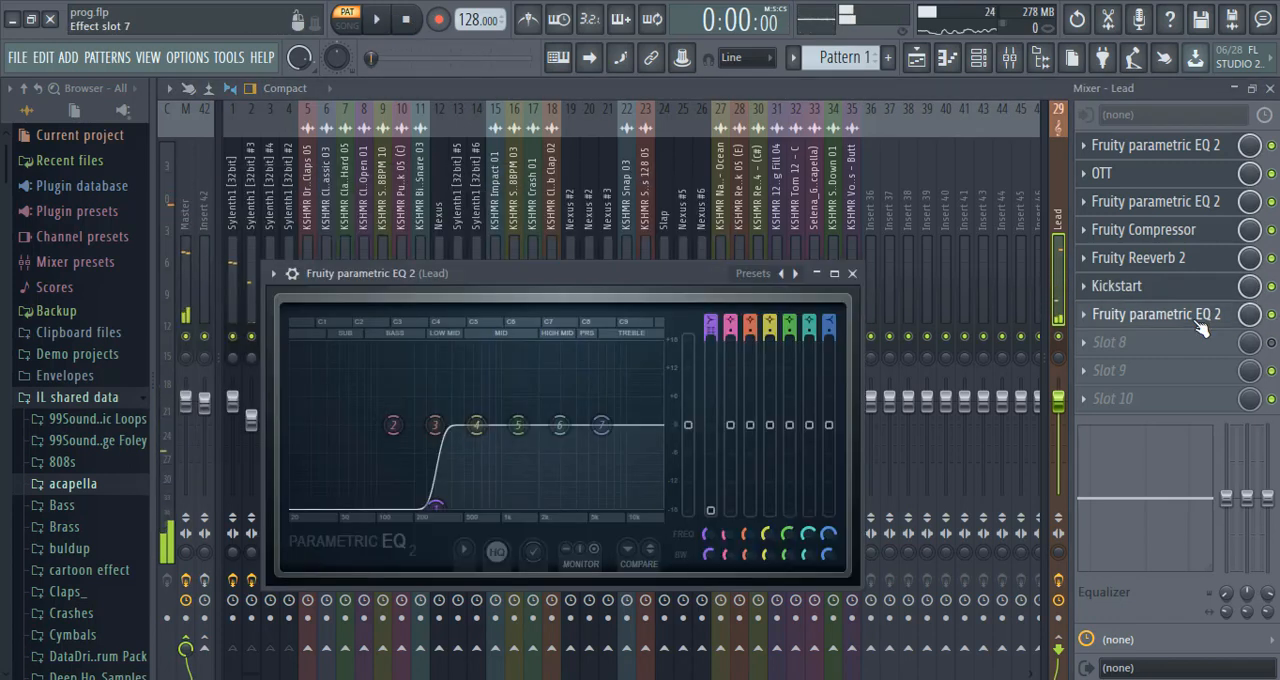
click(378, 20)
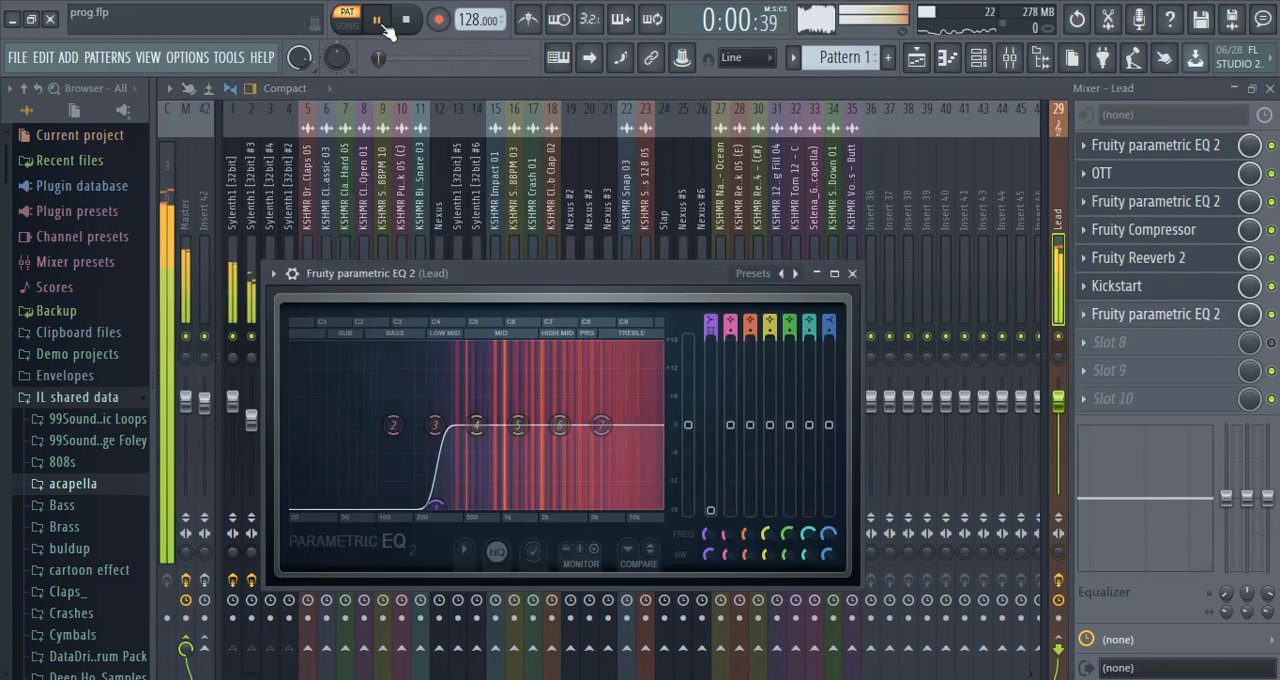
click(1207, 316)
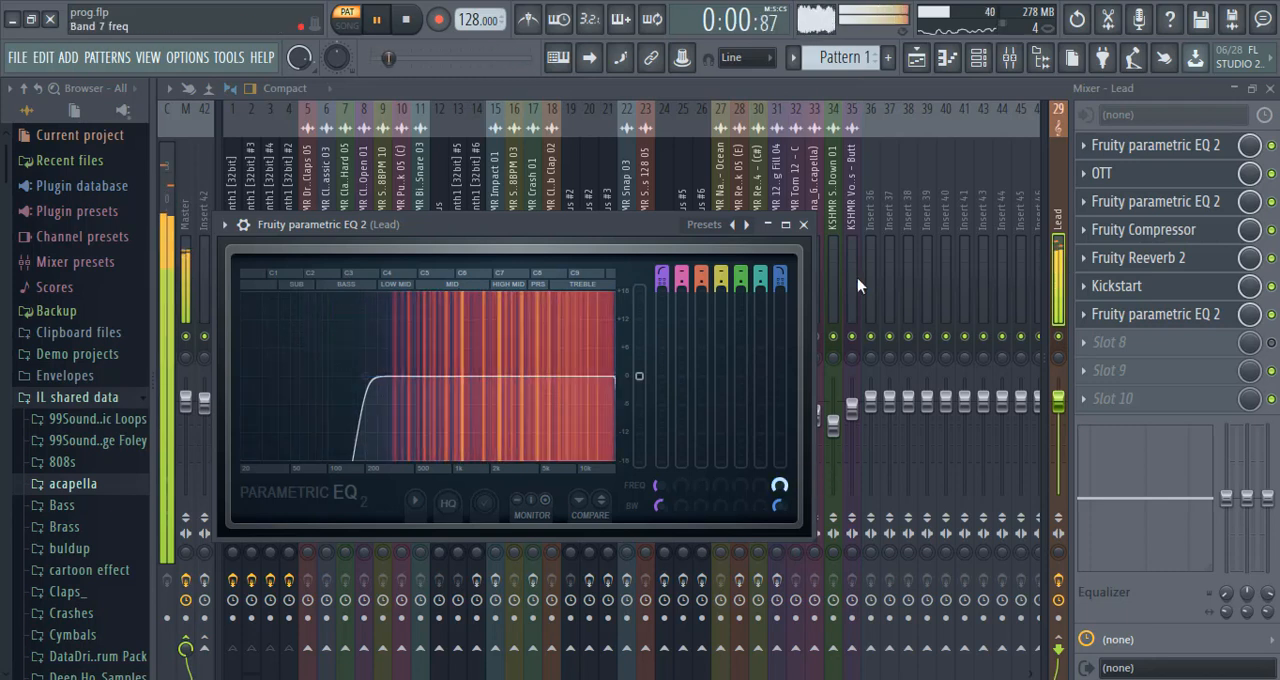
Place four consecutive Pattern 1 clips on Track 1 of the playlist, starting at bar 13, after removing the trial clip at bar 5.
key(F5)
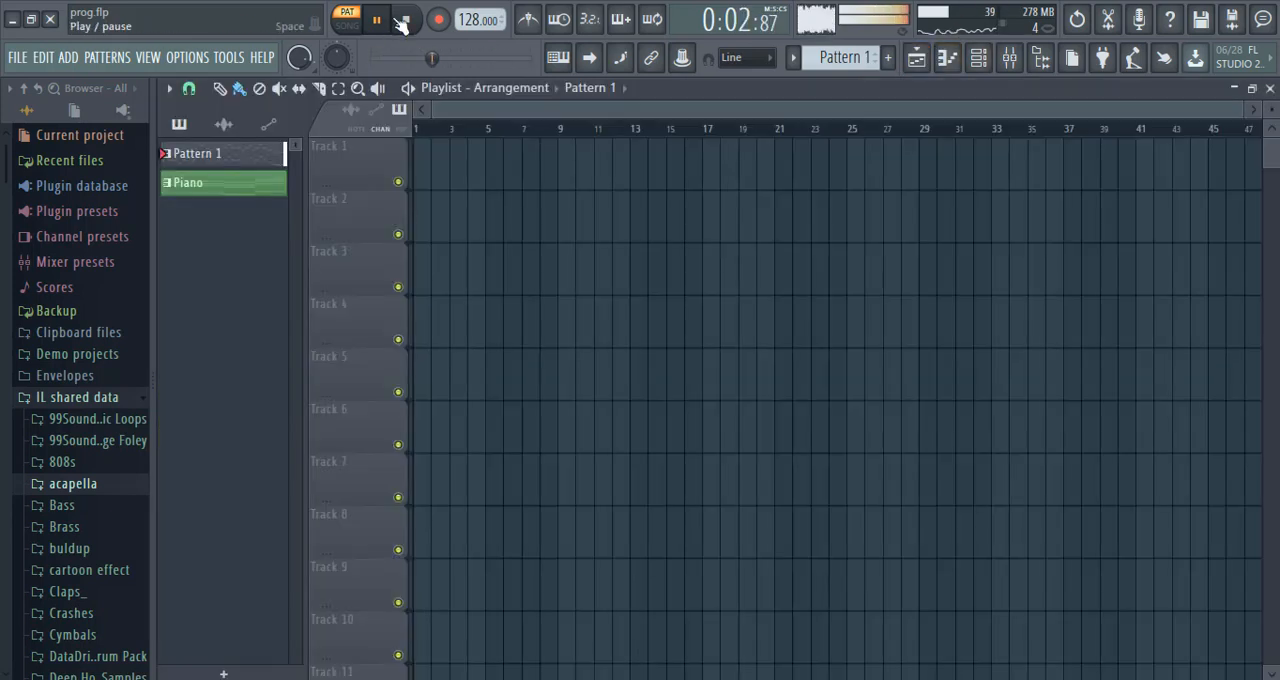
click(493, 187)
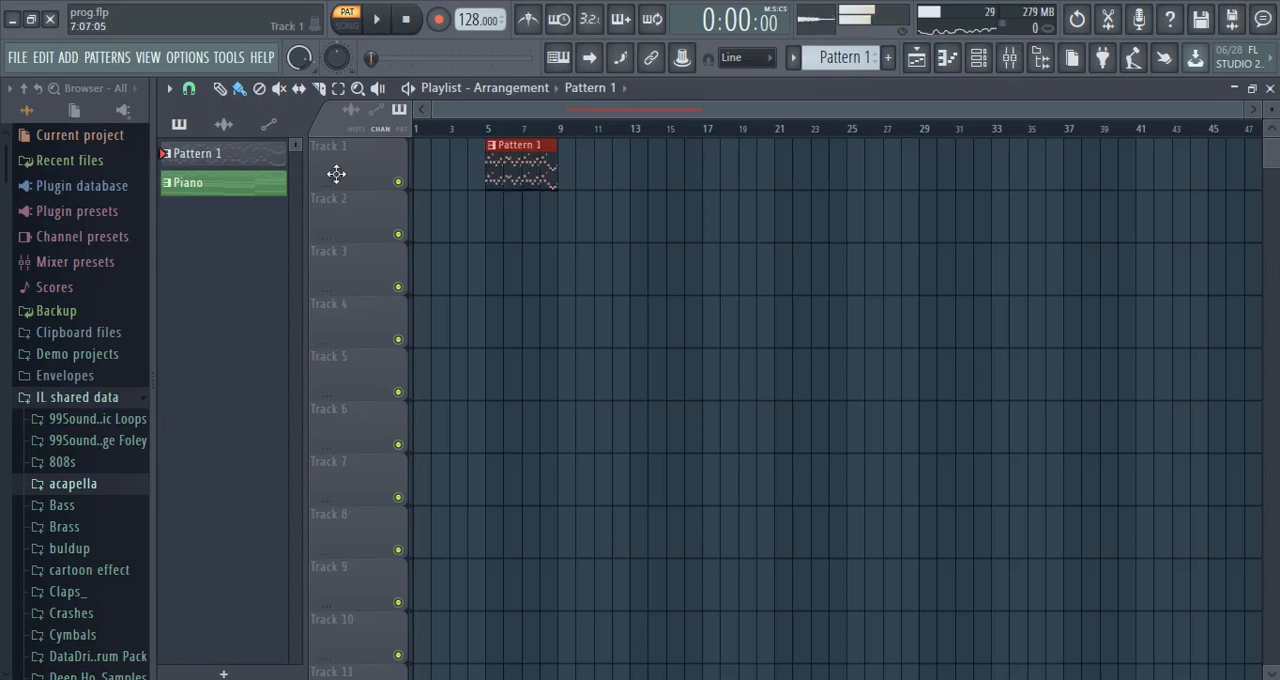
drag(336, 174, 440, 173)
right_click(442, 178)
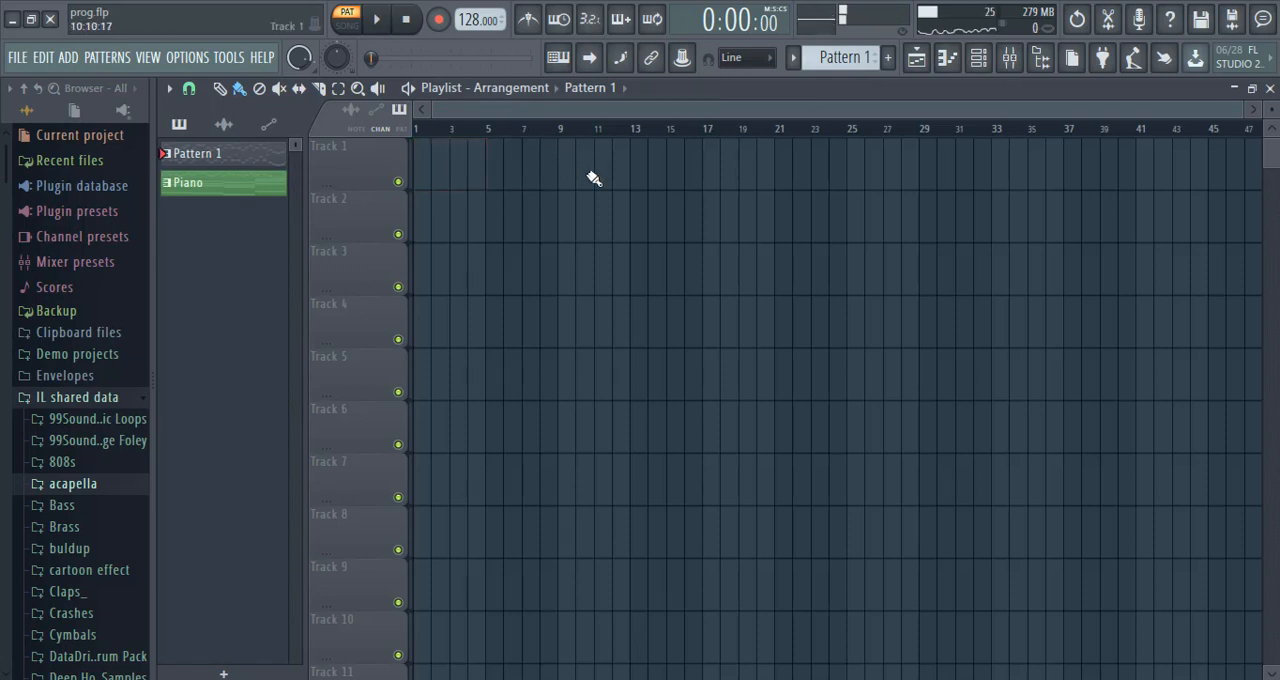
drag(596, 178, 657, 180)
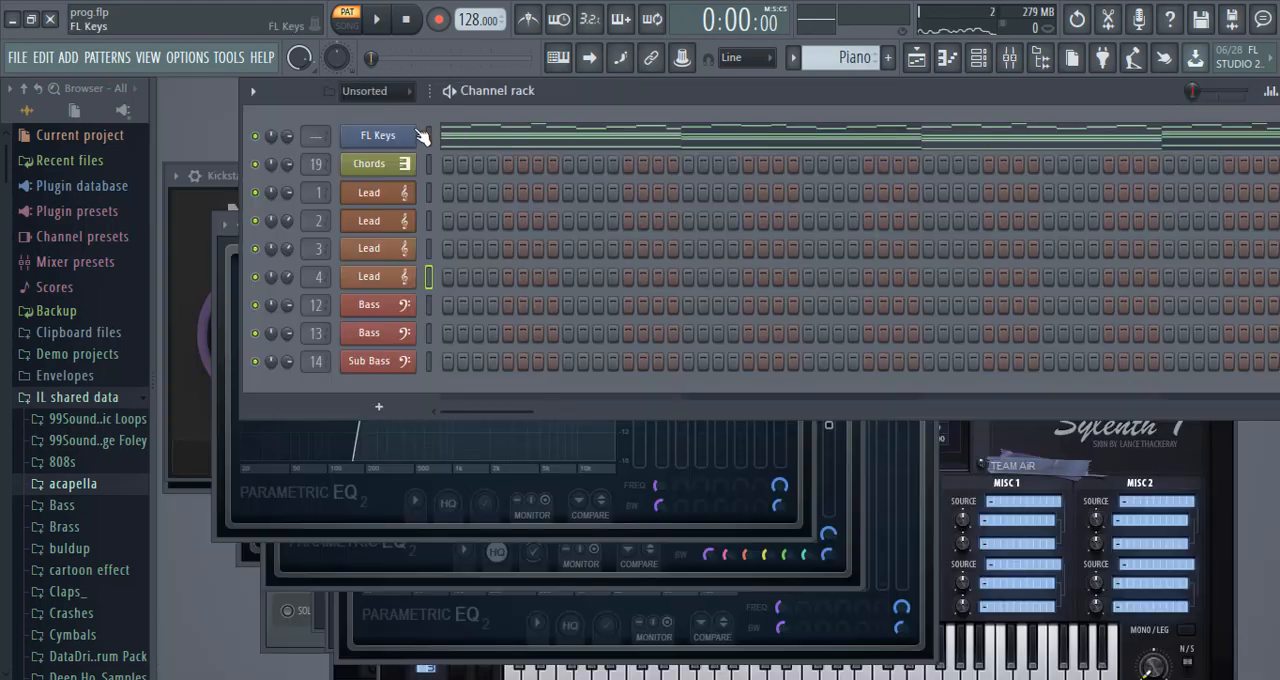
Copy the low F3, E3, D3 and G3 notes from the FL Keys piano roll in the Piano pattern.
right_click(422, 136)
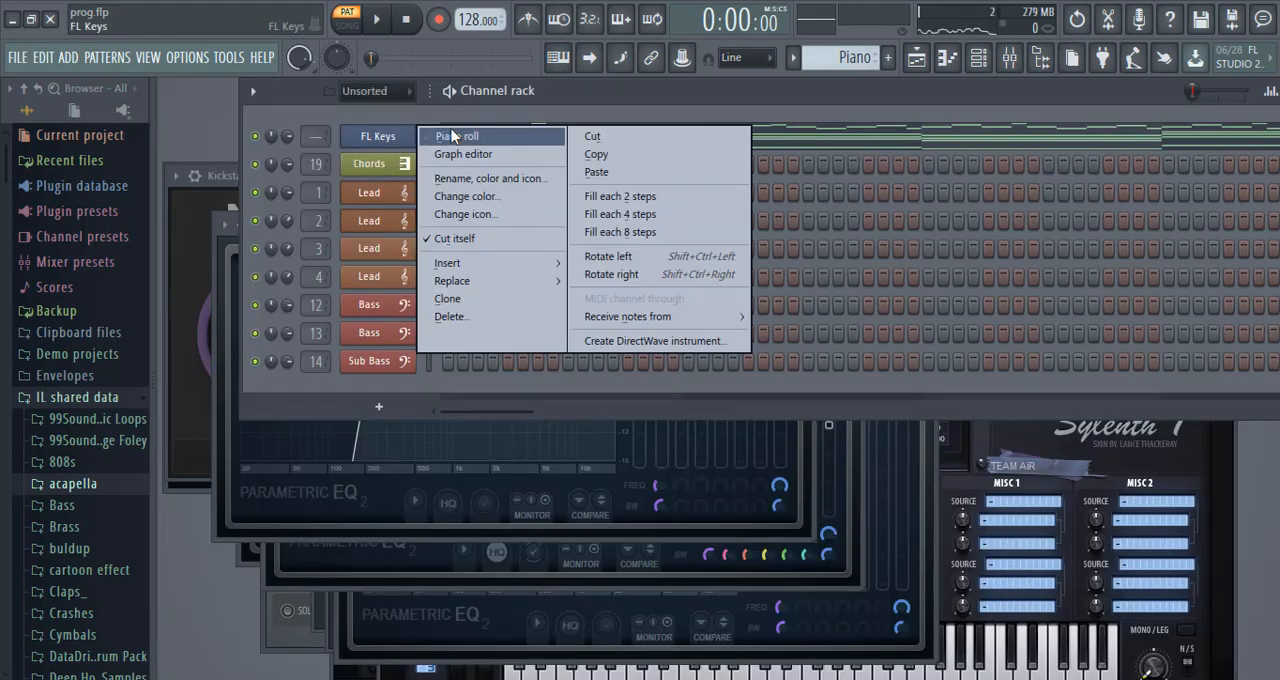
click(440, 134)
scroll(740, 400, down, 8)
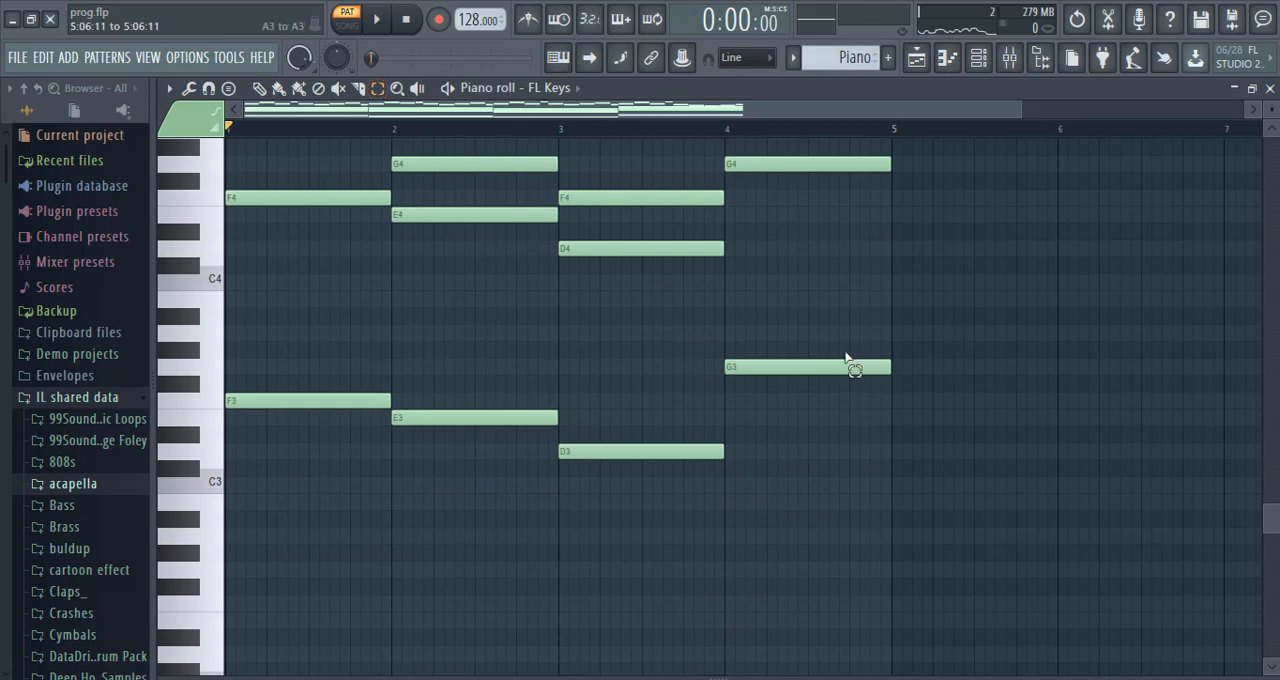
drag(948, 325, 332, 489)
key(Escape)
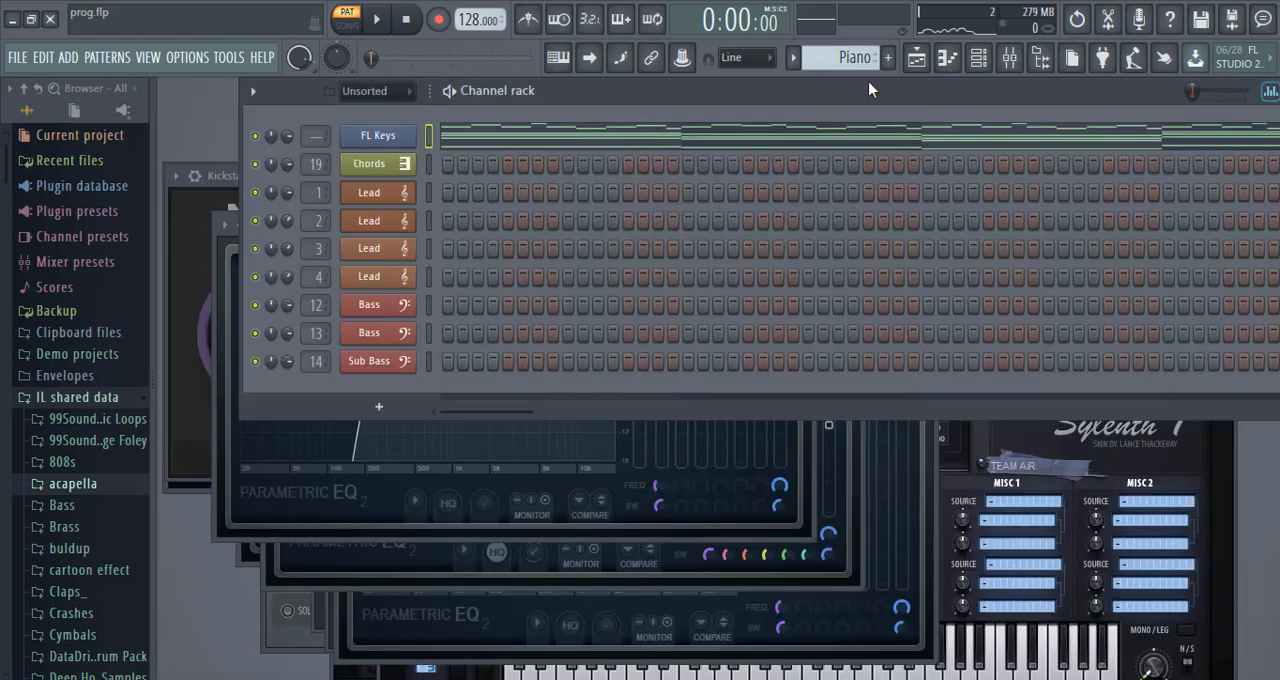
Paste the copied notes into the first Bass channel of Pattern 2 and transpose them up one octave to F4, E4, D4 and G4.
scroll(860, 50, down, 1)
scroll(860, 50, down, 1)
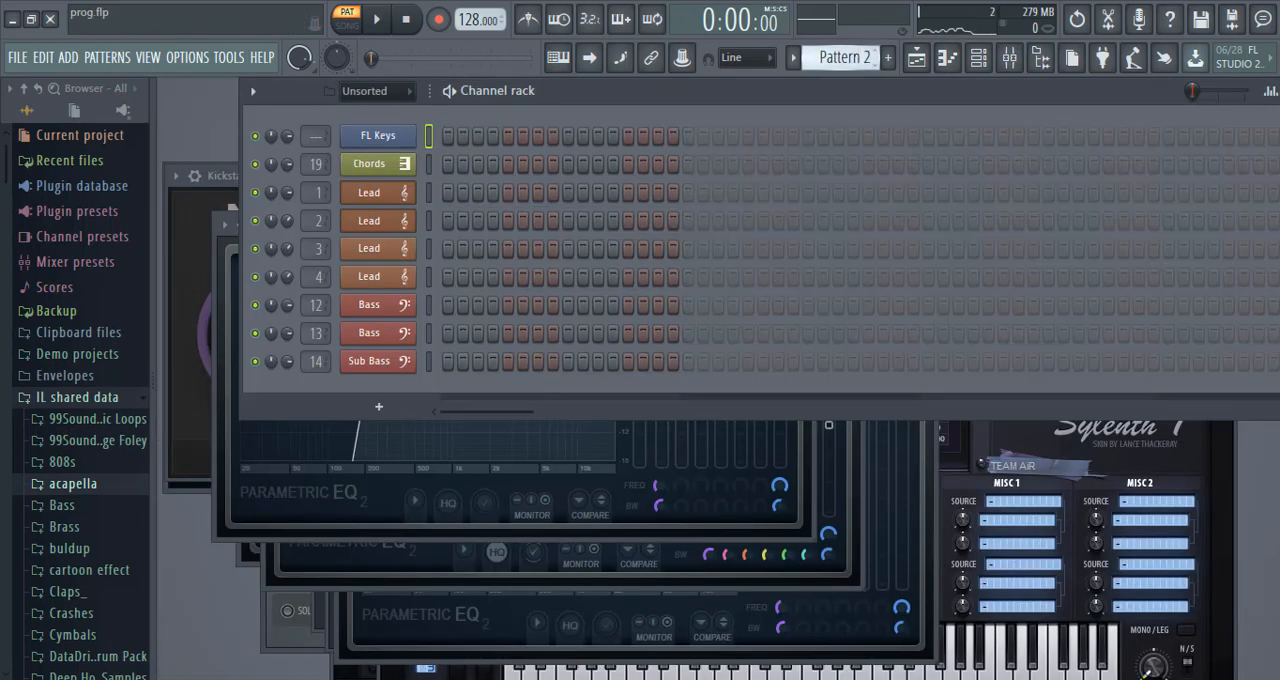
right_click(413, 310)
click(447, 302)
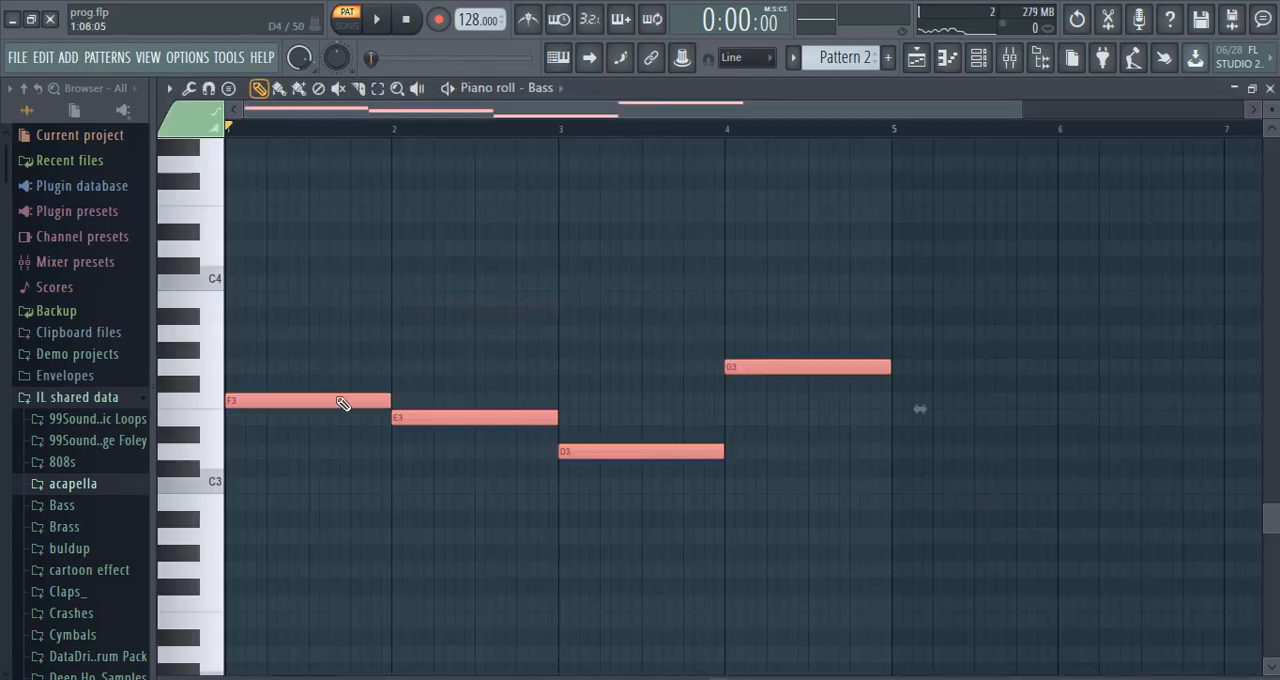
drag(336, 399, 326, 203)
Play Pattern 2 and examine the Nexus settings and preset of the first Bass channel.
click(378, 20)
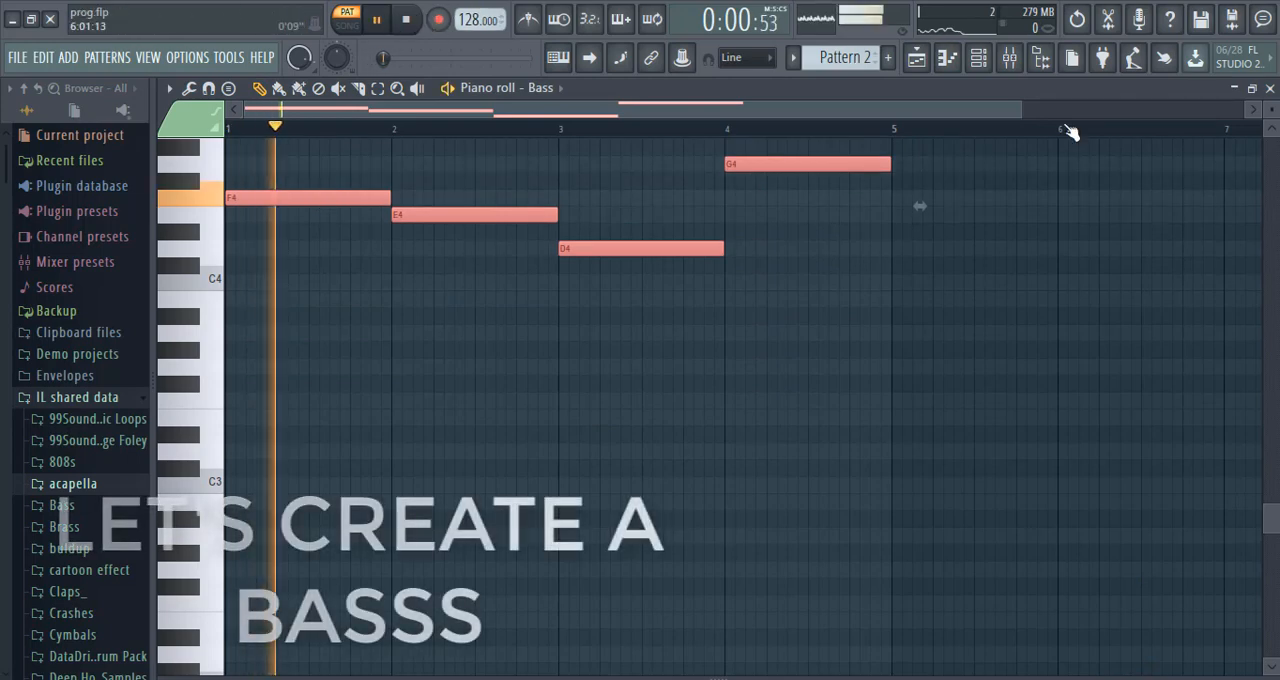
click(1270, 88)
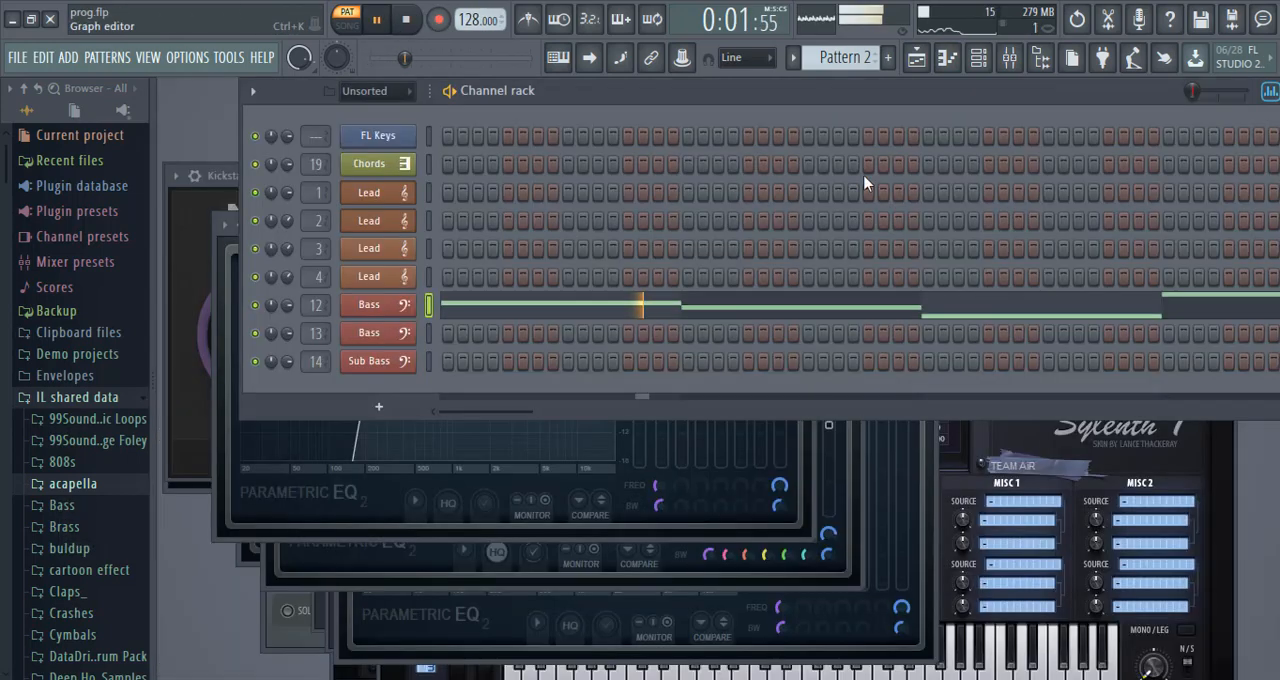
click(400, 308)
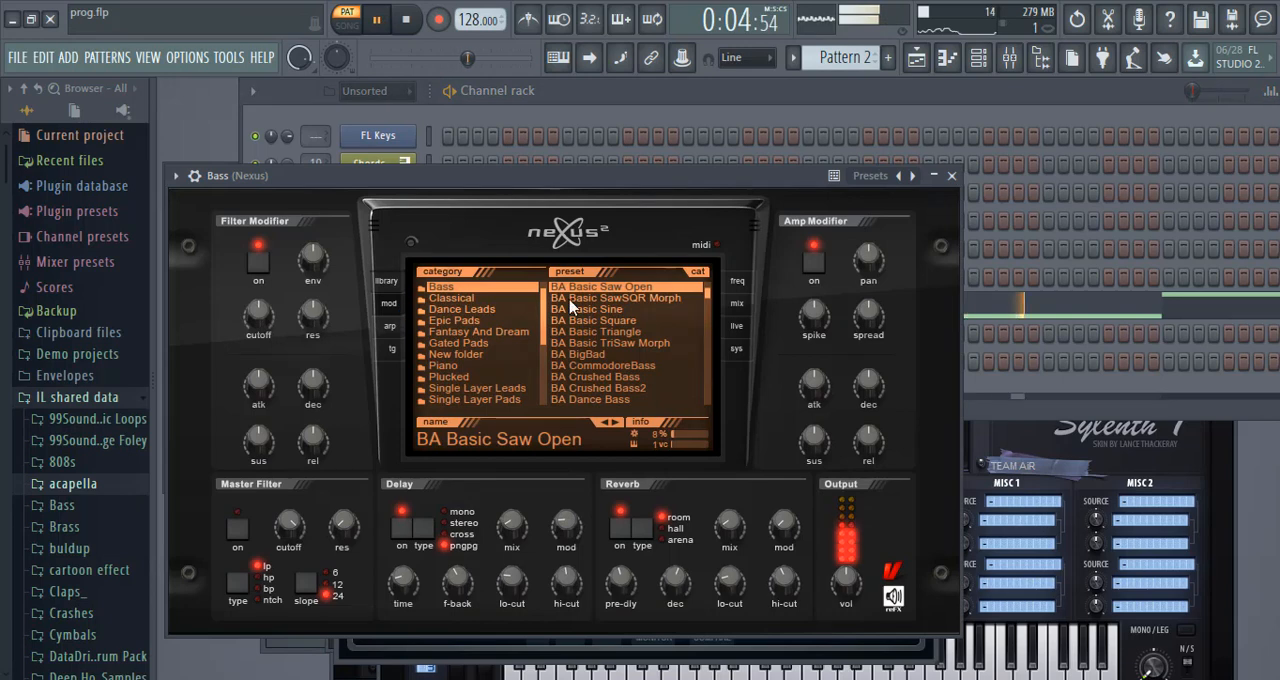
click(490, 112)
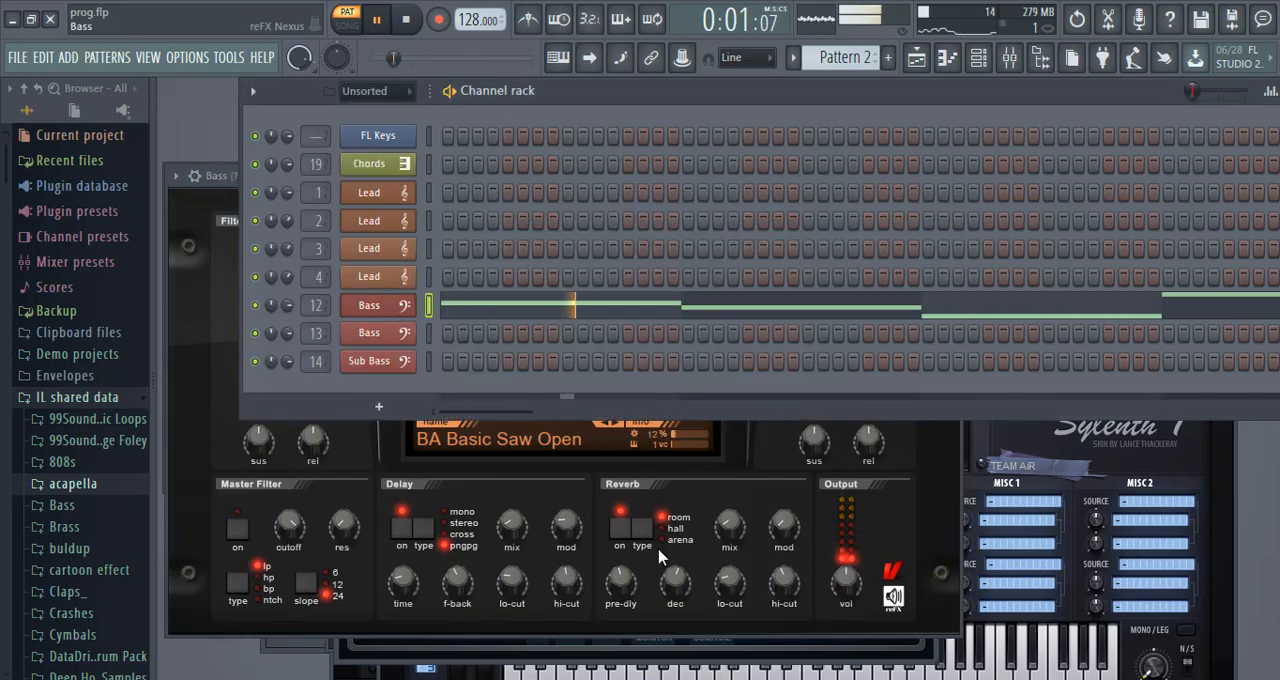
Select all notes in the first Bass channel's piano roll and use Chop to split each into eight equal notes.
right_click(400, 305)
click(430, 297)
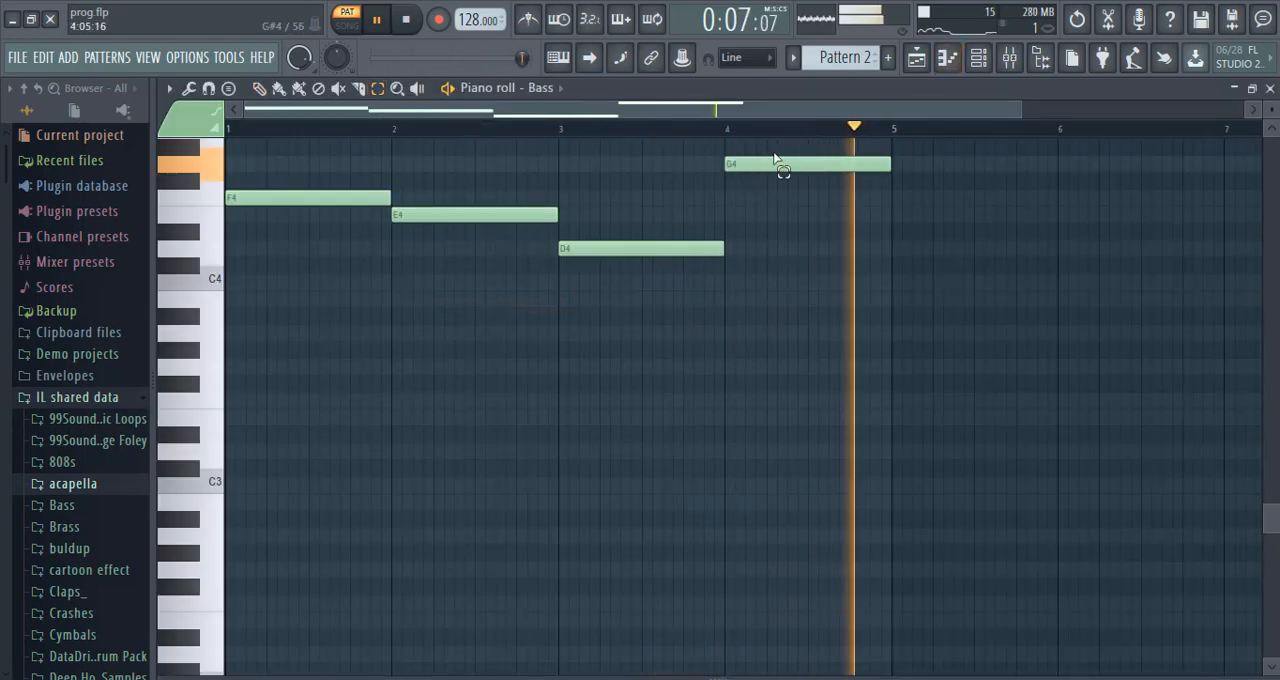
key(ctrl+a)
click(410, 20)
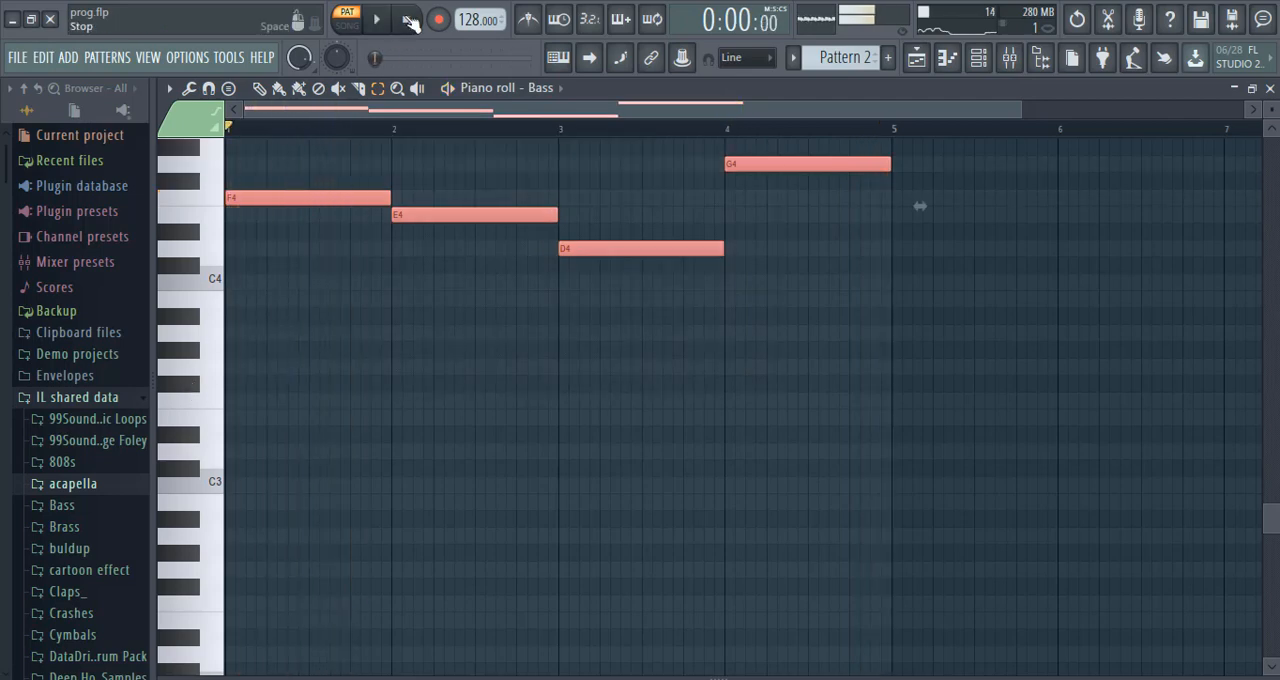
click(210, 88)
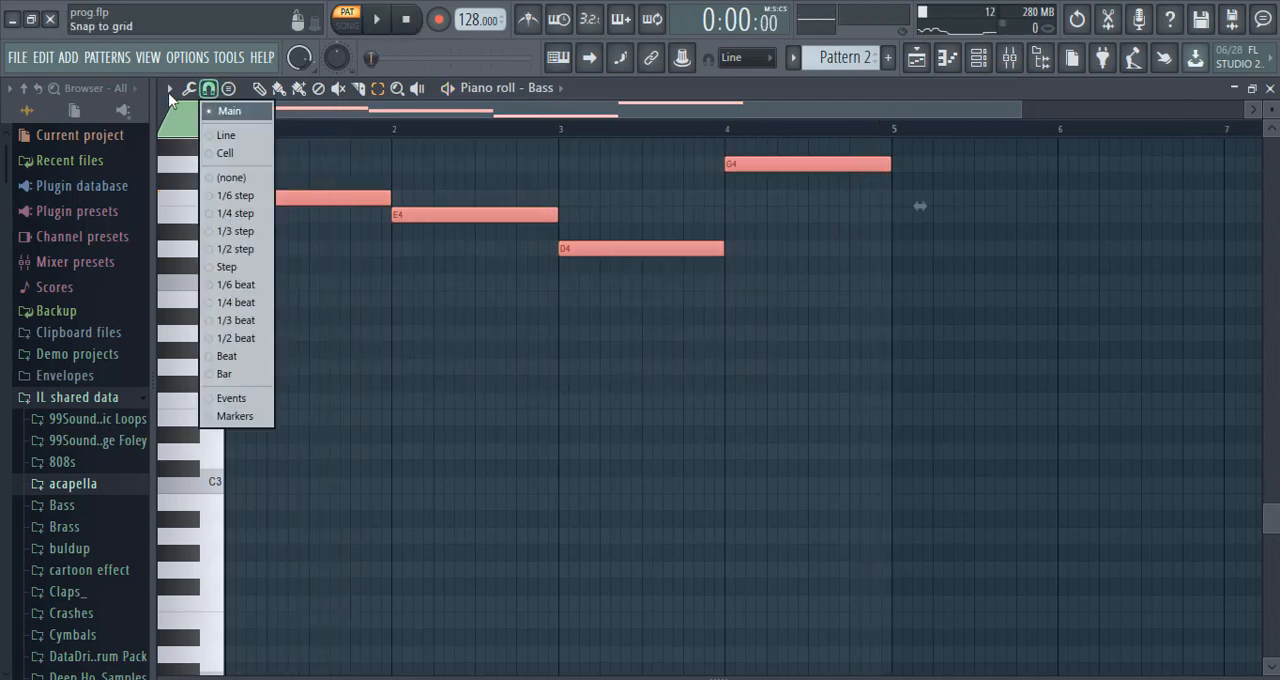
click(170, 90)
mouse_move(190, 167)
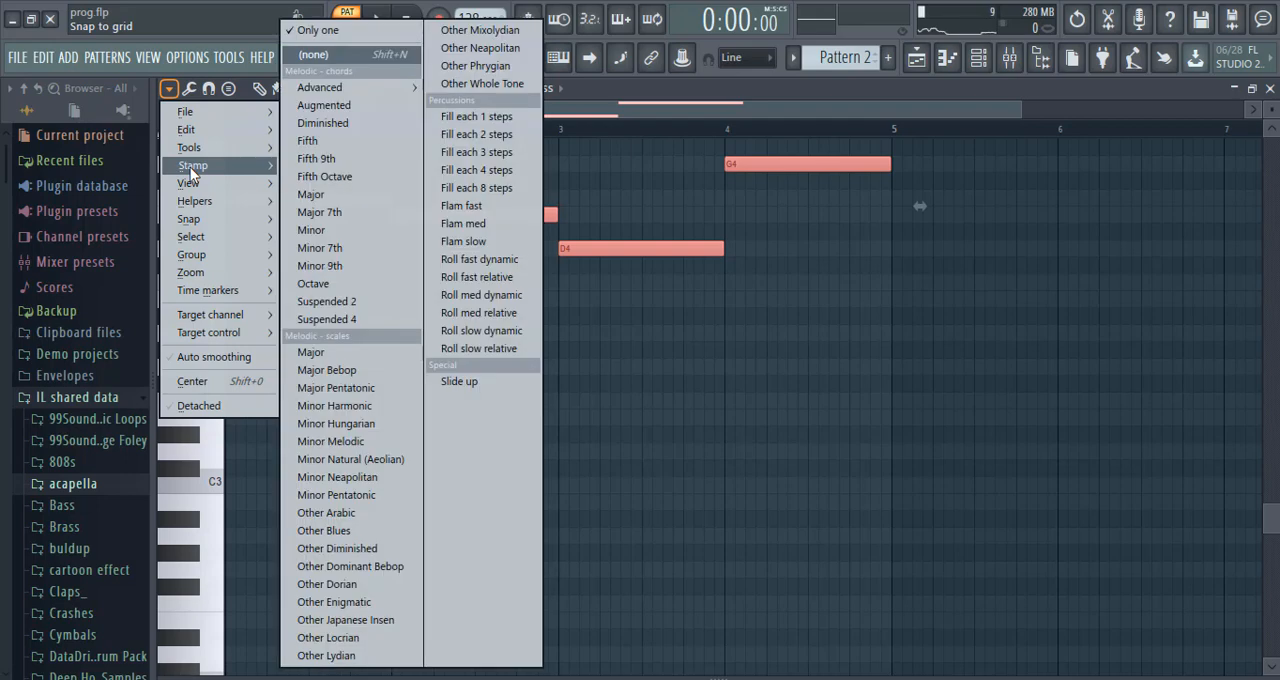
click(331, 296)
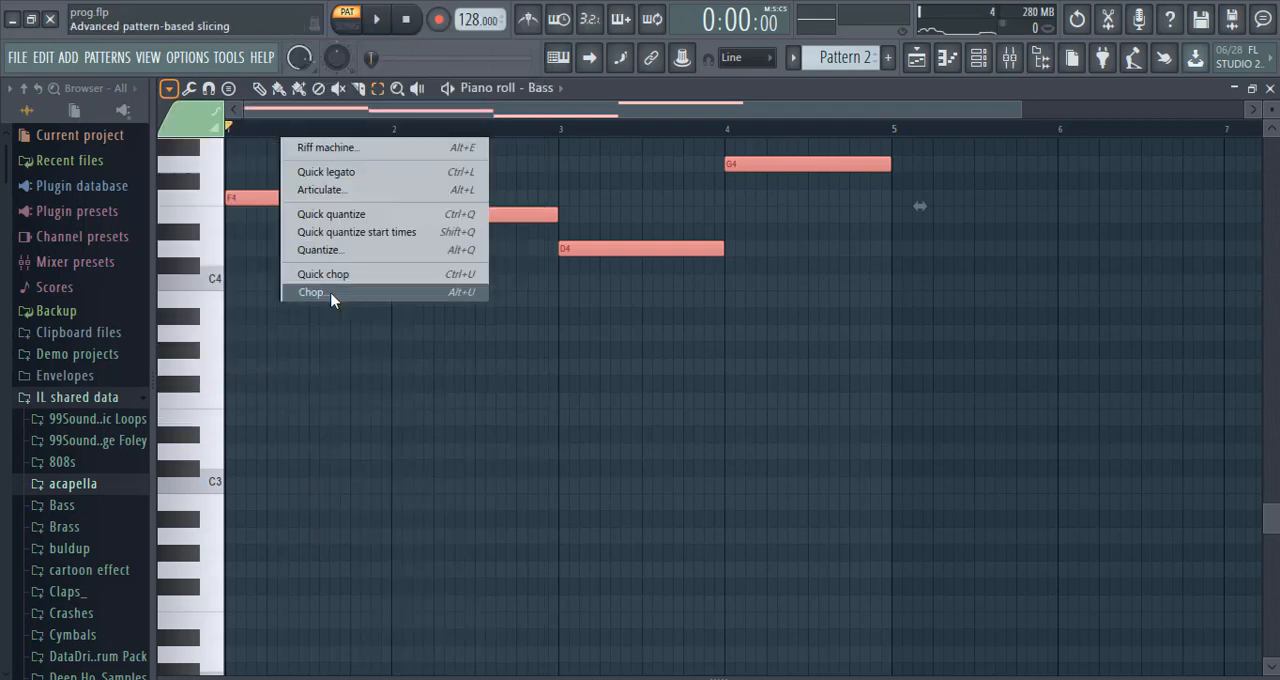
click(1145, 548)
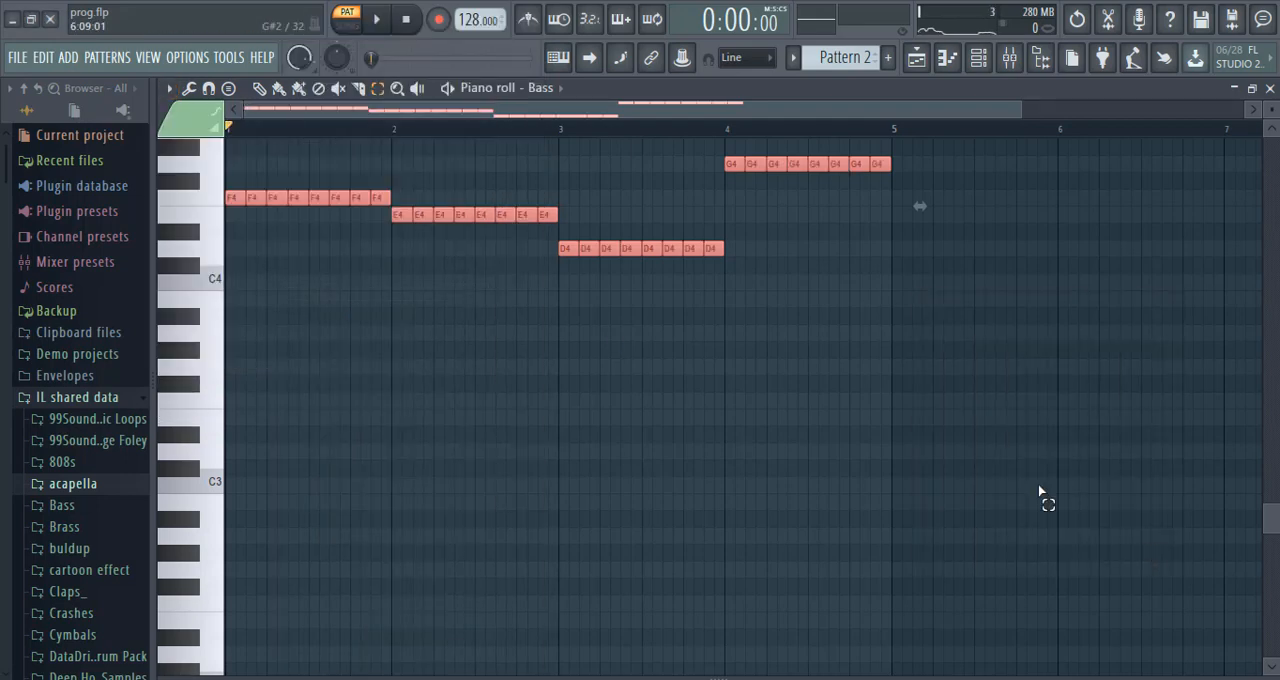
Play the chopped bass notes, return to the channel rack and stop playback.
click(380, 20)
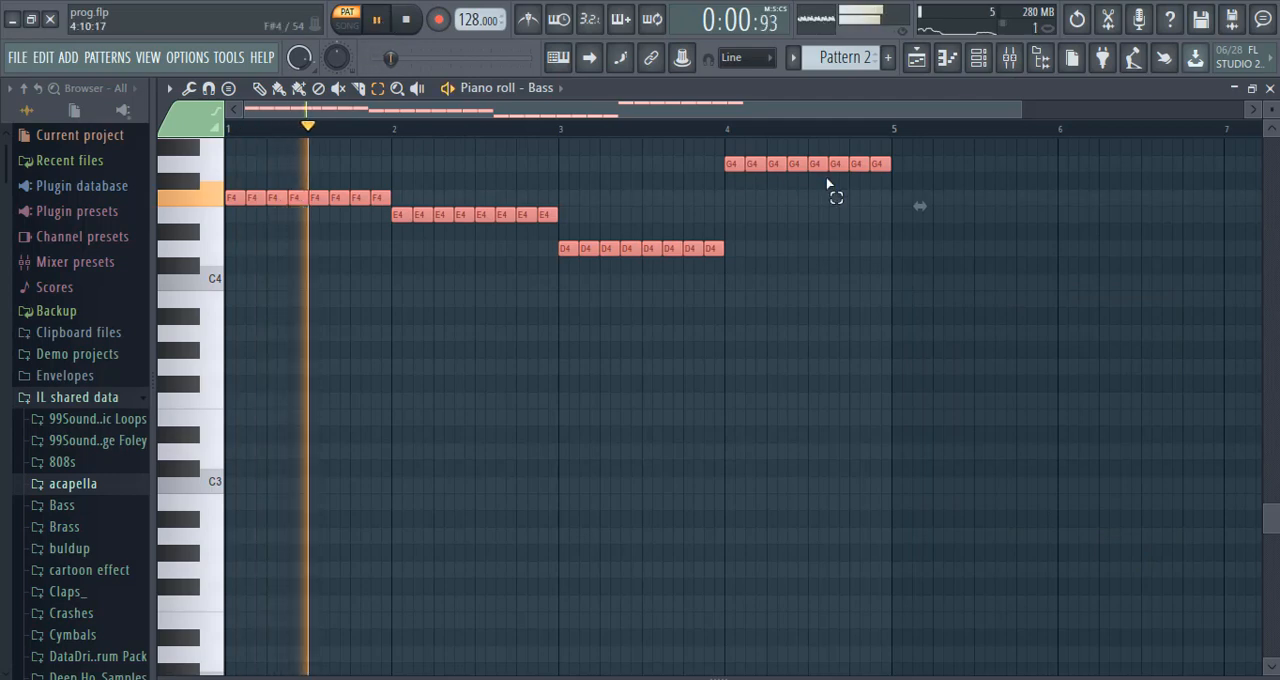
click(1272, 90)
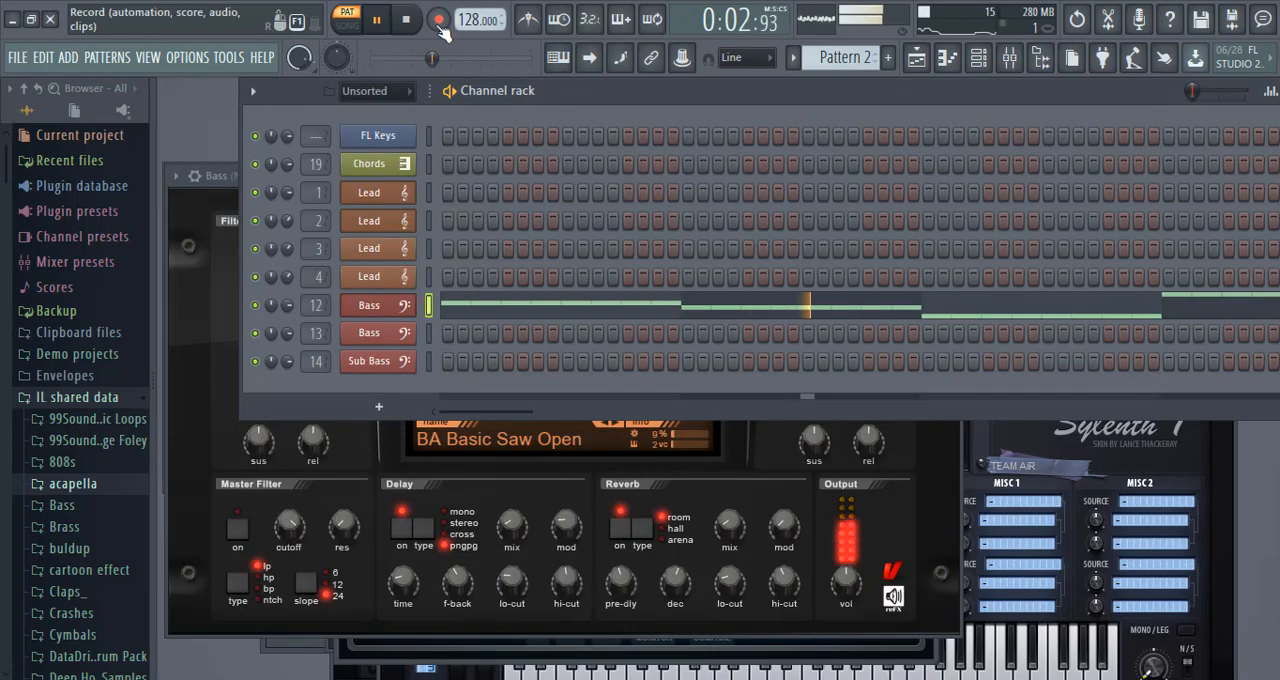
click(405, 20)
Copy the chopped notes from the first Bass channel and paste them into the second Bass channel of Pattern 2.
right_click(405, 312)
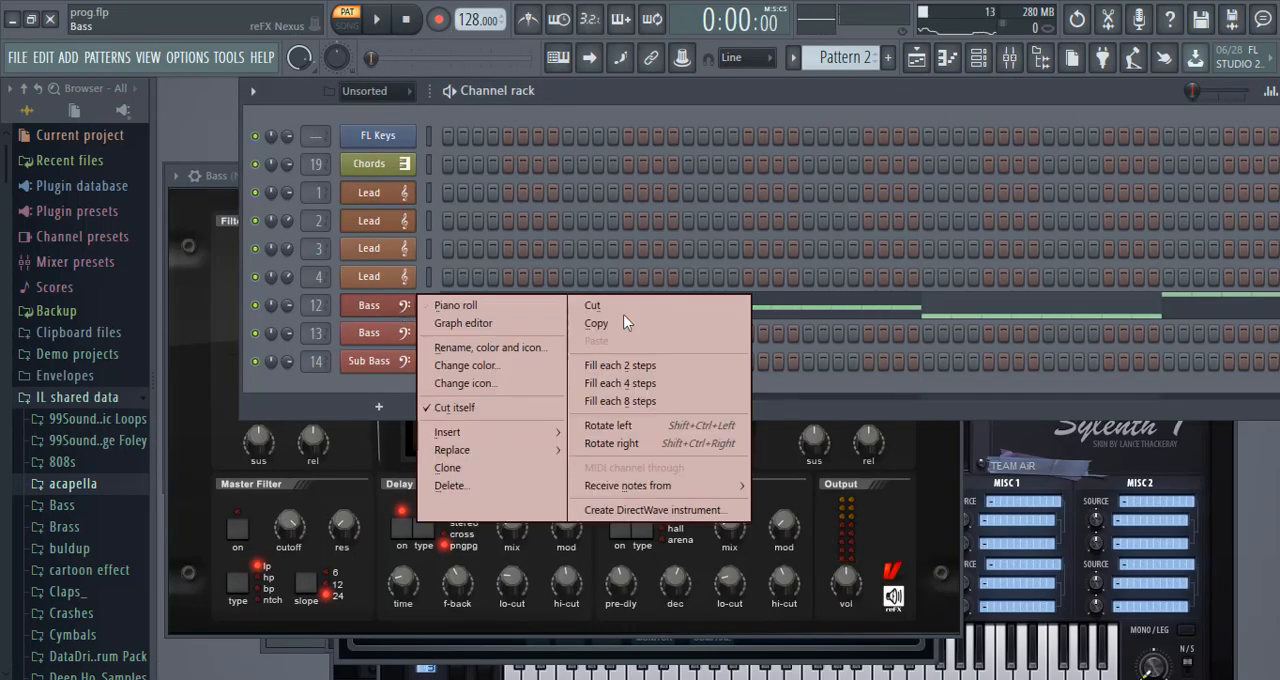
click(631, 318)
right_click(405, 345)
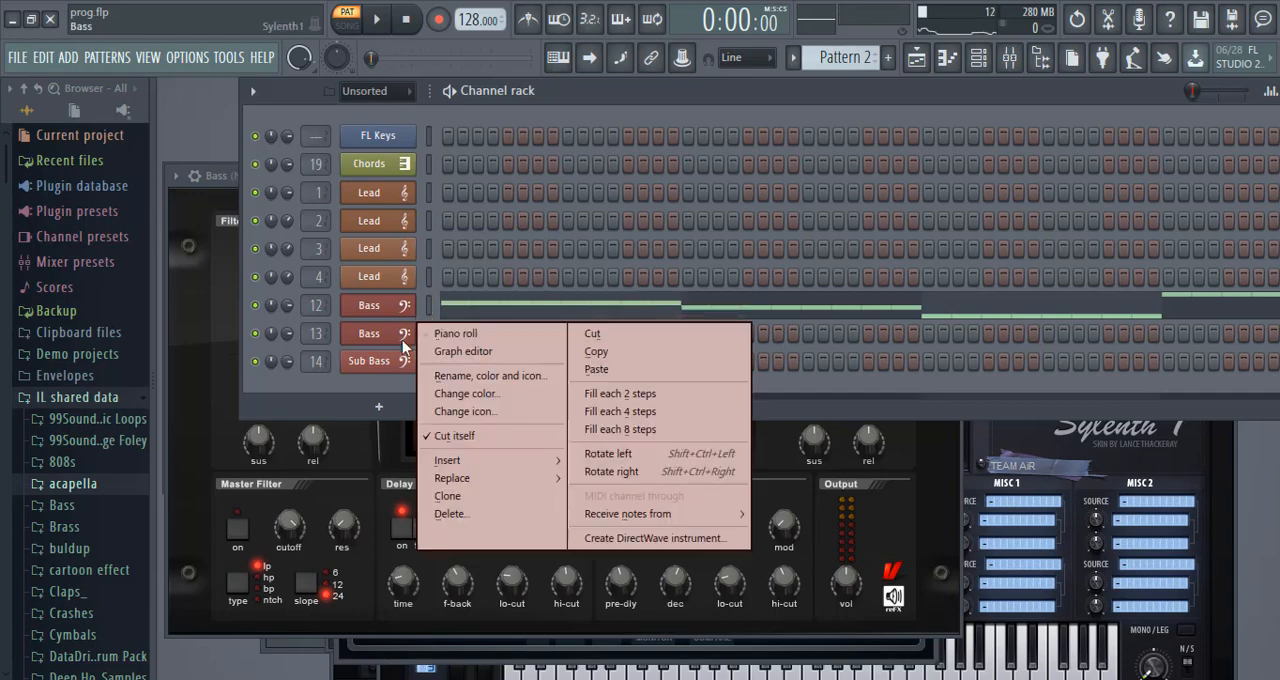
click(618, 372)
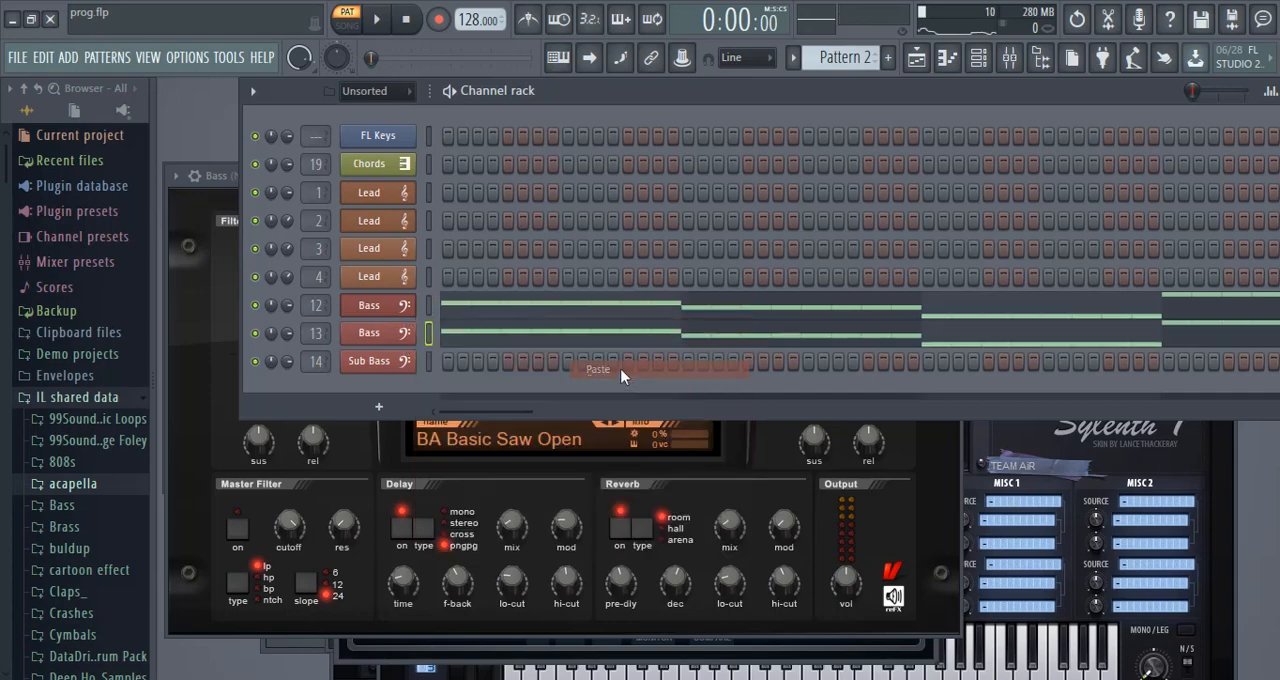
Examine the second Bass channel's Sylenth1 preset, play both bass layers and close the plugin.
click(390, 345)
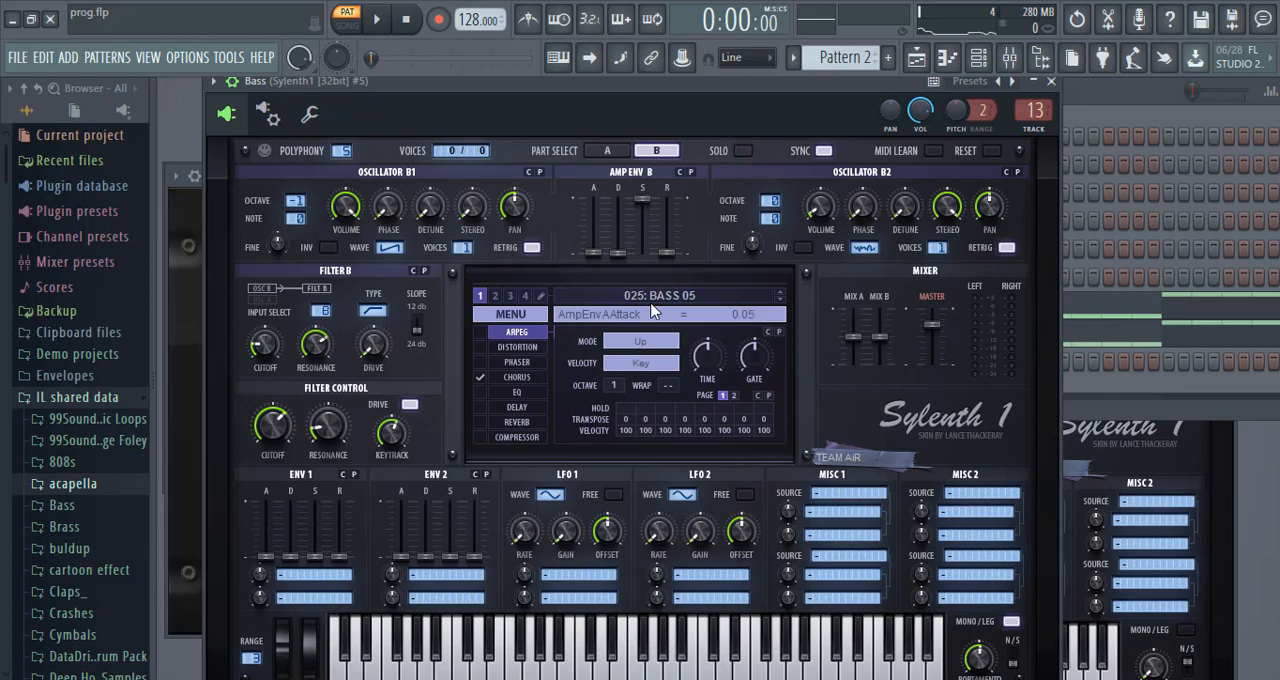
click(382, 19)
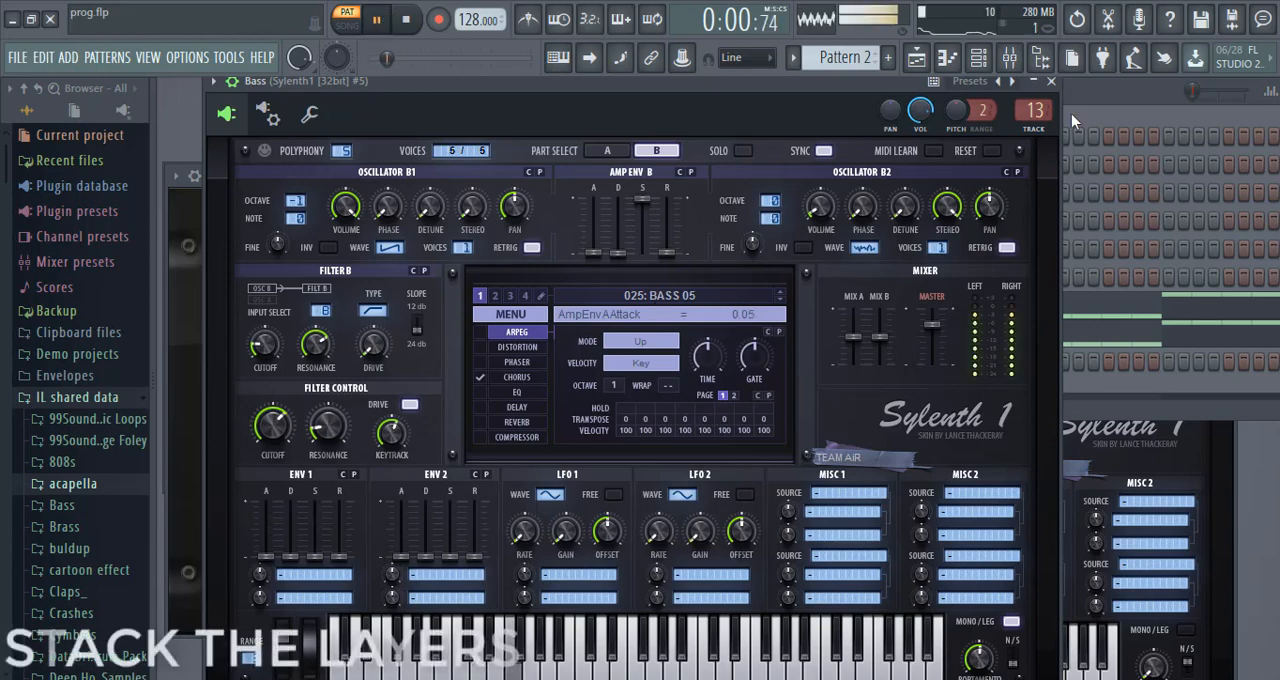
click(1051, 81)
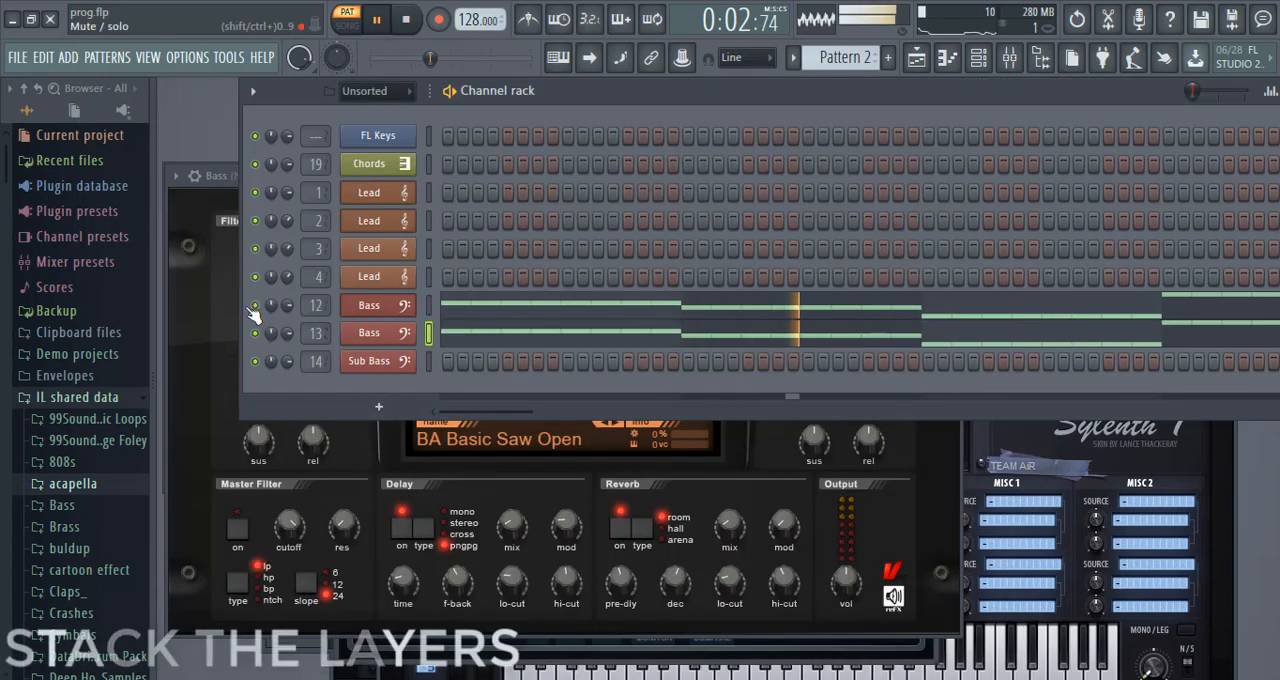
Show the mixer and check the levels and routing of the two bass tracks, 12 and 13.
click(1020, 58)
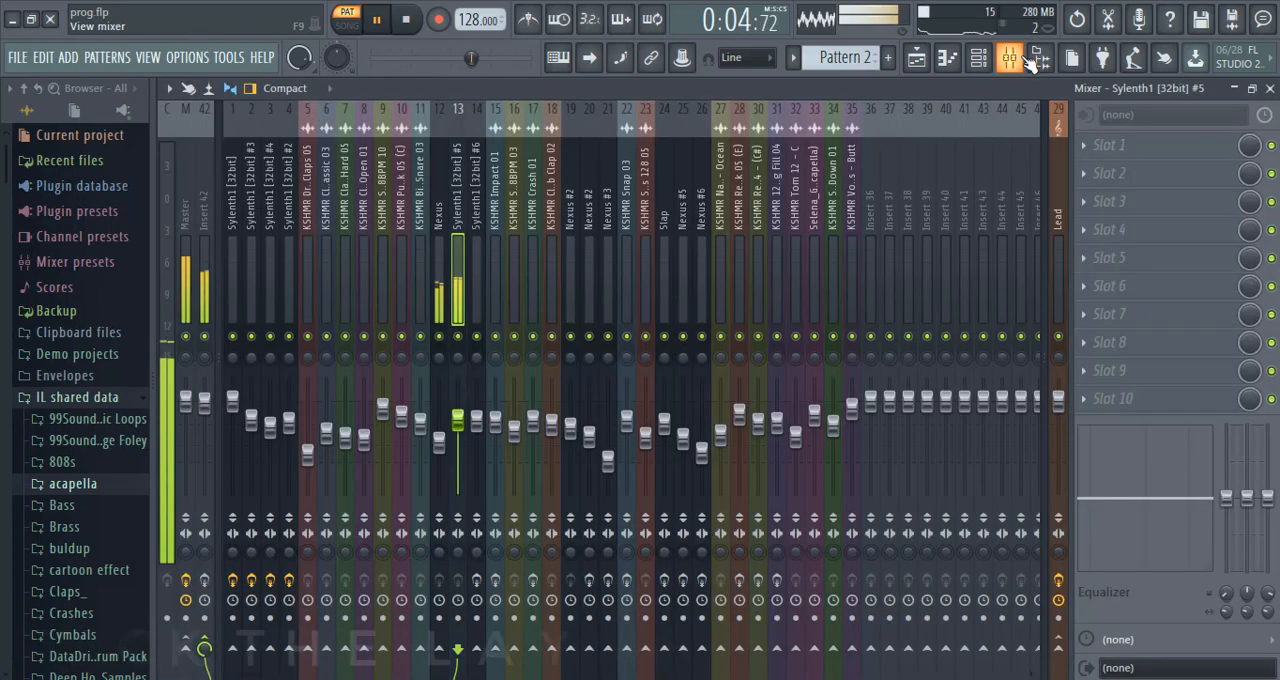
click(437, 291)
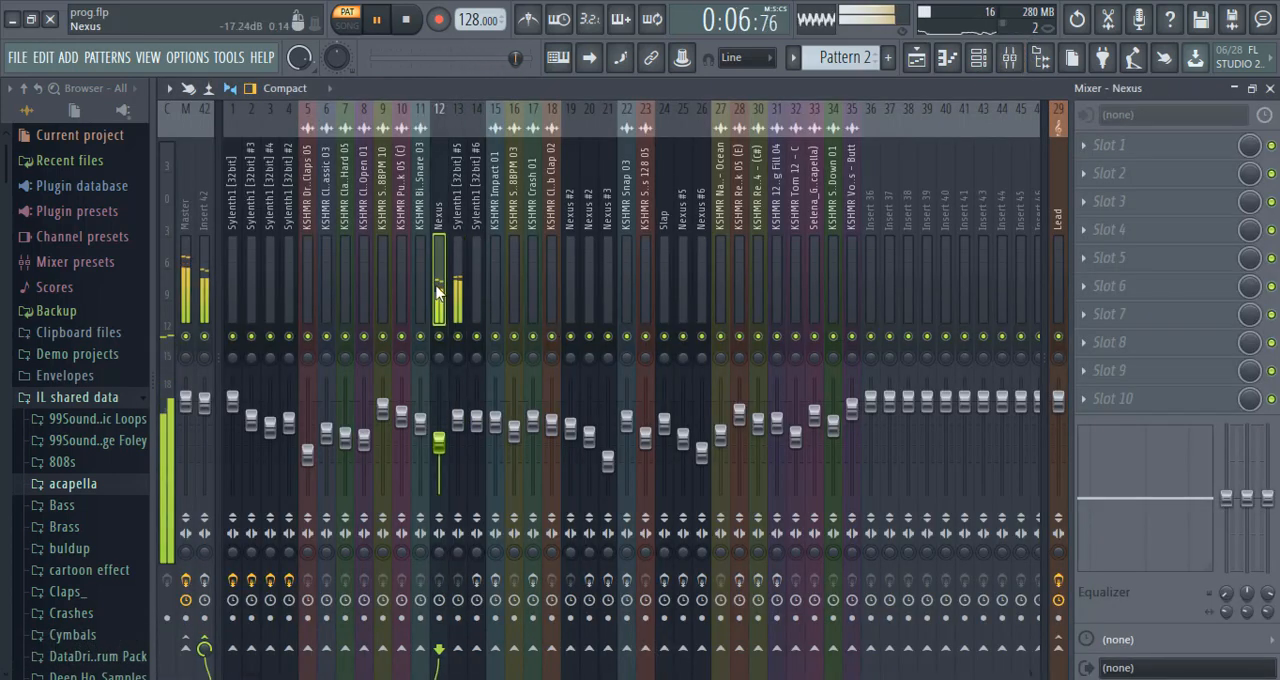
click(459, 298)
click(441, 299)
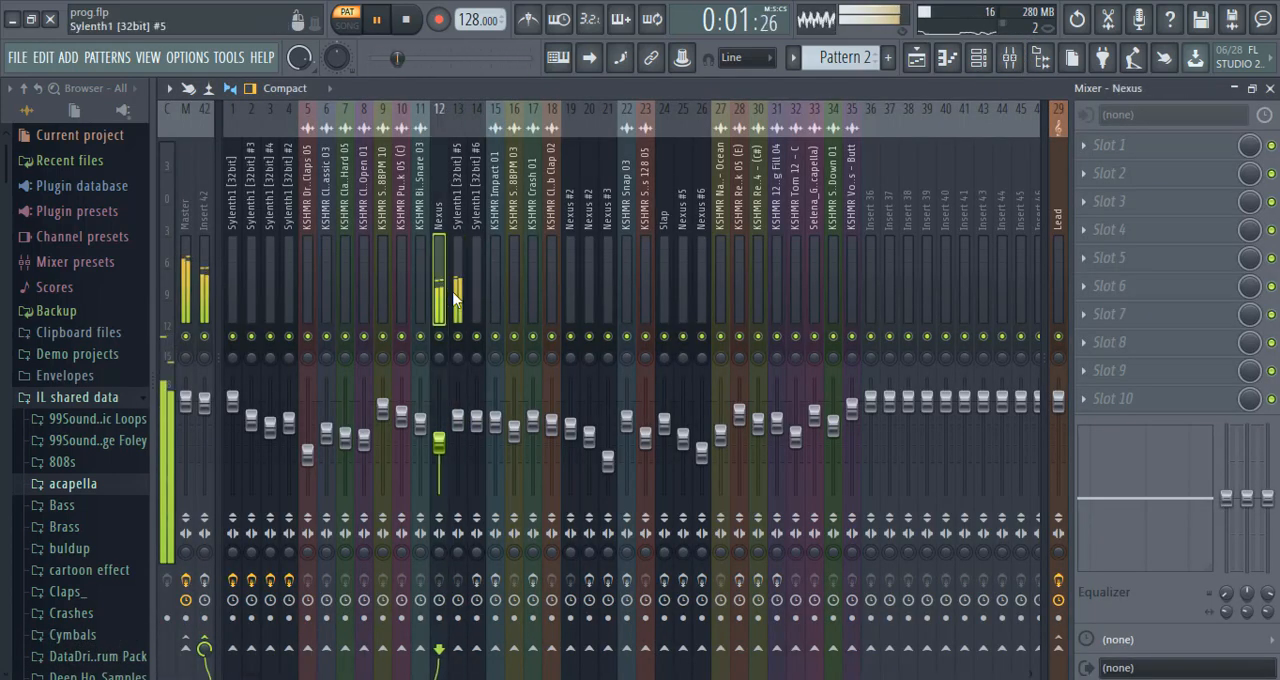
click(455, 298)
Rename mixer insert 42 with the Bass preset, including its colour and icon.
right_click(201, 312)
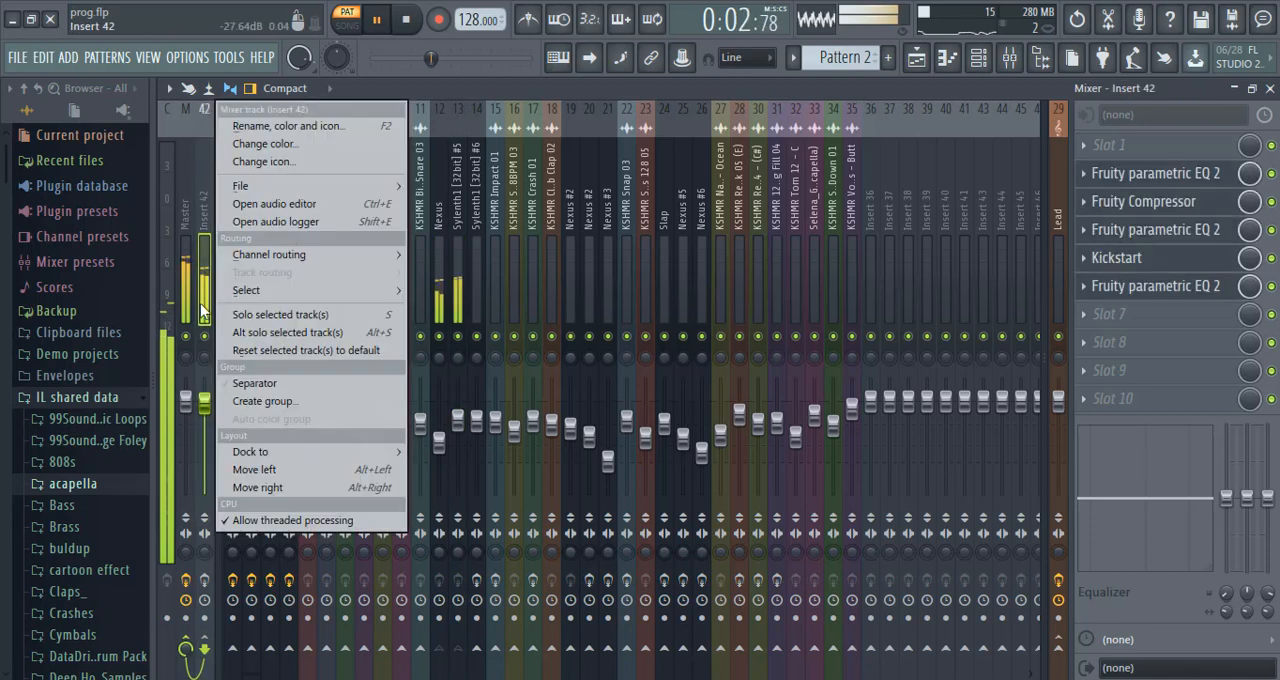
click(295, 127)
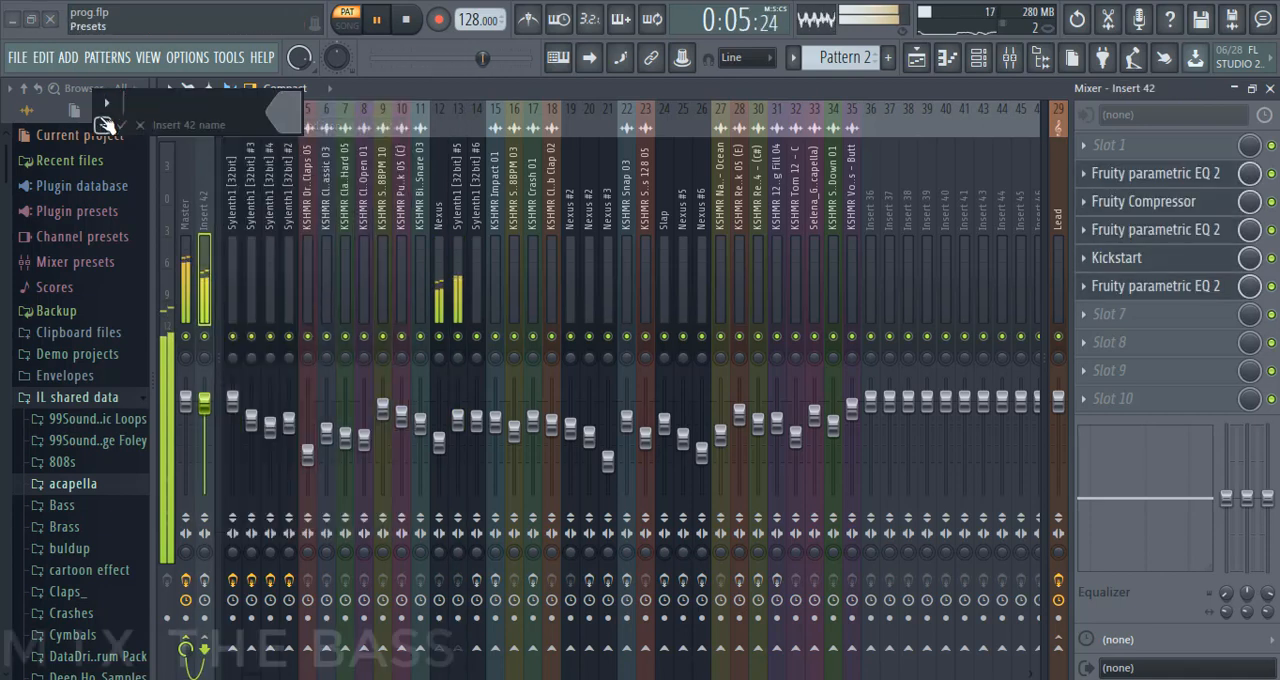
click(103, 125)
click(176, 181)
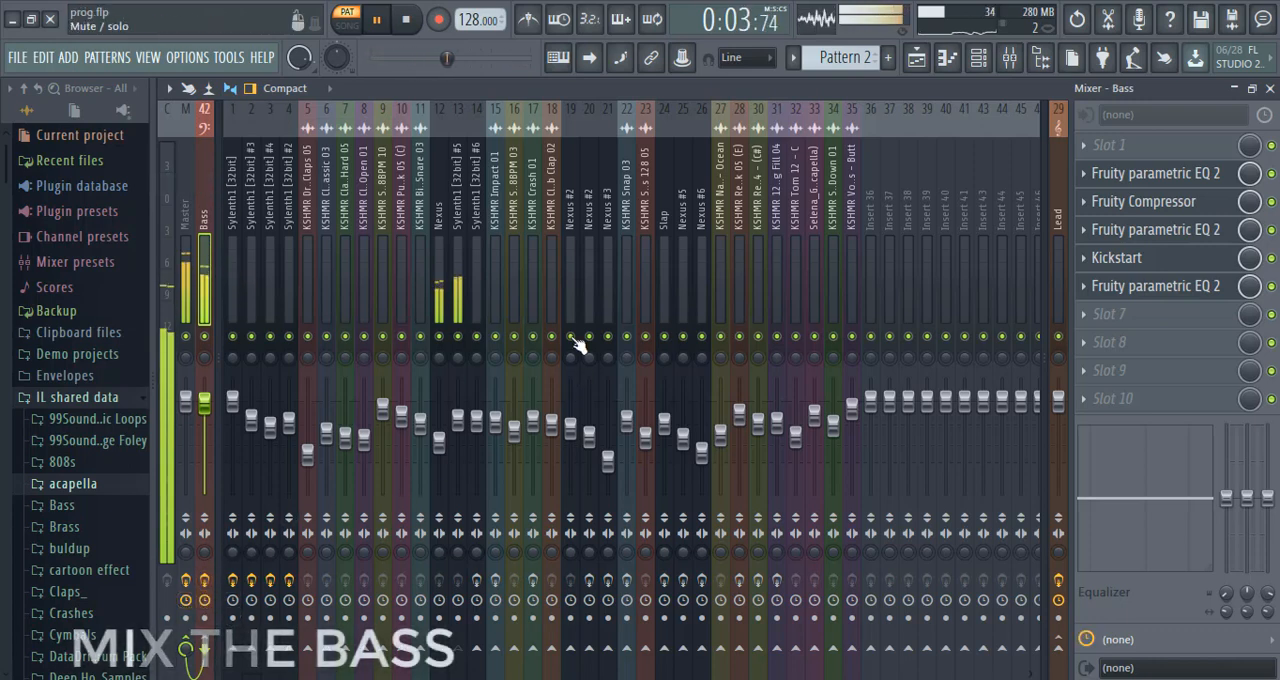
With the later effects bypassed, play Pattern 2 and examine the first Fruity parametric EQ 2 on the Bass bus.
click(406, 20)
click(380, 20)
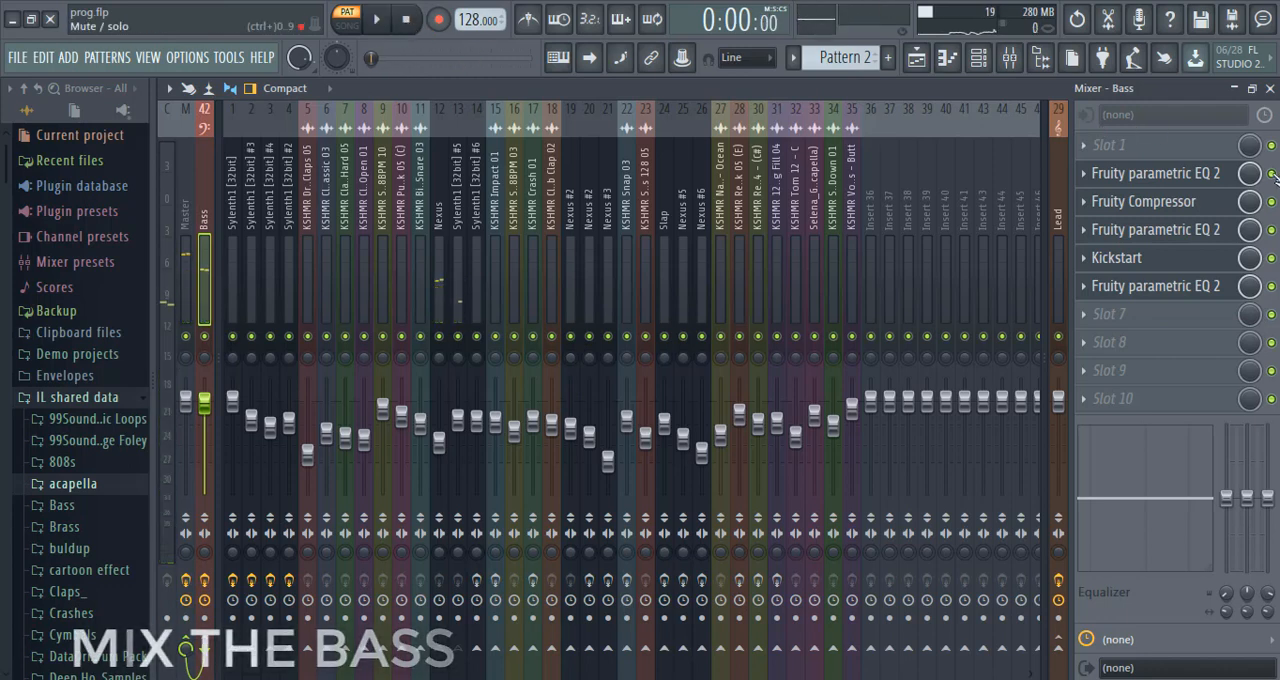
click(1213, 176)
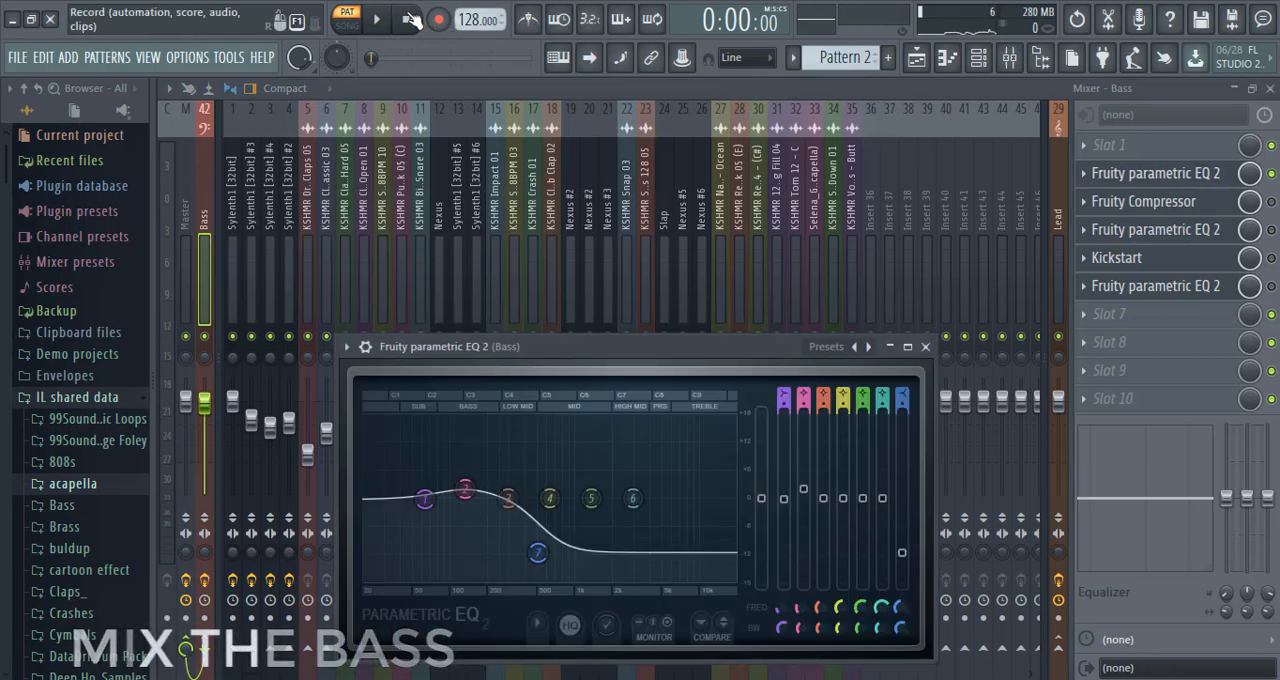
key(space)
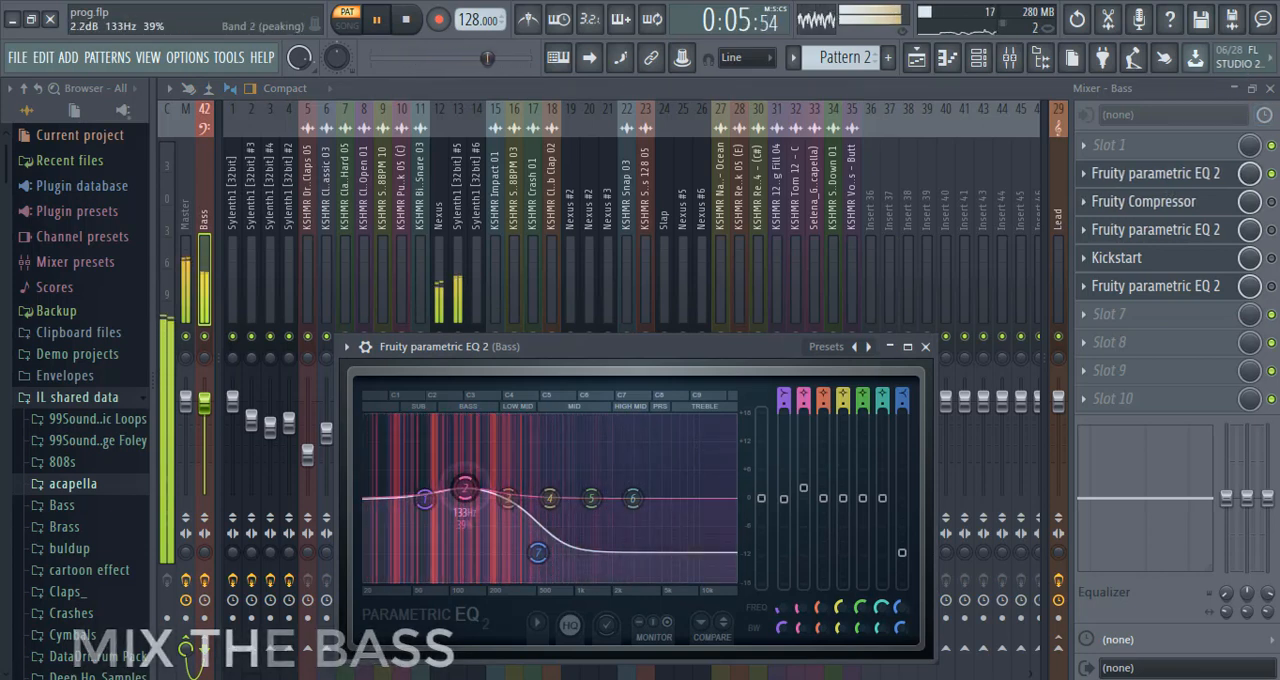
key(space)
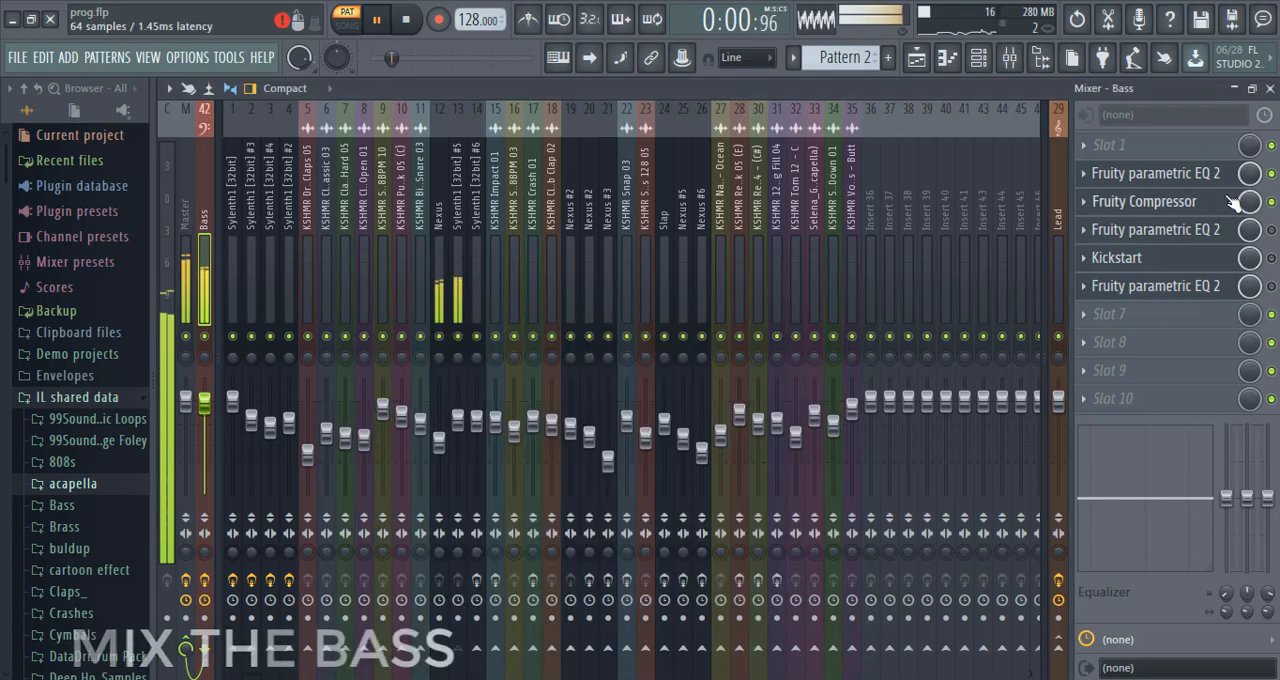
Play Pattern 2 with the Bass bus's Fruity Compressor enabled and examine its threshold, ratio and gain settings.
click(1238, 203)
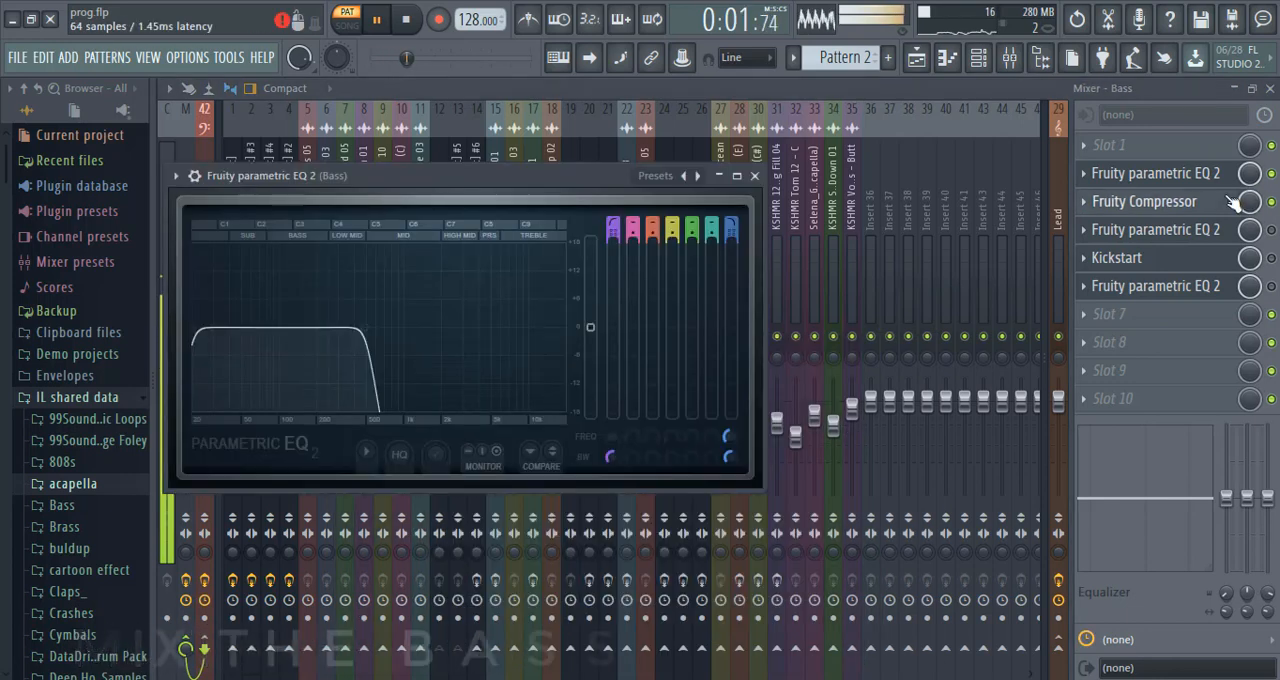
click(1238, 203)
drag(425, 205, 604, 264)
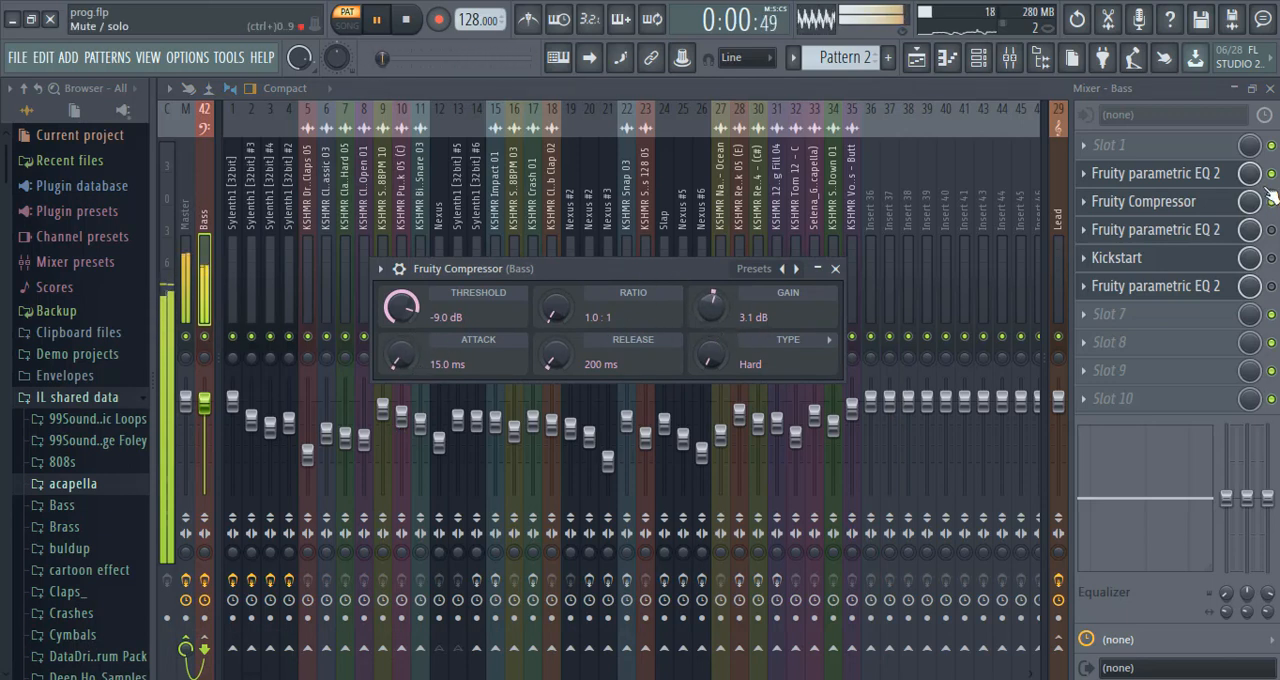
Re-enable the second Fruity parametric EQ 2 on the Bass bus and move its band 7 low-pass slightly higher.
click(1186, 246)
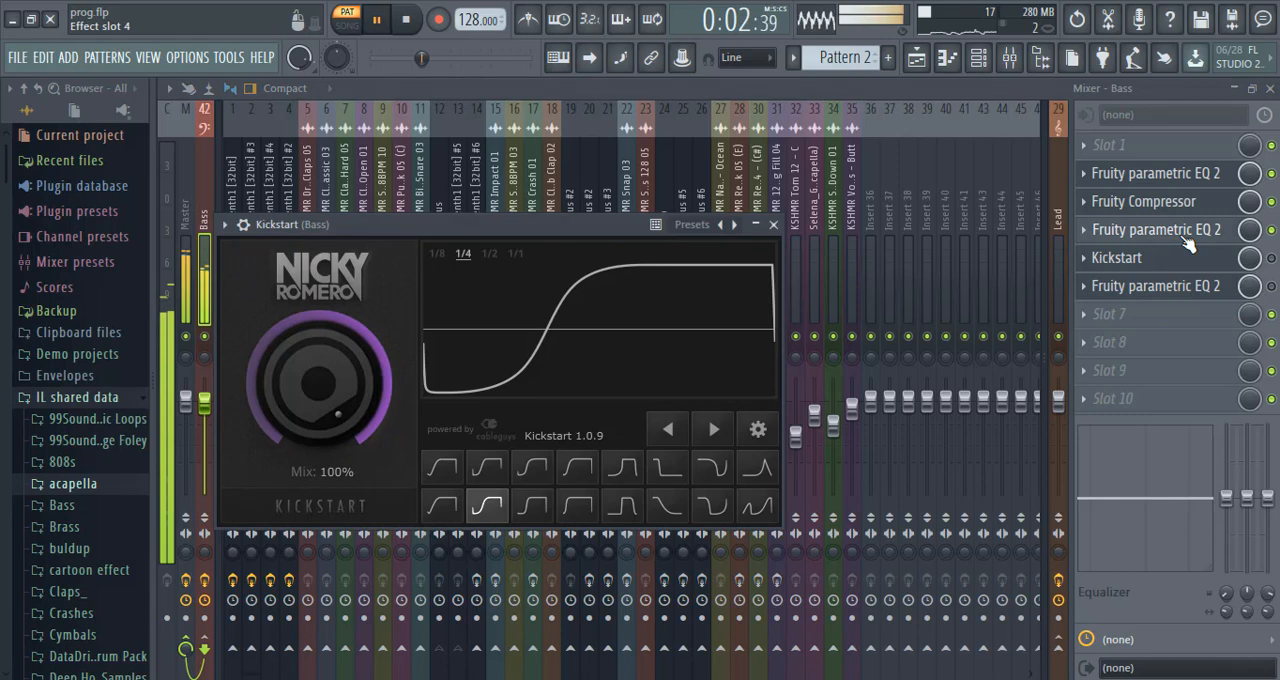
click(1185, 240)
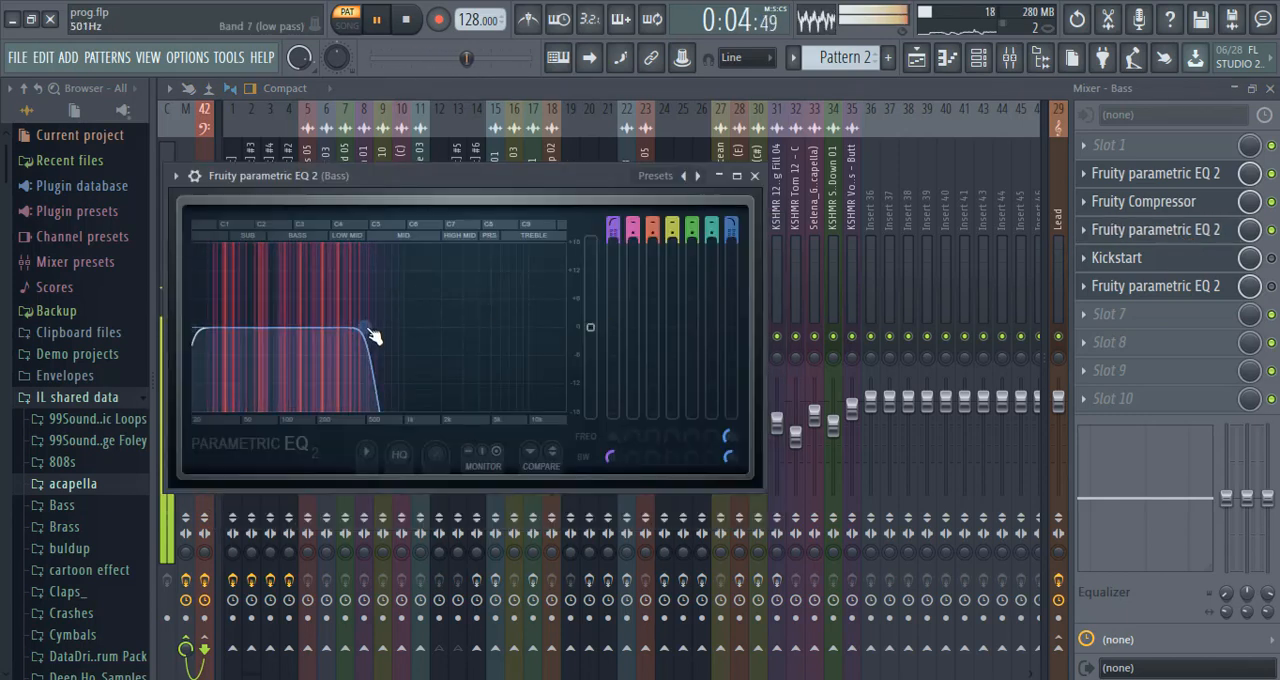
drag(368, 329, 372, 327)
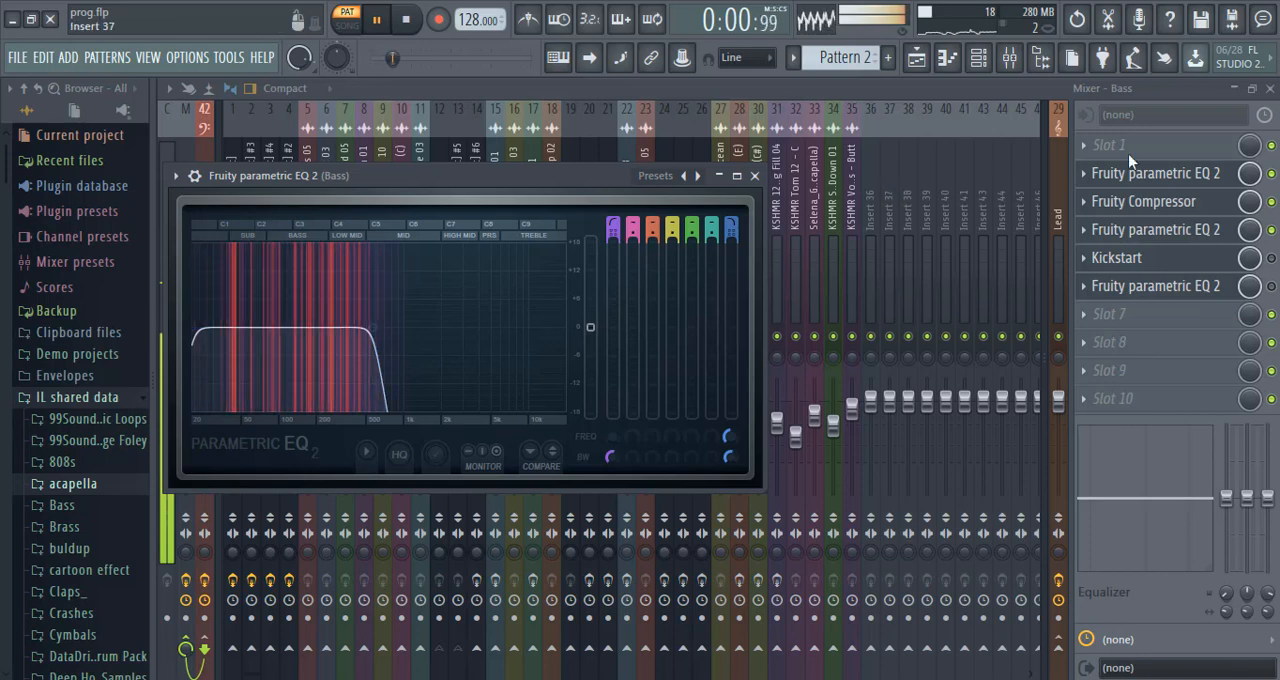
click(1212, 231)
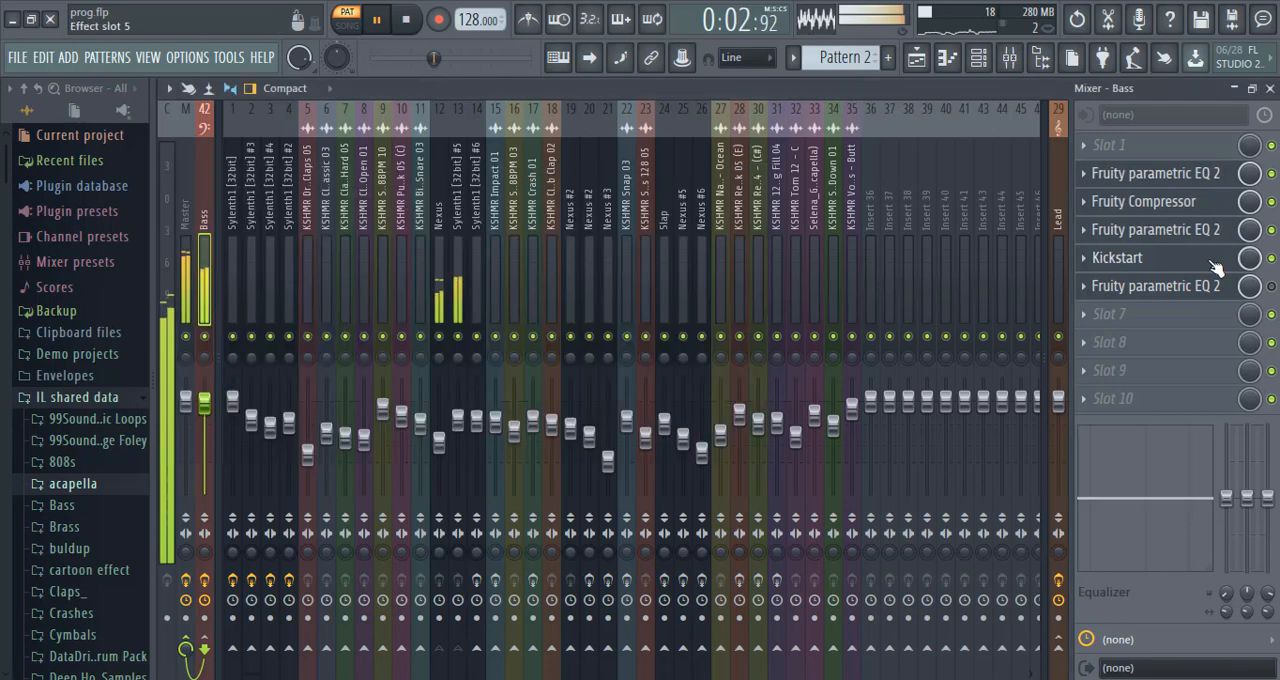
Re-enable Kickstart on the Bass bus and select the second curve in the lower row of its sidechain shapes.
click(1212, 264)
click(1215, 260)
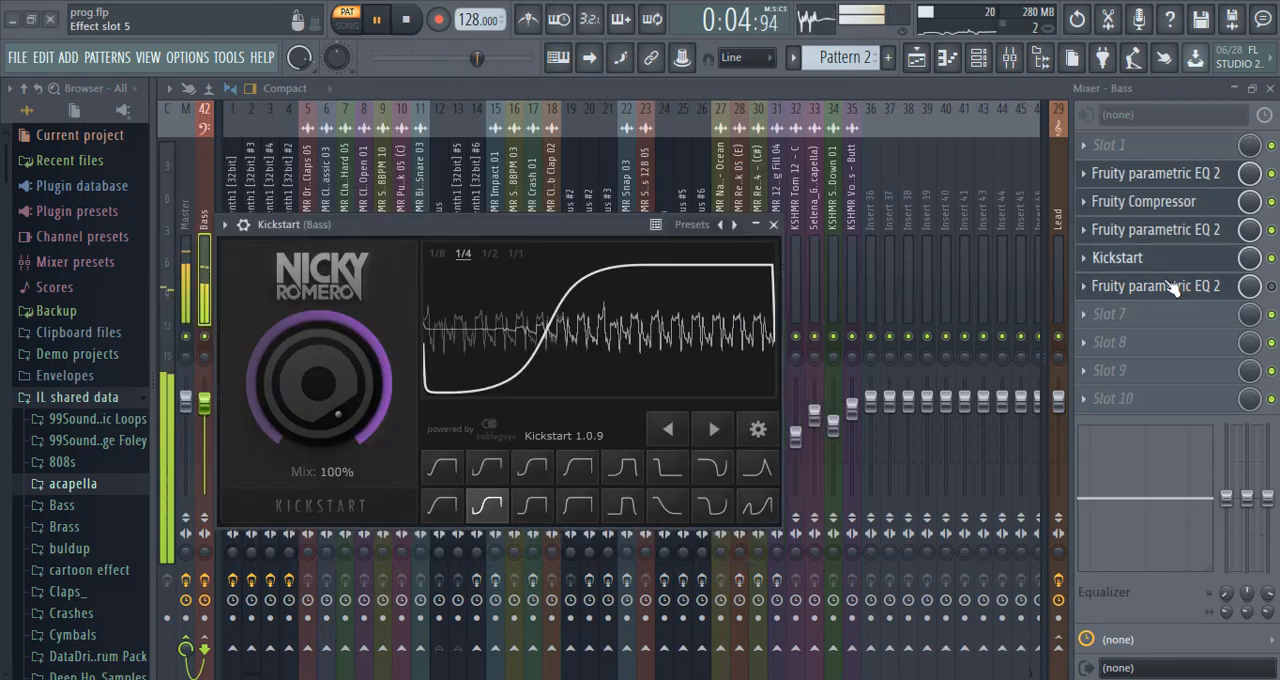
click(488, 507)
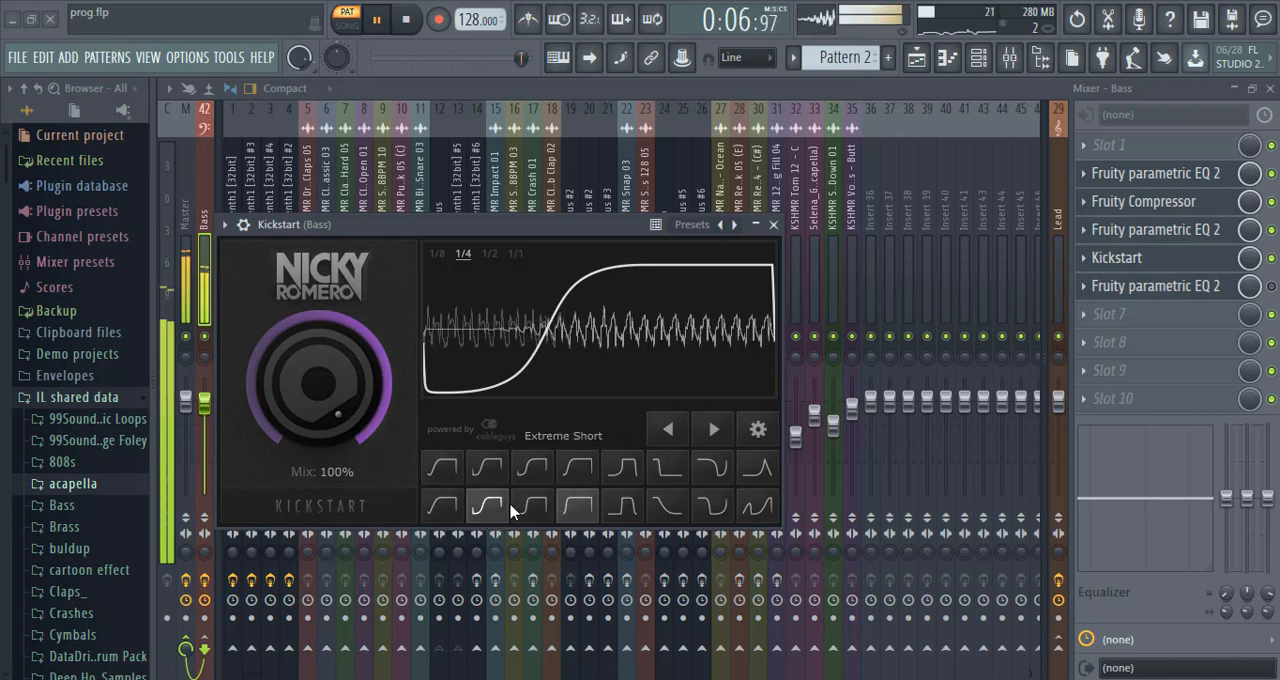
Re-enable the last Fruity parametric EQ 2 on the Bass bus and adjust its band 1 low-cut point.
click(1271, 289)
click(1213, 291)
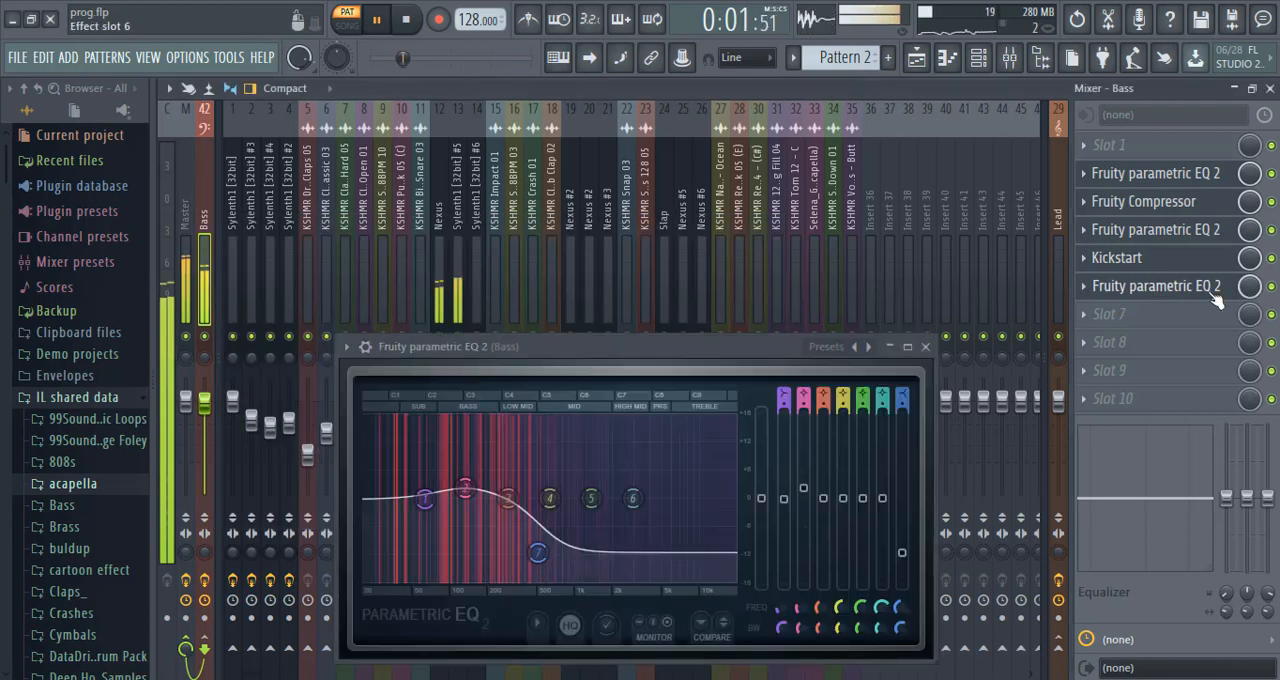
click(1213, 291)
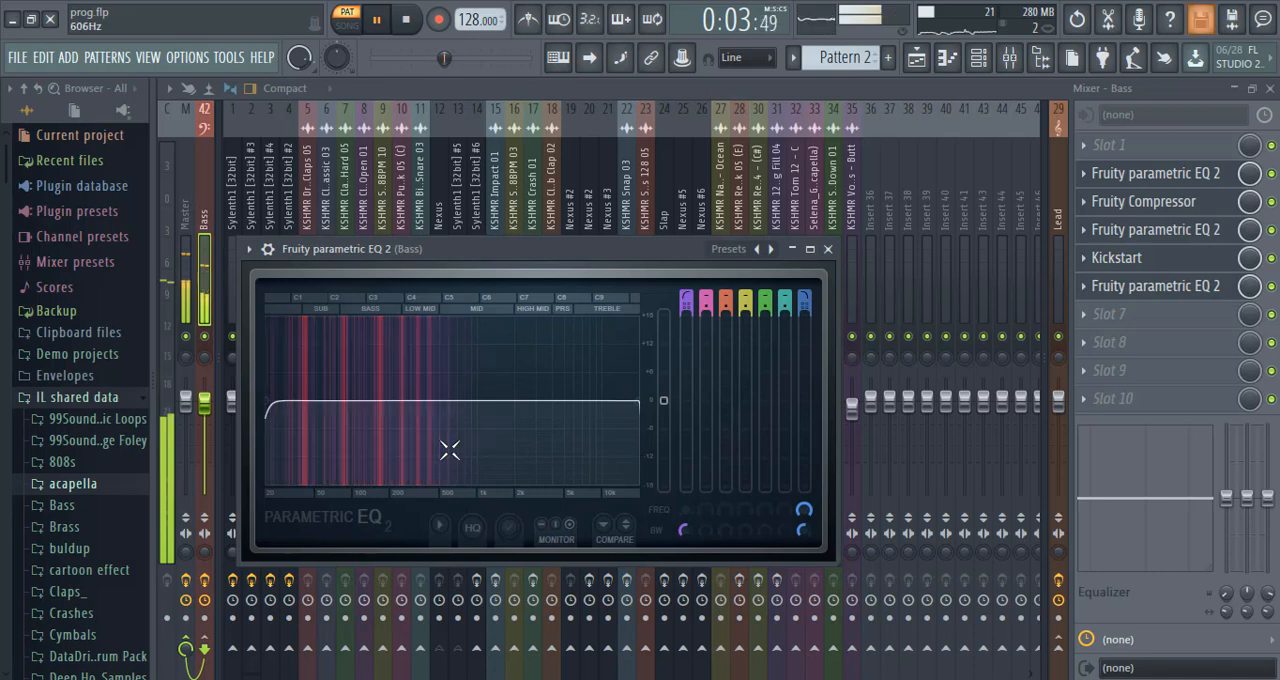
mouse_move(272, 412)
mouse_down()
mouse_move(428, 405)
mouse_move(274, 405)
mouse_up()
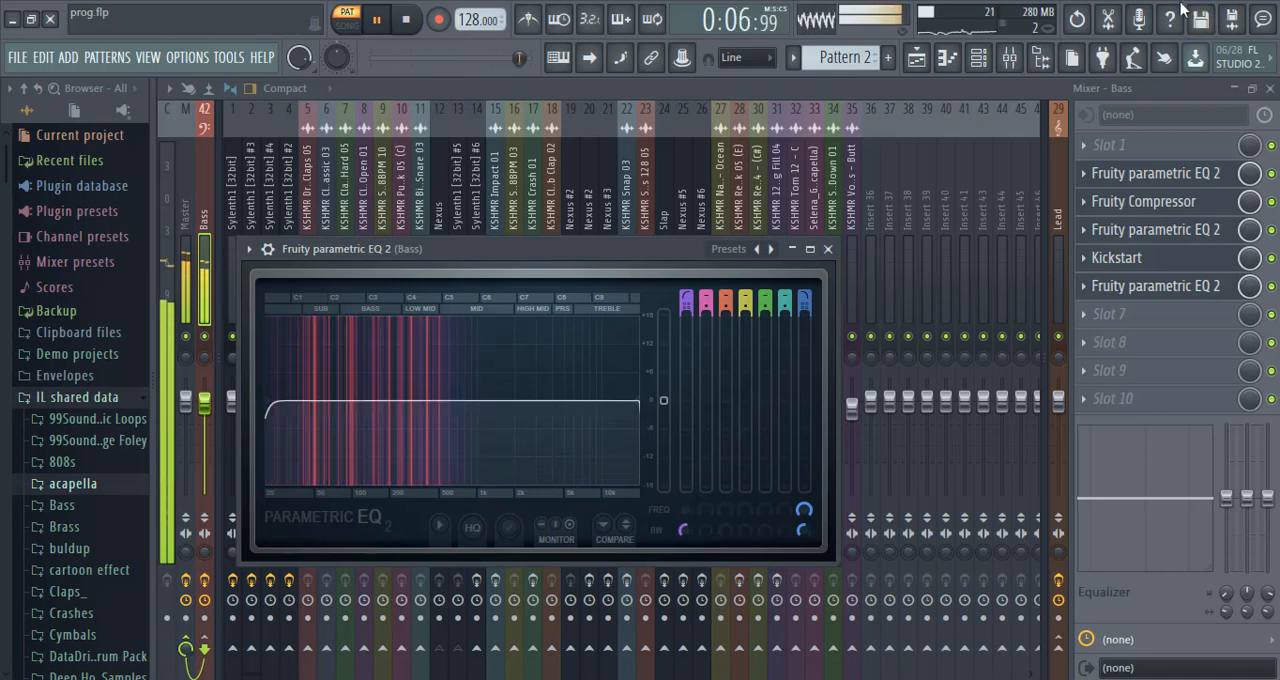
Stop playback, save the project and return to the channel rack.
click(916, 57)
click(412, 24)
key(ctrl+s)
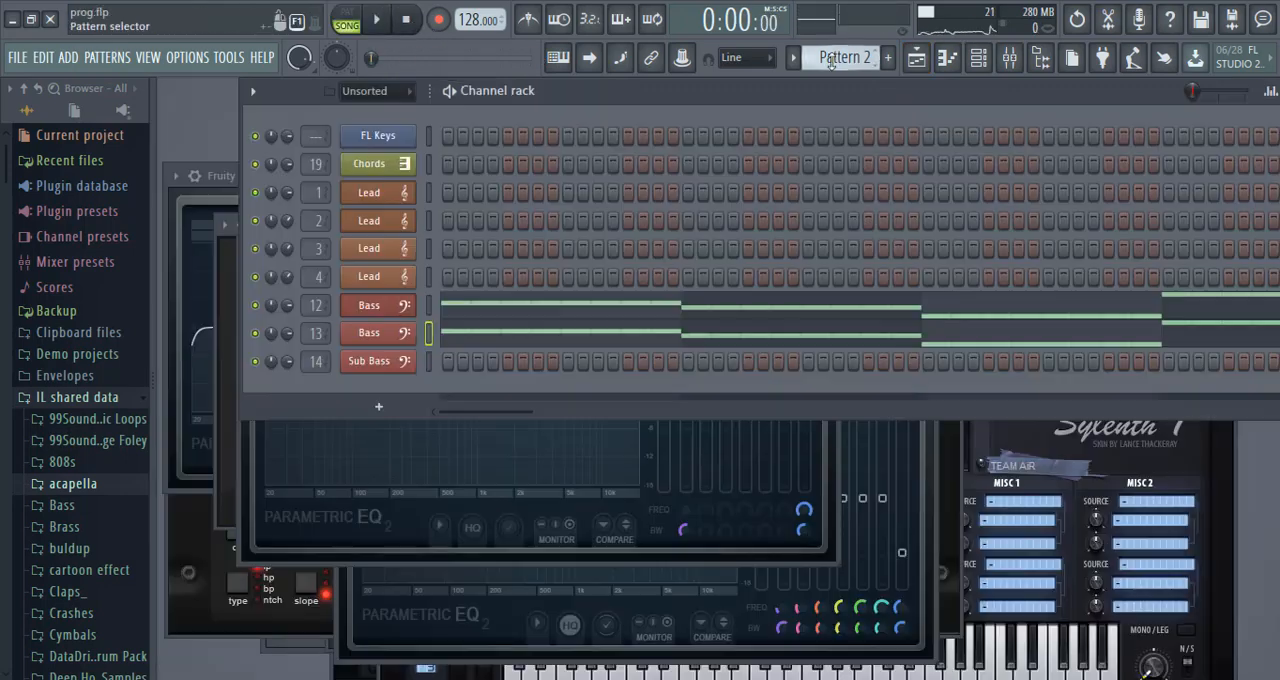
Copy the second Bass channel's notes from Pattern 2 and paste them into the Sub Bass channel of Pattern 3.
right_click(410, 340)
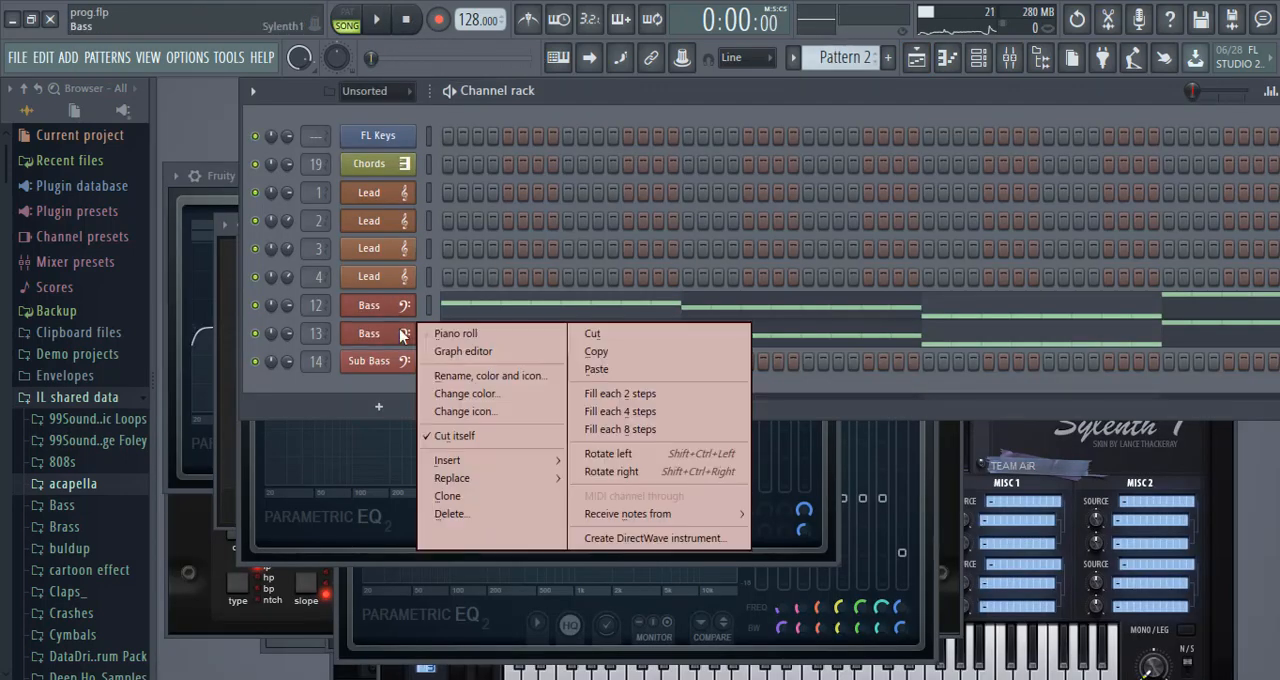
click(605, 347)
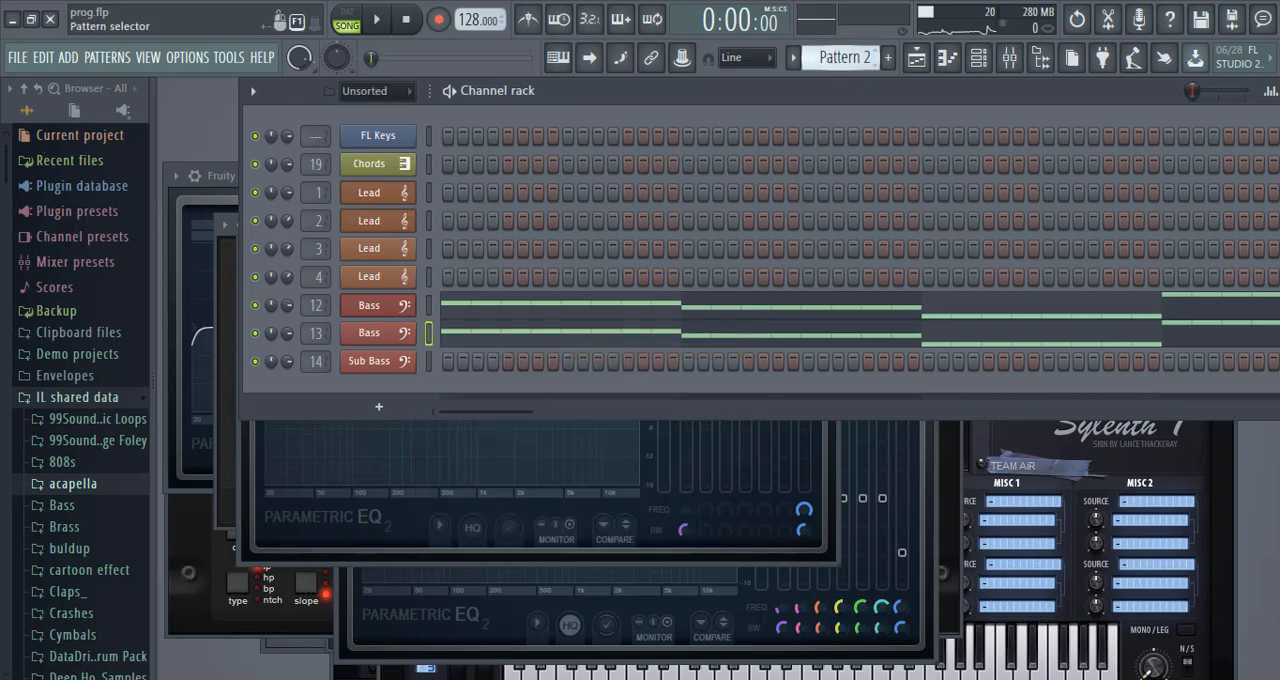
scroll(843, 58, up, 1)
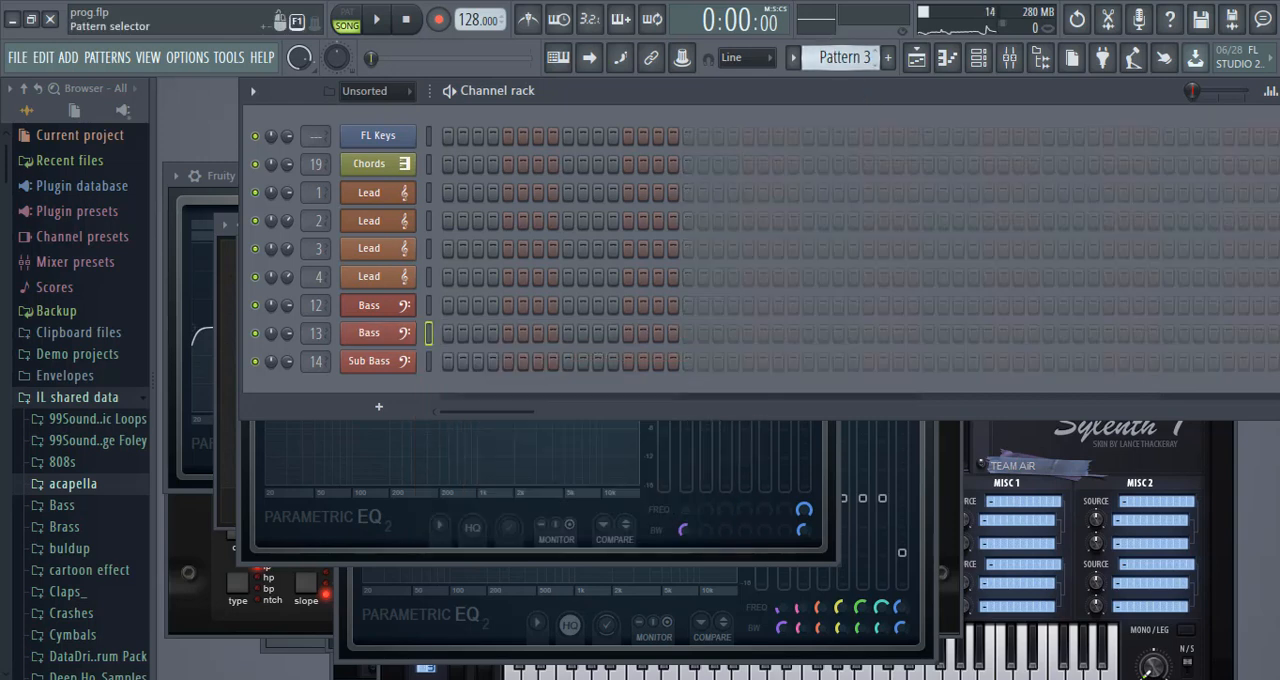
right_click(408, 363)
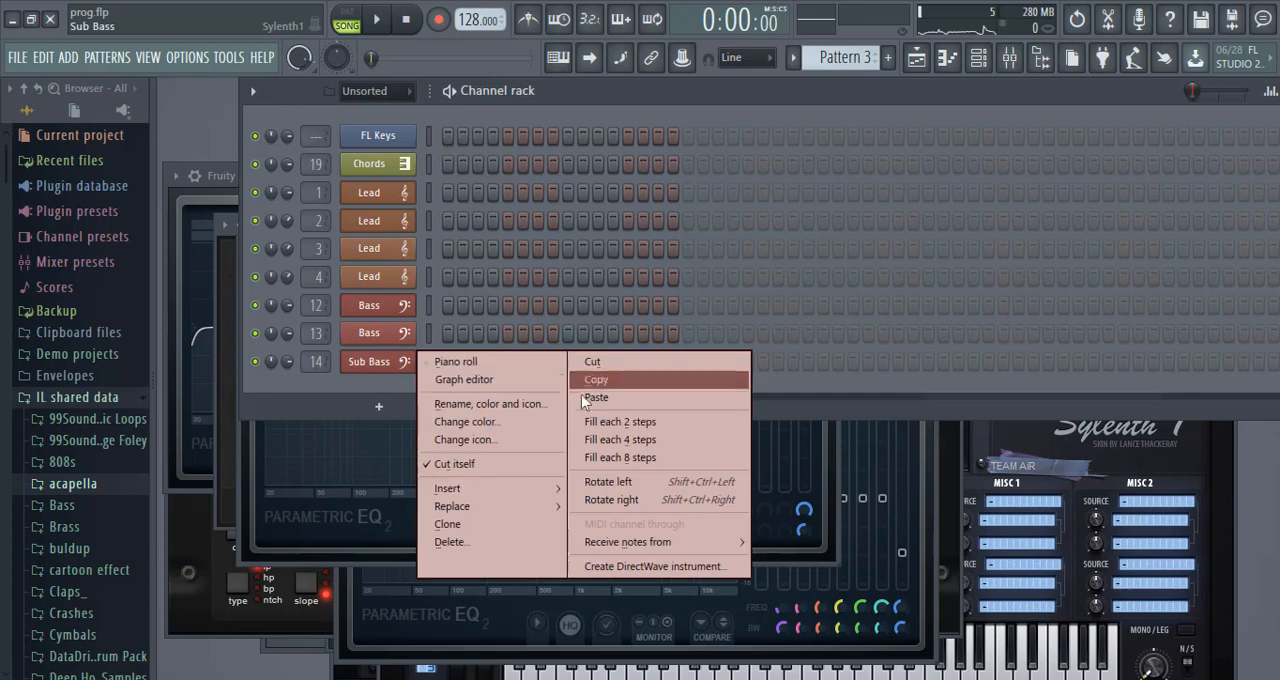
click(588, 400)
In the Sub Bass piano roll, keep only the first note of each bar and lengthen all four notes to a full bar.
right_click(410, 363)
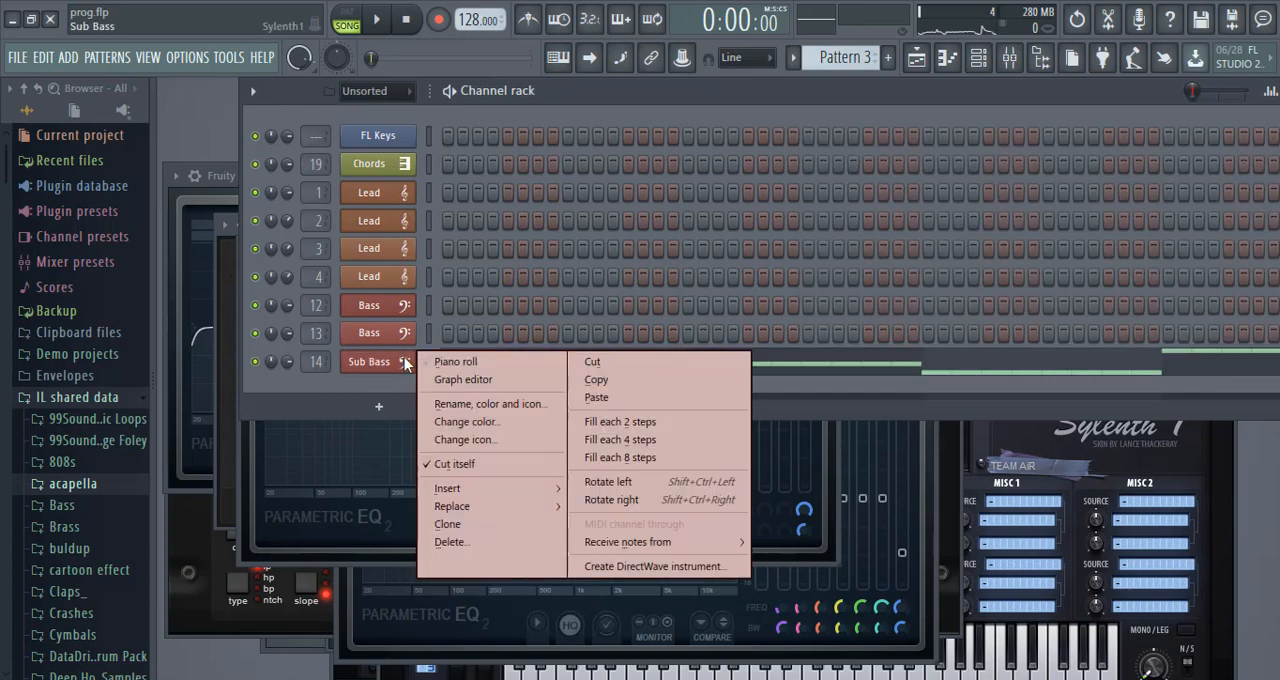
click(444, 360)
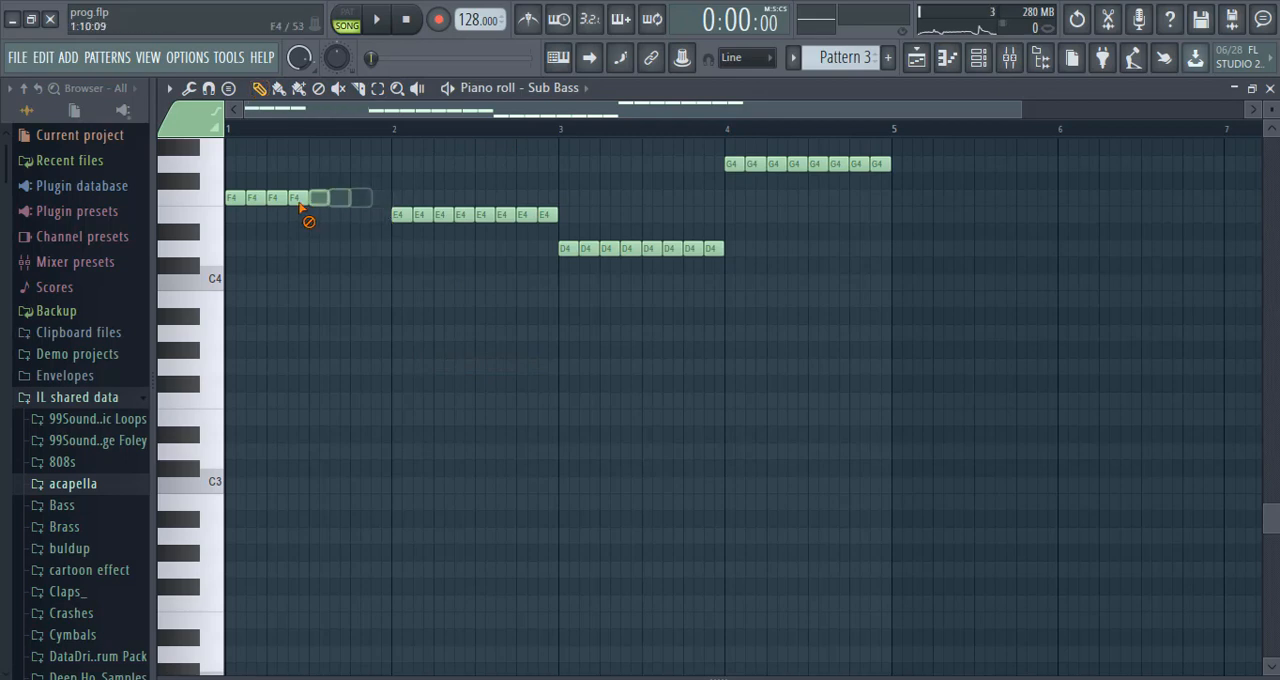
drag(302, 207, 265, 204)
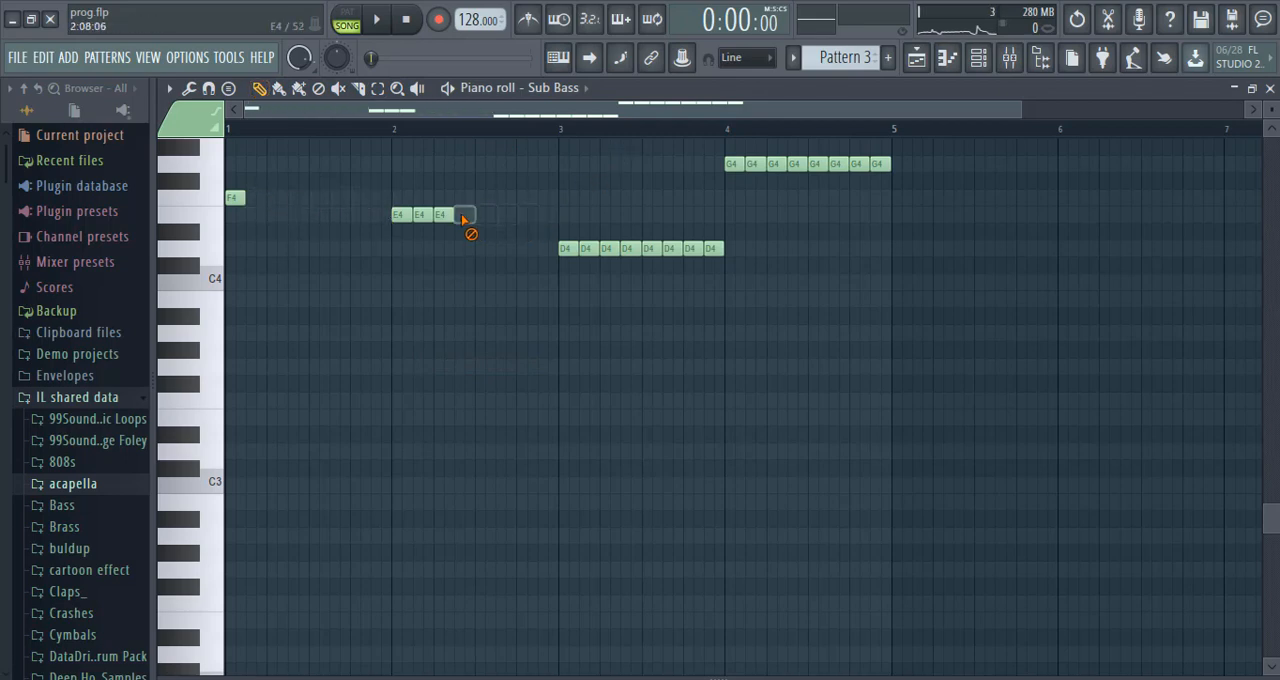
drag(593, 249, 710, 248)
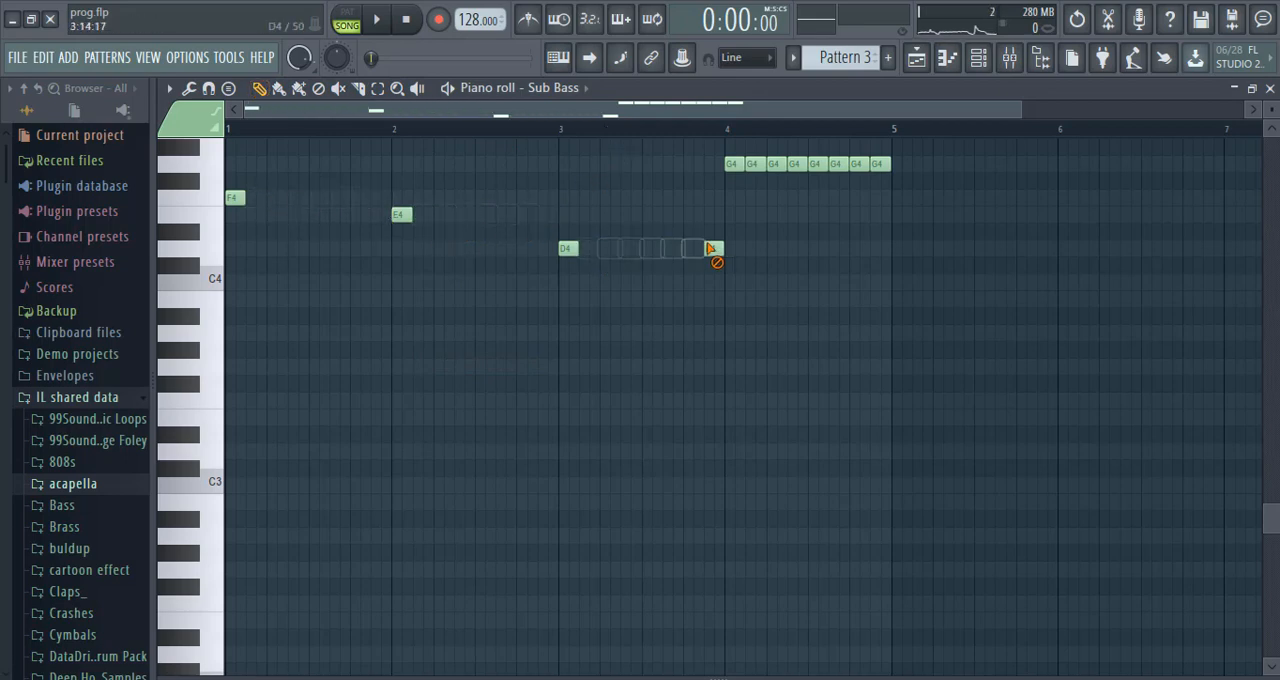
drag(772, 160, 880, 177)
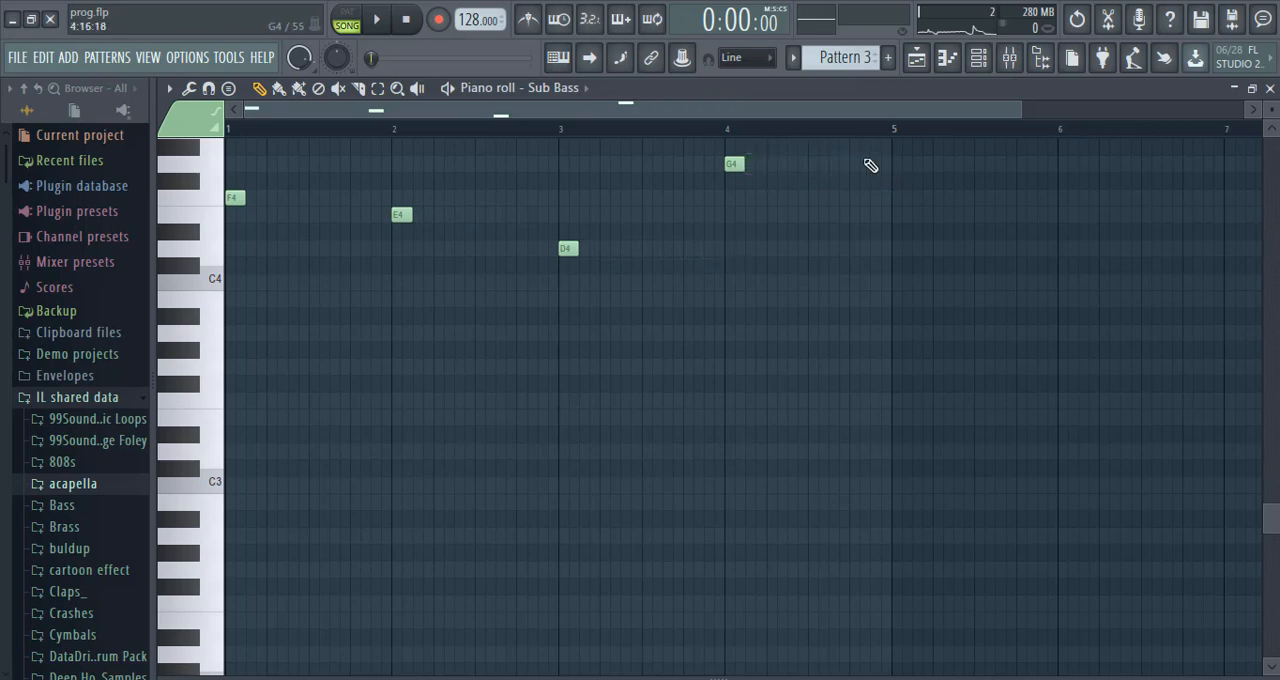
drag(810, 140, 205, 395)
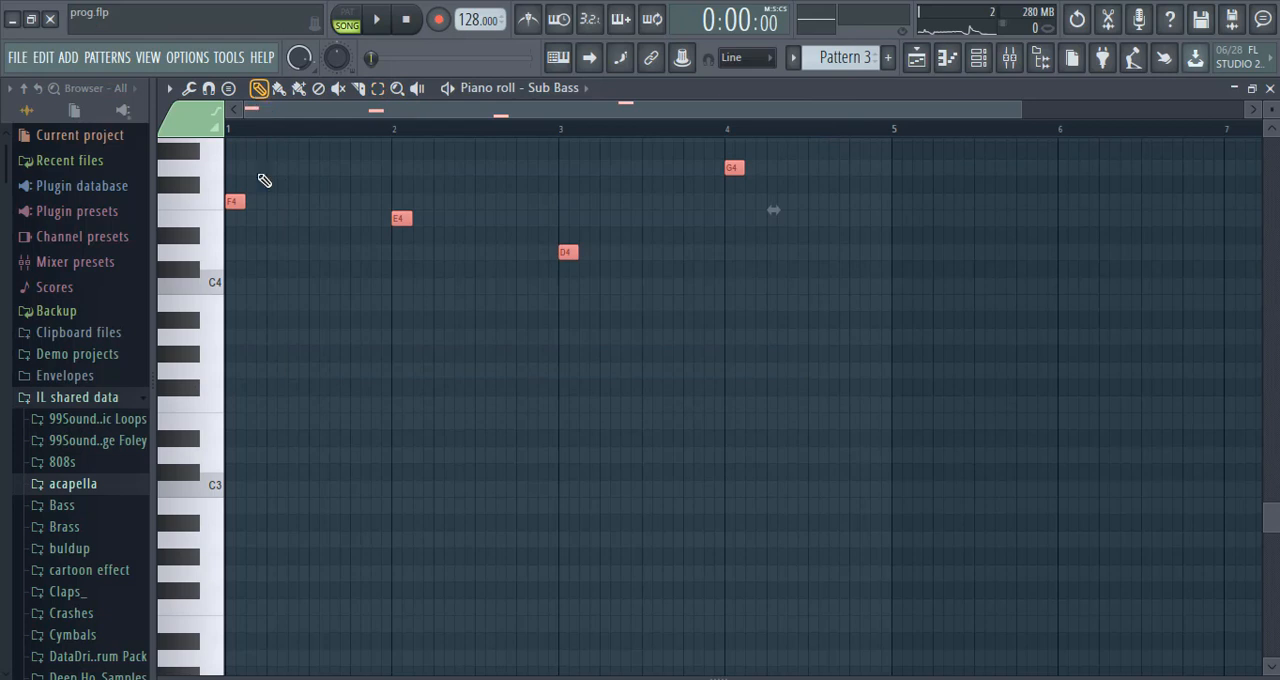
drag(243, 205, 380, 235)
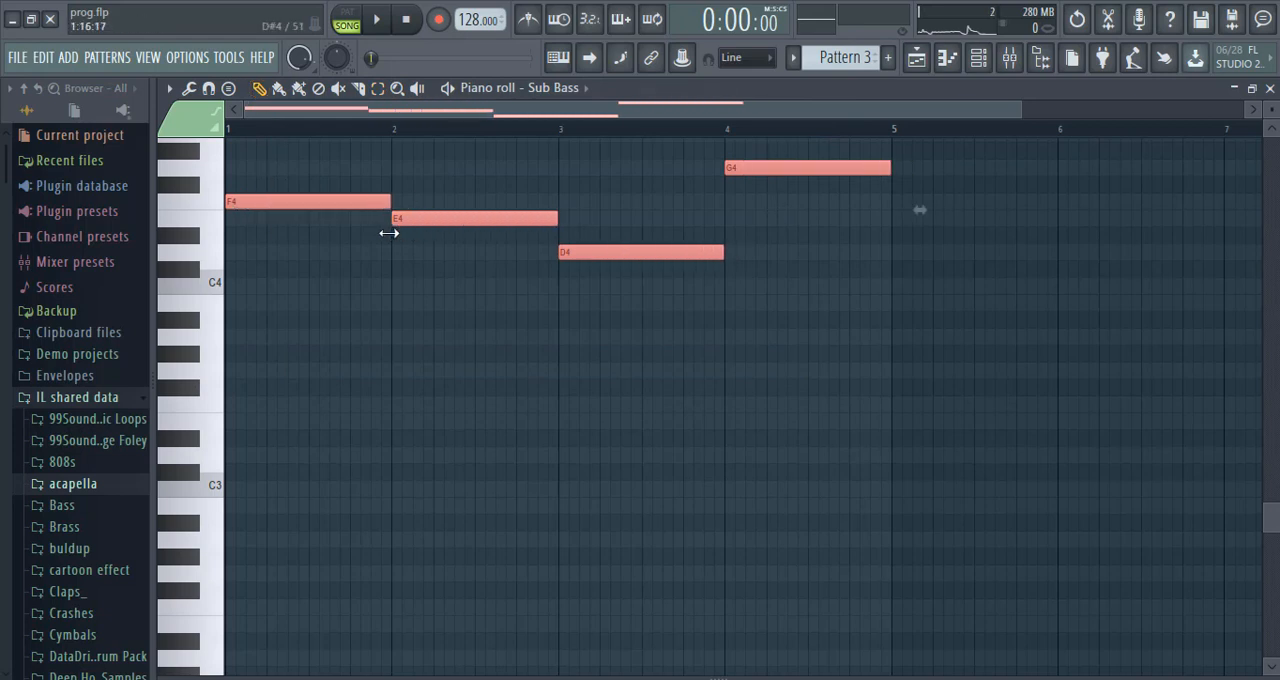
Play Pattern 3 in pattern mode and examine the Sub Bass channel's Sylenth1 patch.
click(349, 19)
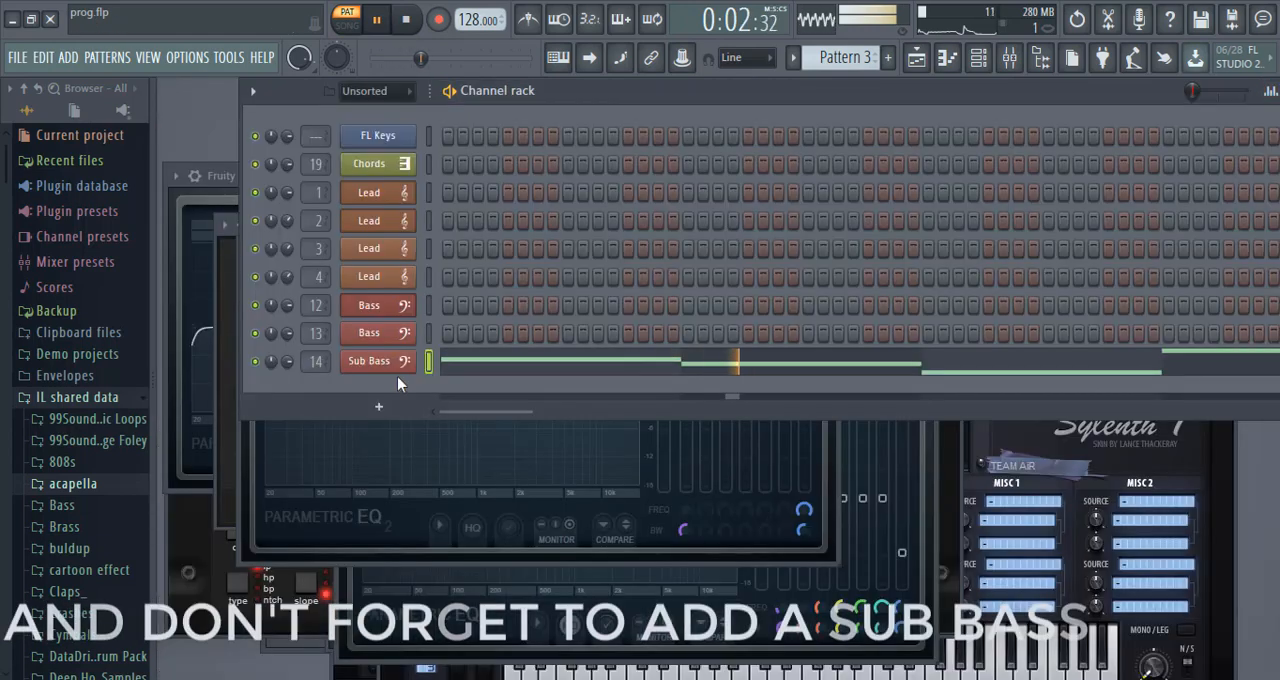
click(370, 361)
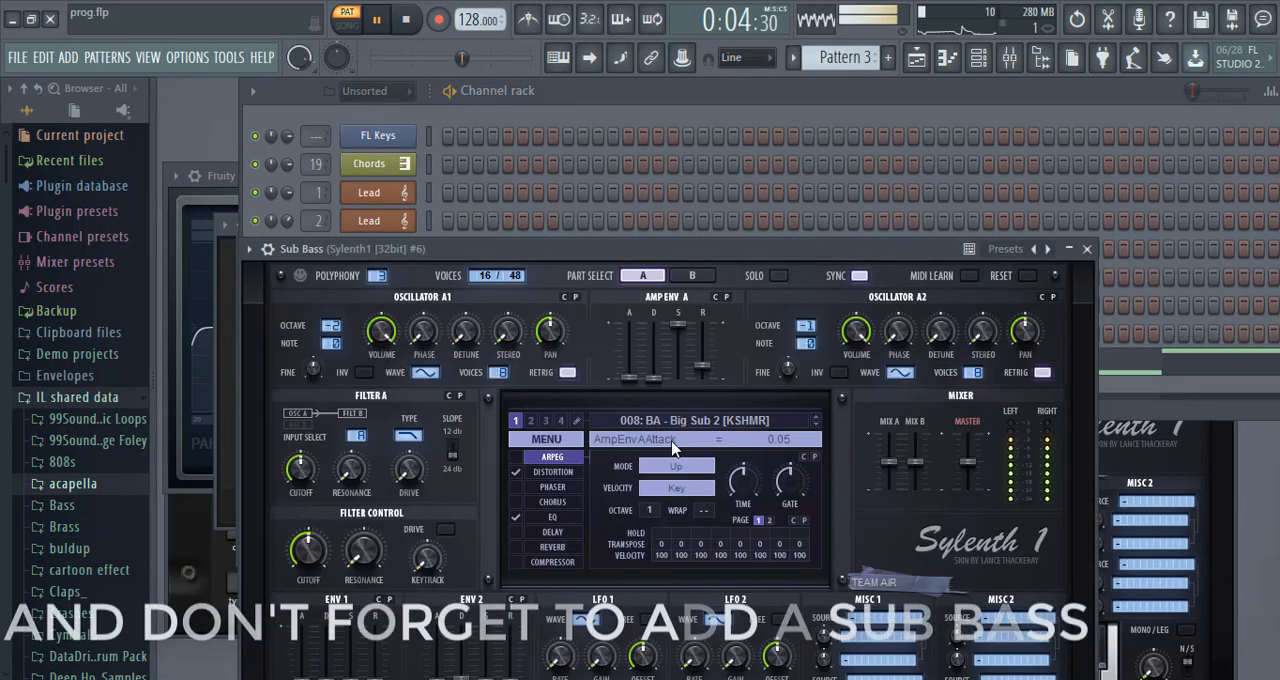
Examine the Fruity parametric EQ 2 and Kickstart on the Sub Bass mixer track, briefly bypassing Kickstart.
click(1010, 59)
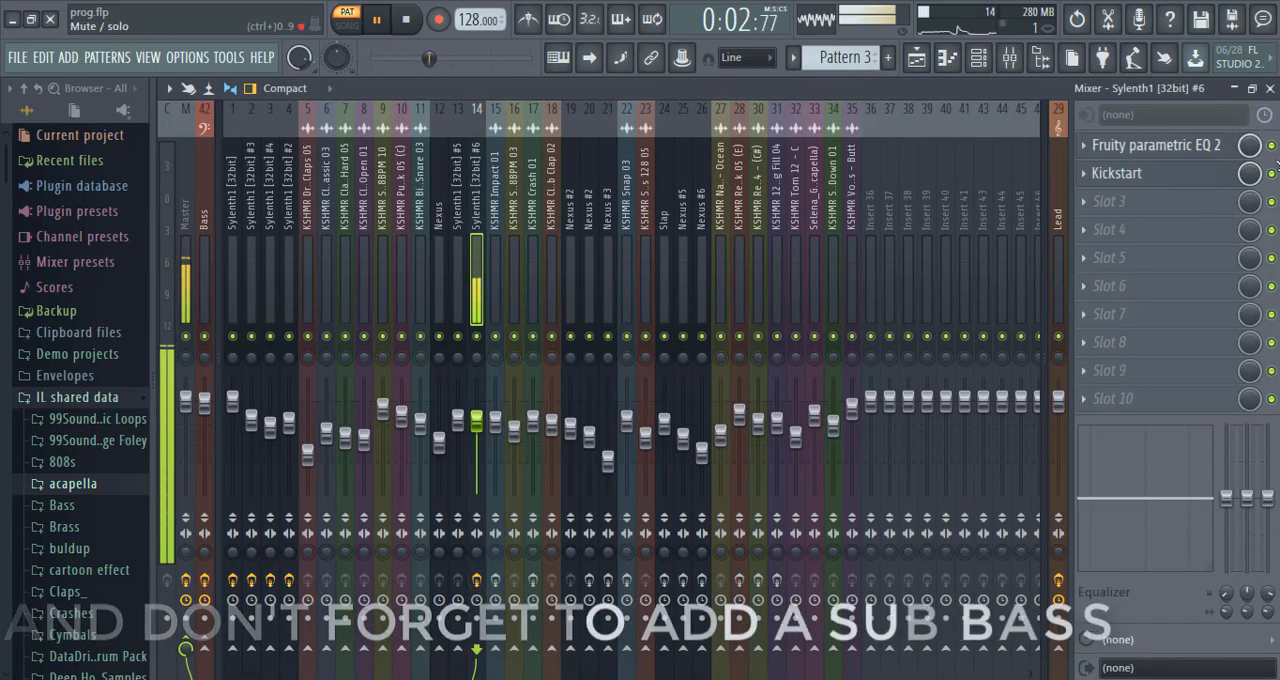
click(1272, 174)
click(1197, 147)
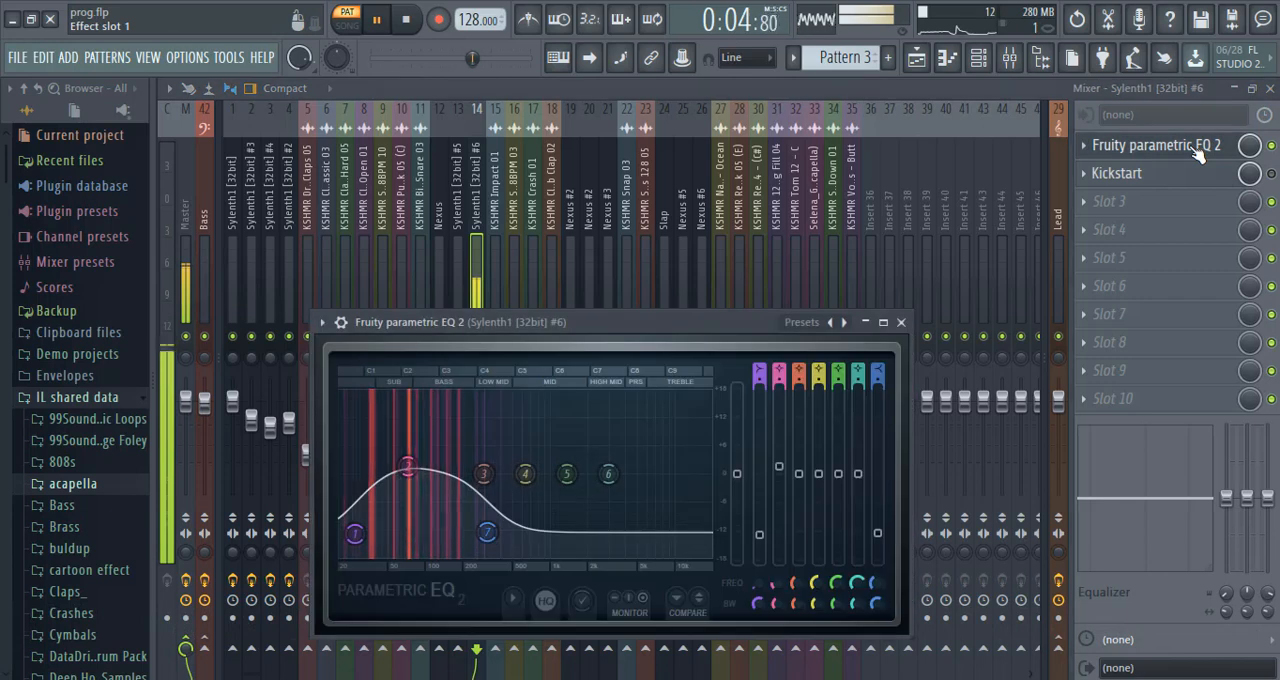
click(1272, 174)
click(1224, 174)
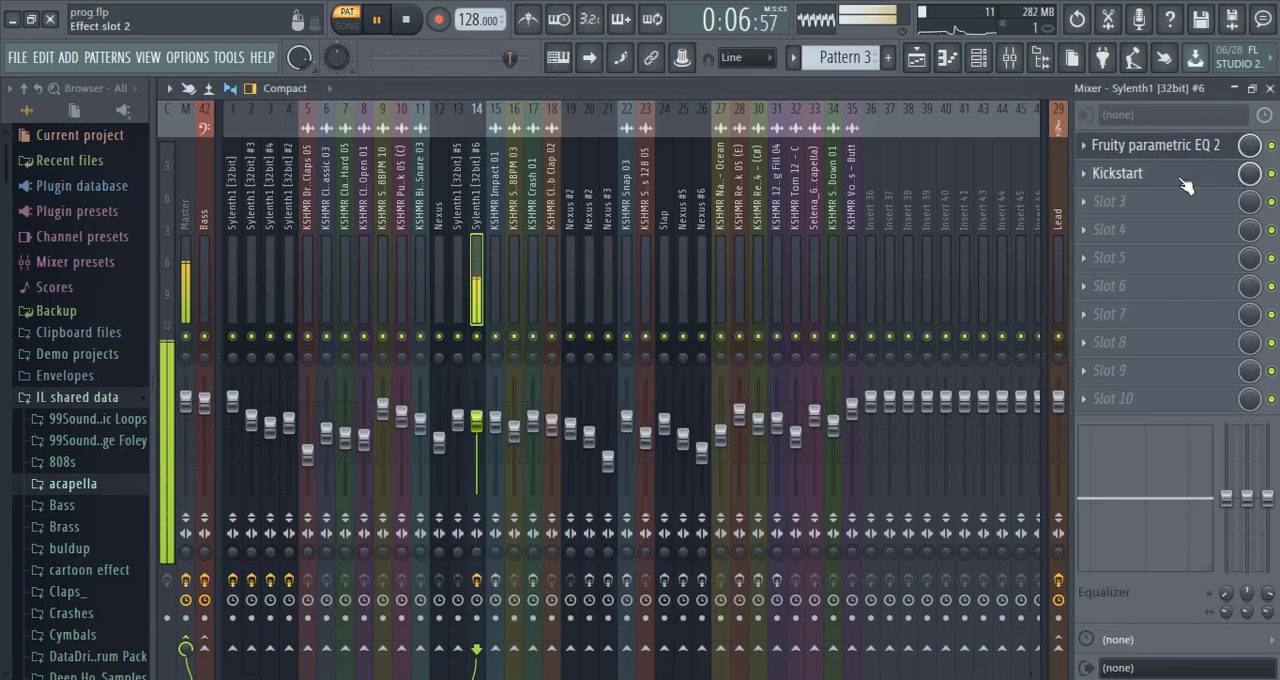
click(1183, 176)
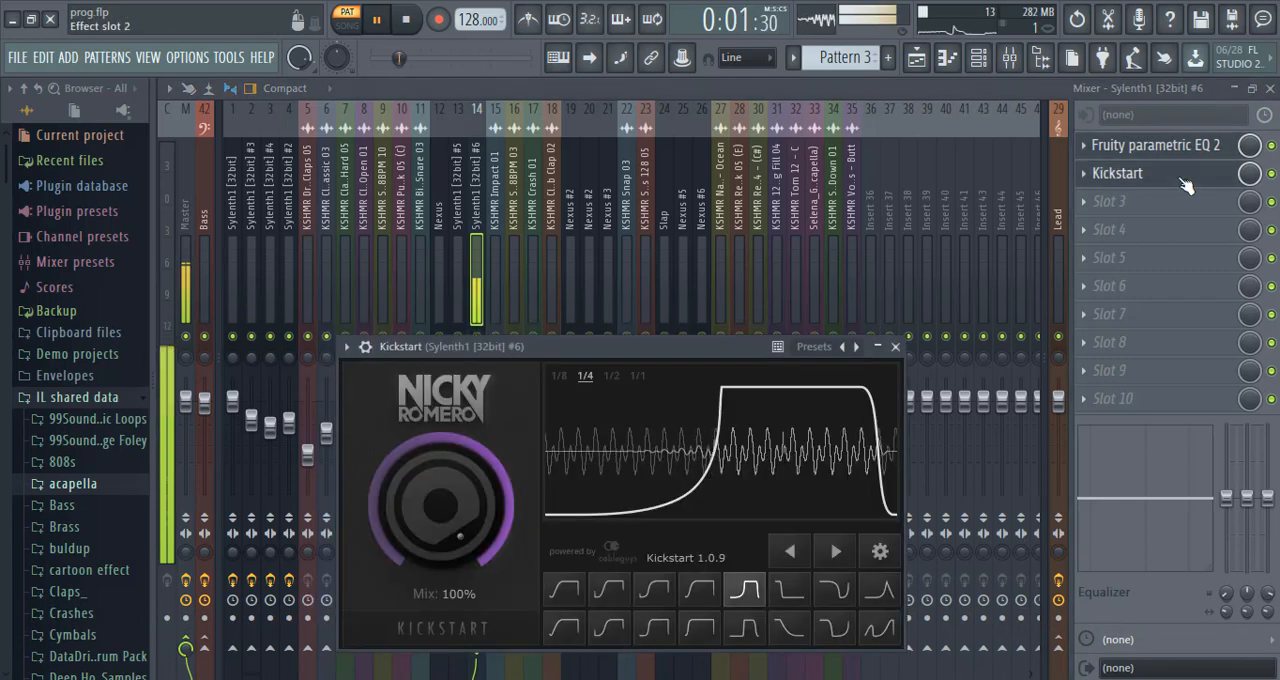
Paint four Pattern 3 clips on playlist Track 3 from bar 13 through bar 28, and mute Track 1.
click(916, 57)
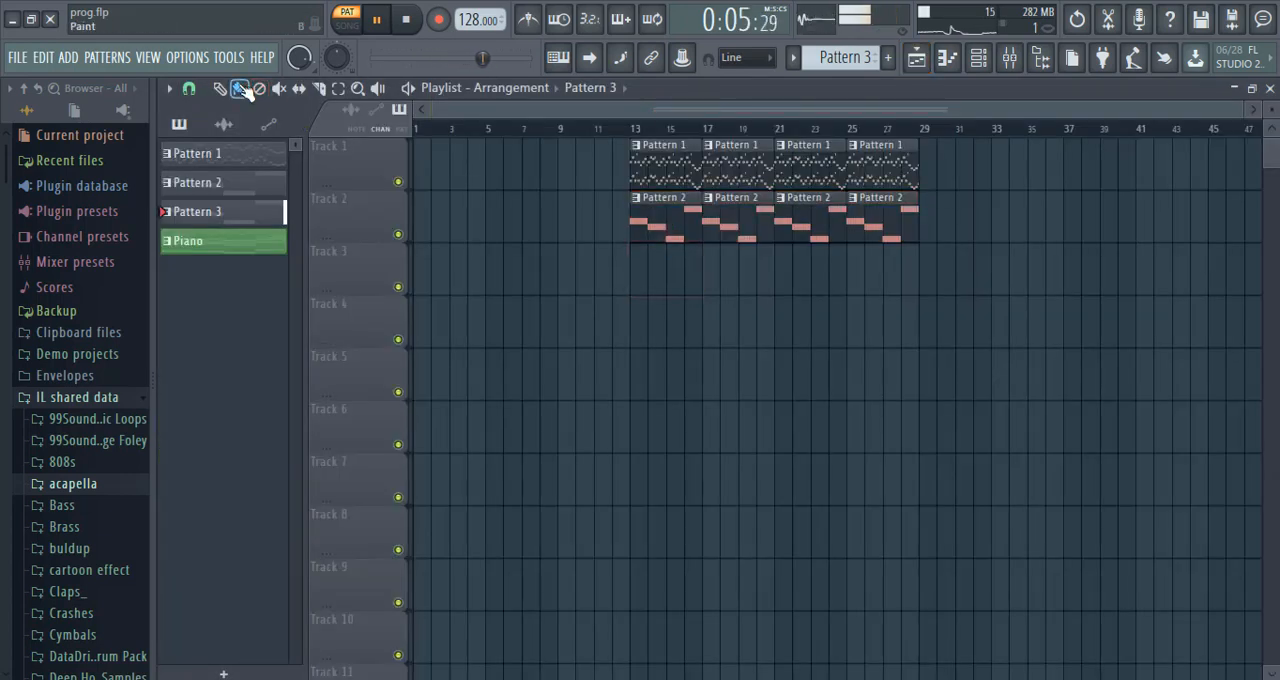
drag(655, 277, 878, 280)
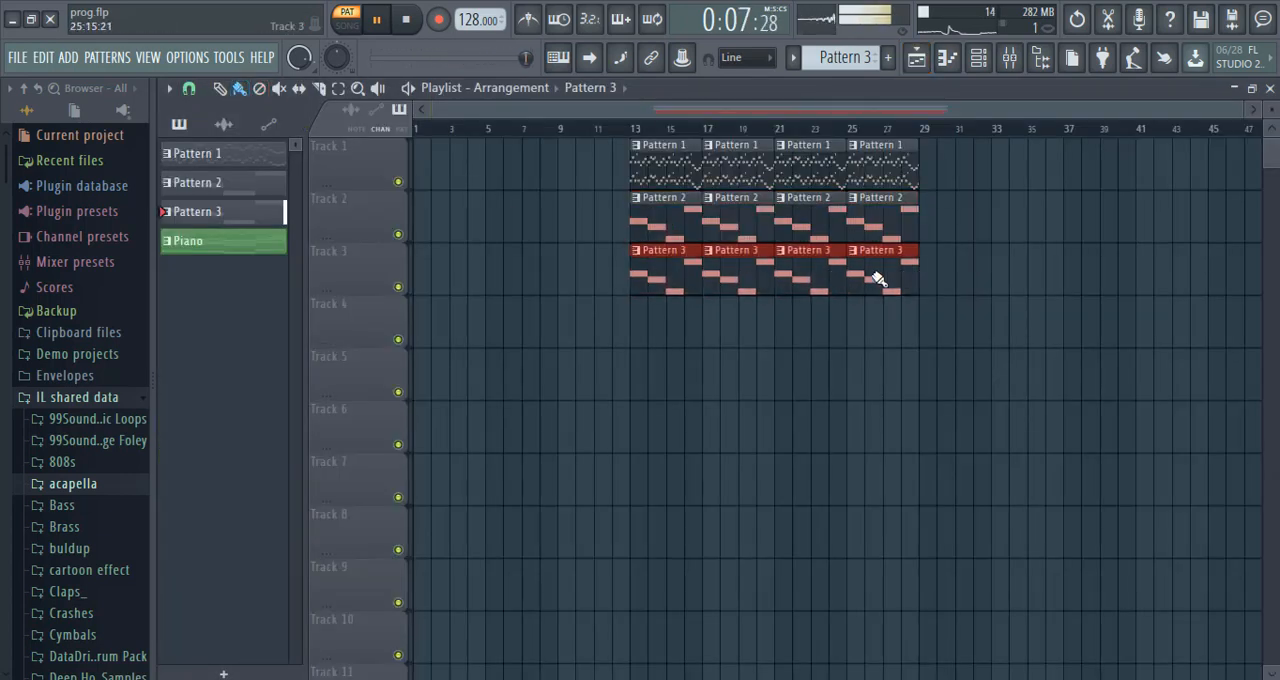
click(398, 181)
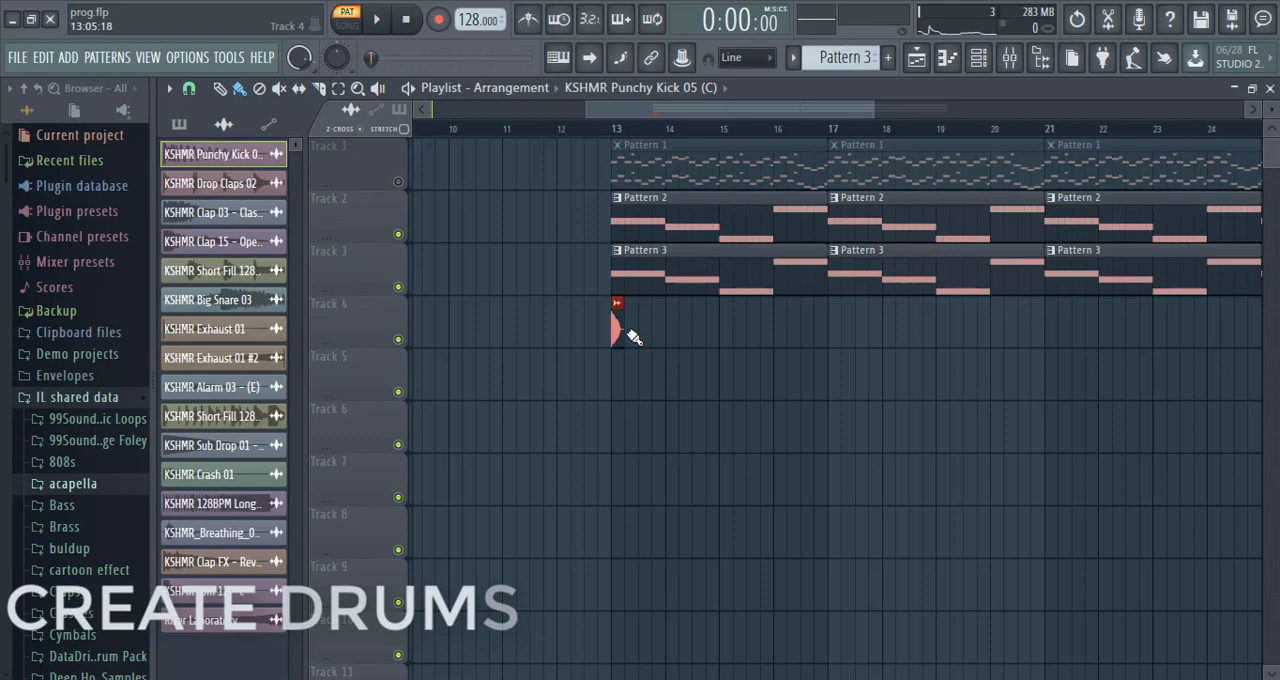
Paint KSHMR Punchy Kick 05 (C) on Track 4 from bar 13 through bar 28, erasing the excess kicks beyond that.
drag(632, 336, 1264, 343)
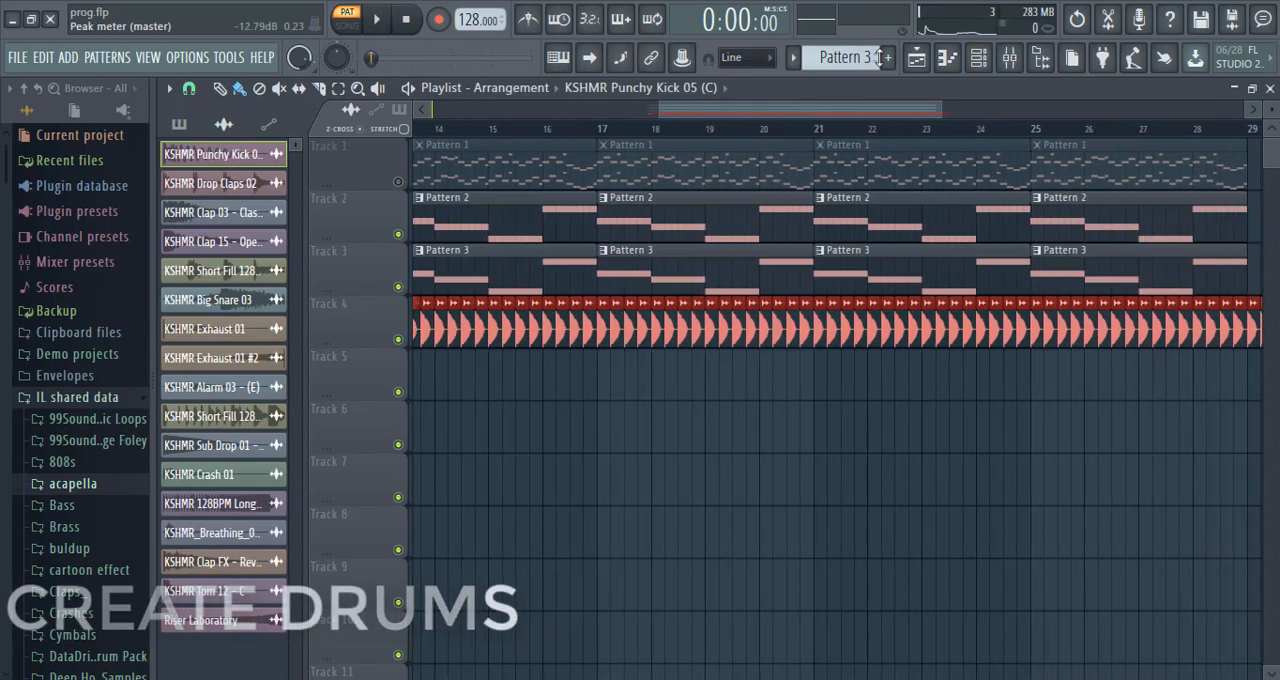
drag(908, 113, 998, 113)
right_click(1024, 322)
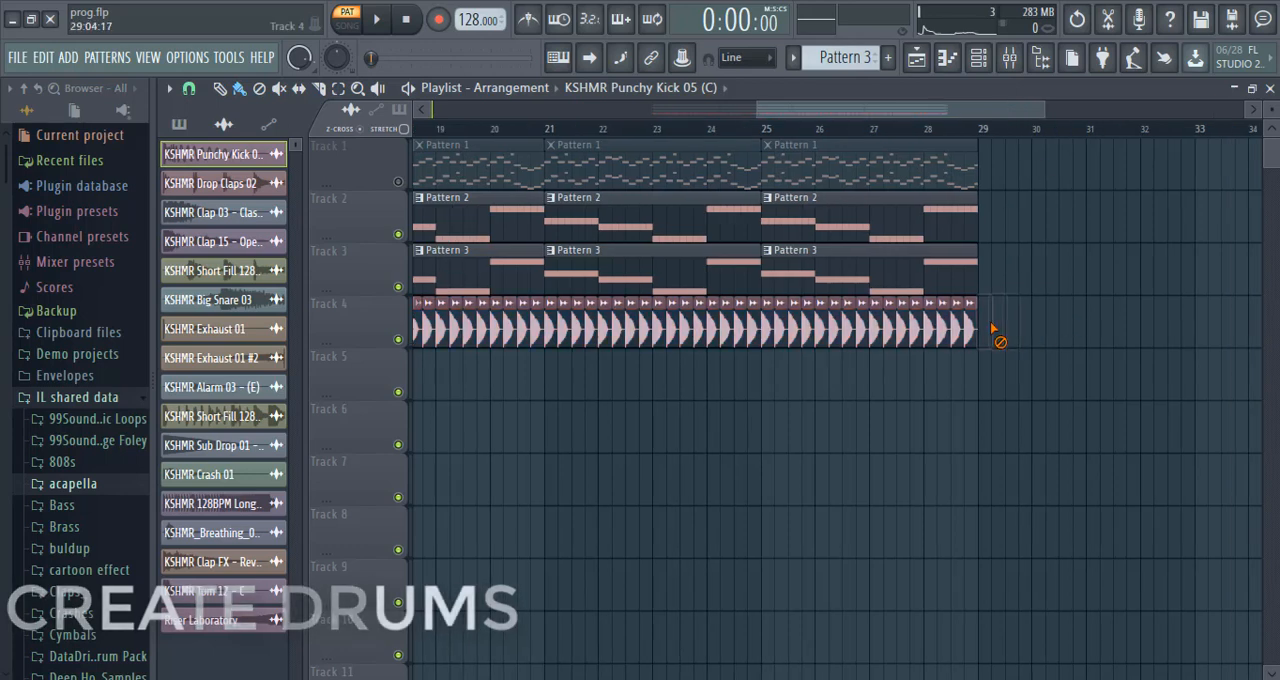
Play the arrangement in song mode from bar 13 to hear the kicks with the bass parts.
drag(918, 112, 806, 118)
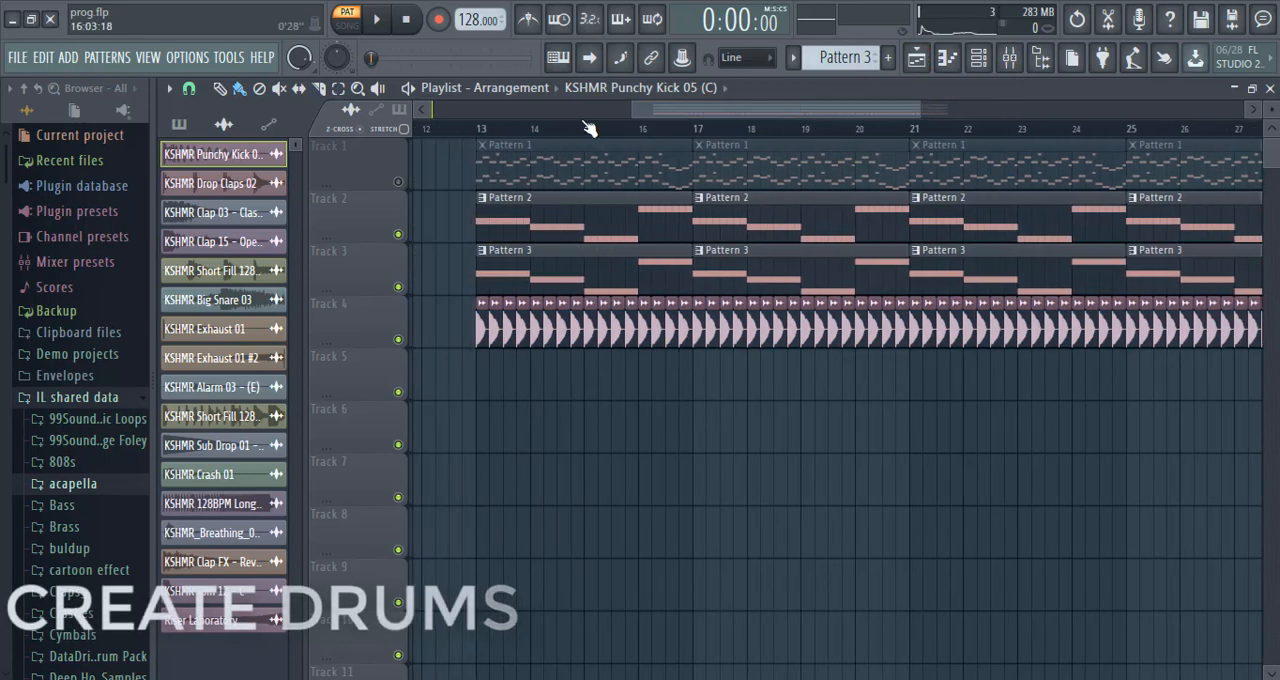
click(480, 128)
click(372, 24)
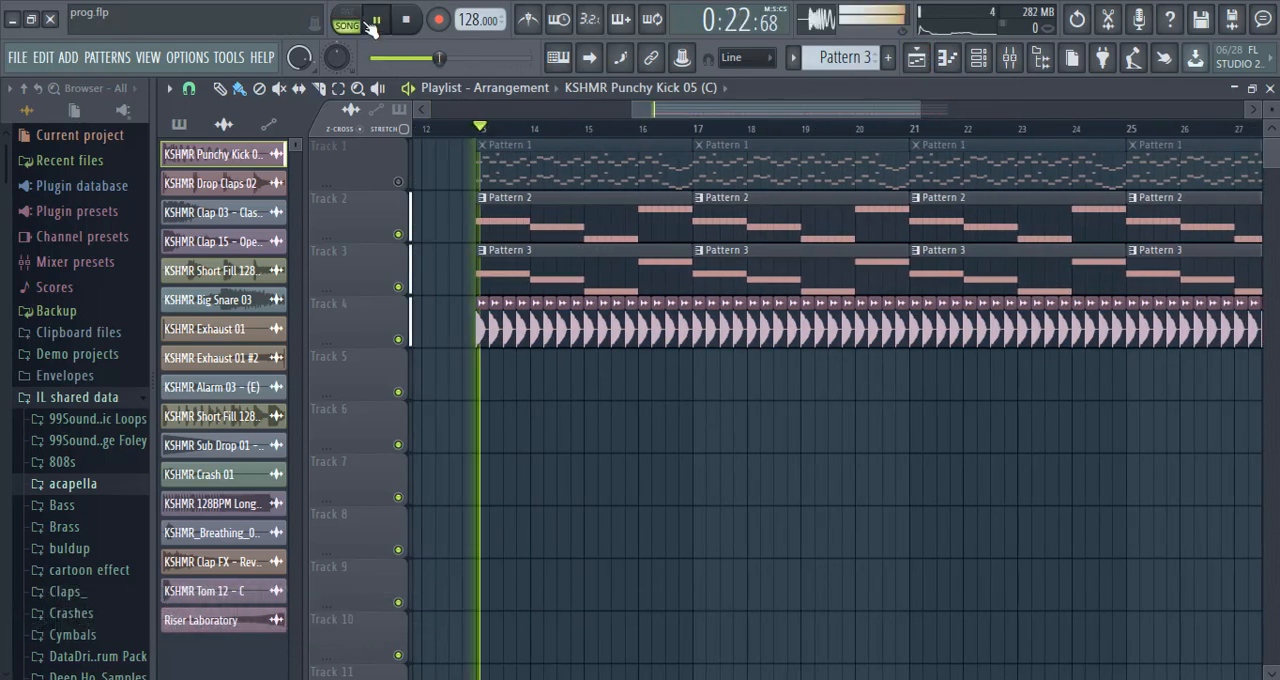
click(473, 131)
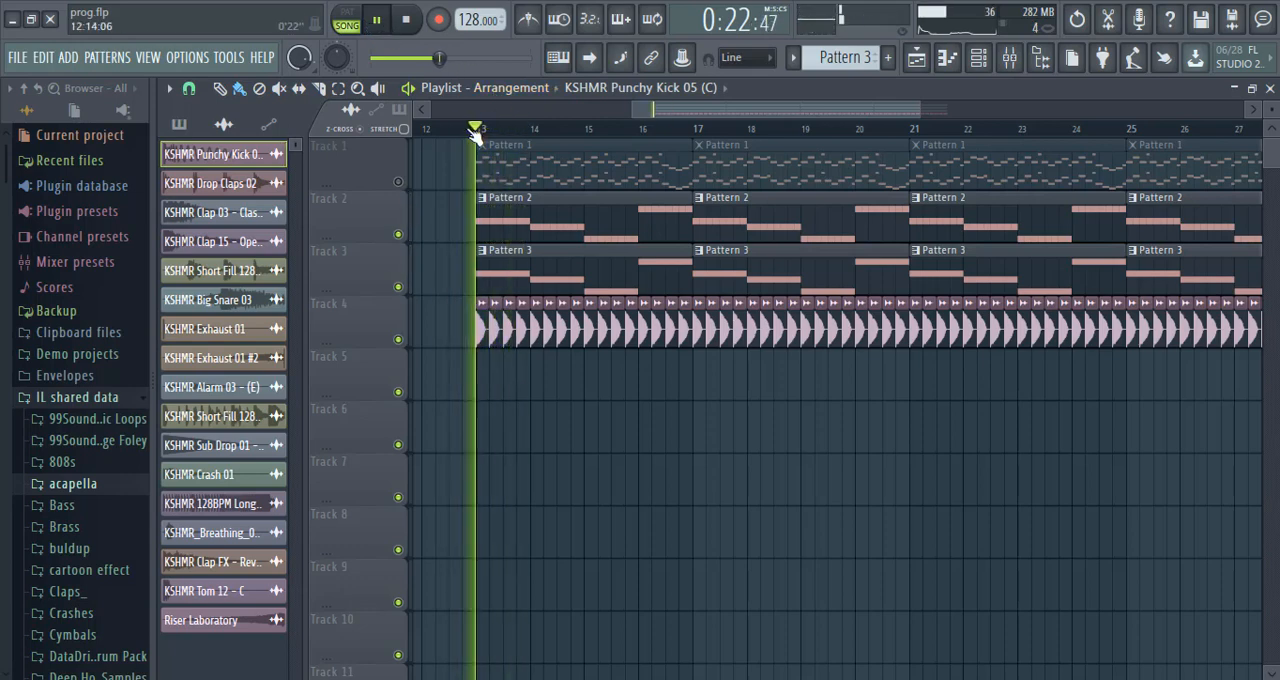
click(406, 20)
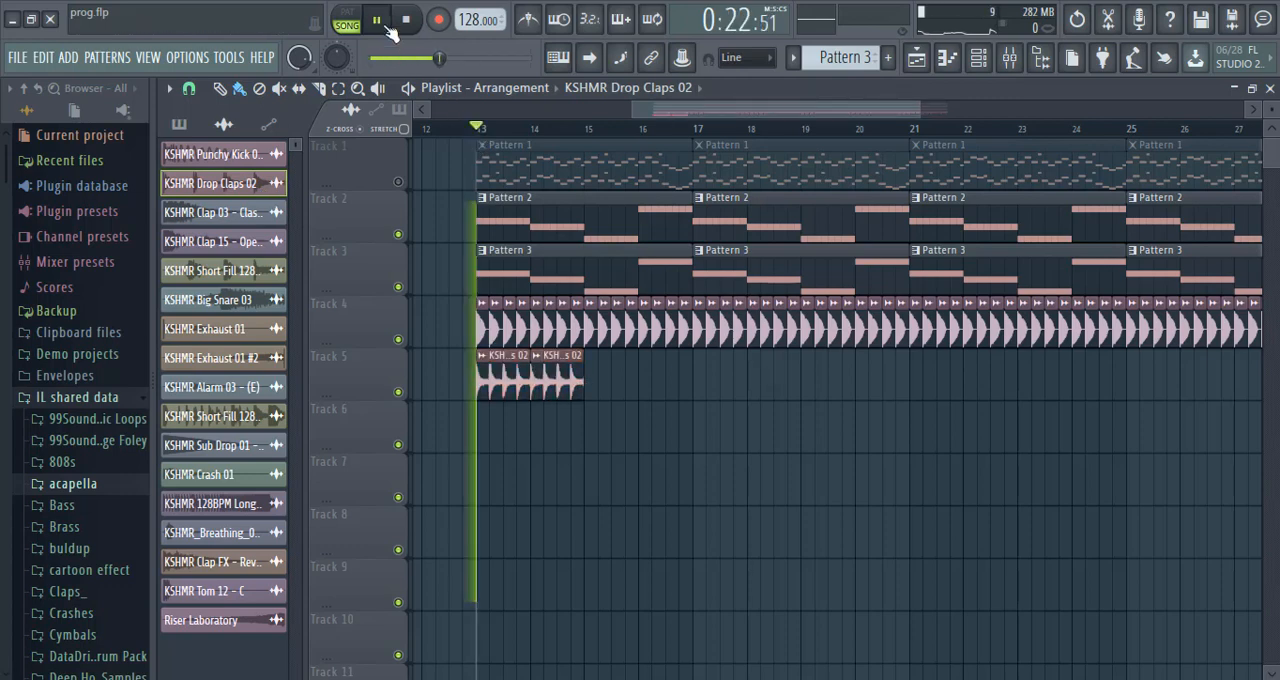
Place KSHMR Drop Claps 02 clips back to back on Track 5 through bar 19, and clear the Track 4 kicks from bar 20.
click(600, 393)
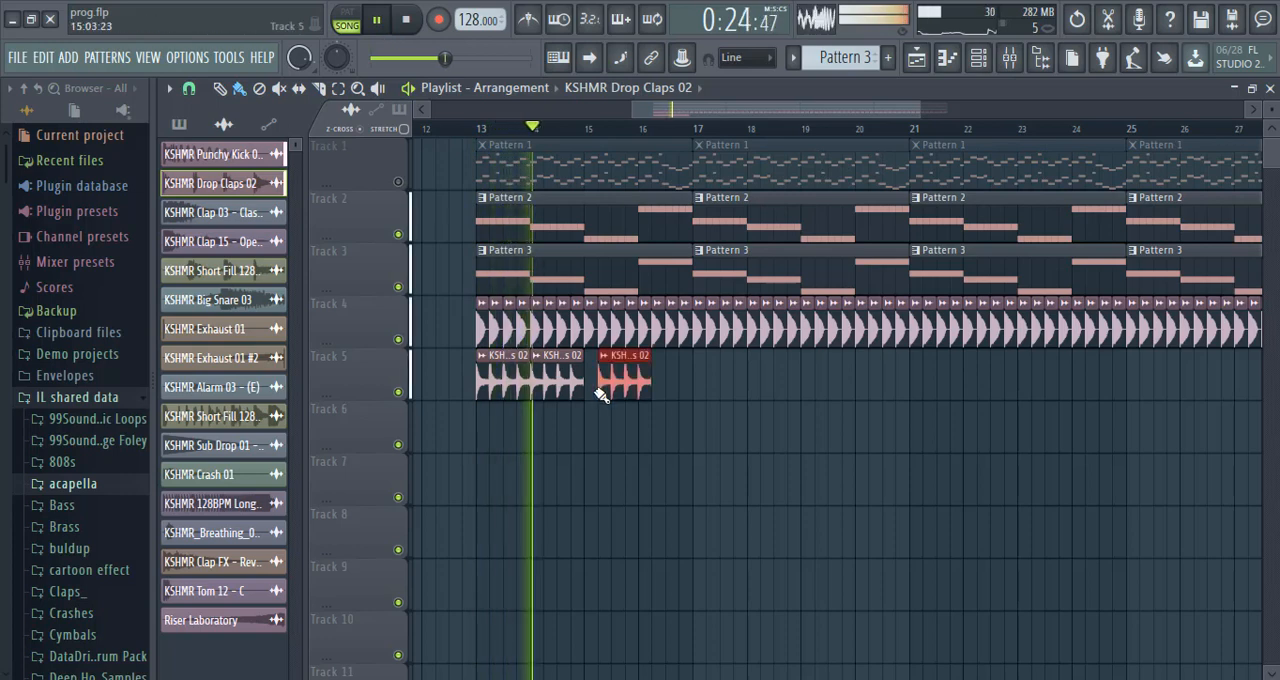
drag(600, 393, 590, 393)
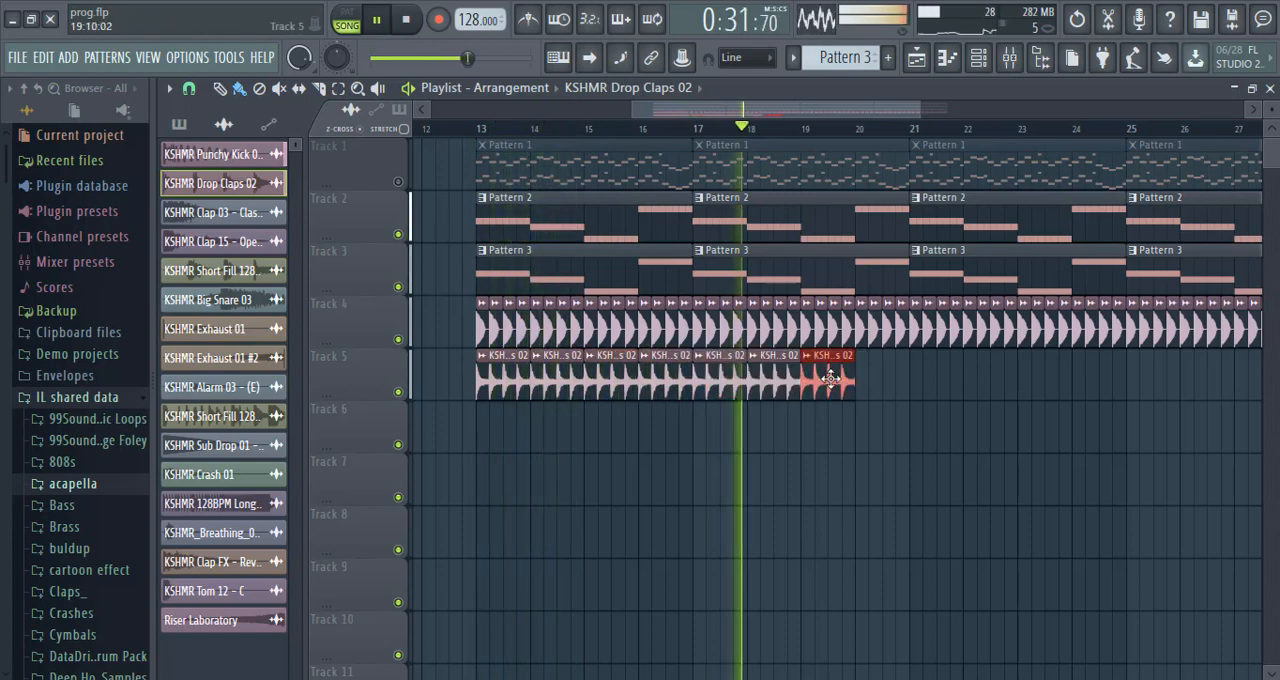
right_click(903, 341)
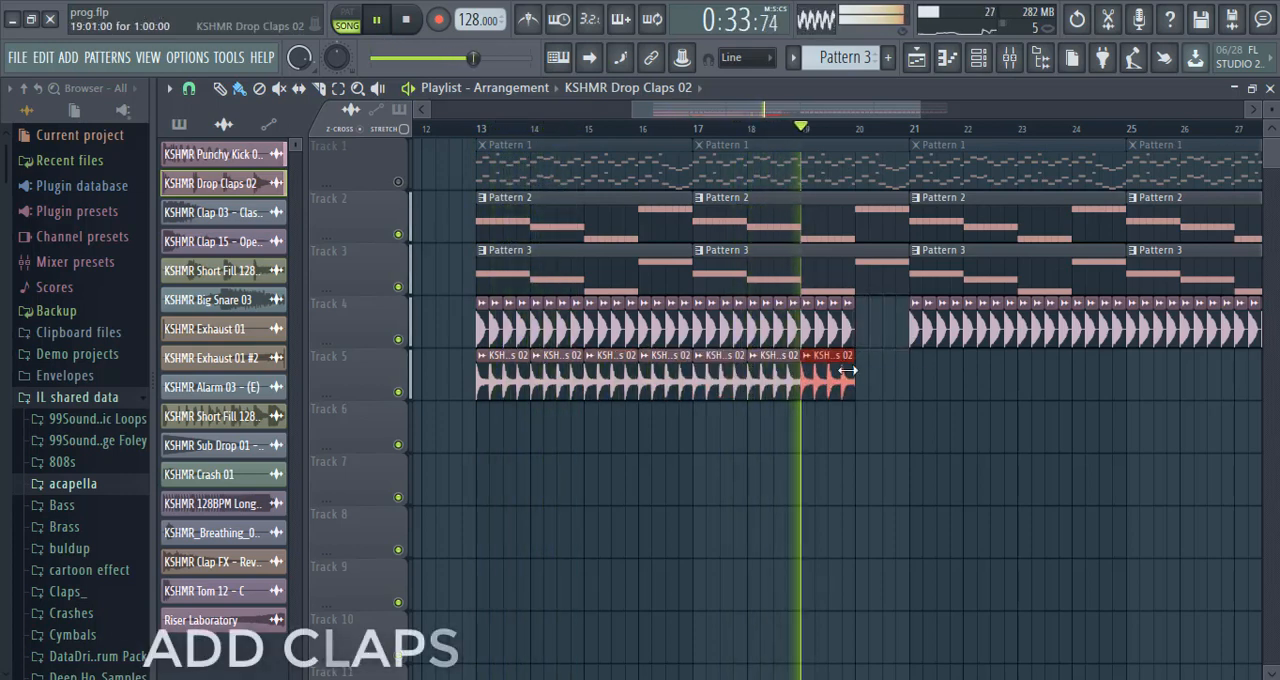
Fill Track 5 with KSHMR Drop Claps 02 clips from bar 21 through bar 28 and stop playback.
click(920, 385)
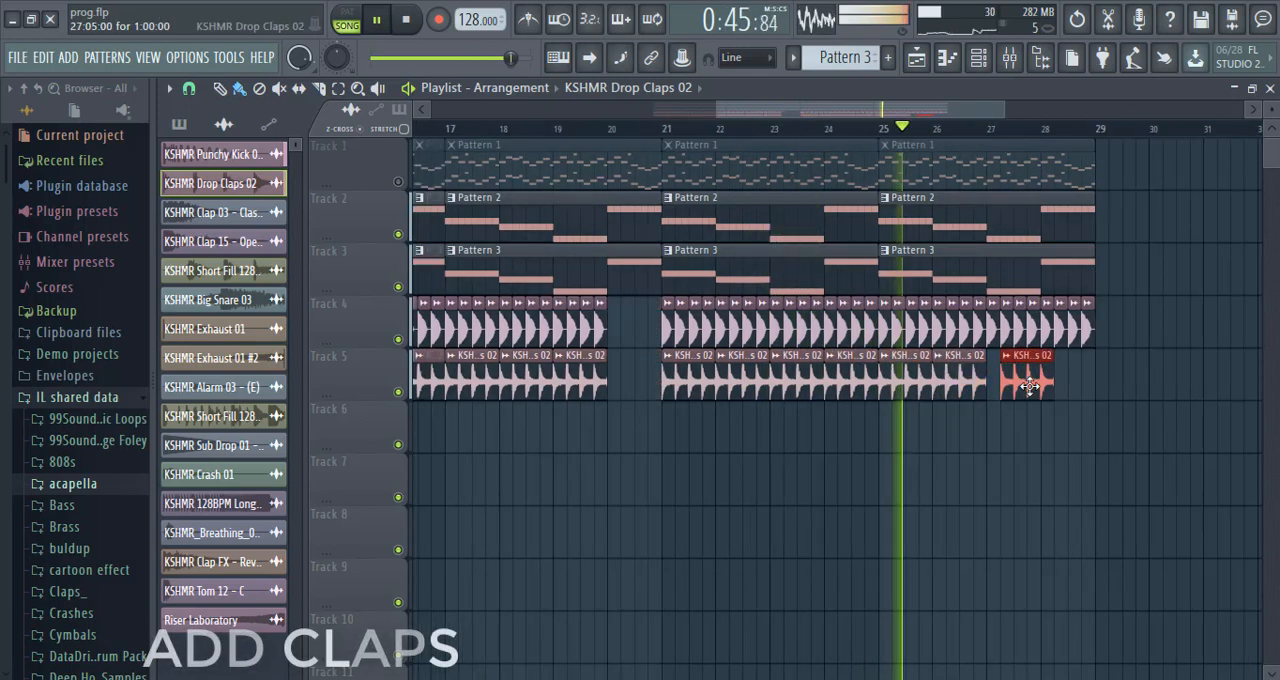
drag(1030, 386, 1017, 386)
click(1050, 386)
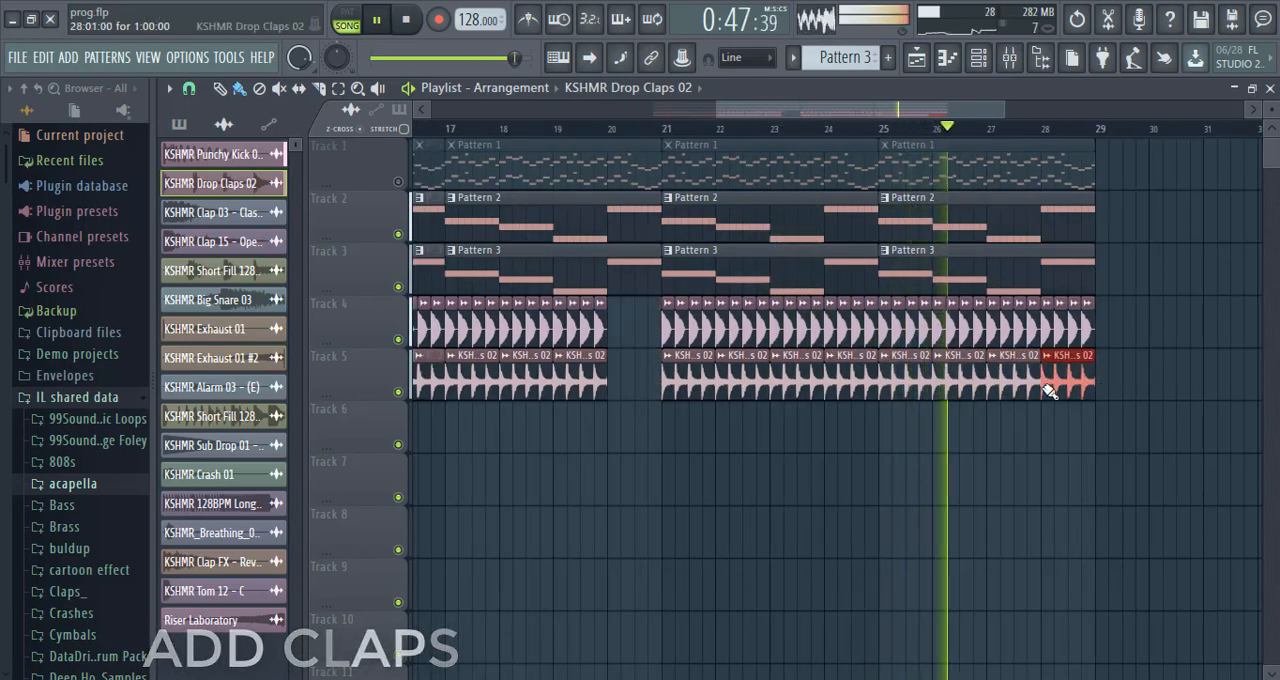
click(405, 19)
Place KSHMR Clap 03 - Classic 03 on beats 2 and 4 along Track 6 from bar 13, leaving bar 20 empty.
drag(747, 105, 645, 111)
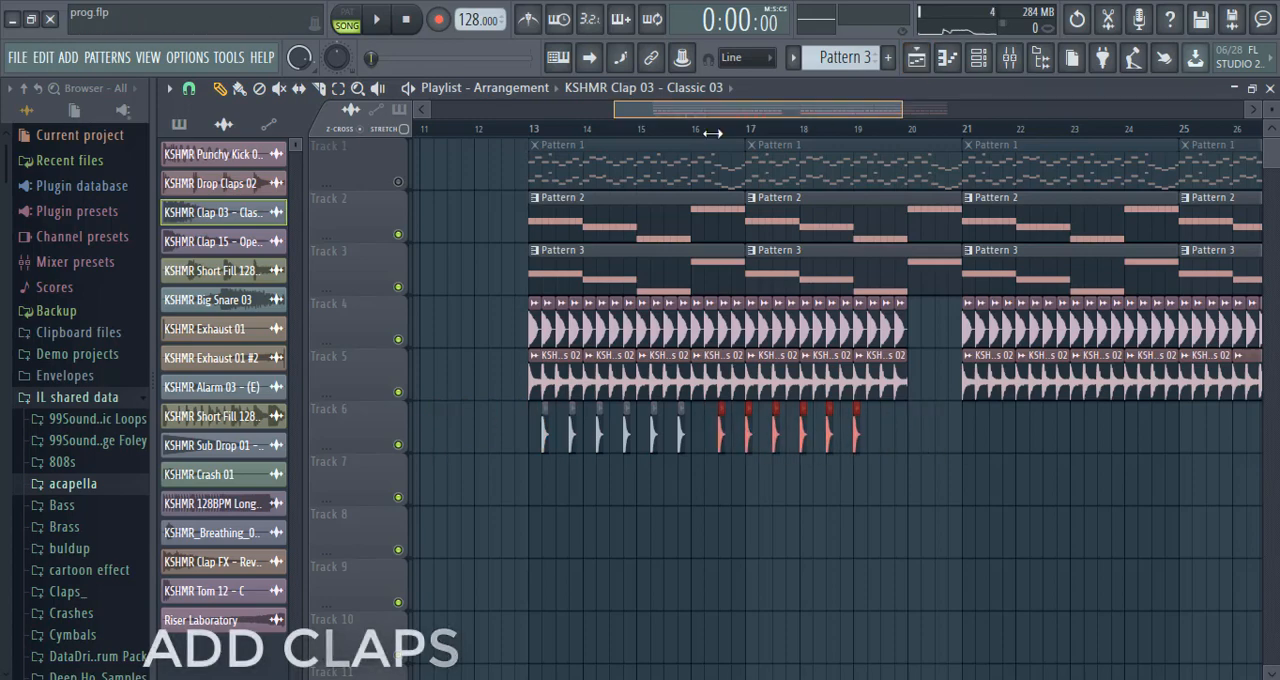
scroll(712, 133, up, 5)
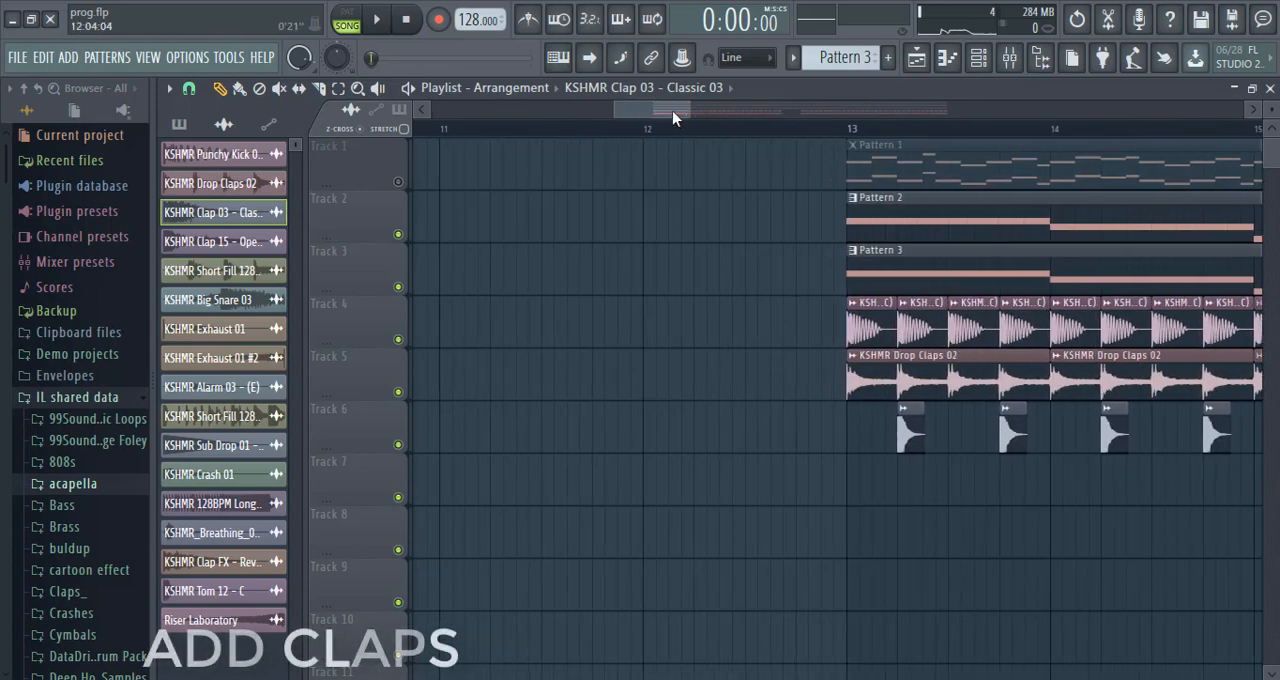
drag(672, 111, 767, 110)
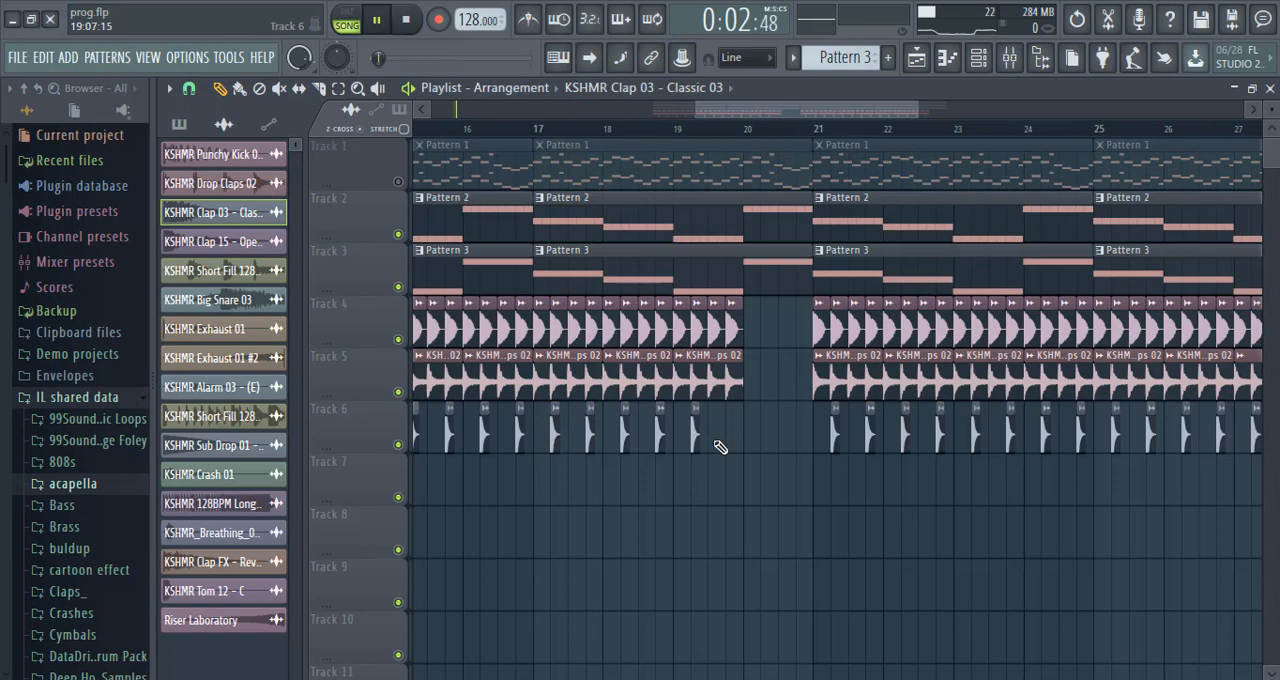
Play the song from bar 13 to hear the layered claps with the kick, and stop playback.
drag(705, 104, 618, 106)
click(548, 133)
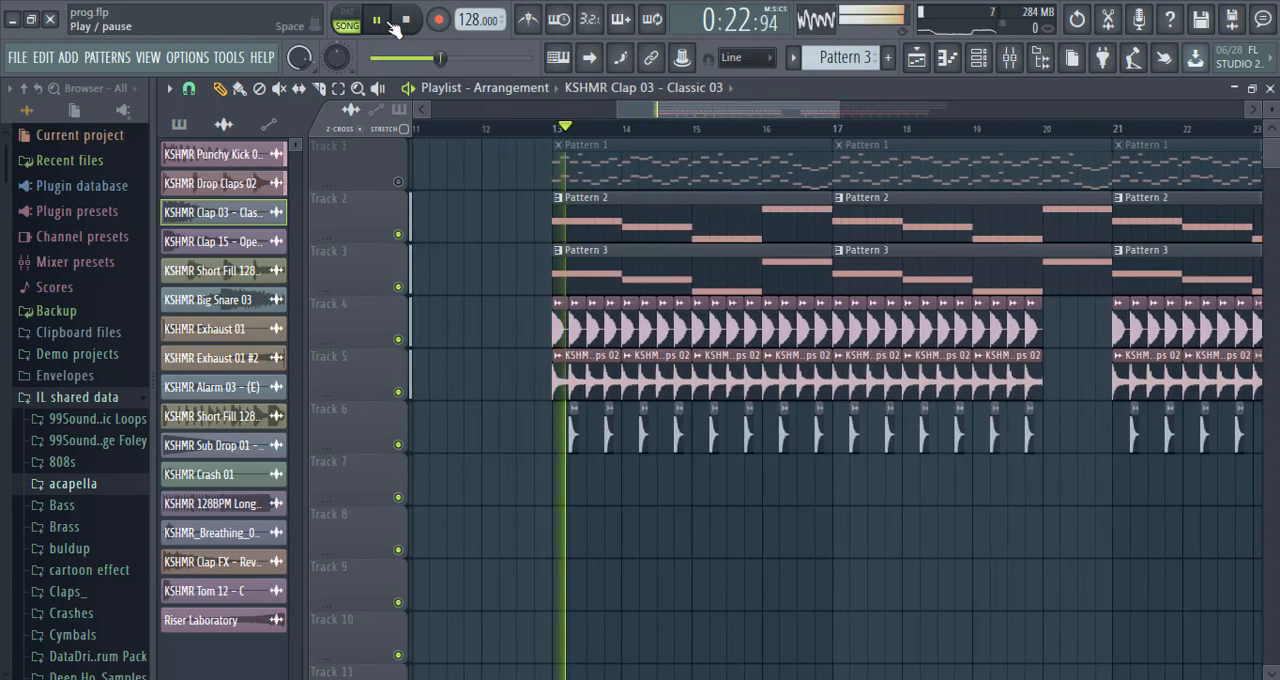
click(404, 22)
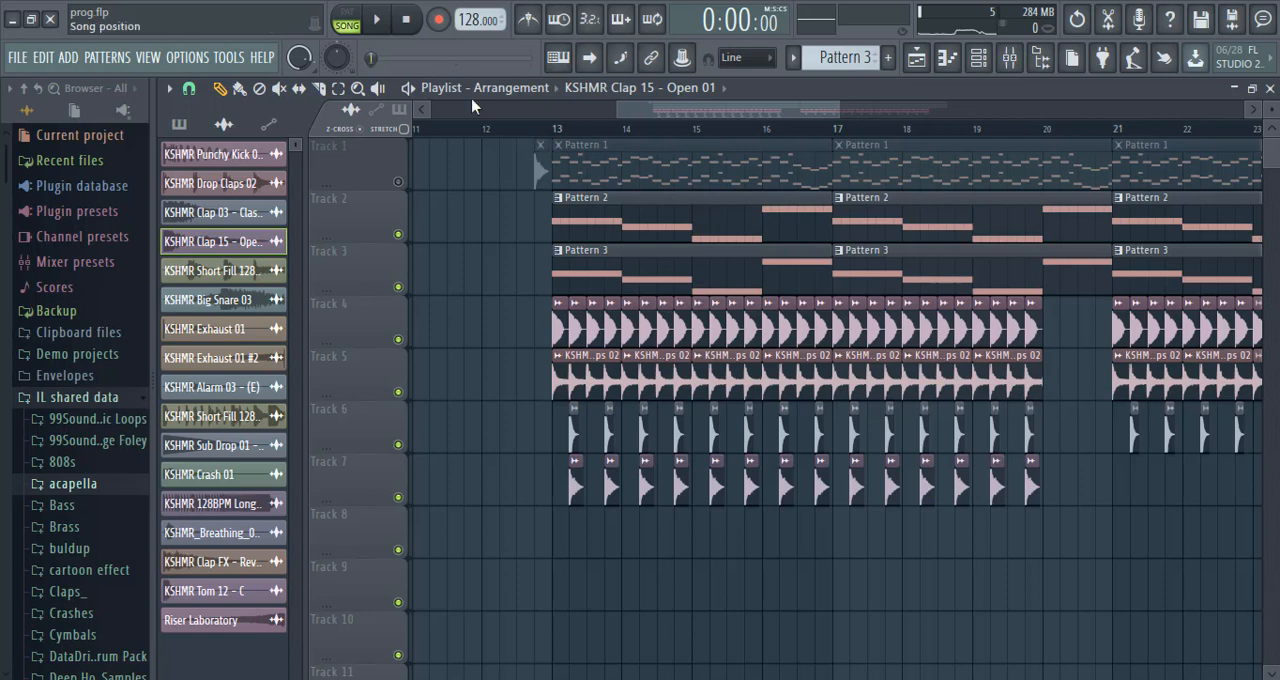
Play from bar 13 and delete the stray clap clip just before it on Track 1.
click(540, 142)
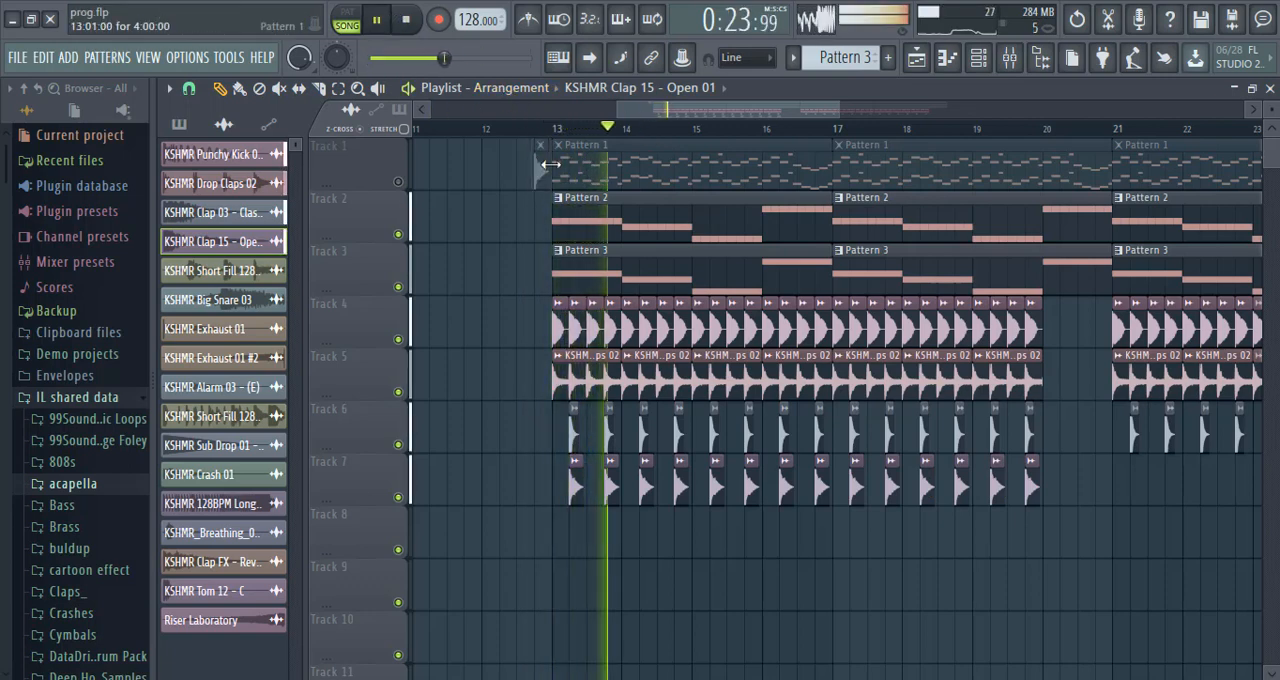
right_click(543, 174)
Place KSHMR Clap 15 - Open 01 on beats 2 and 4 along Track 7 from bar 21 through bar 27.
drag(704, 113, 773, 126)
double_click(742, 486)
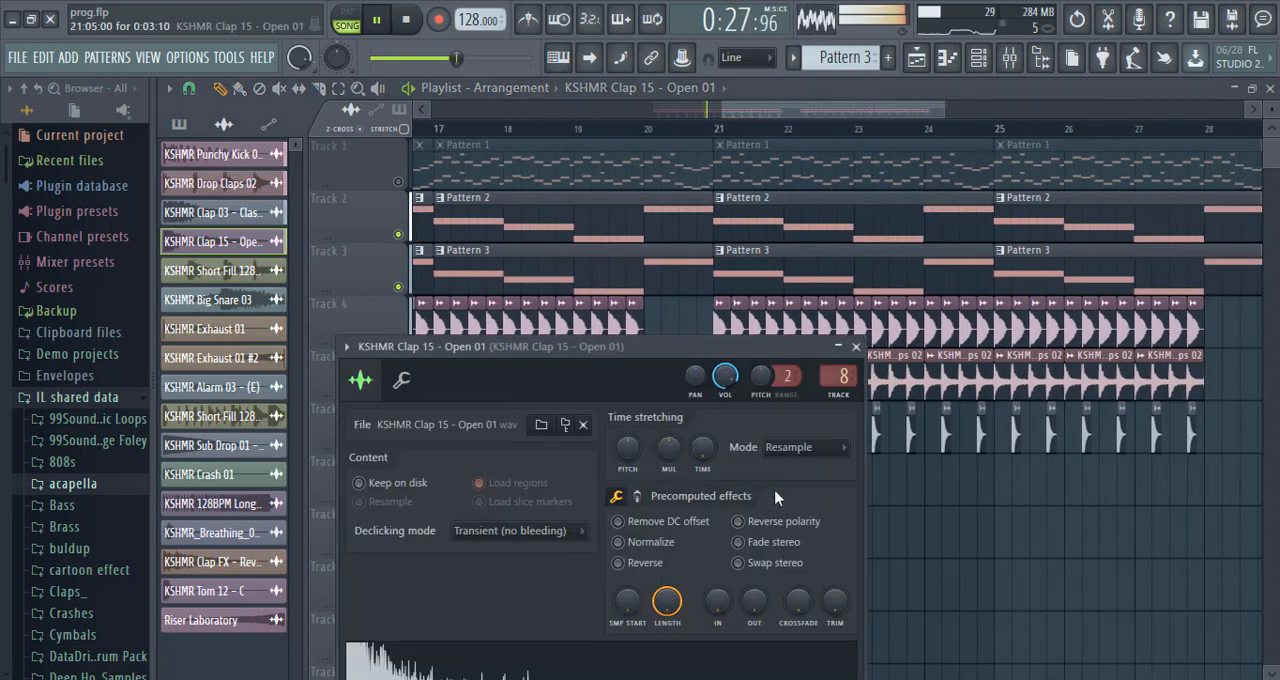
click(858, 349)
click(777, 484)
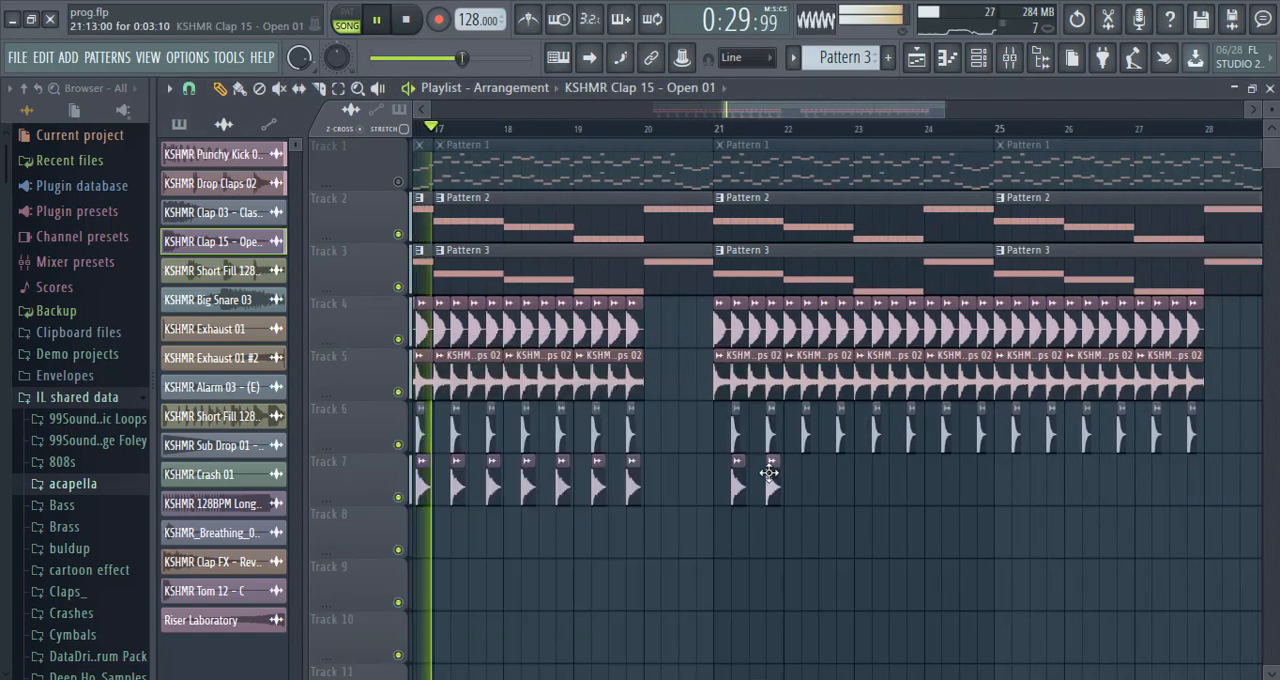
click(811, 484)
click(845, 486)
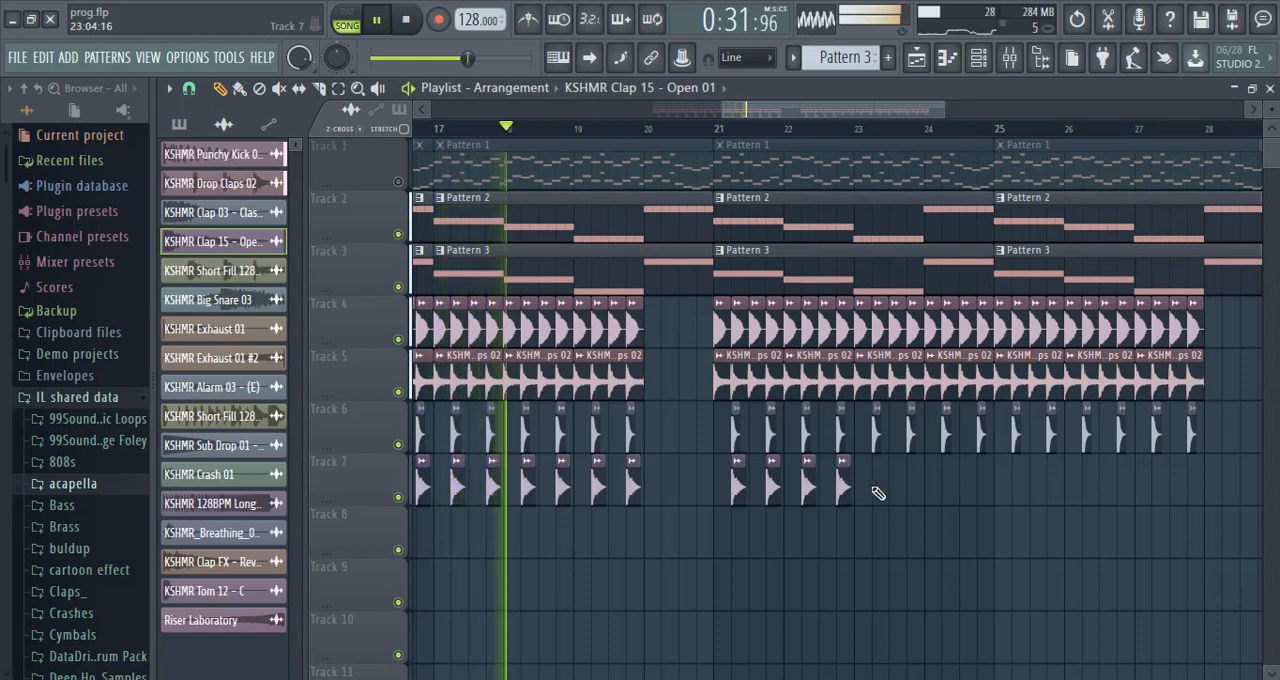
click(880, 486)
click(914, 486)
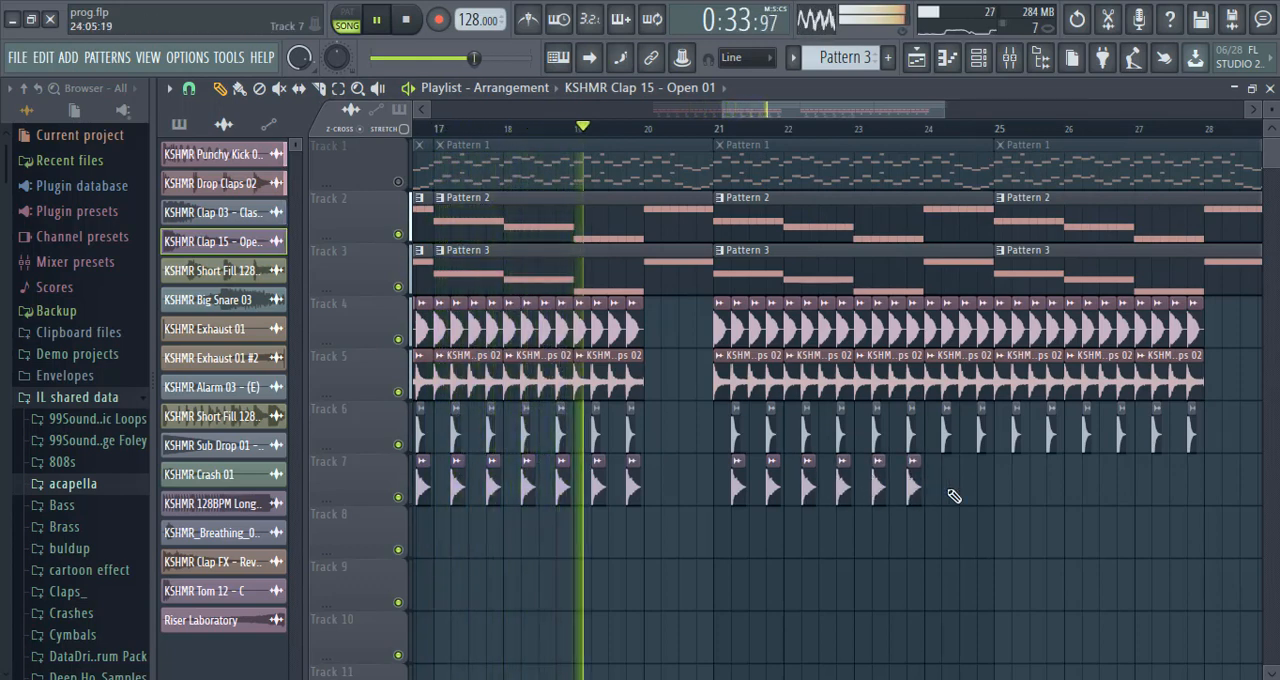
click(948, 486)
click(984, 486)
click(1019, 486)
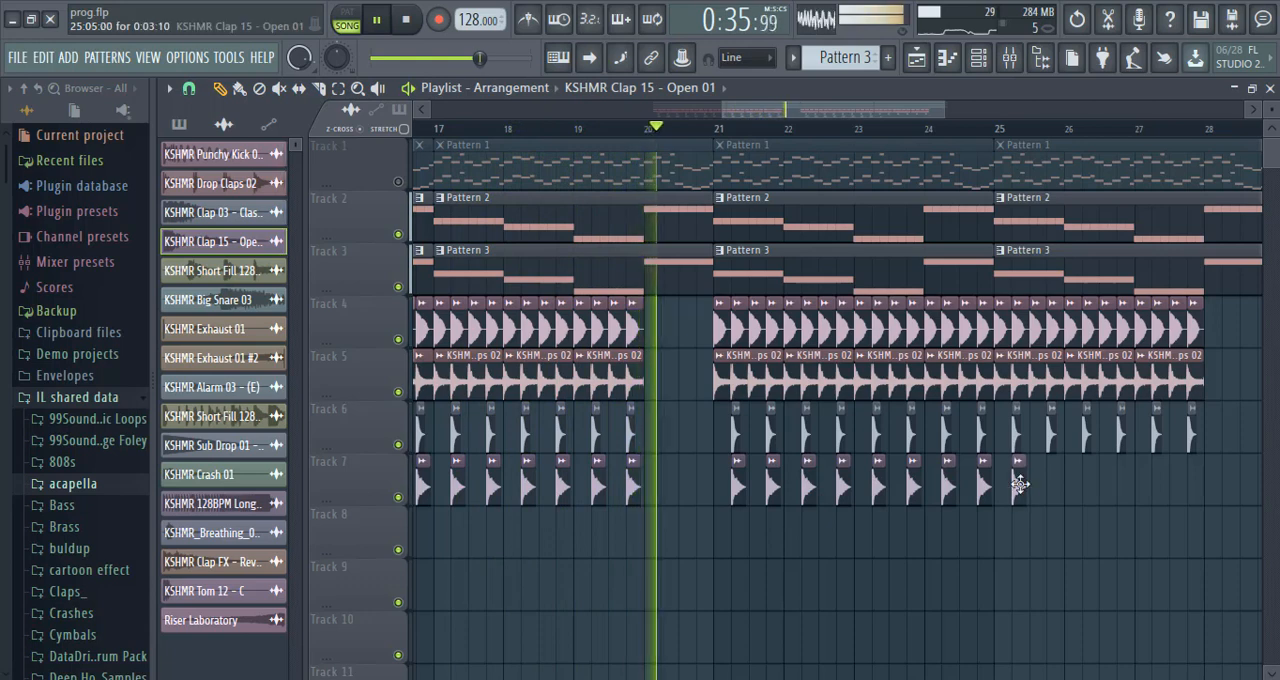
click(1053, 486)
click(1088, 486)
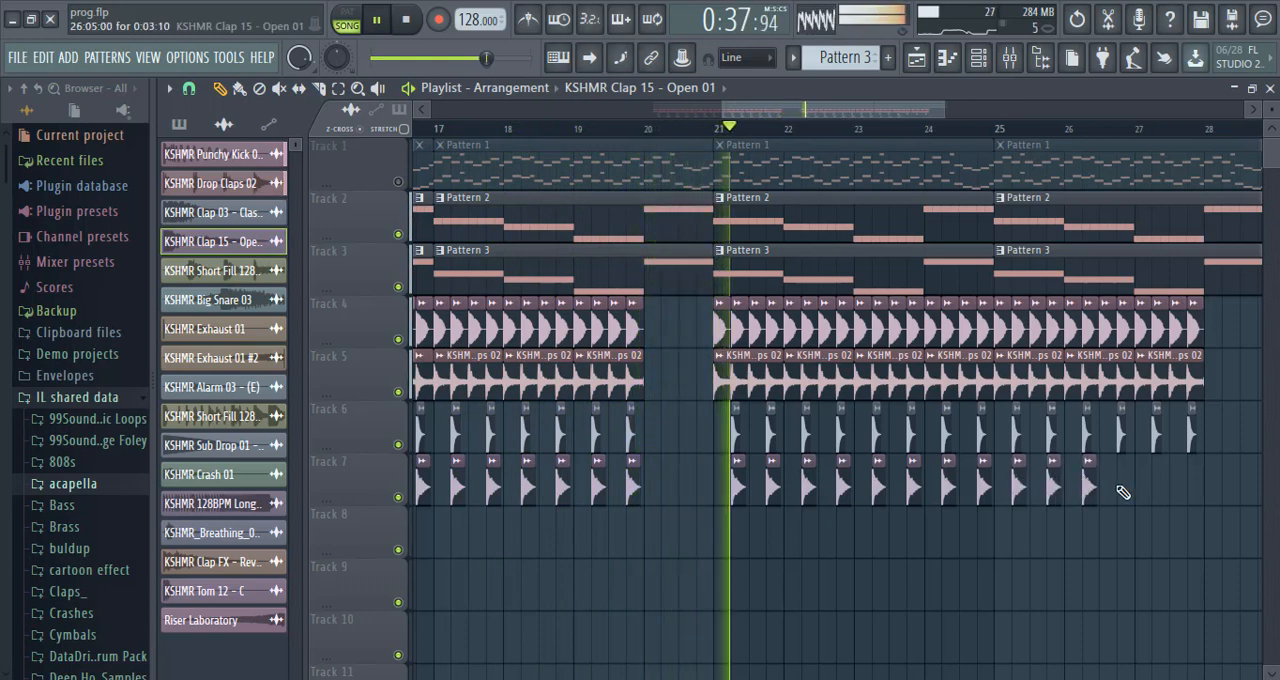
click(1123, 486)
click(1158, 486)
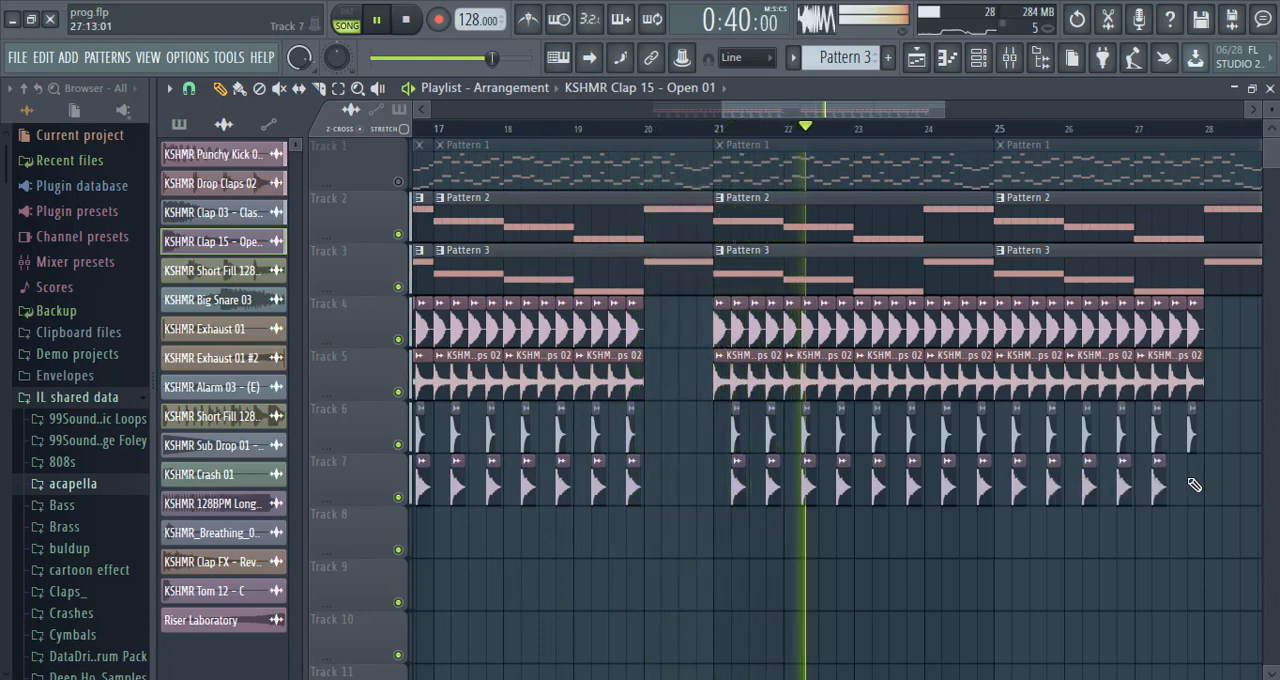
click(1193, 486)
Place KSHMR Tom 12 - C hits on steps 3, 5 and 8 of bar 21 on Track 8 and play them back.
drag(793, 118, 663, 122)
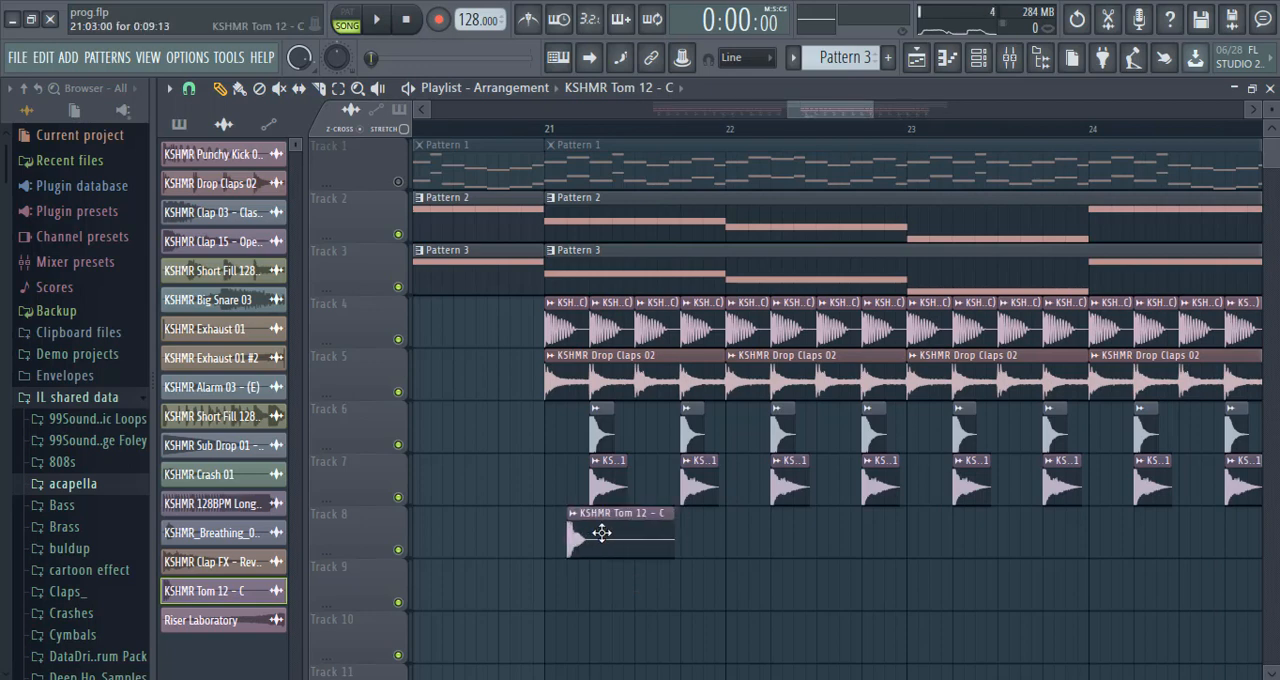
click(617, 589)
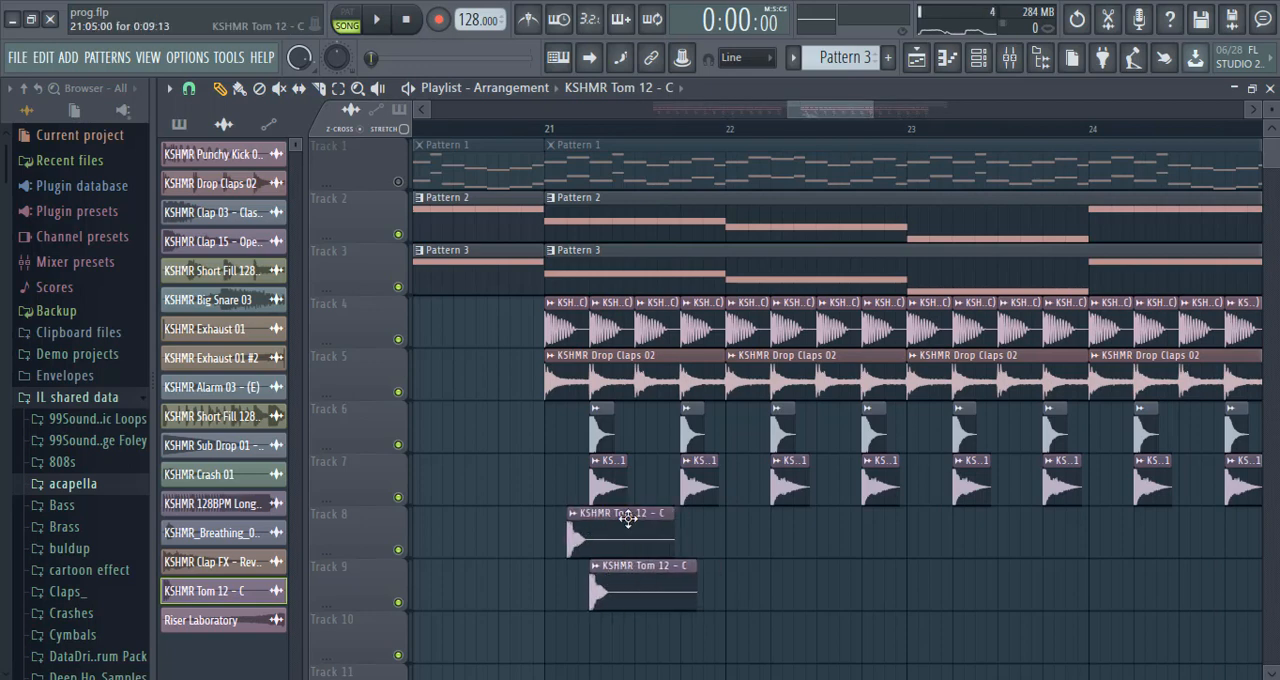
drag(627, 517, 627, 517)
drag(673, 581, 652, 528)
click(378, 20)
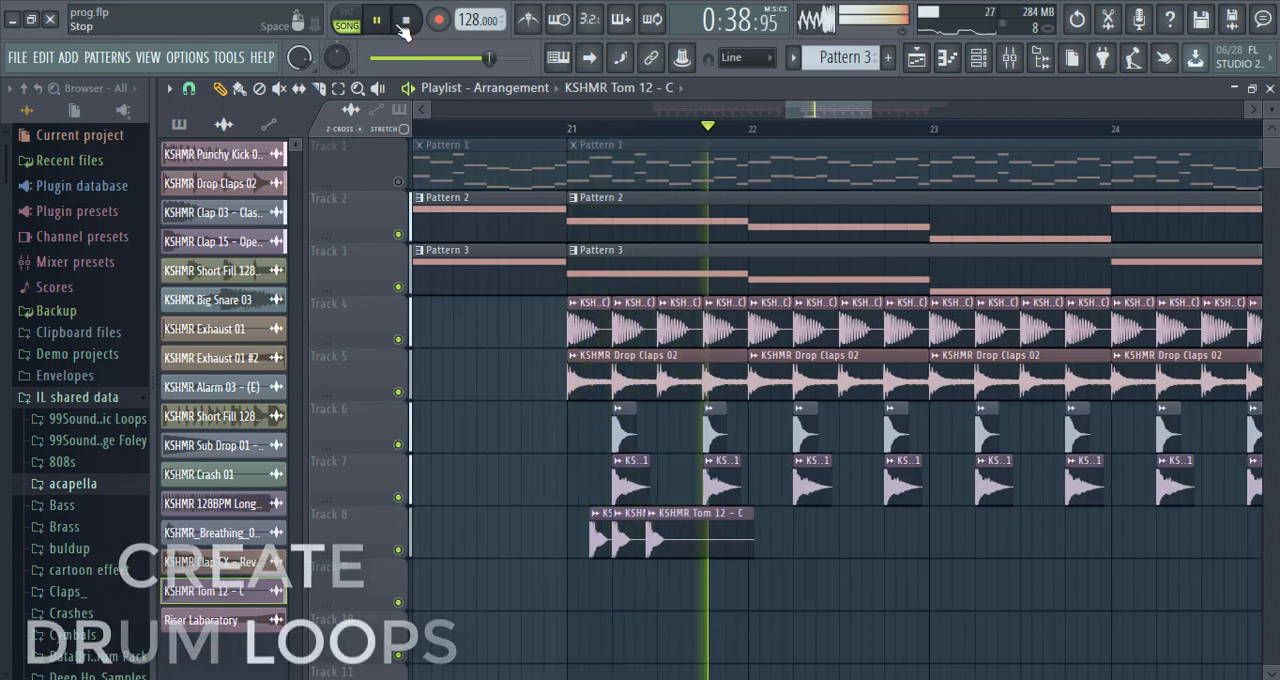
key(space)
Move the third tom to step 7 and add KSHMR Tom 12 - C hits on steps 8, 10, 12 and 14 of bar 21.
drag(869, 110, 836, 113)
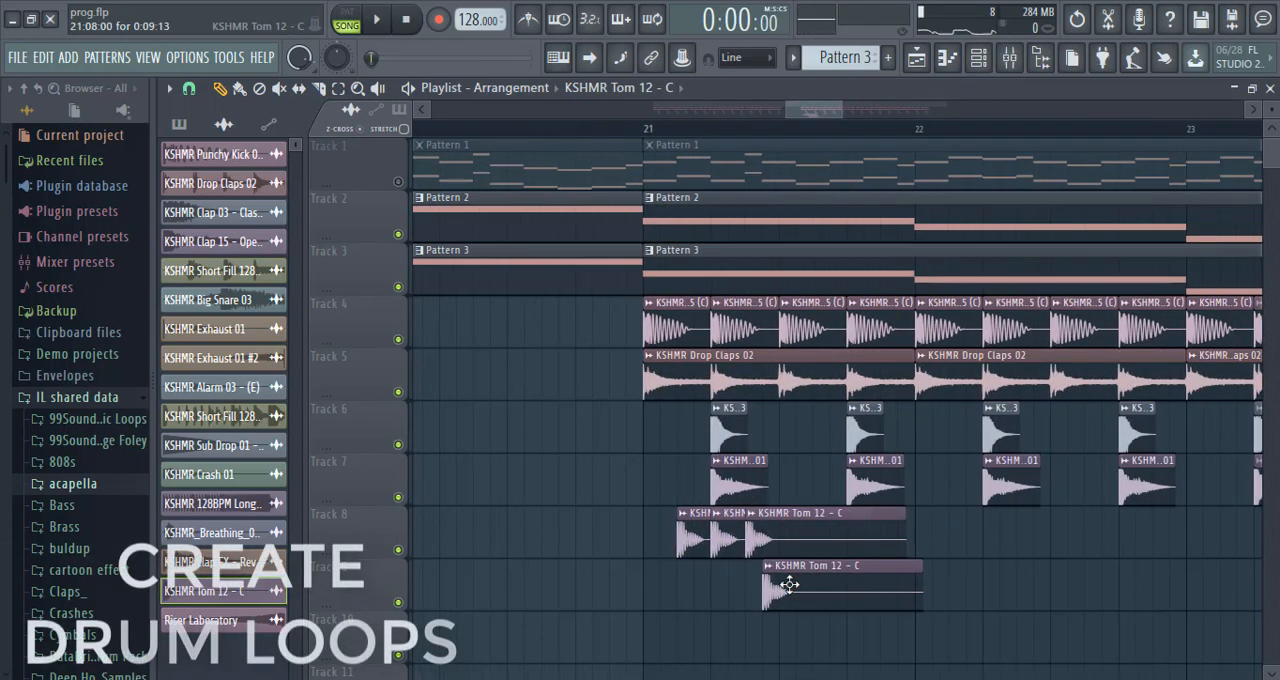
click(802, 591)
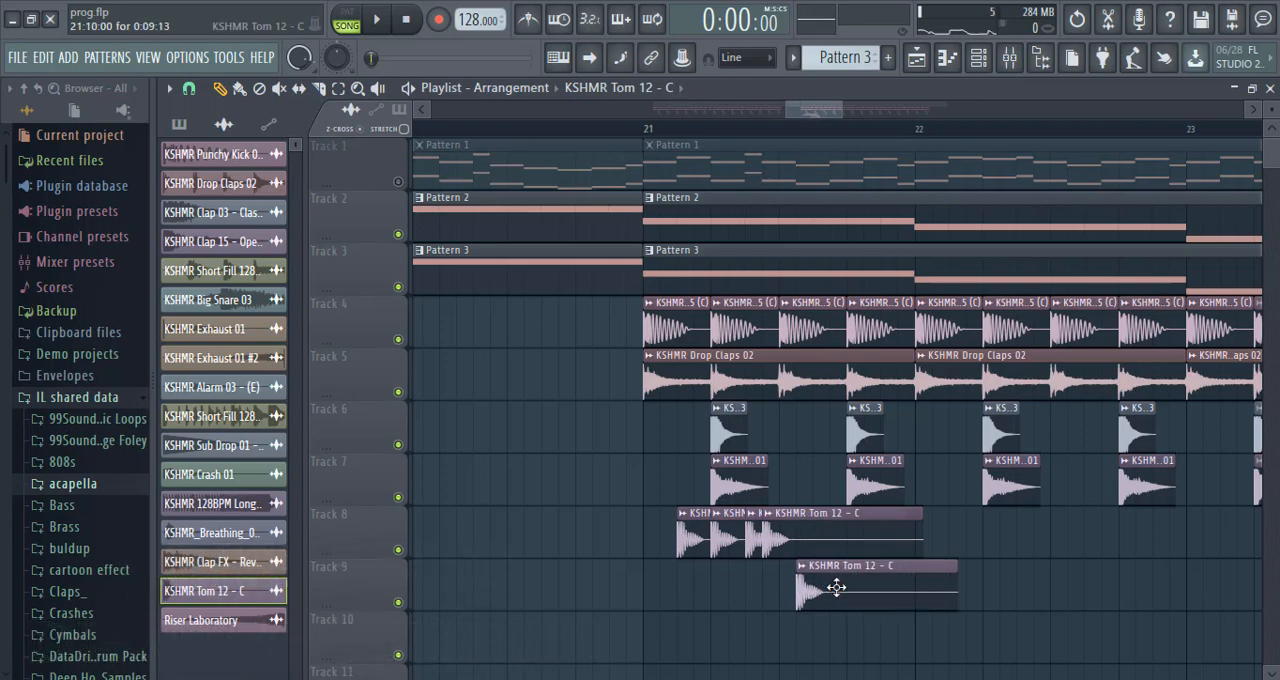
drag(836, 588, 836, 525)
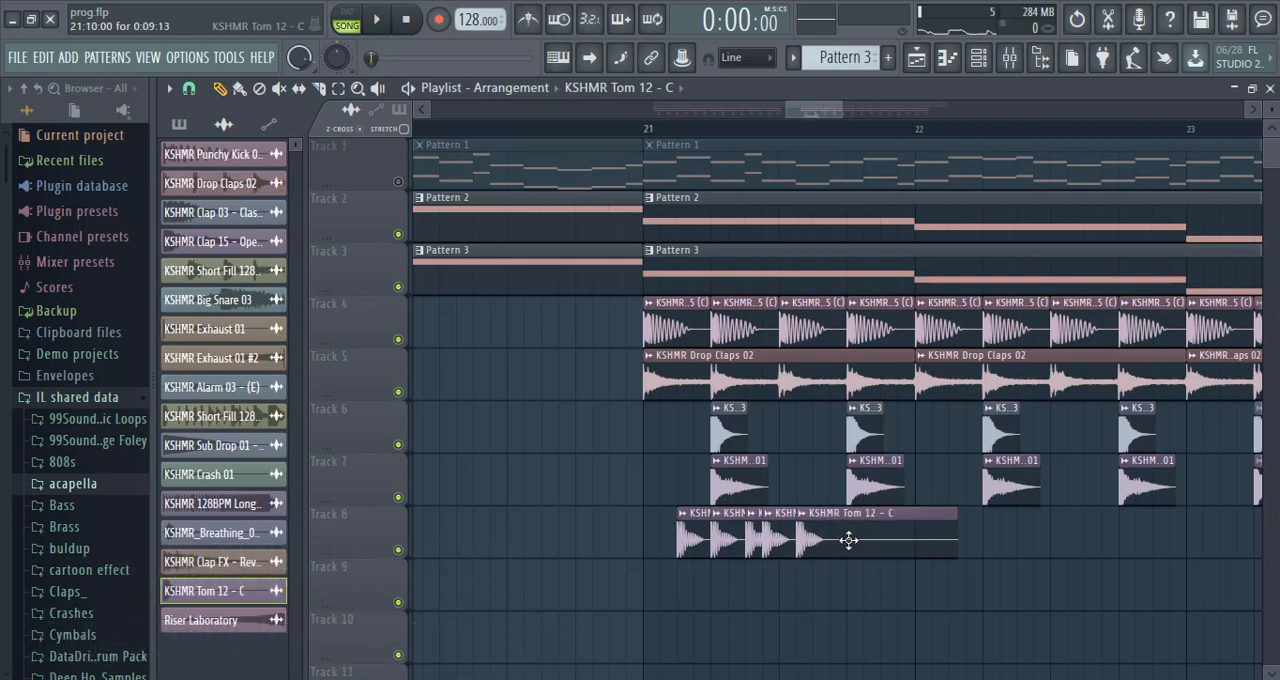
click(857, 577)
drag(865, 522, 863, 512)
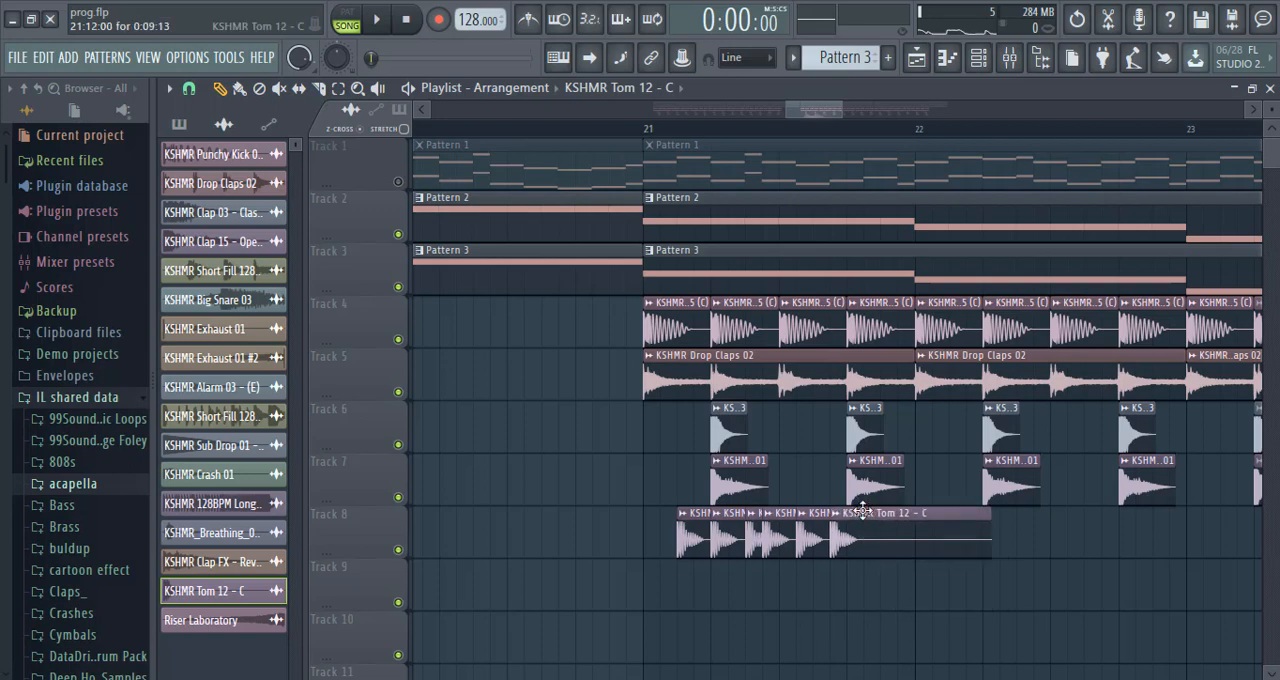
click(884, 583)
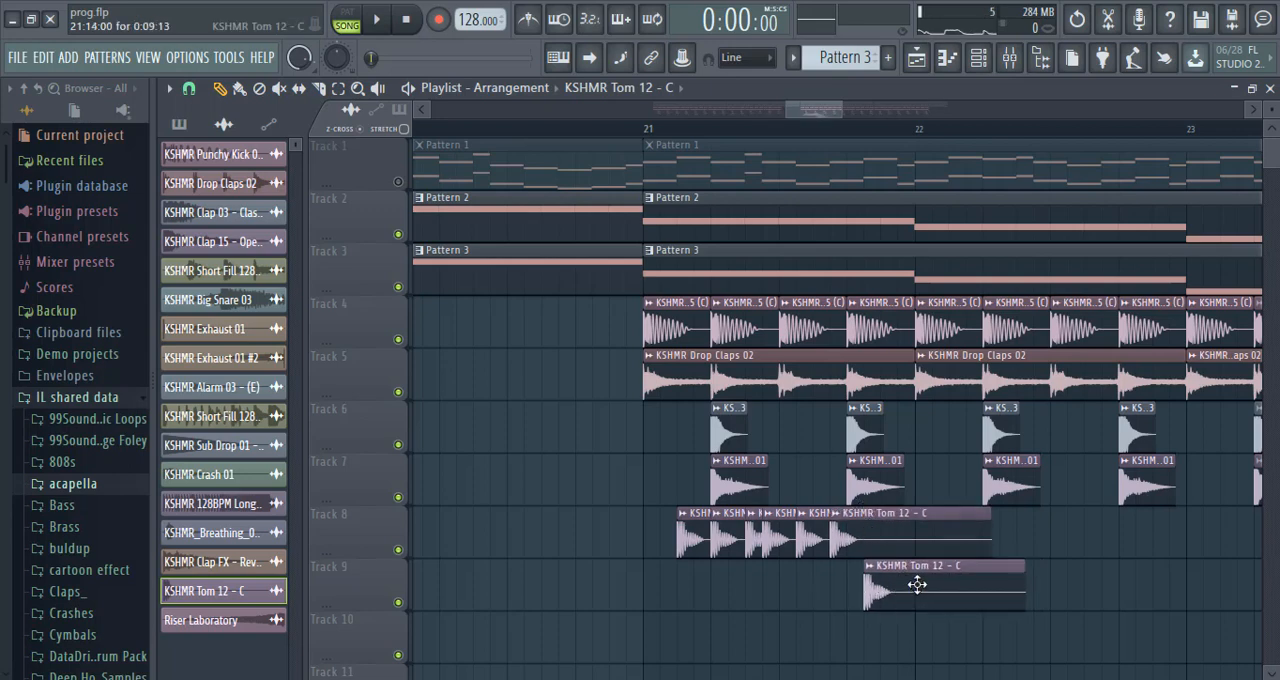
drag(917, 518, 911, 499)
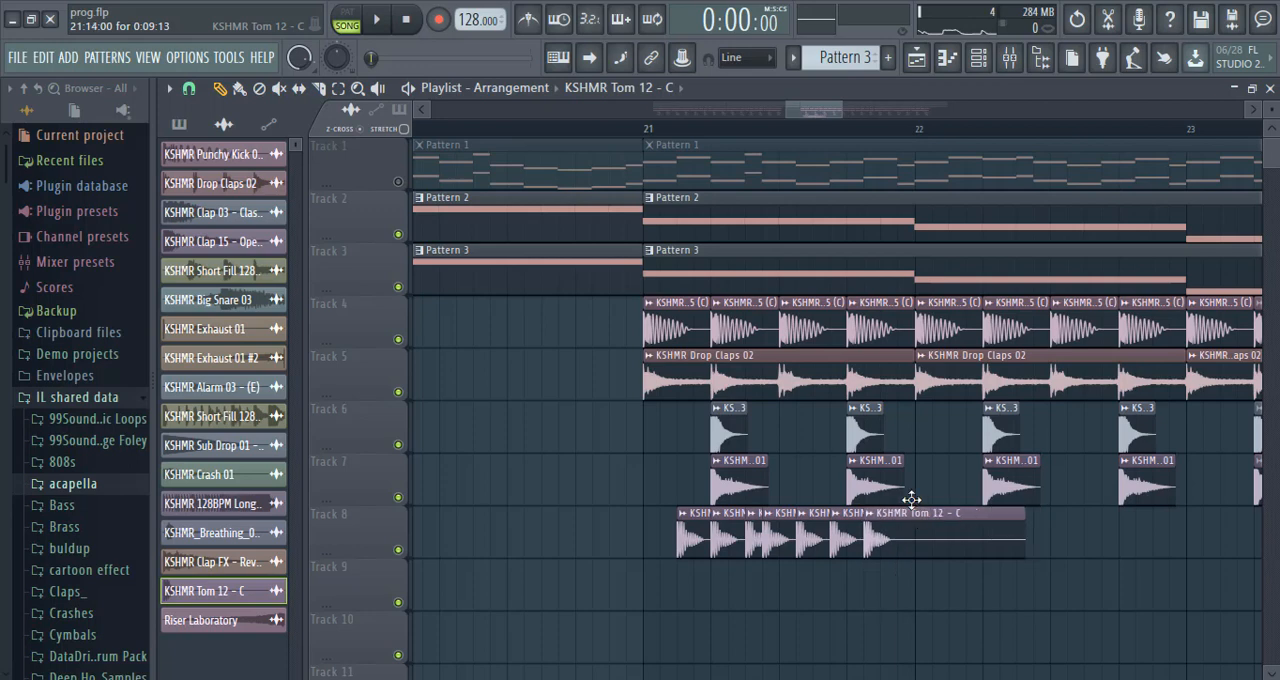
Audition the tom rhythm from bar 21 and rearrange its last two hits on Track 8 to steps 12 and 16.
click(652, 132)
key(space)
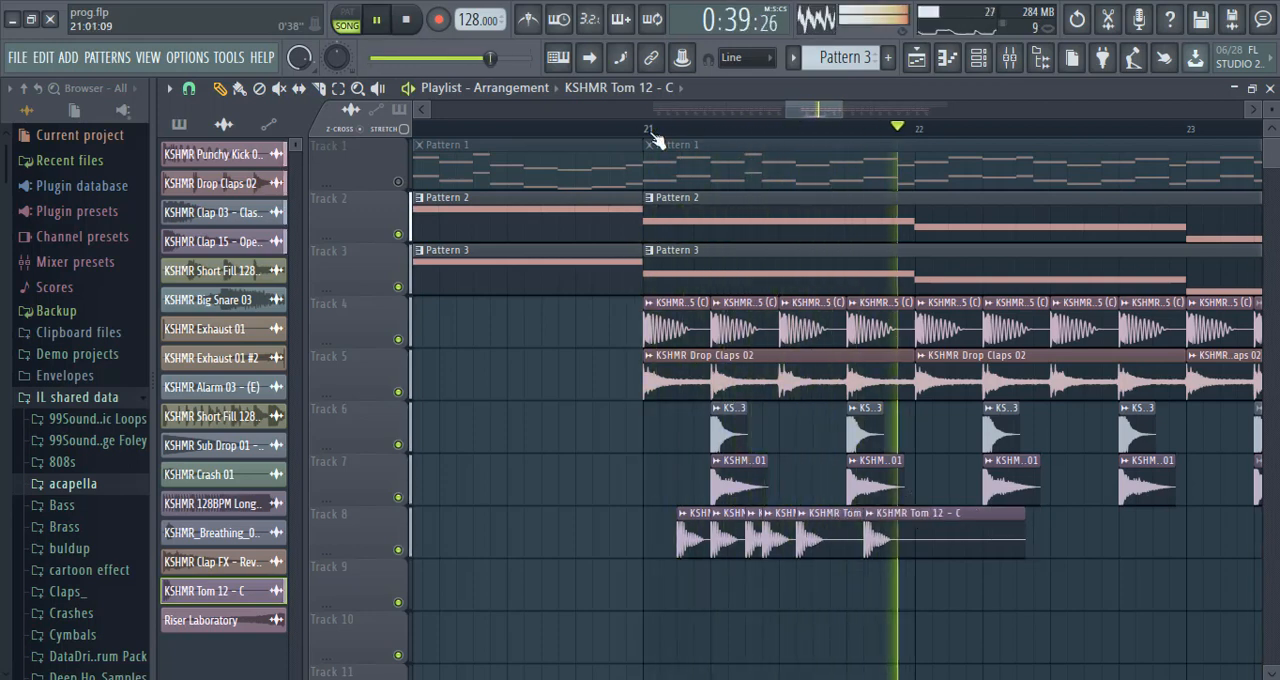
key(space)
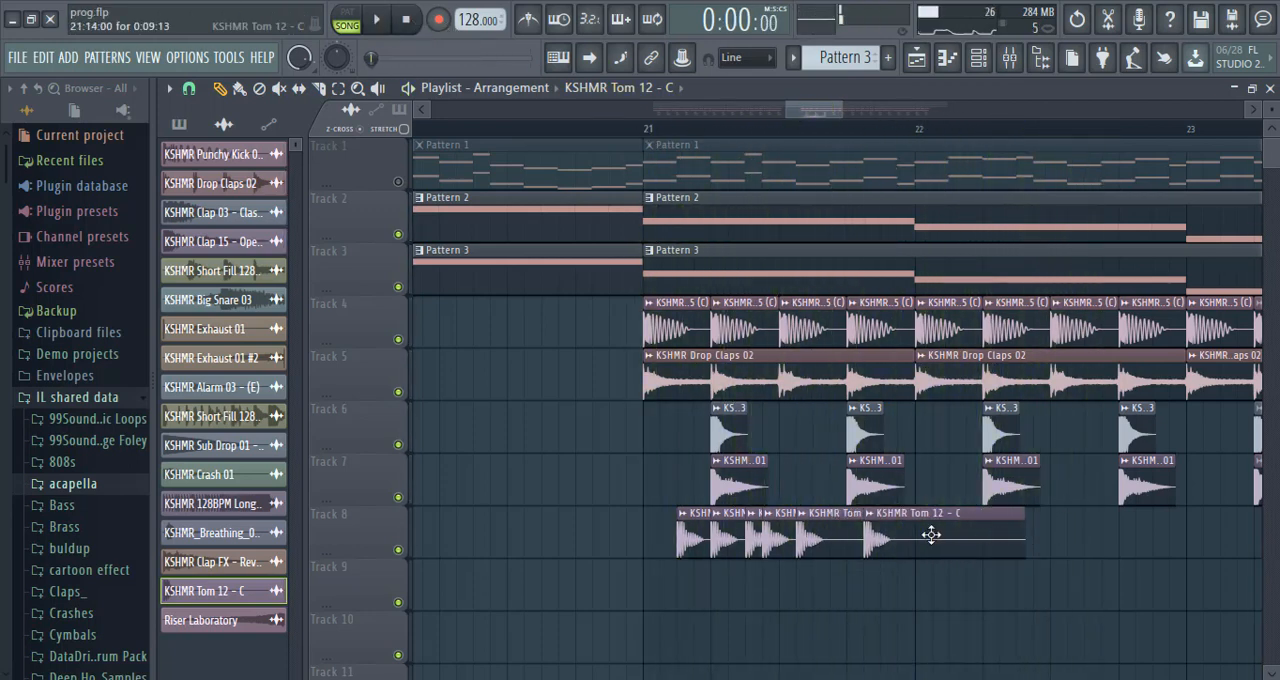
drag(840, 582, 856, 492)
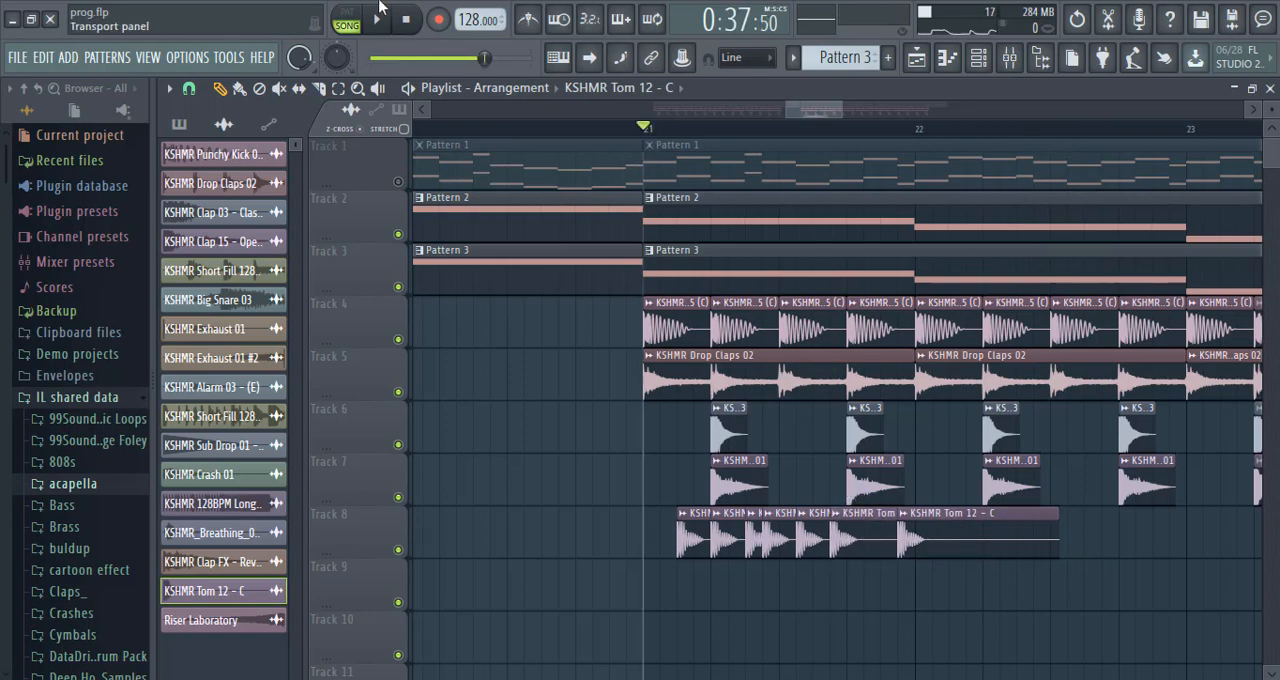
click(379, 30)
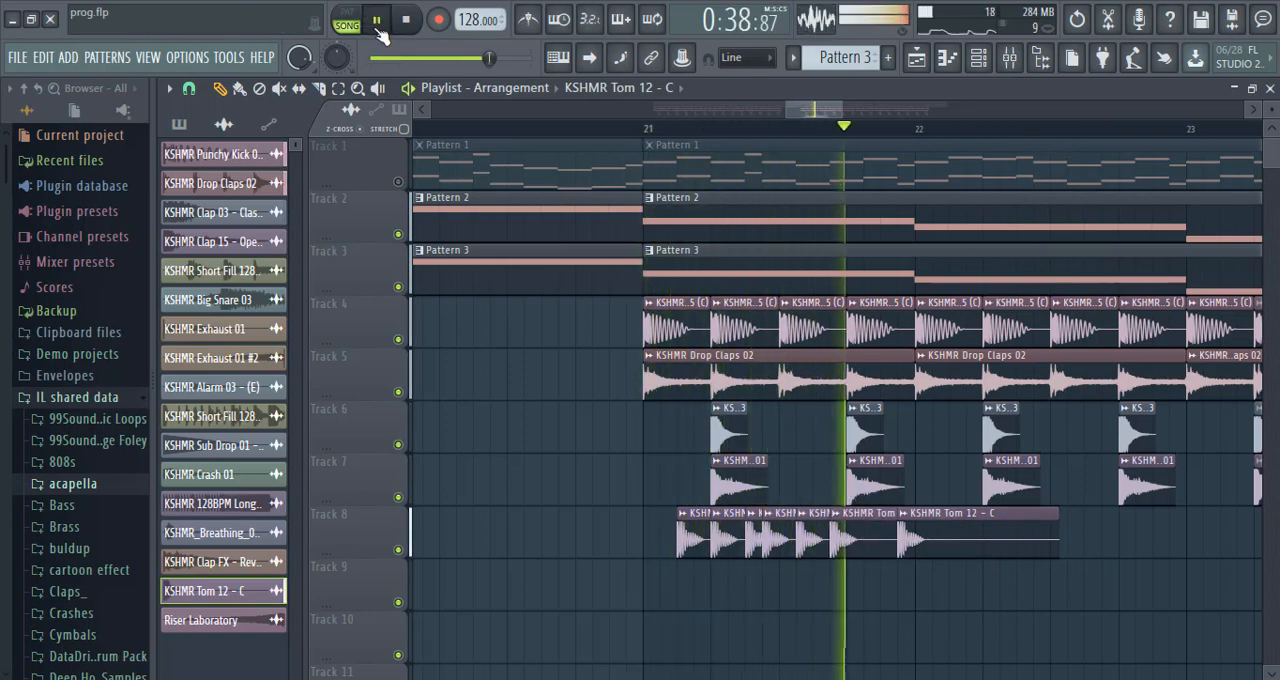
key(space)
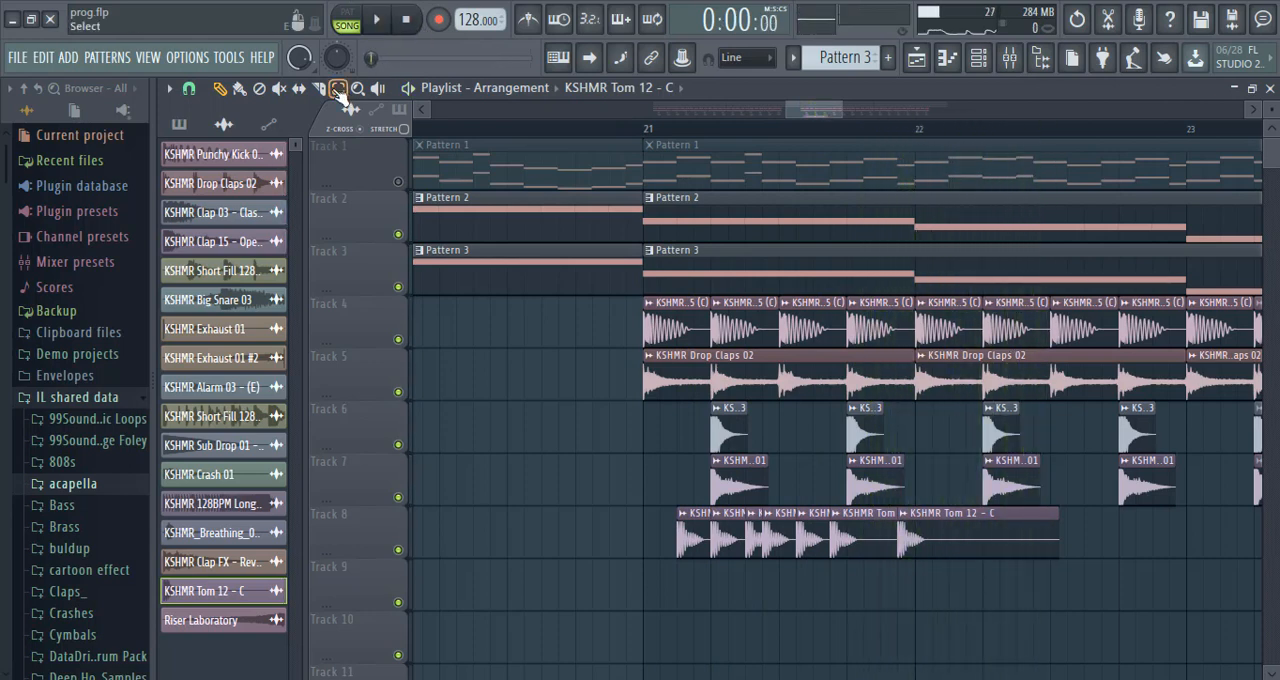
Select the whole bar 21 tom pattern on Track 8 and repeat it along the track through bar 26.
drag(1000, 550, 708, 575)
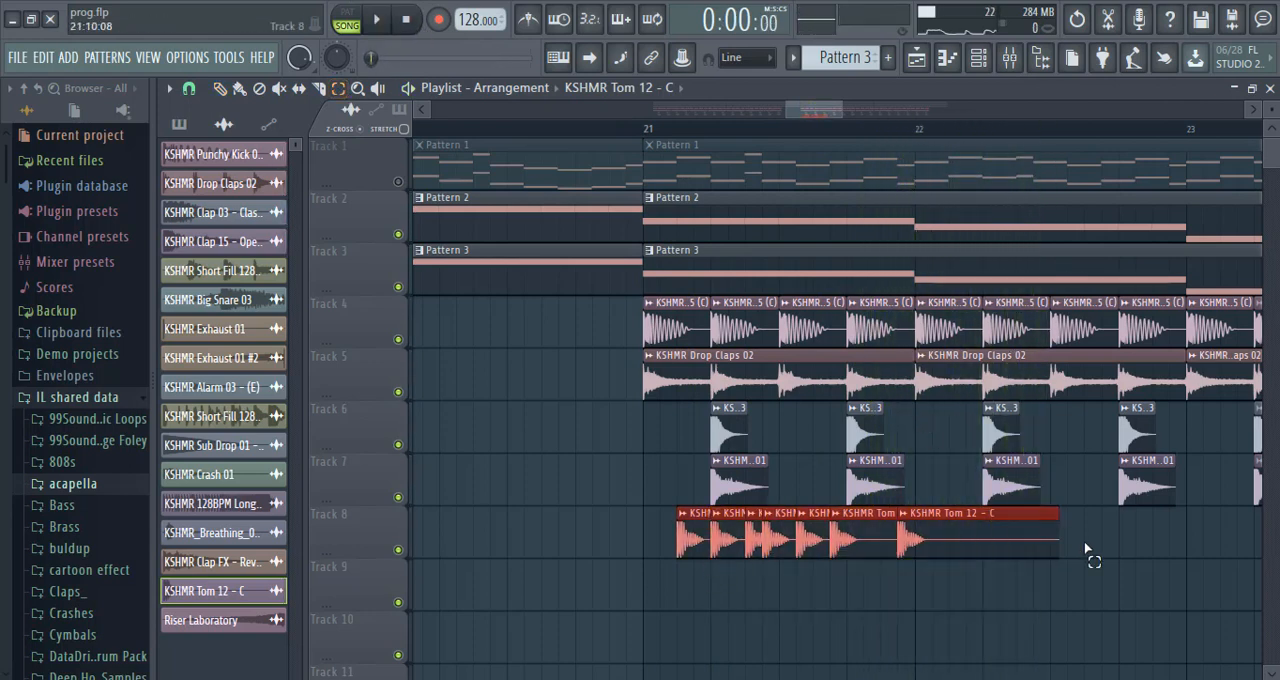
key(ctrl+v)
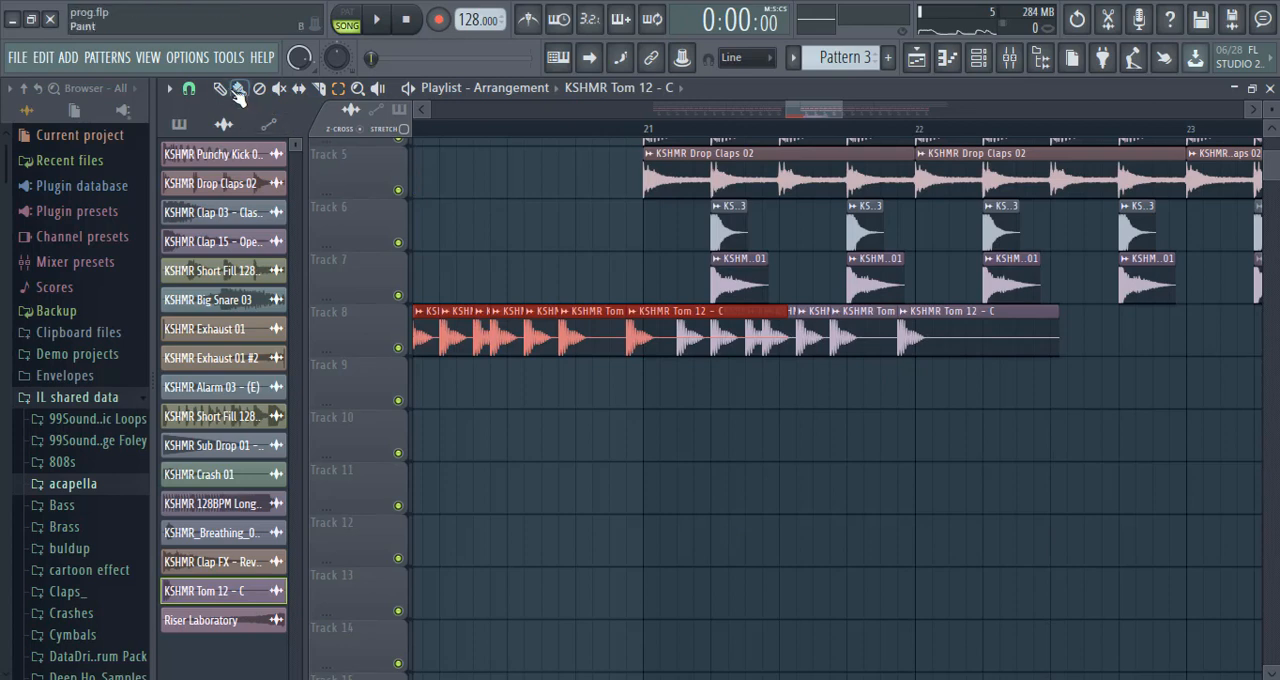
drag(755, 350, 1123, 331)
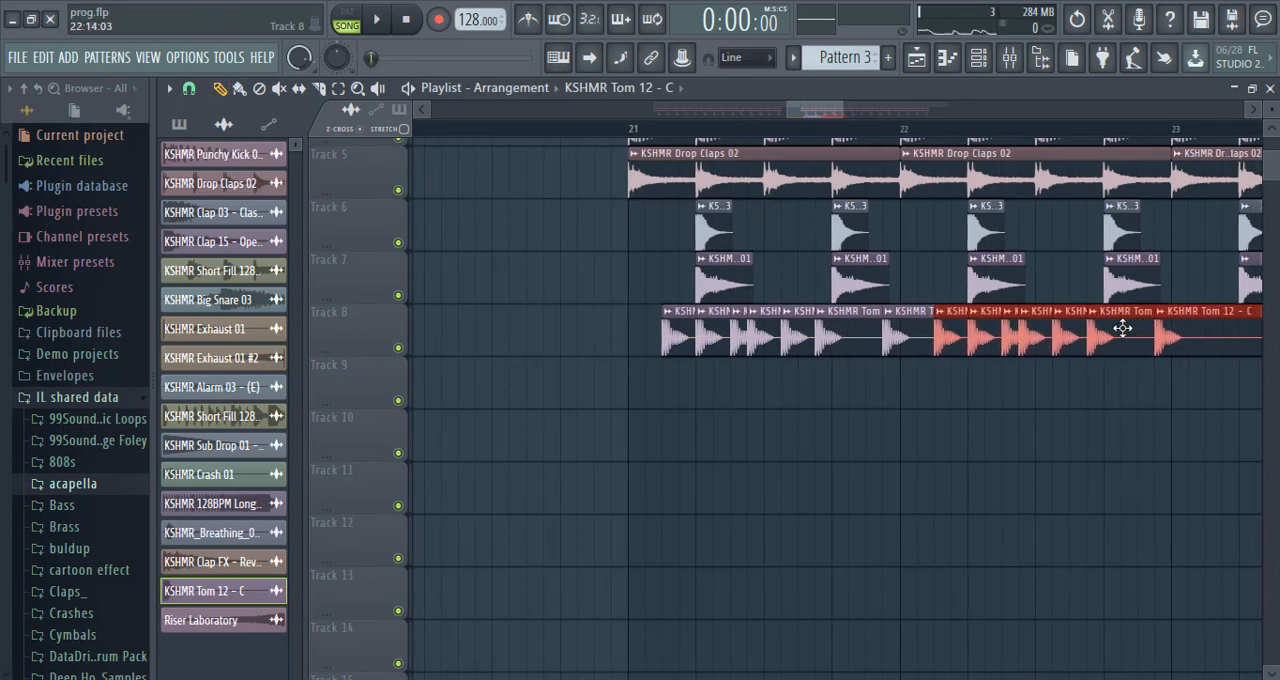
Play the song from bar 20 to hear the tom loop enter with the kick and claps.
click(377, 20)
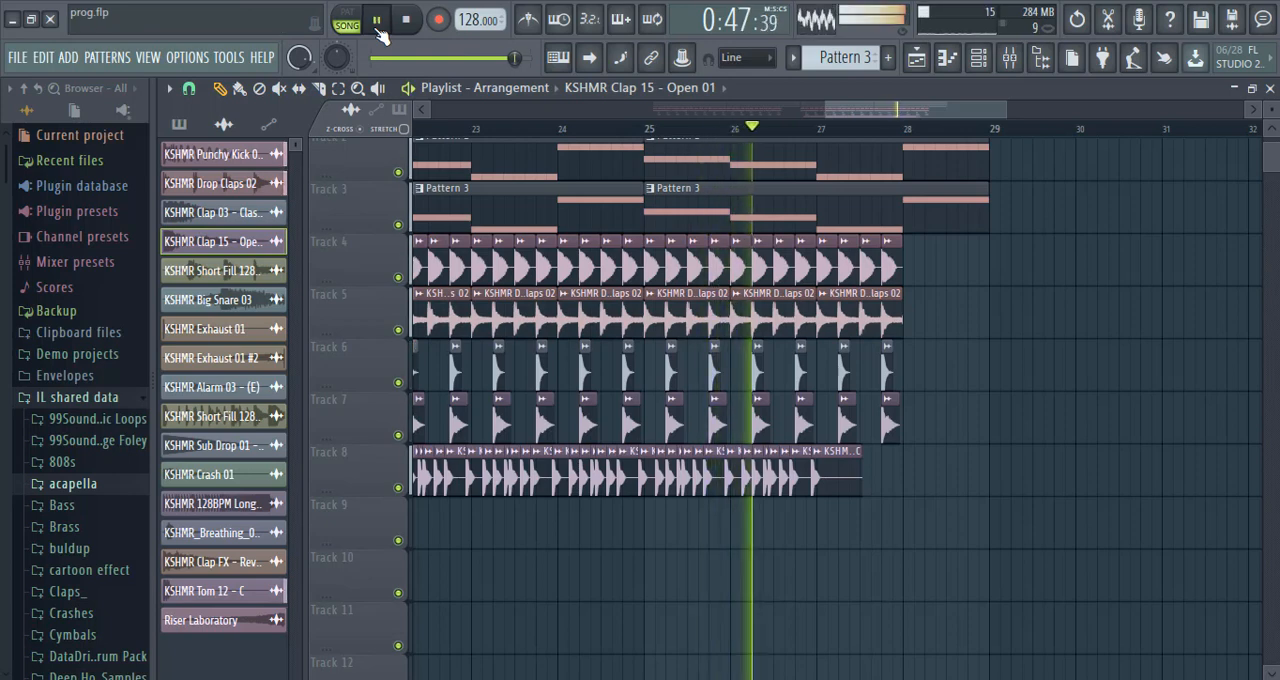
drag(887, 111, 740, 142)
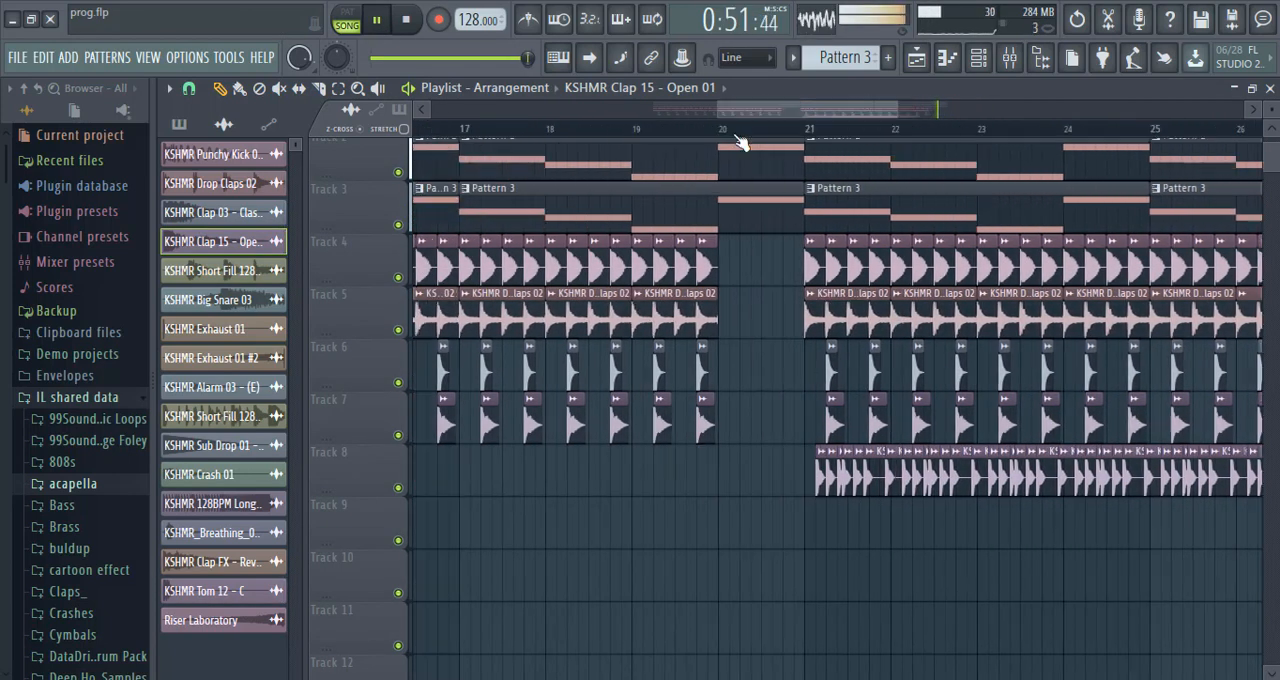
click(740, 138)
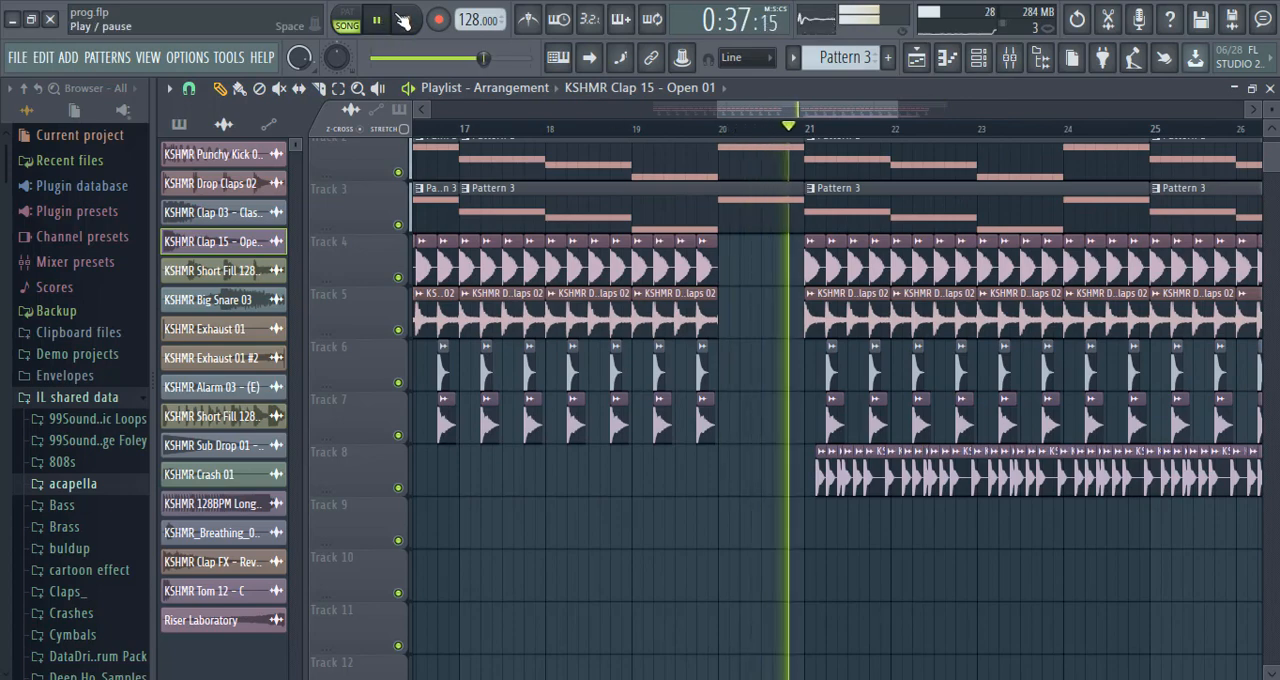
Clear the drums from beat 1 of bar 21 except a kick on step 3, deleting the first tom, and play from there.
drag(896, 110, 853, 107)
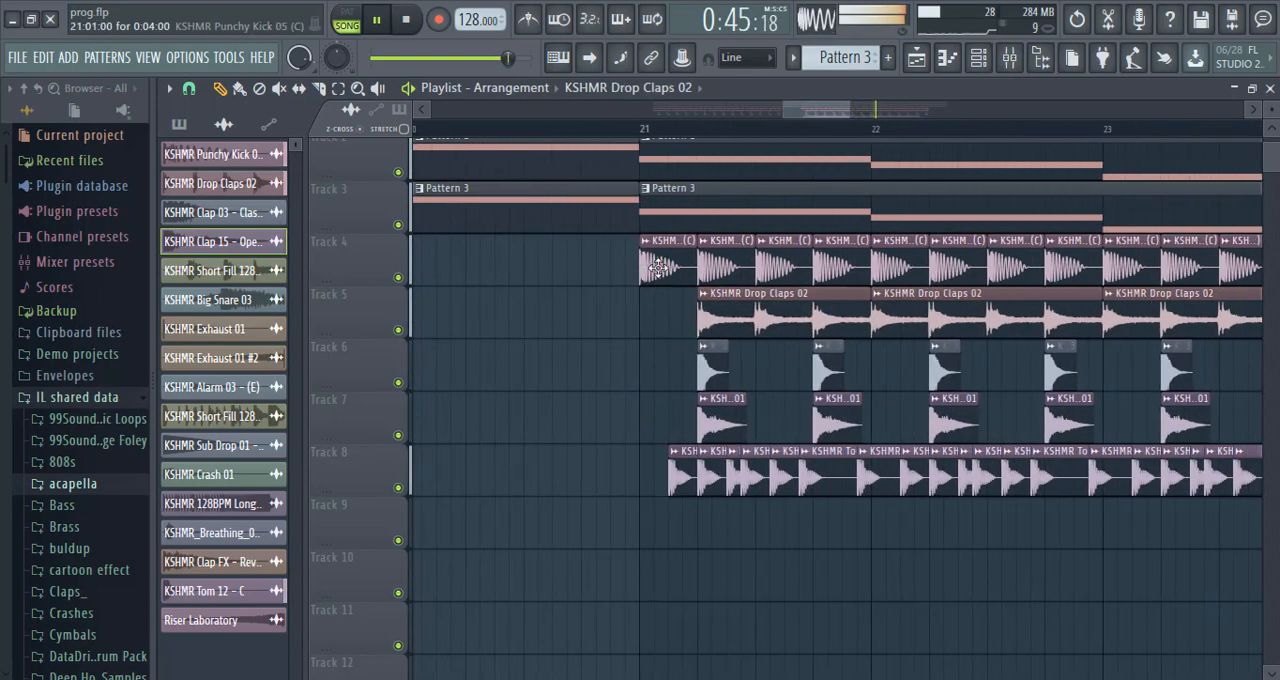
right_click(688, 477)
click(638, 131)
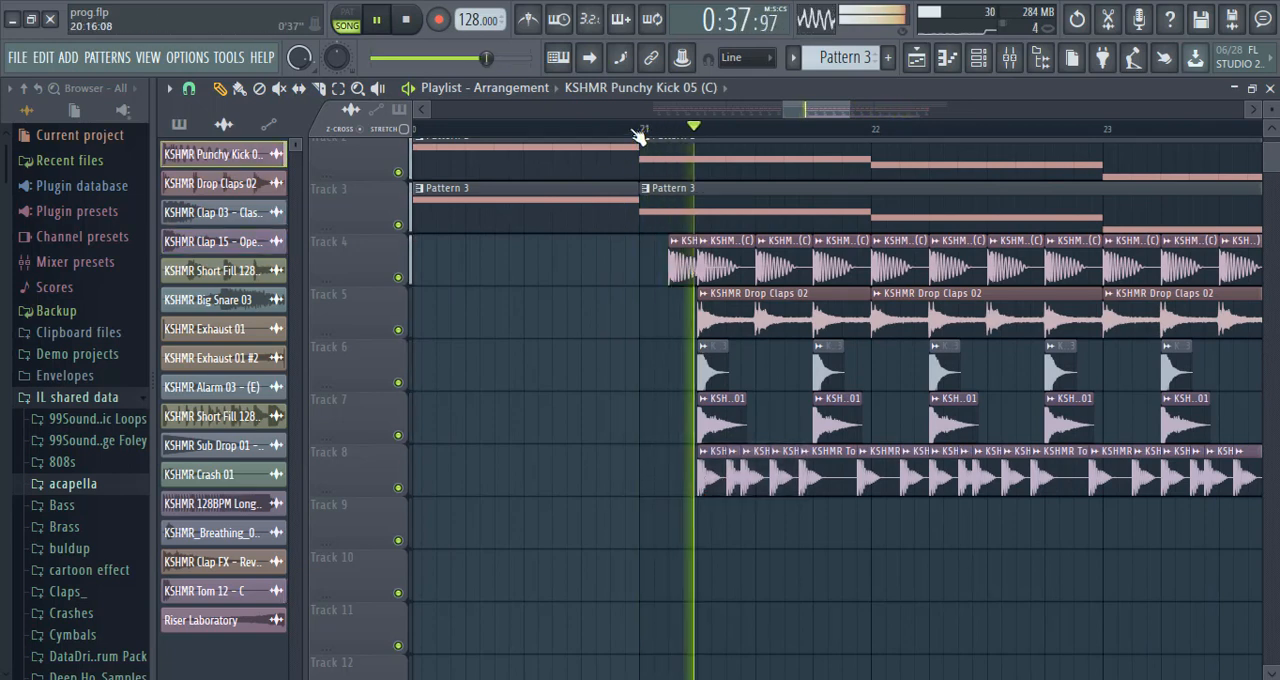
drag(784, 108, 675, 108)
click(378, 18)
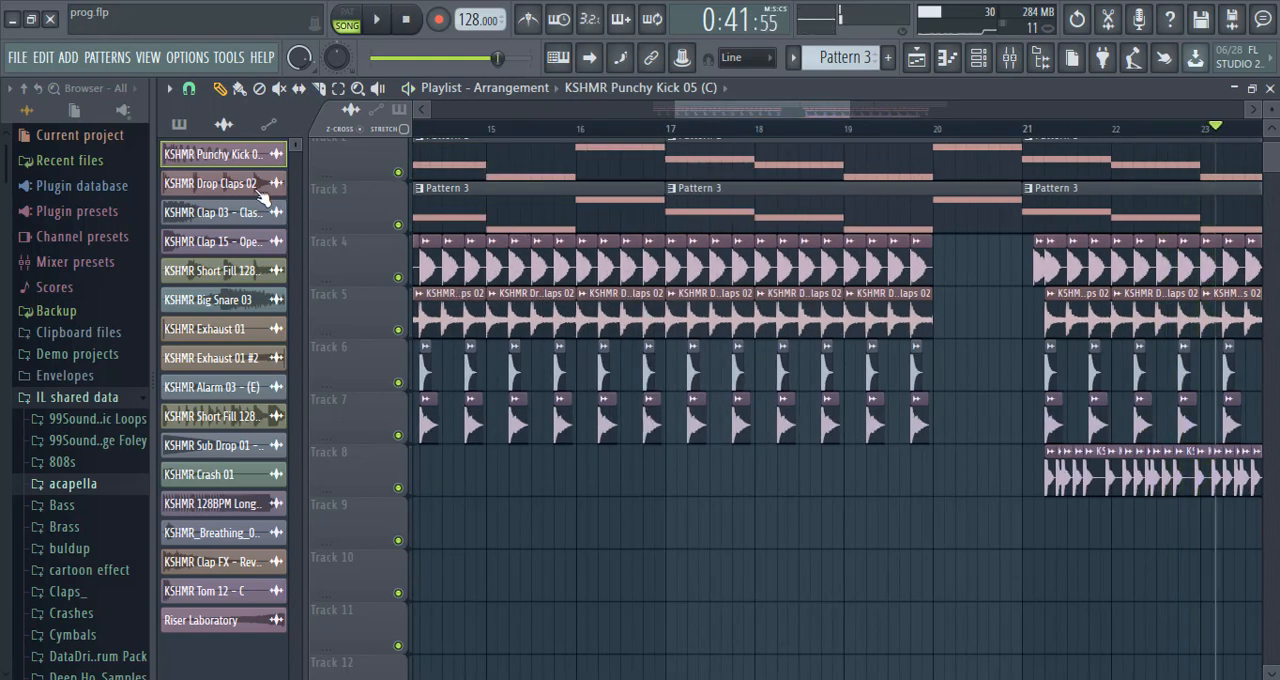
Place KSHMR Short Fill 128BPM 03 at bar 20 on Track 8, play the transition into bar 21, and stop.
click(934, 482)
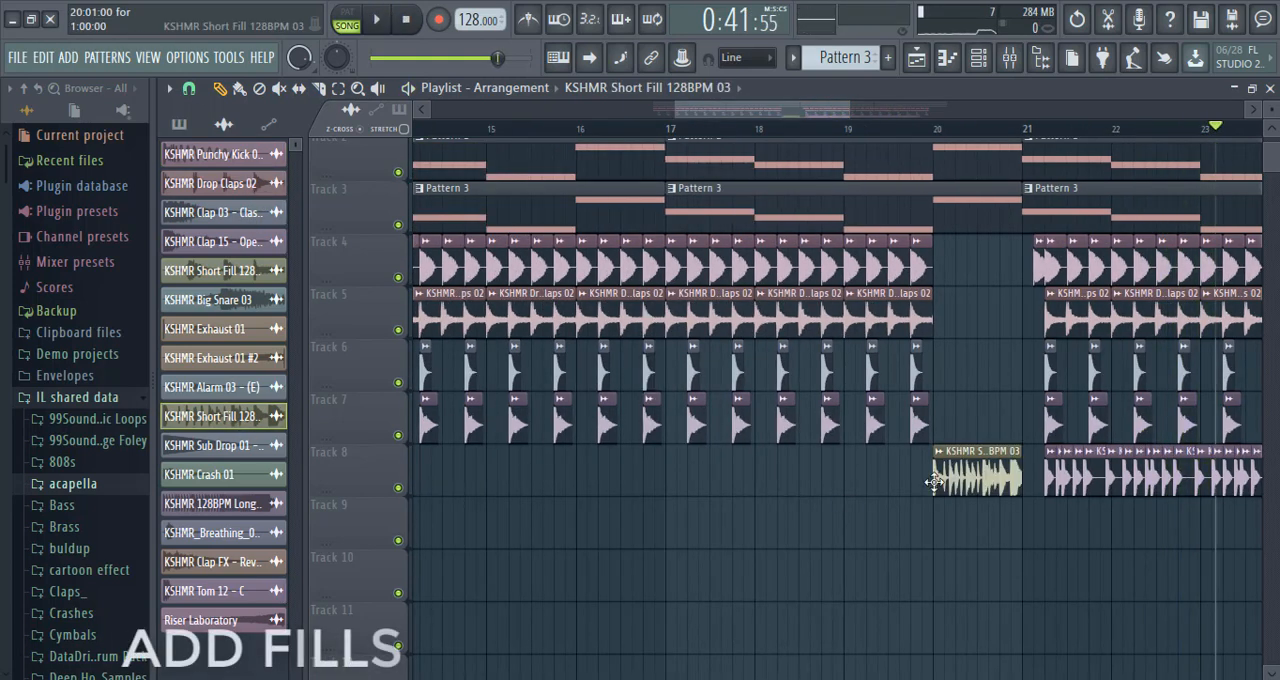
click(378, 19)
drag(826, 108, 897, 122)
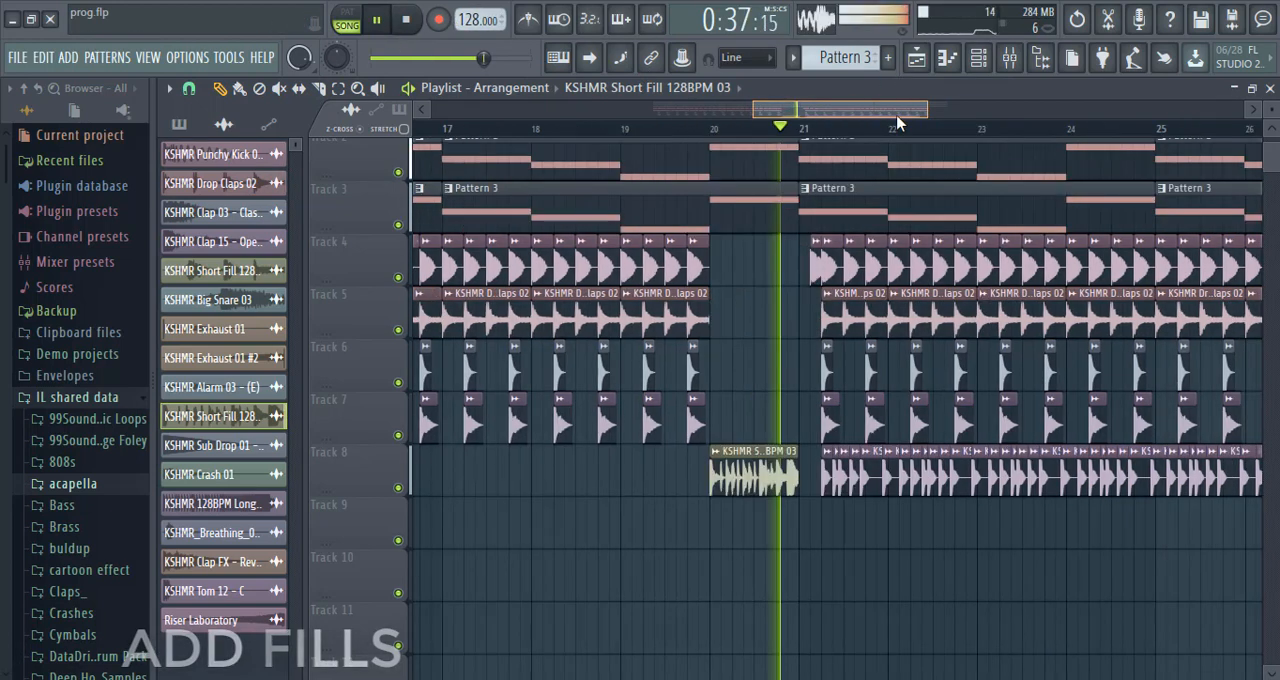
click(407, 21)
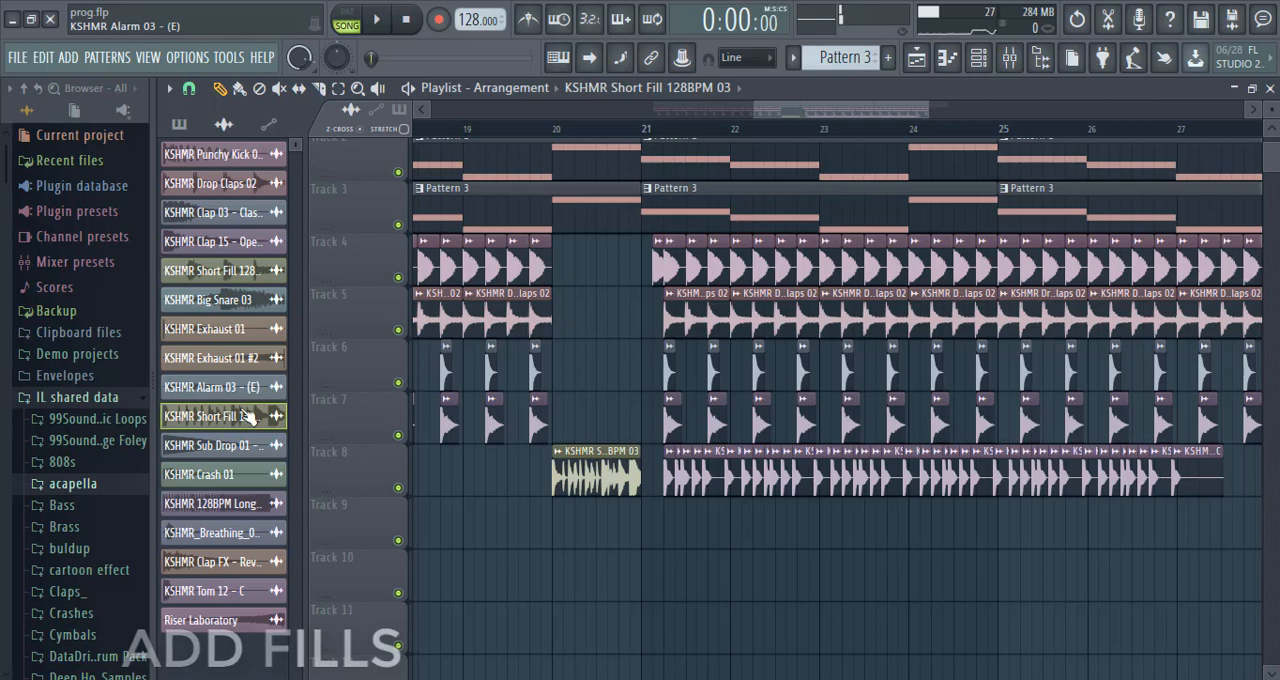
Place KSHMR Sub Drop 01 - Long (C) at bar 20 on Track 9 beneath the fill and play from bar 20.
click(548, 535)
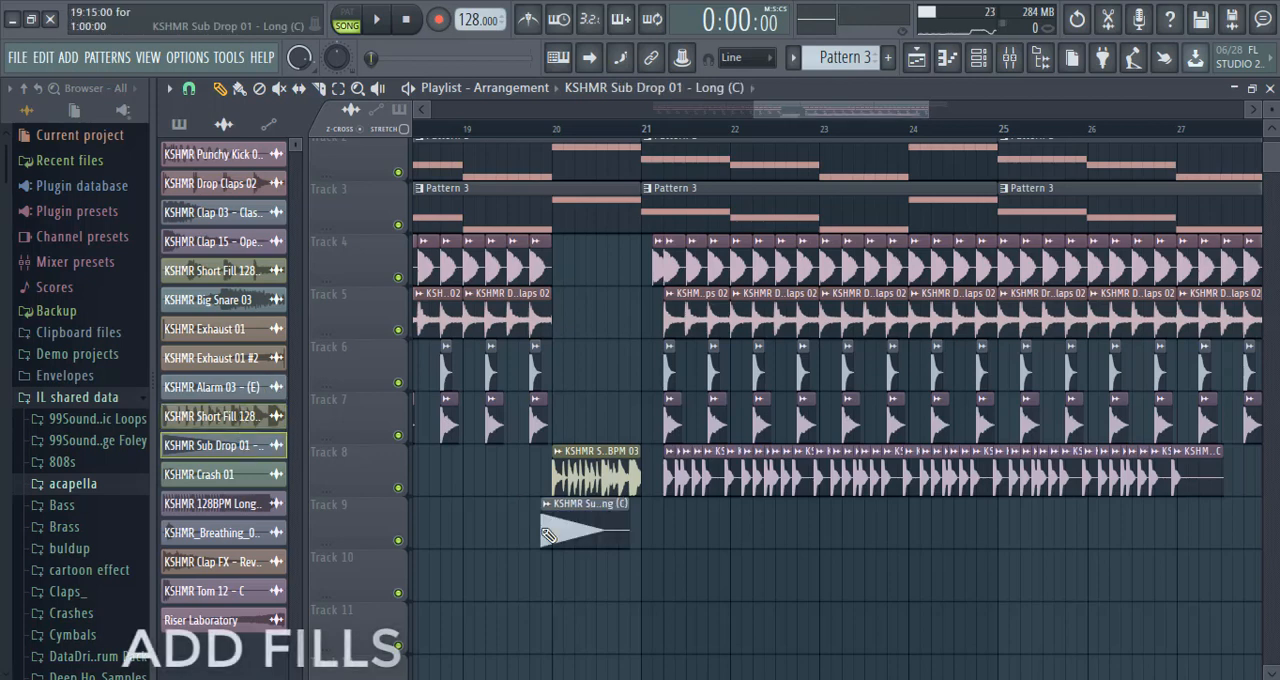
click(543, 126)
click(378, 22)
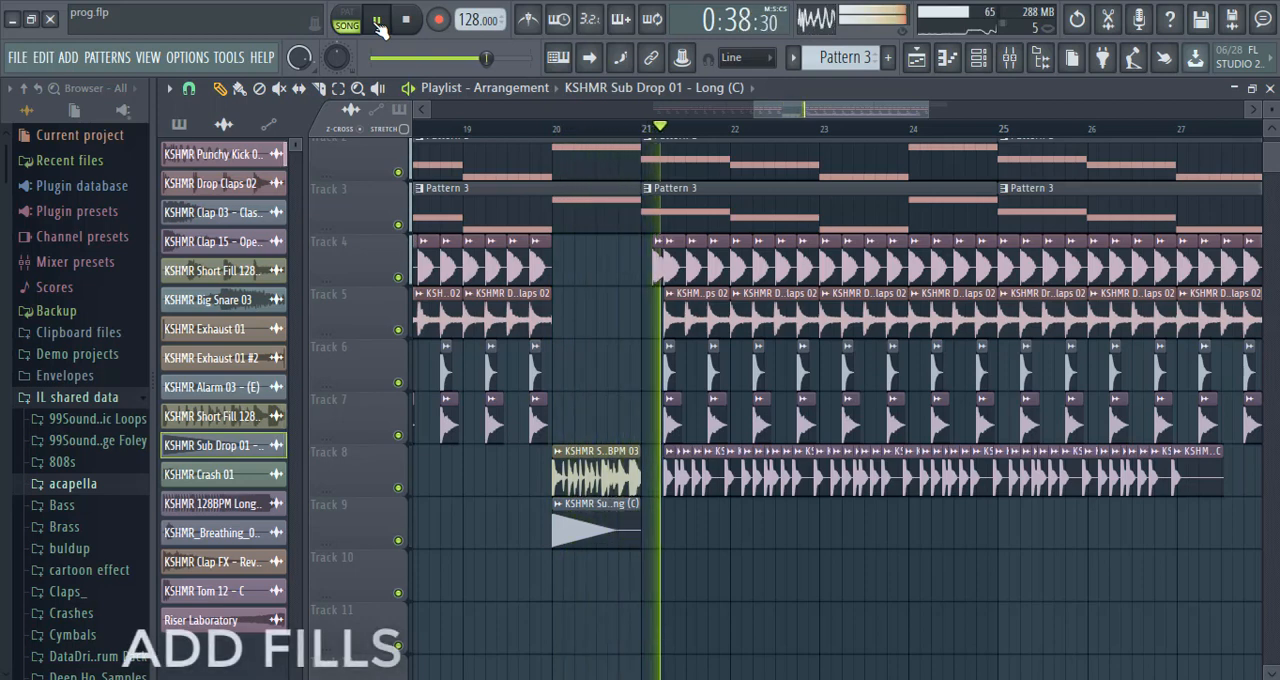
Place KSHMR_Breathing_07_Short_Breath on Track 10 at step 13 of bar 20, play the transition from bar 20, and stop.
click(558, 133)
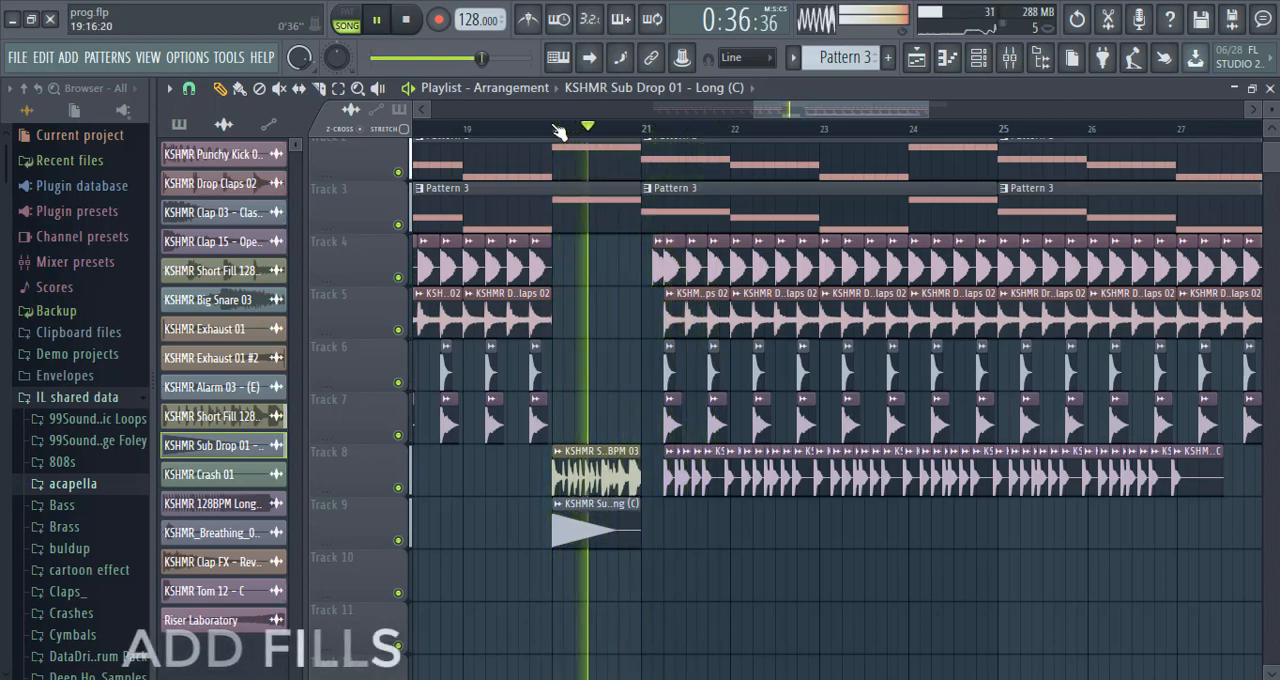
click(407, 22)
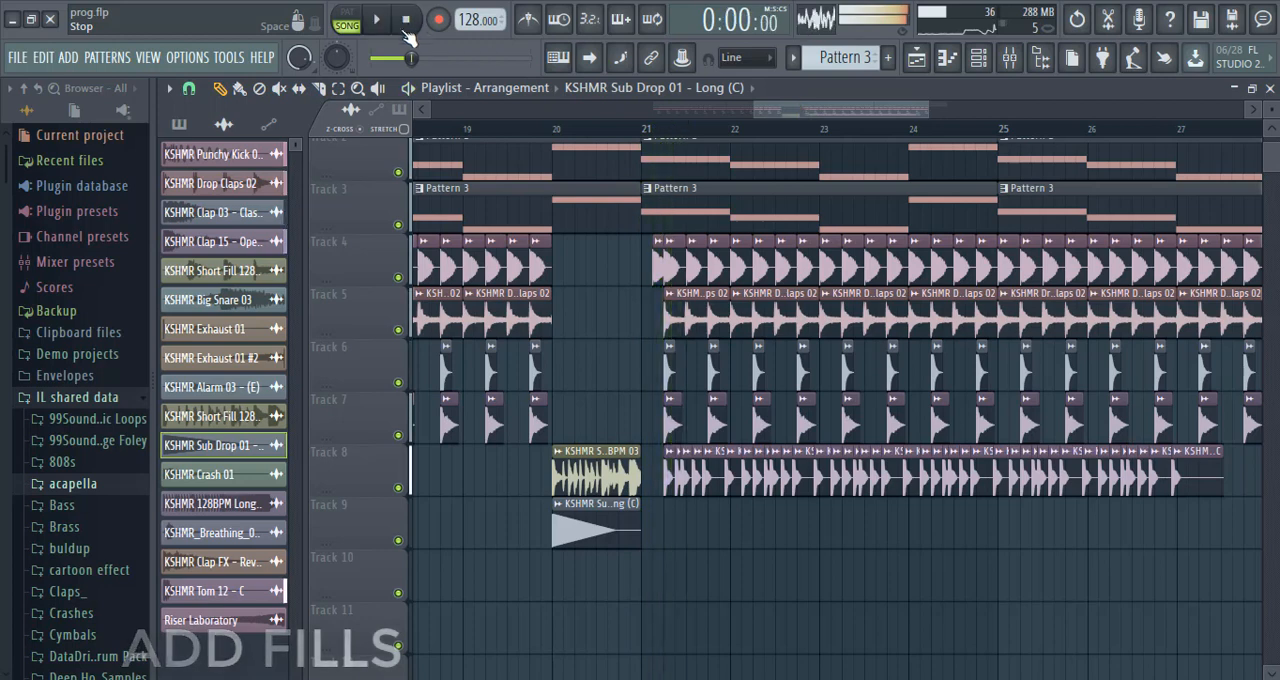
click(213, 302)
click(210, 532)
click(615, 575)
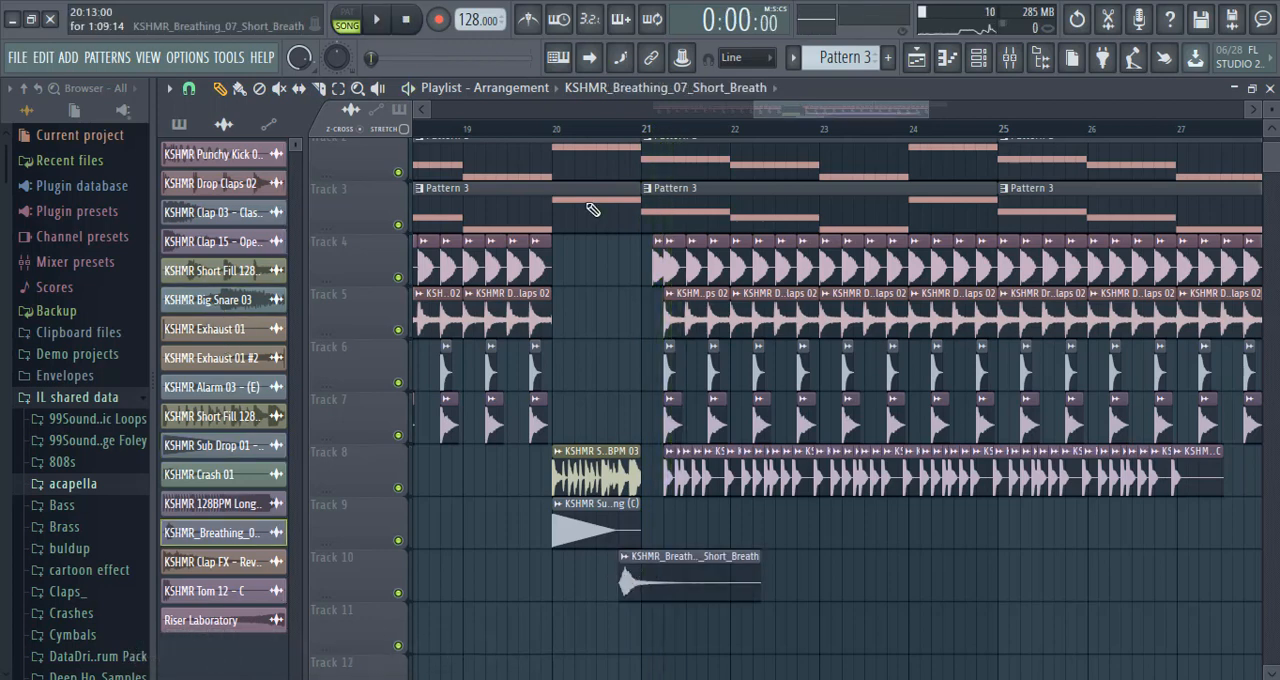
click(383, 22)
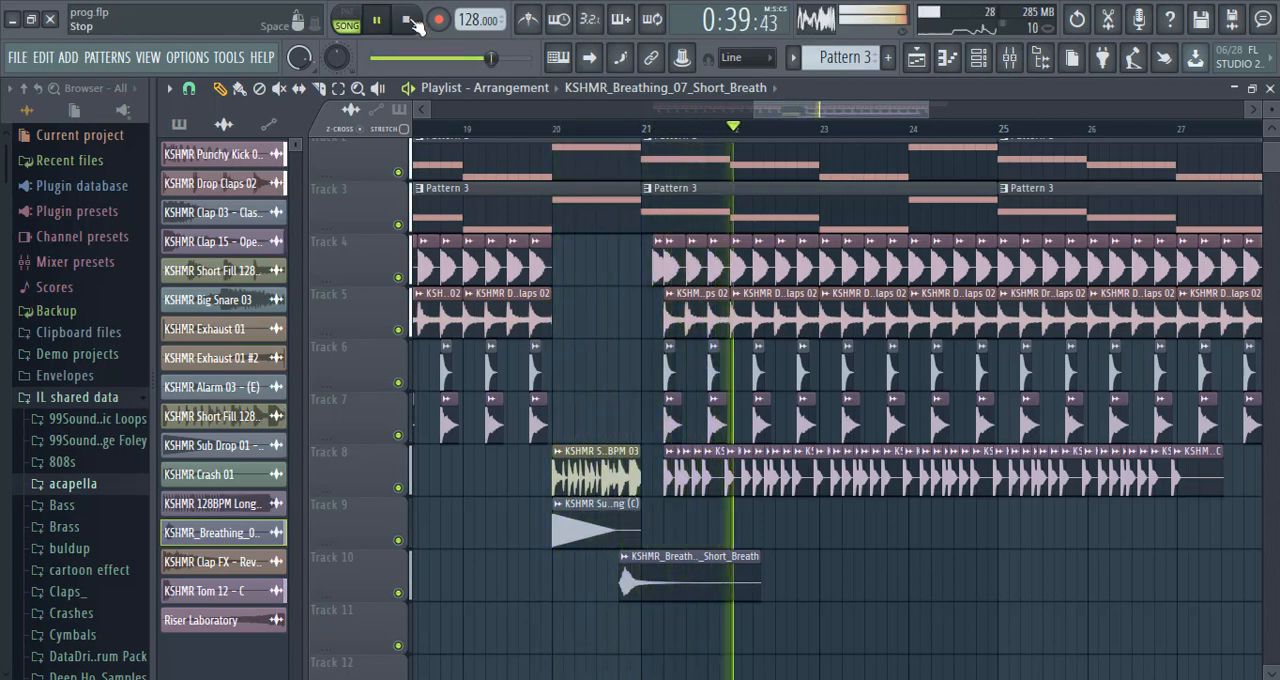
click(408, 20)
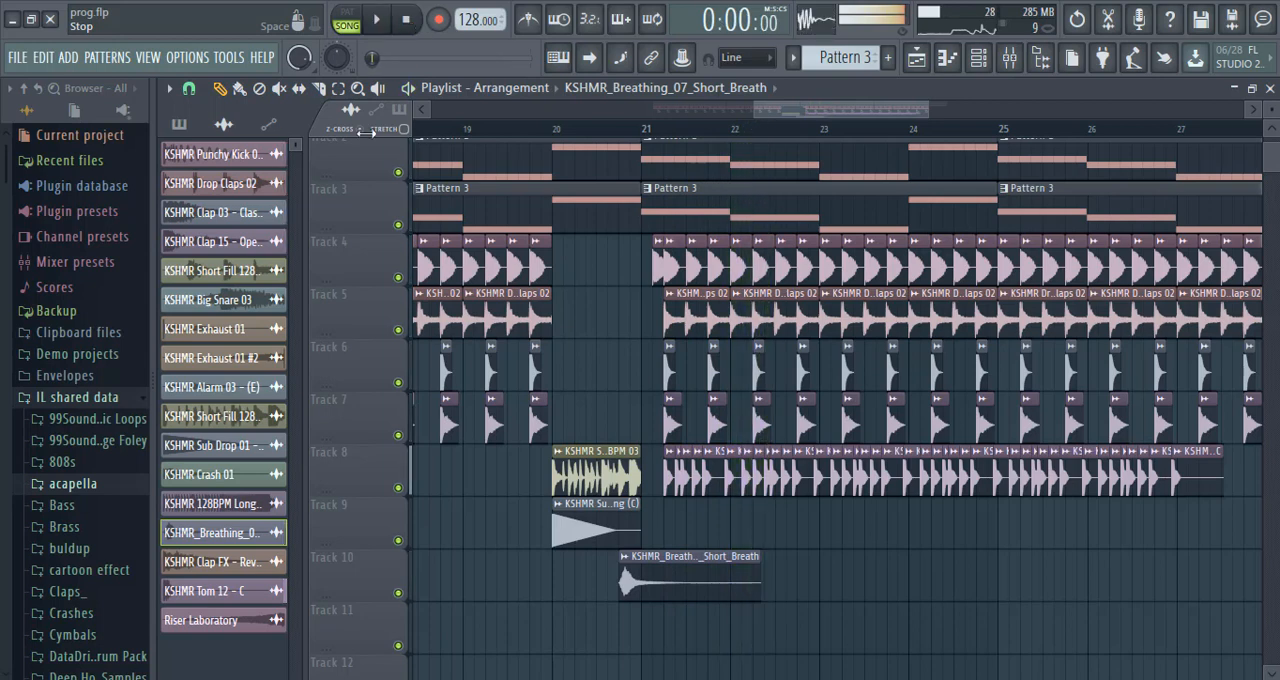
Place KSHMR Crash 01 on Track 9 at step 5 of bar 21 and play the transition from late bar 20.
click(205, 474)
click(686, 530)
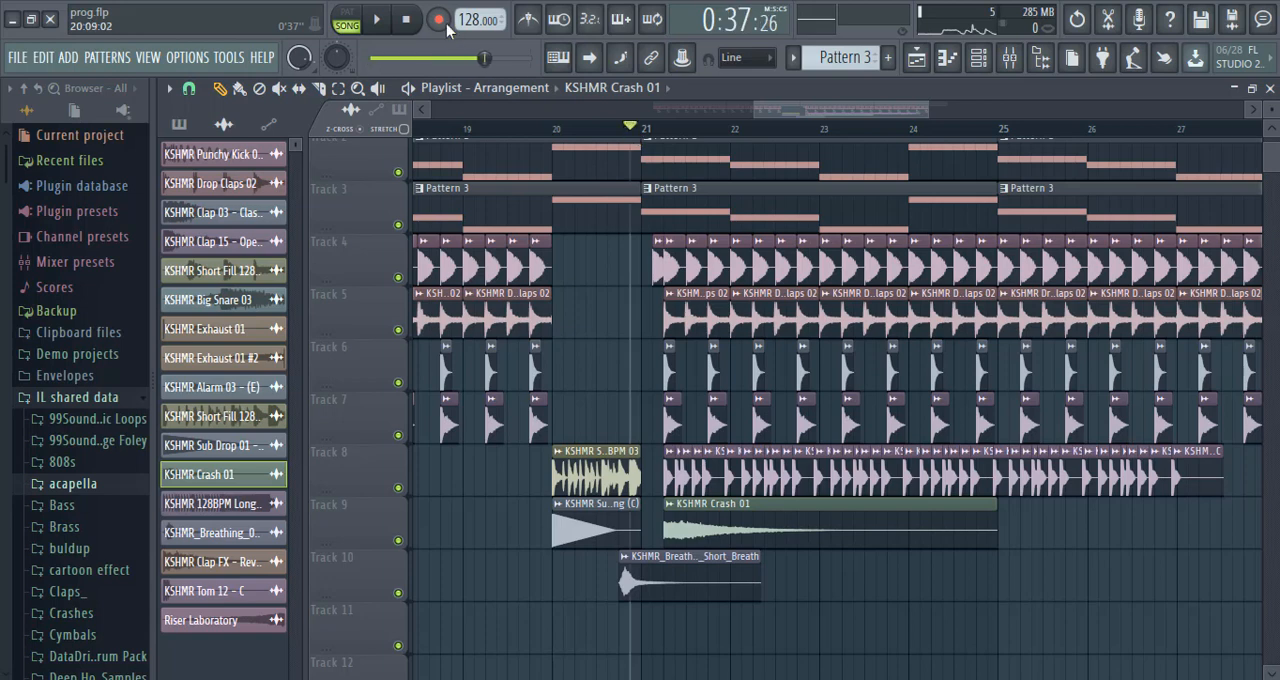
click(381, 22)
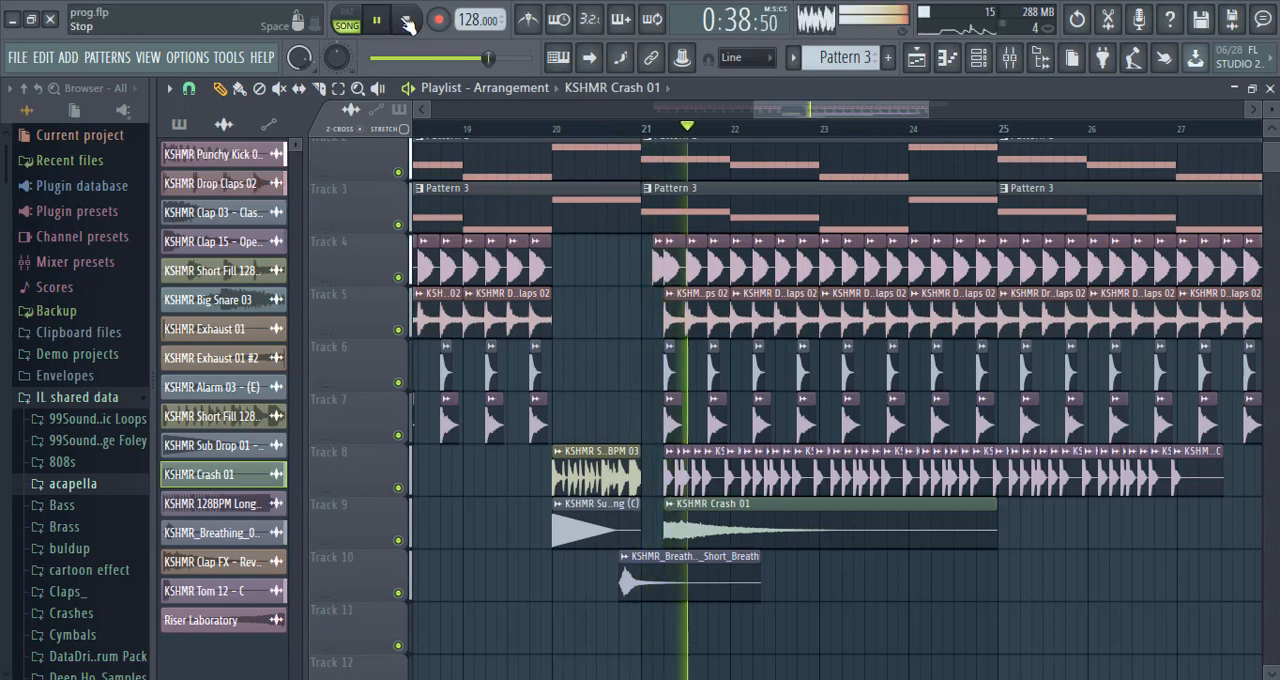
Solo Track 9 and open the Kickstart effect on the KSHMR Crash 01 mixer track.
right_click(398, 540)
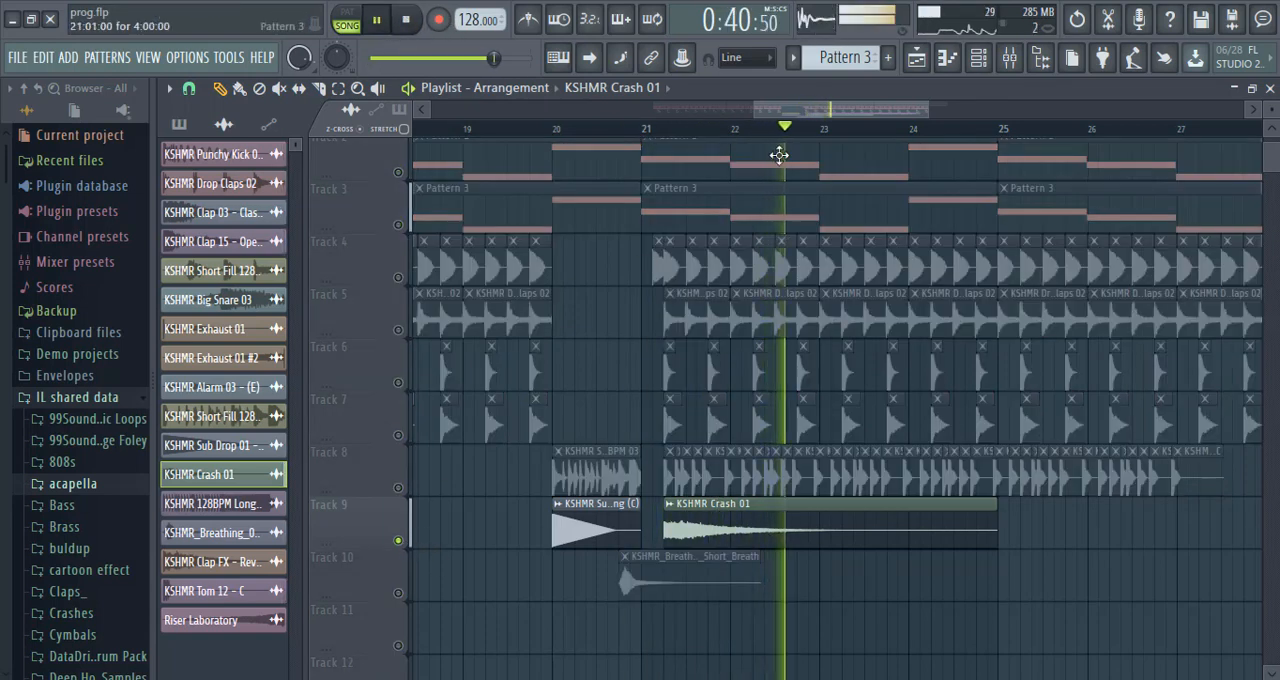
double_click(746, 505)
click(1010, 58)
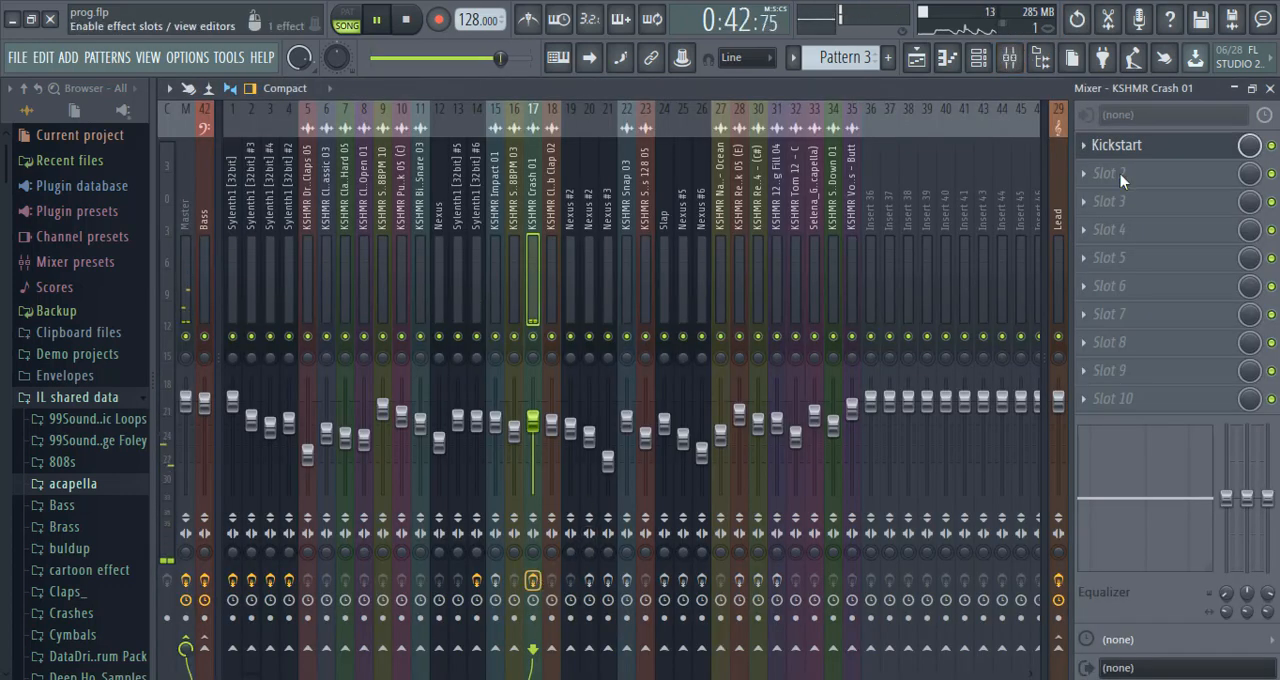
click(1168, 150)
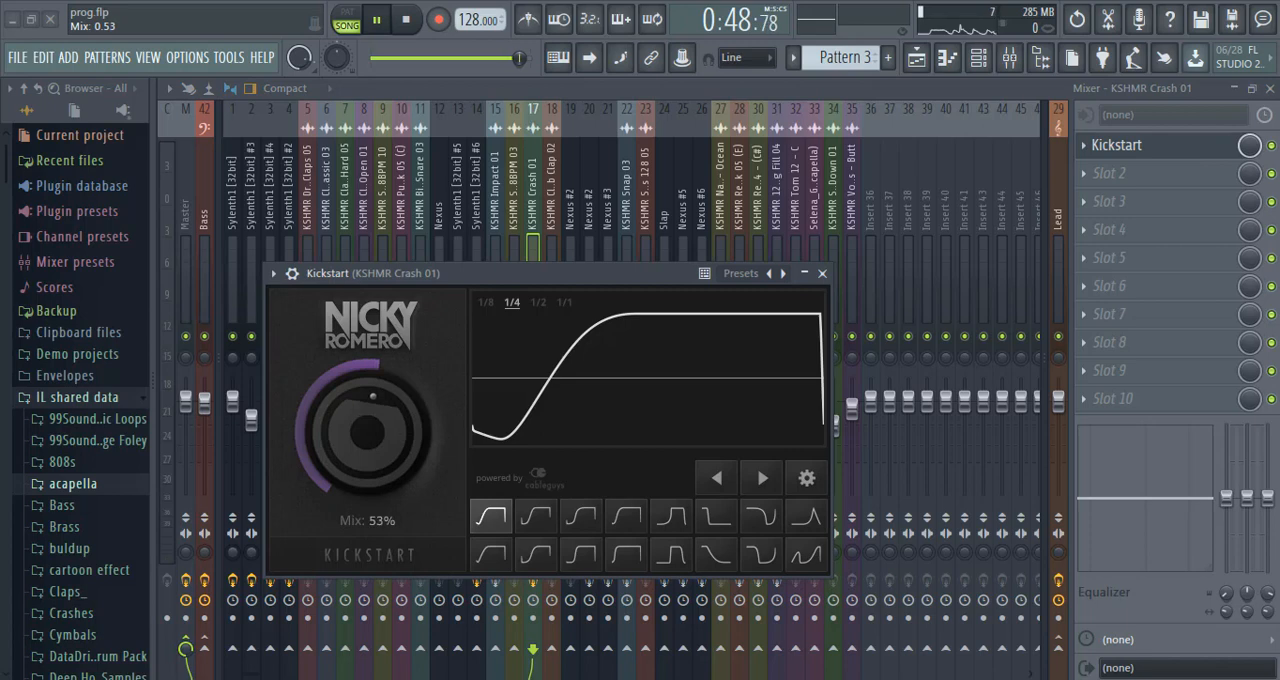
Return to the playlist, play from late bar 20 while unmuting Tracks 2 to 8 and Track 10, and stop.
click(916, 58)
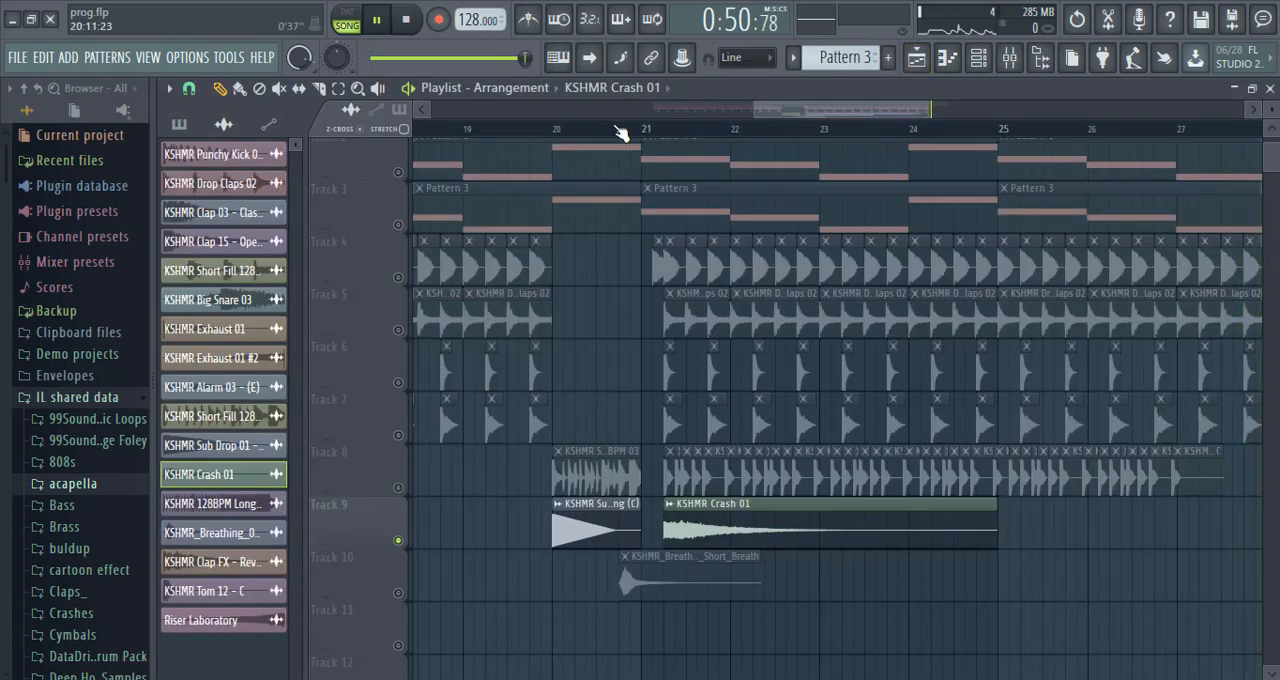
click(622, 128)
click(398, 224)
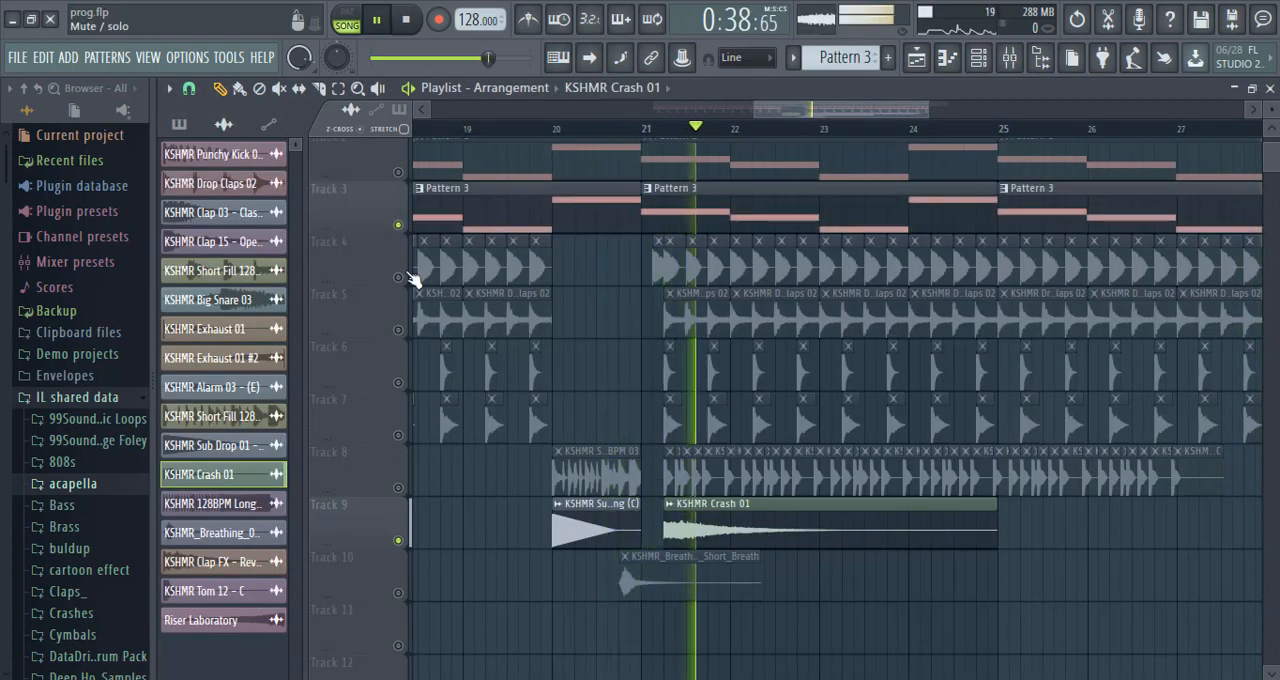
click(398, 277)
click(399, 330)
click(399, 383)
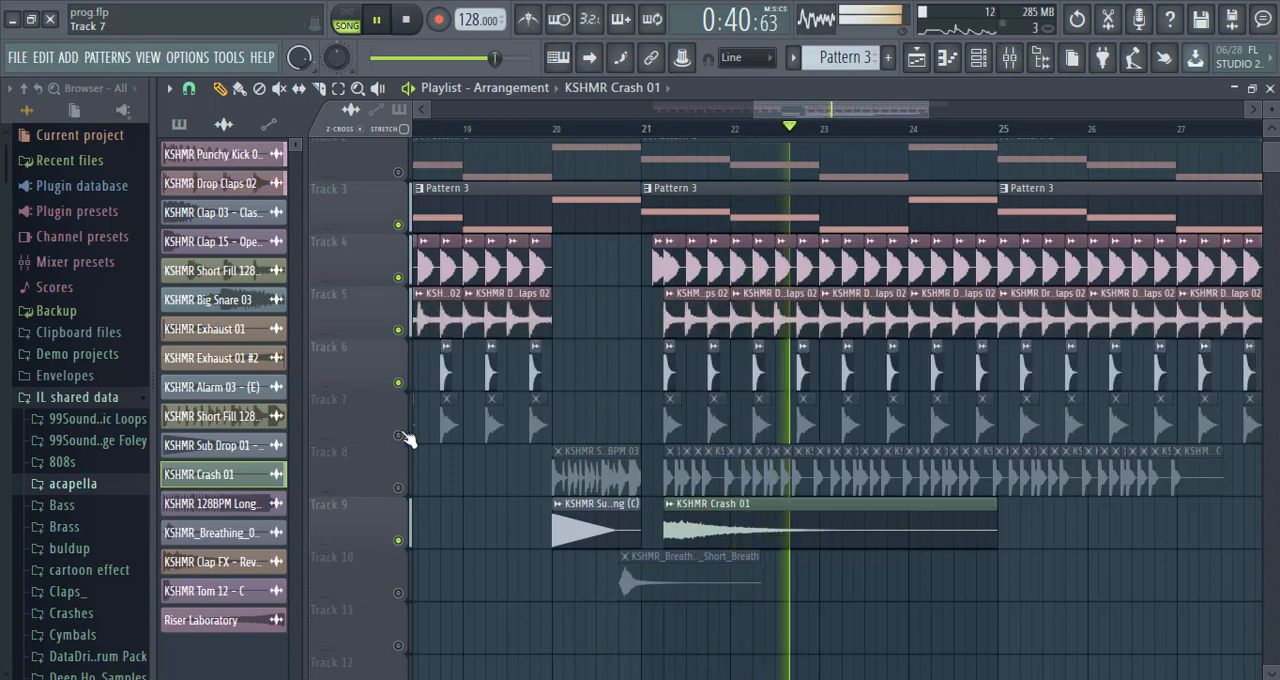
click(399, 435)
click(400, 488)
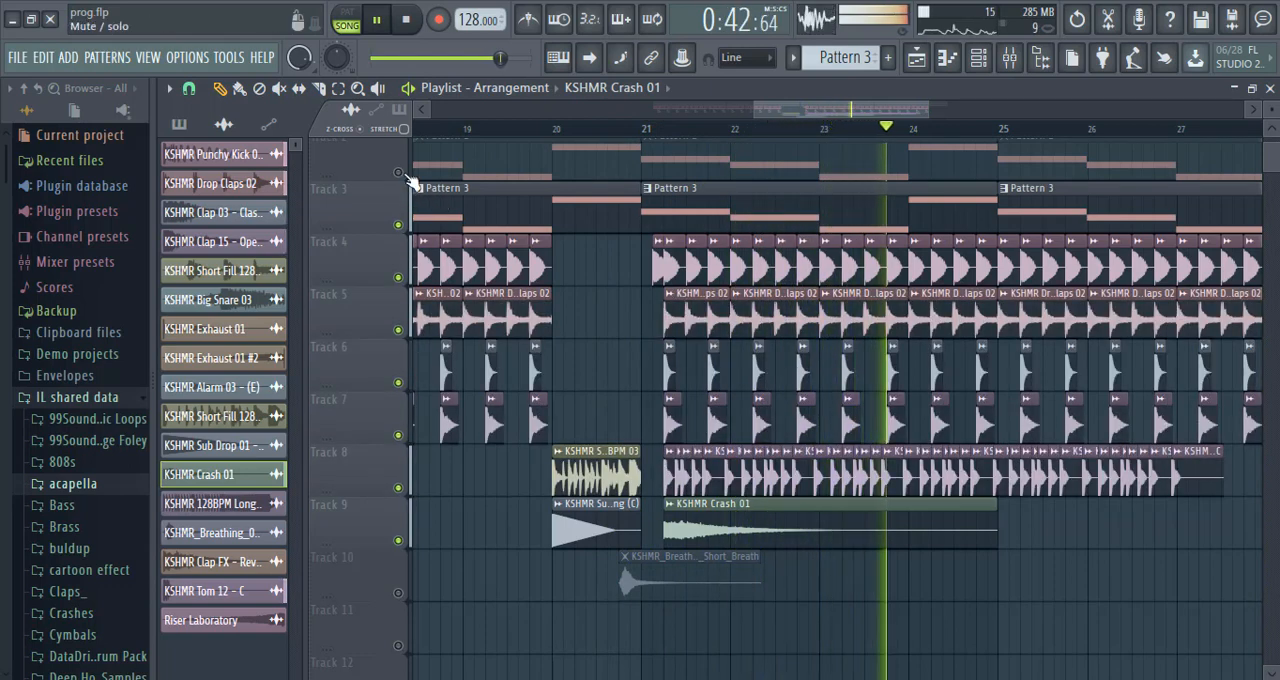
click(619, 128)
key(space)
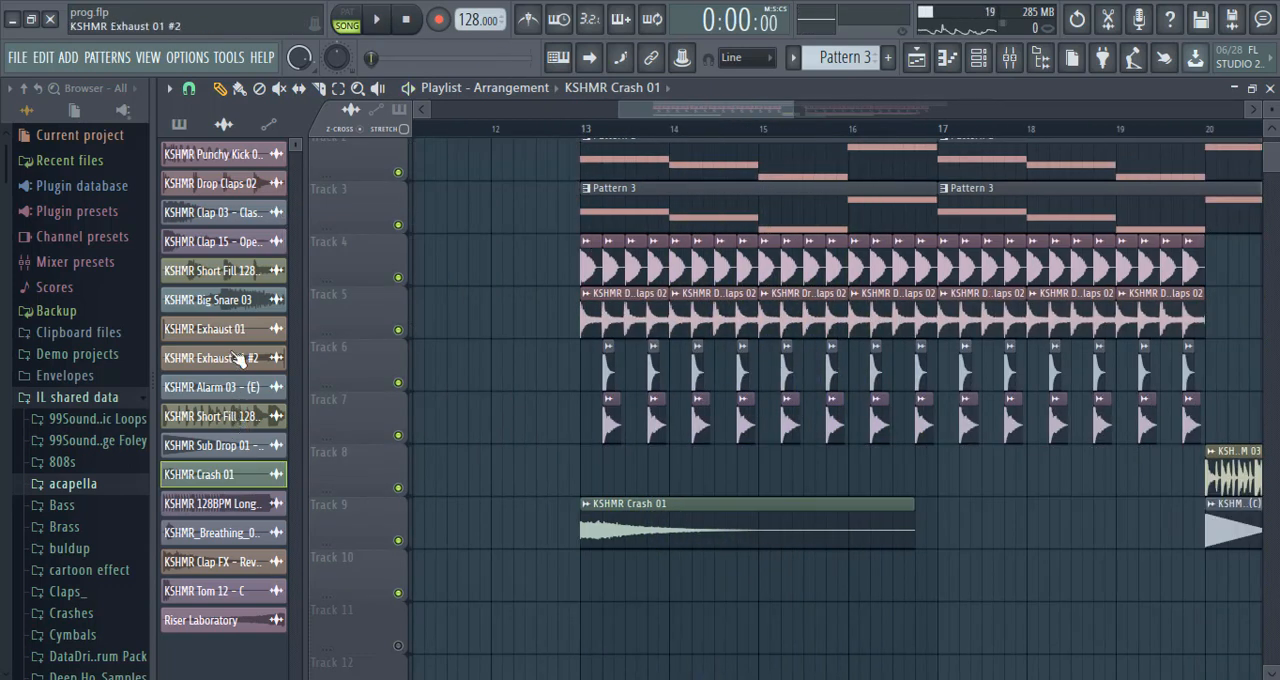
Place KSHMR Exhaust 01 on Track 8 and align its start to bar 13.
click(578, 478)
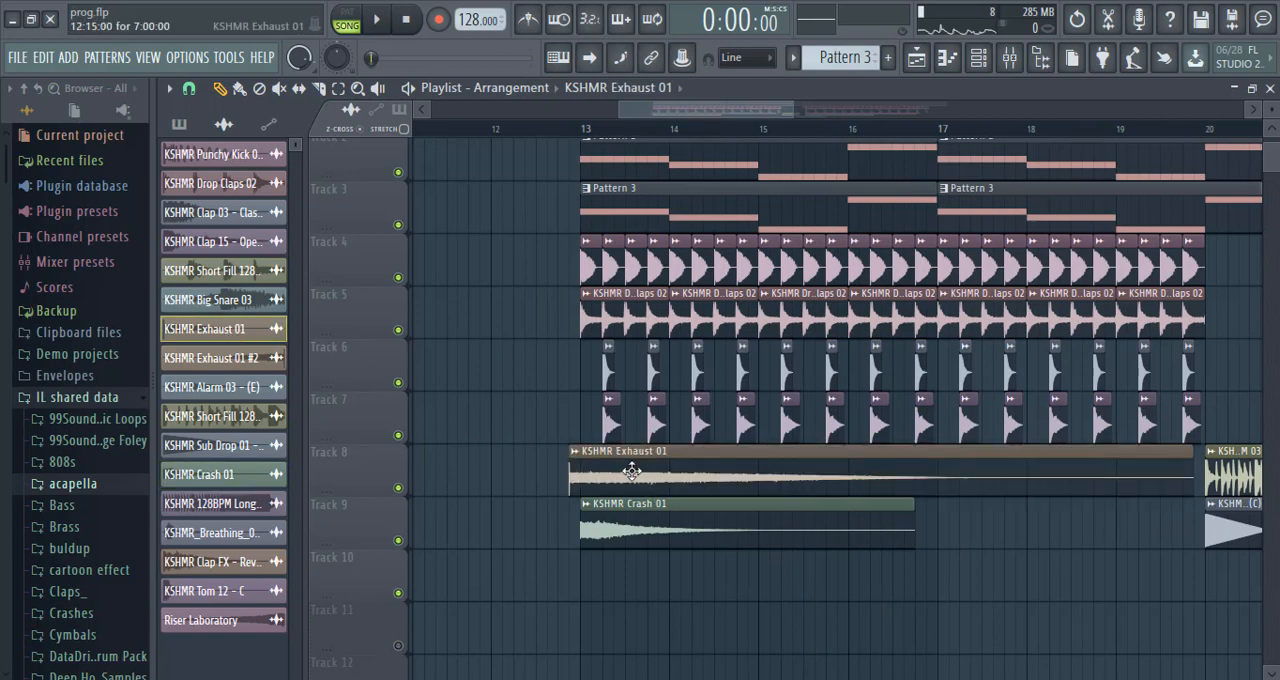
drag(567, 483, 575, 483)
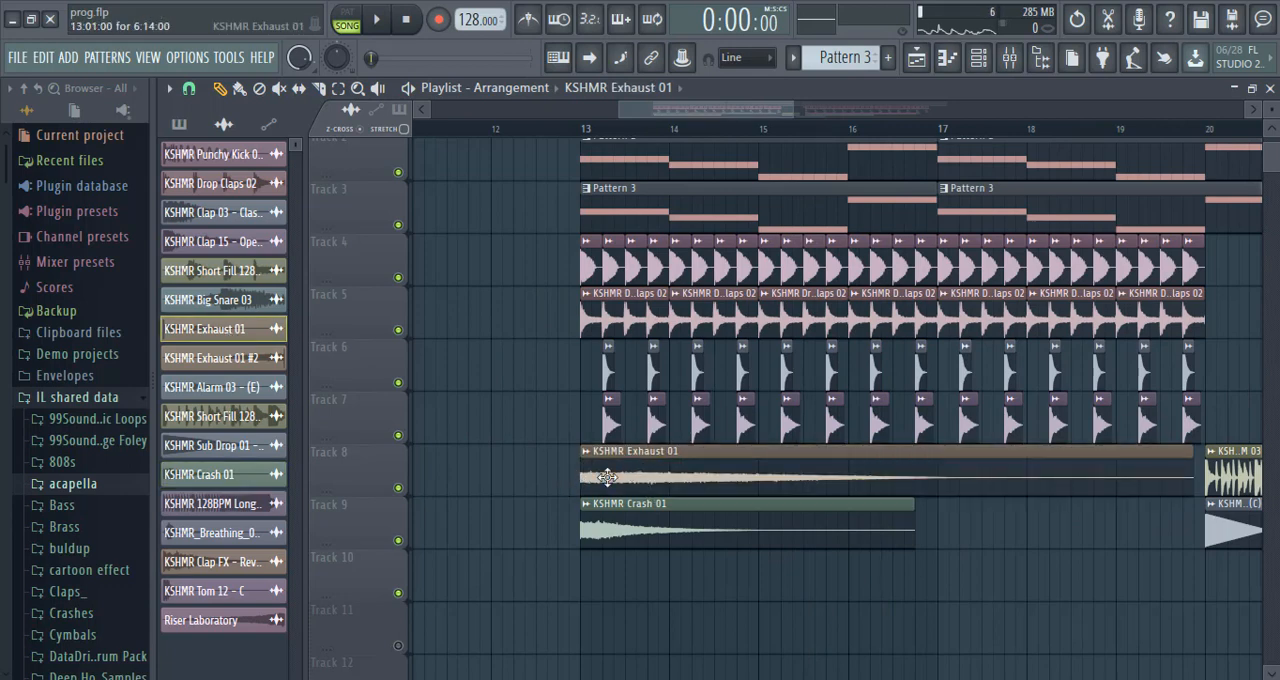
Enable the effect slots on the mixer track used by KSHMR Exhaust 01, open its Kickstart effect, and play from bar 13.
double_click(607, 477)
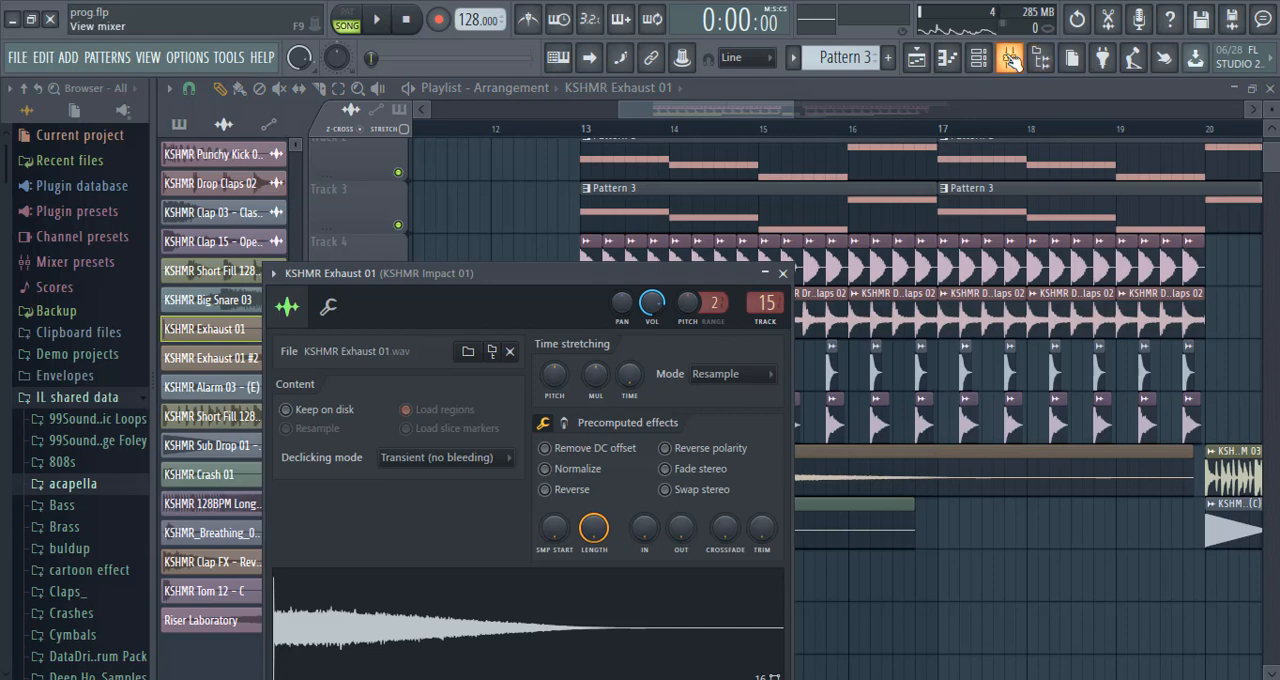
click(1010, 60)
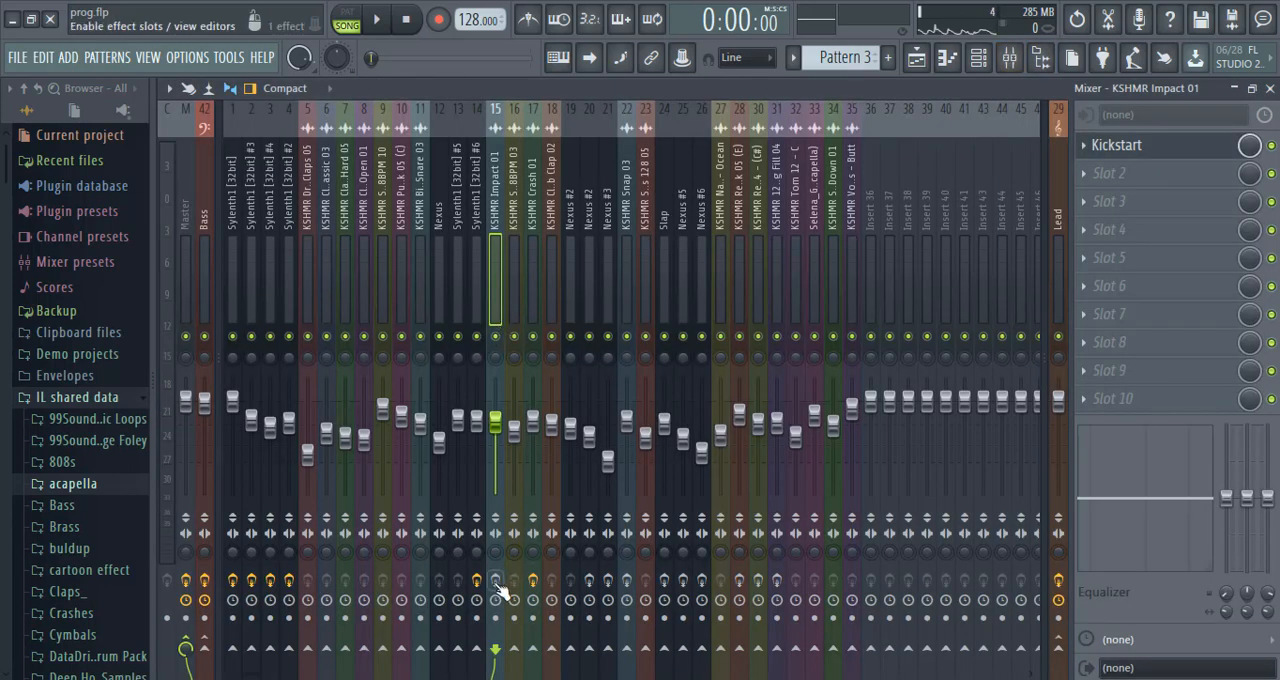
click(1155, 147)
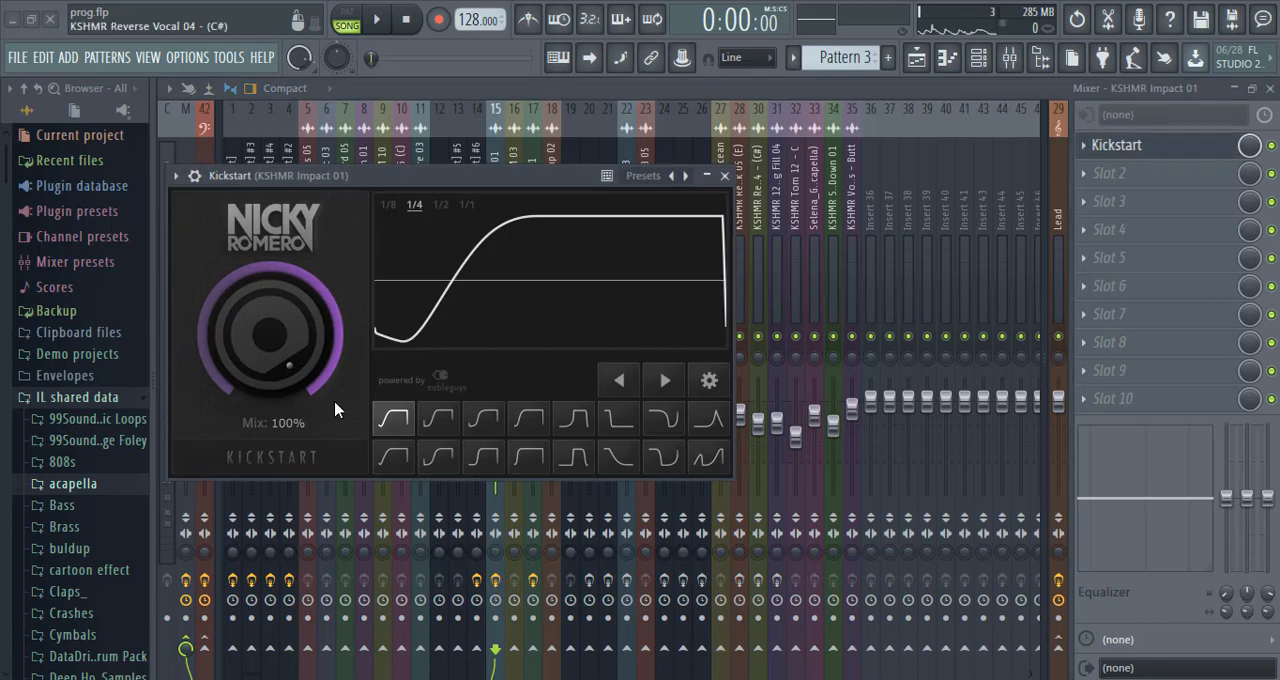
click(375, 19)
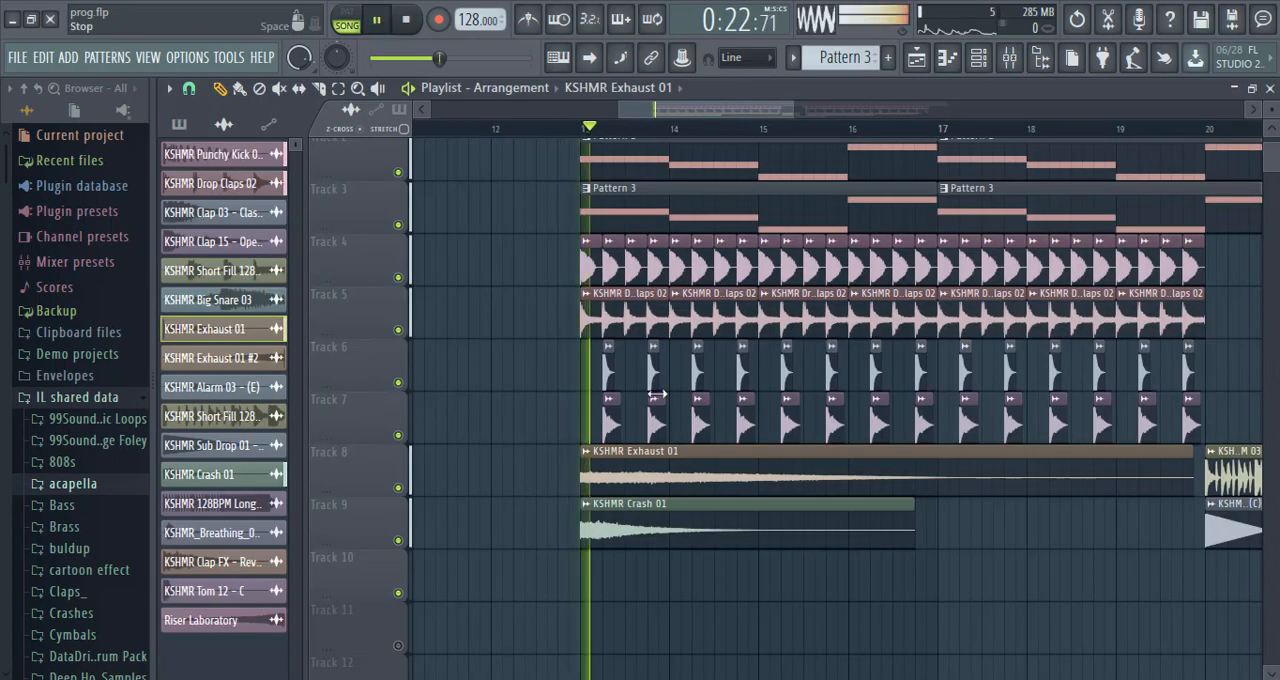
Place KSHMR Exhaust 01 on Track 11 at step 5 of bar 21, unmute the track, and play from around bar 21.
drag(777, 109, 877, 142)
click(870, 632)
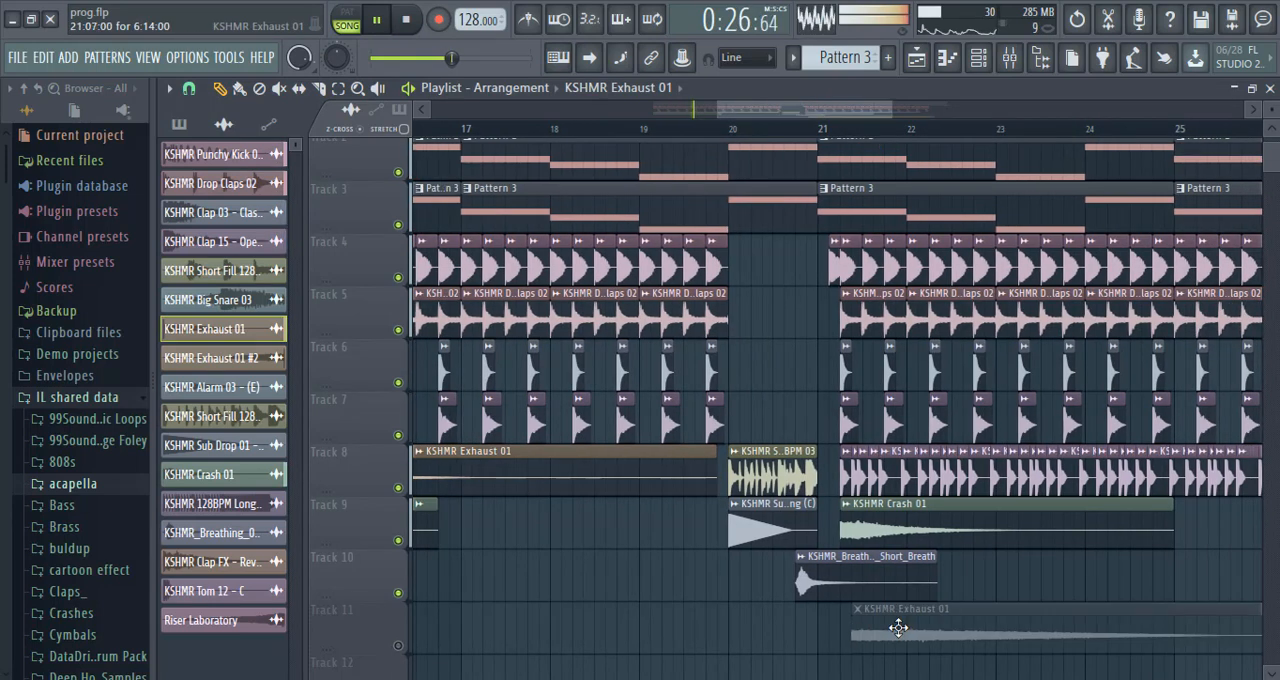
click(399, 646)
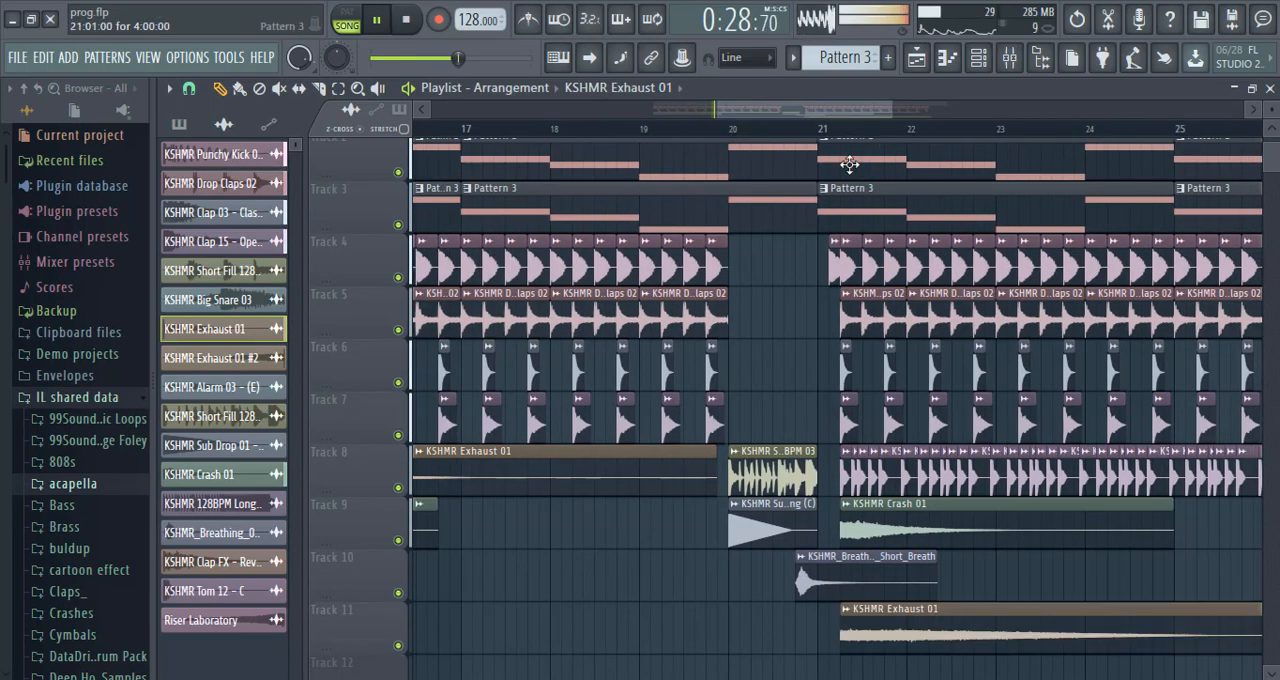
click(822, 129)
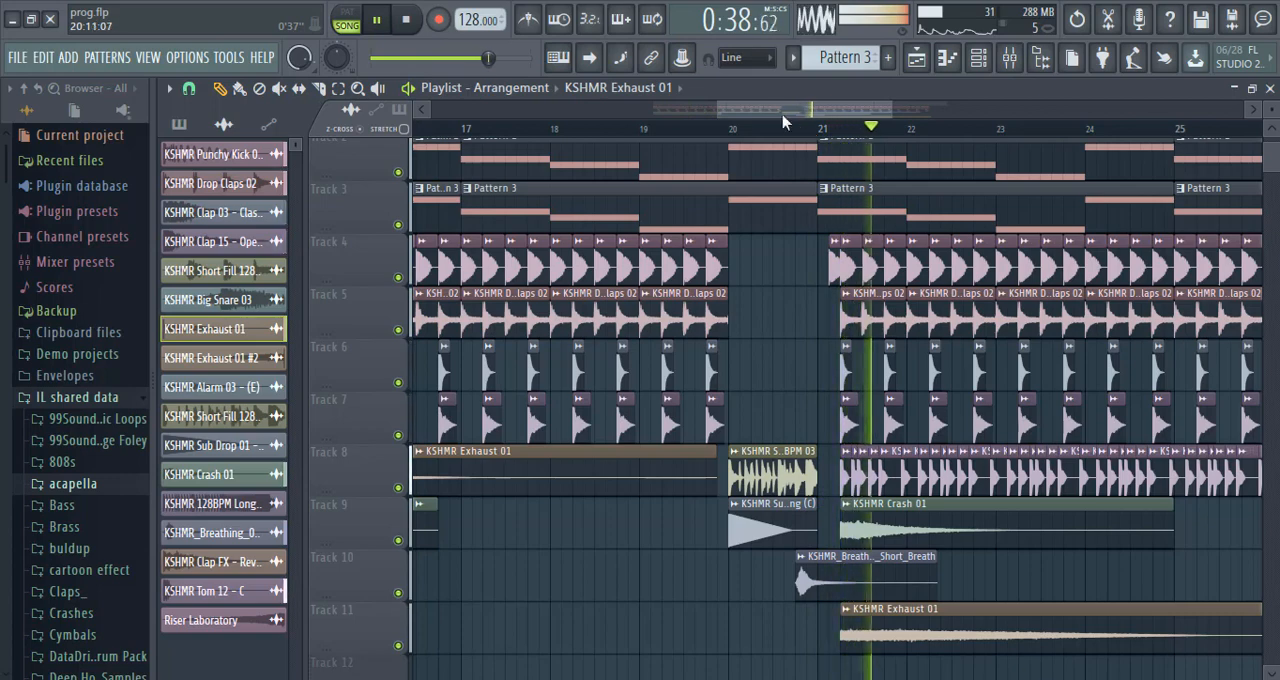
Stop playback, place KSHMR Exhaust 01 #2 on Track 10 near bar 13, and trim its end to bar 20.
click(709, 110)
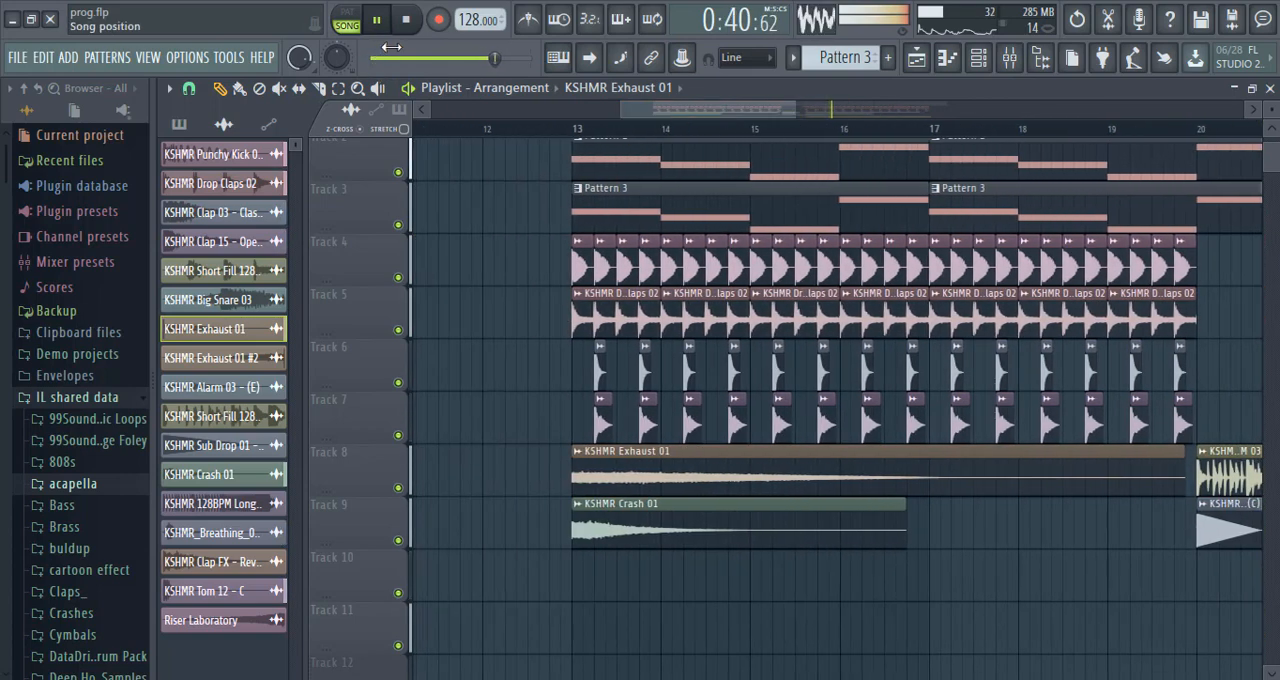
click(407, 24)
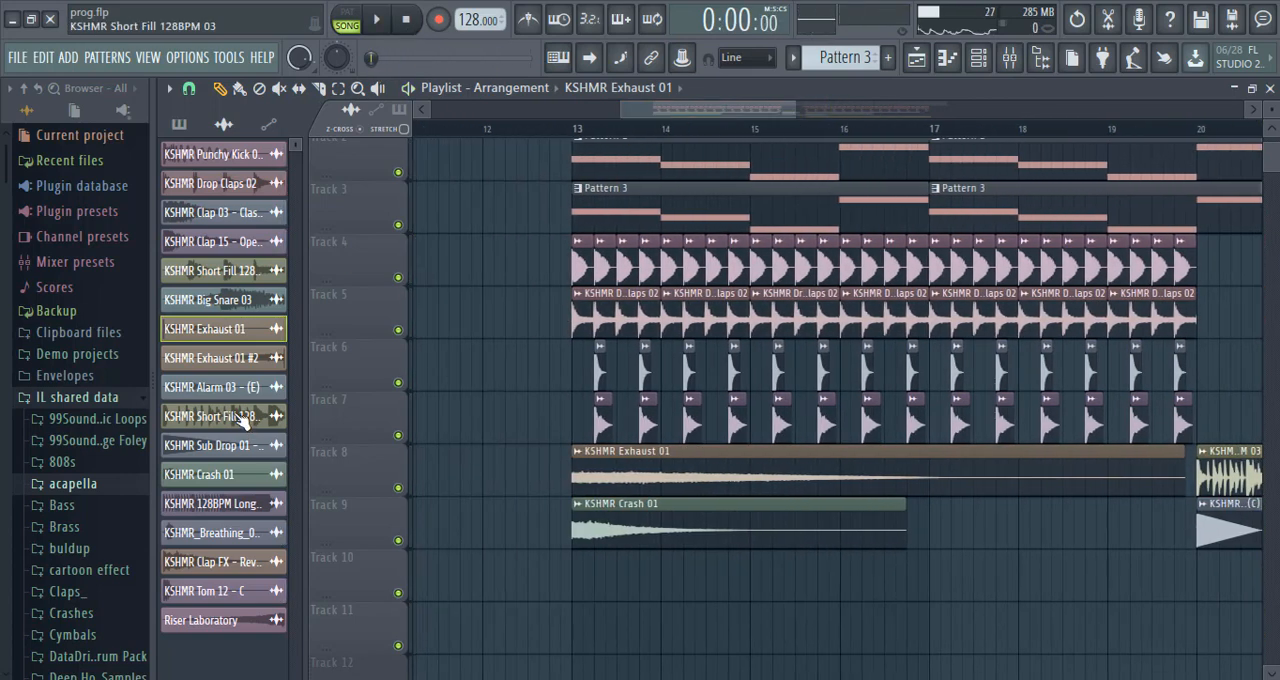
mouse_move(918, 591)
mouse_down()
mouse_move(817, 577)
mouse_move(722, 585)
mouse_up()
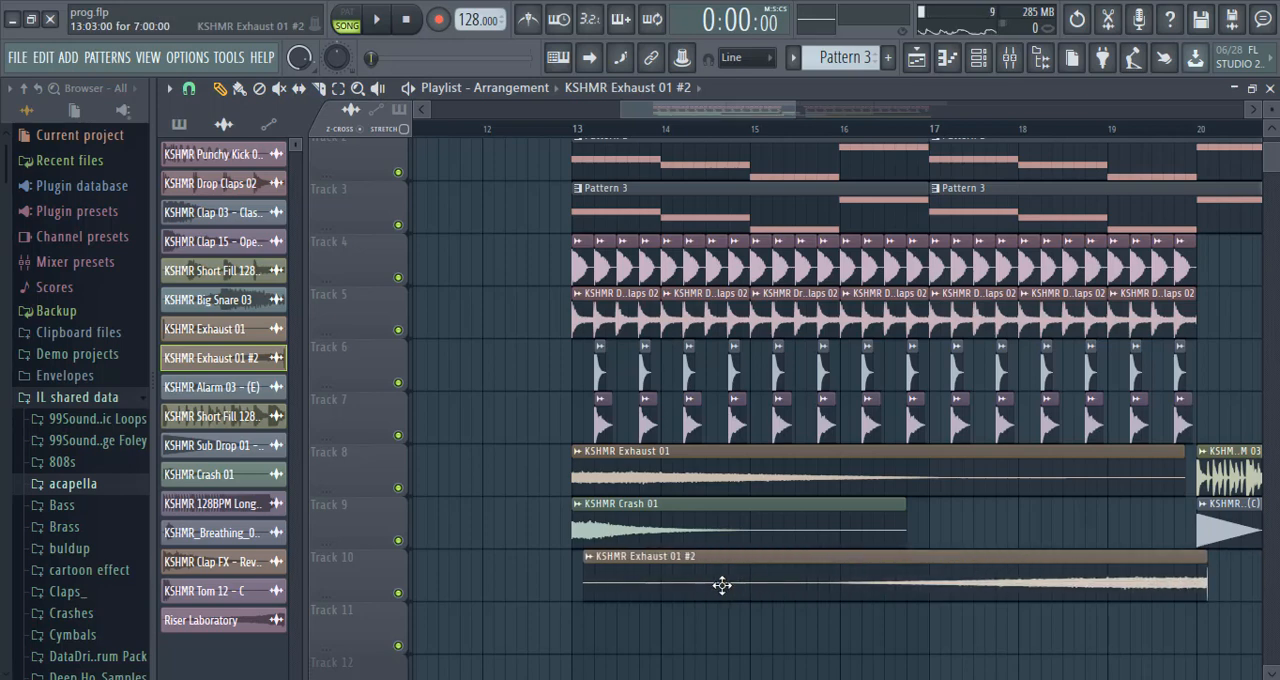
drag(1208, 593, 1198, 591)
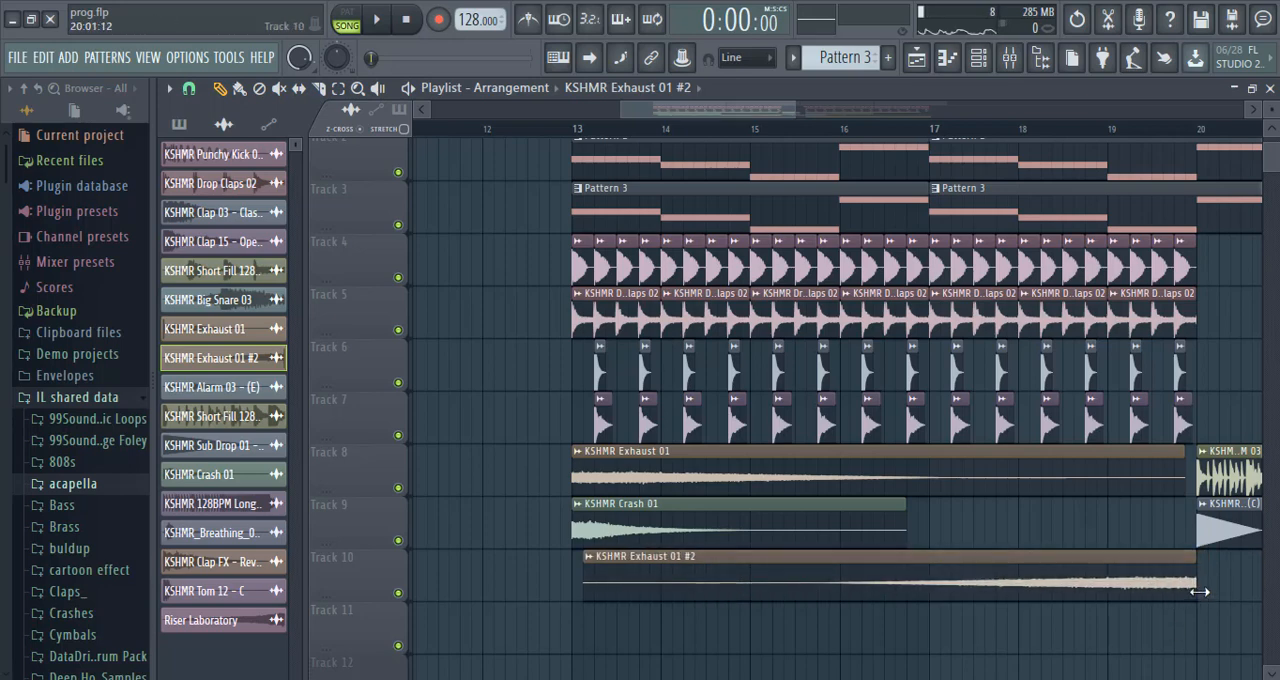
Add another KSHMR Exhaust 01 clip at bar 17 and move it down to Track 11.
click(795, 471)
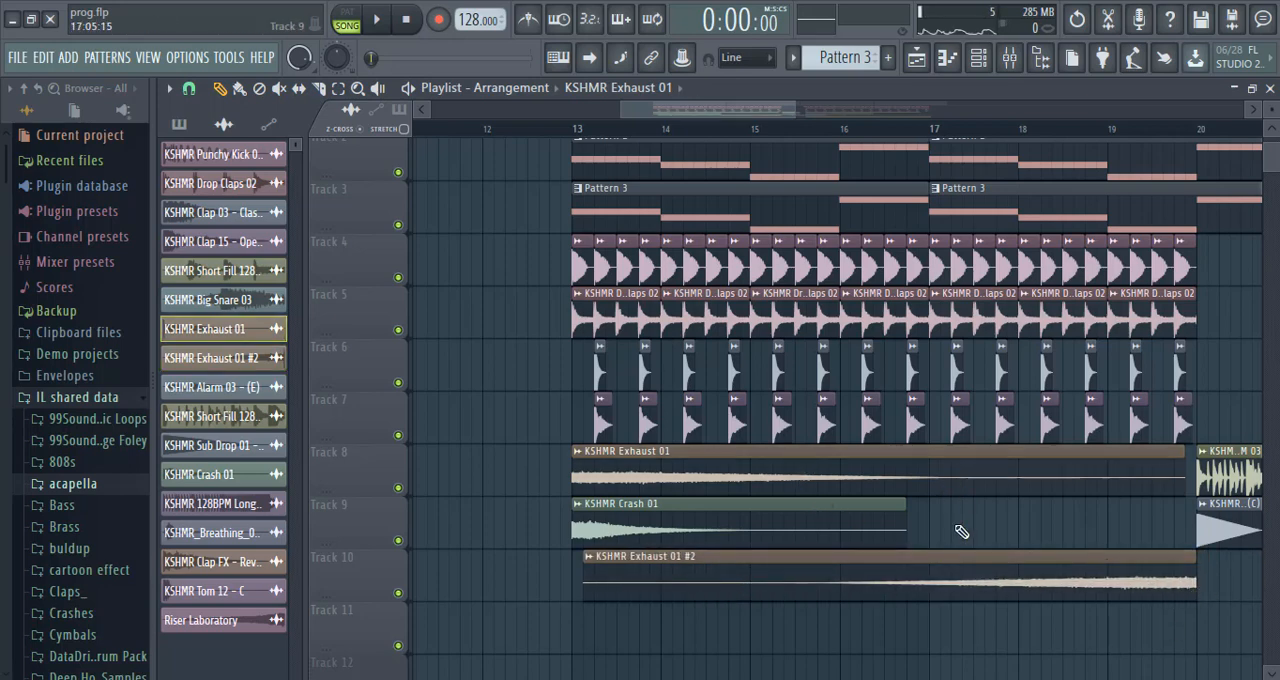
click(960, 532)
drag(1011, 530, 1007, 666)
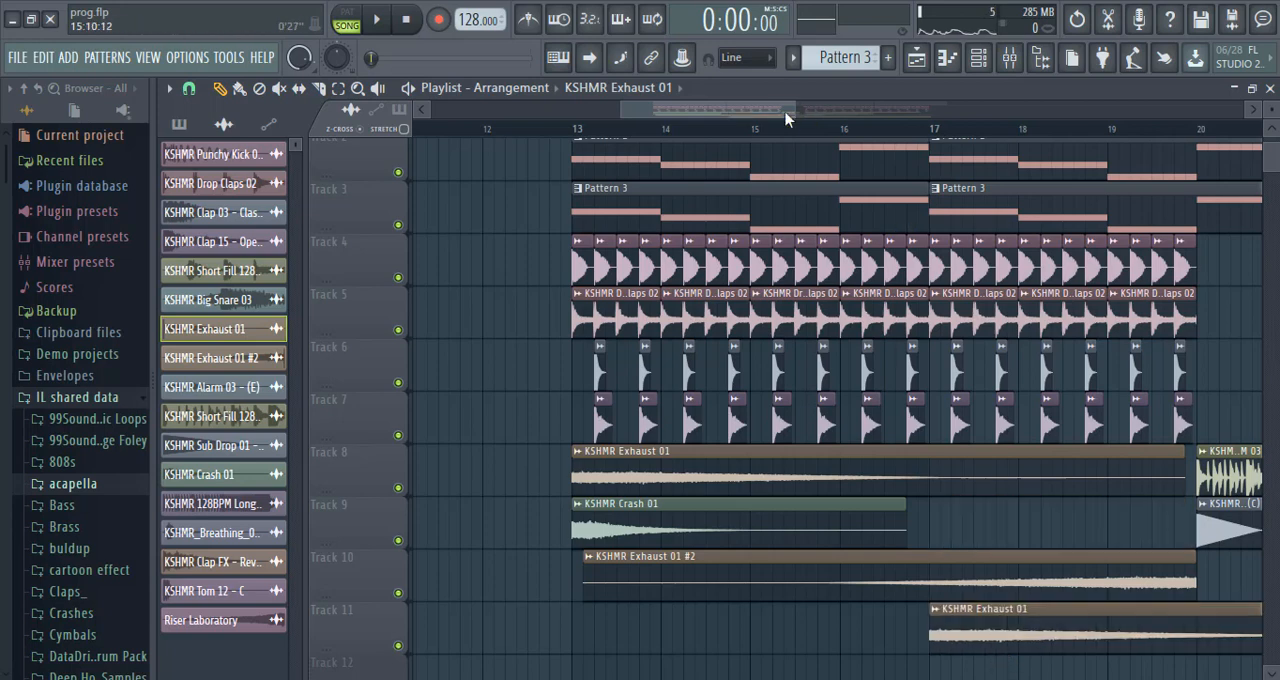
Place KSHMR Exhaust 01 at bar 25 on Track 10 and KSHMR Exhaust 01 #2 on Track 12 ending at bar 29.
drag(785, 118, 859, 120)
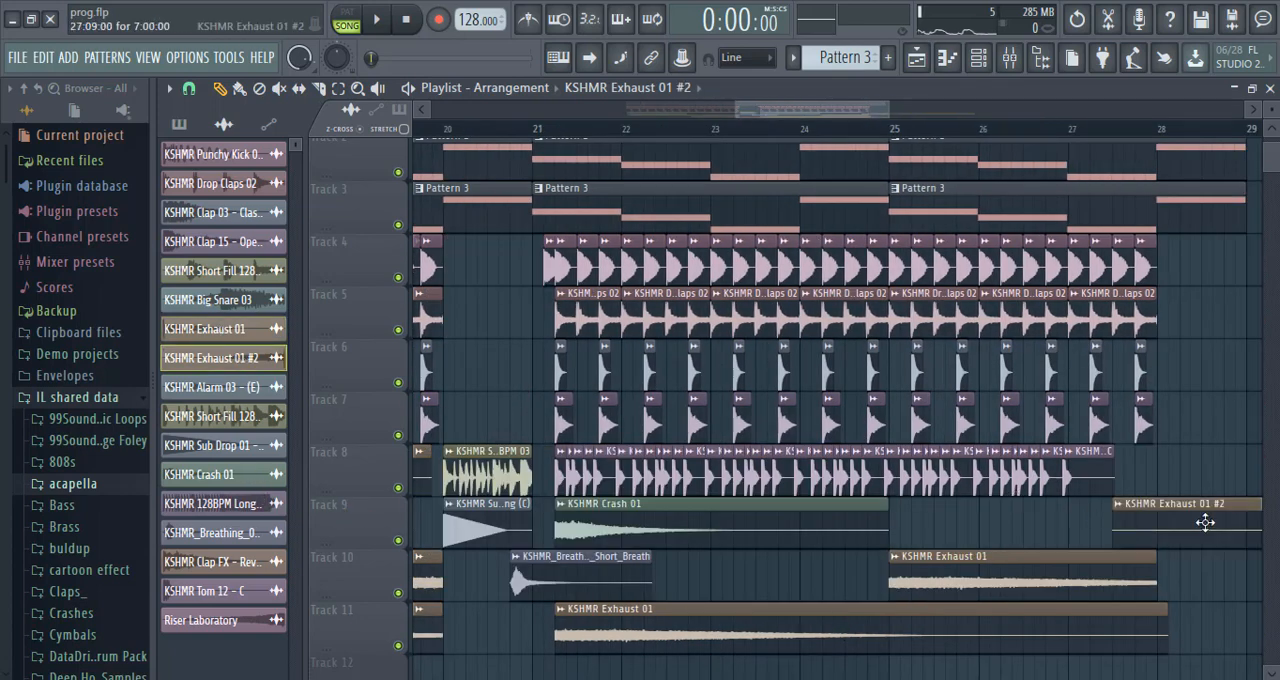
scroll(1195, 525, down, 2)
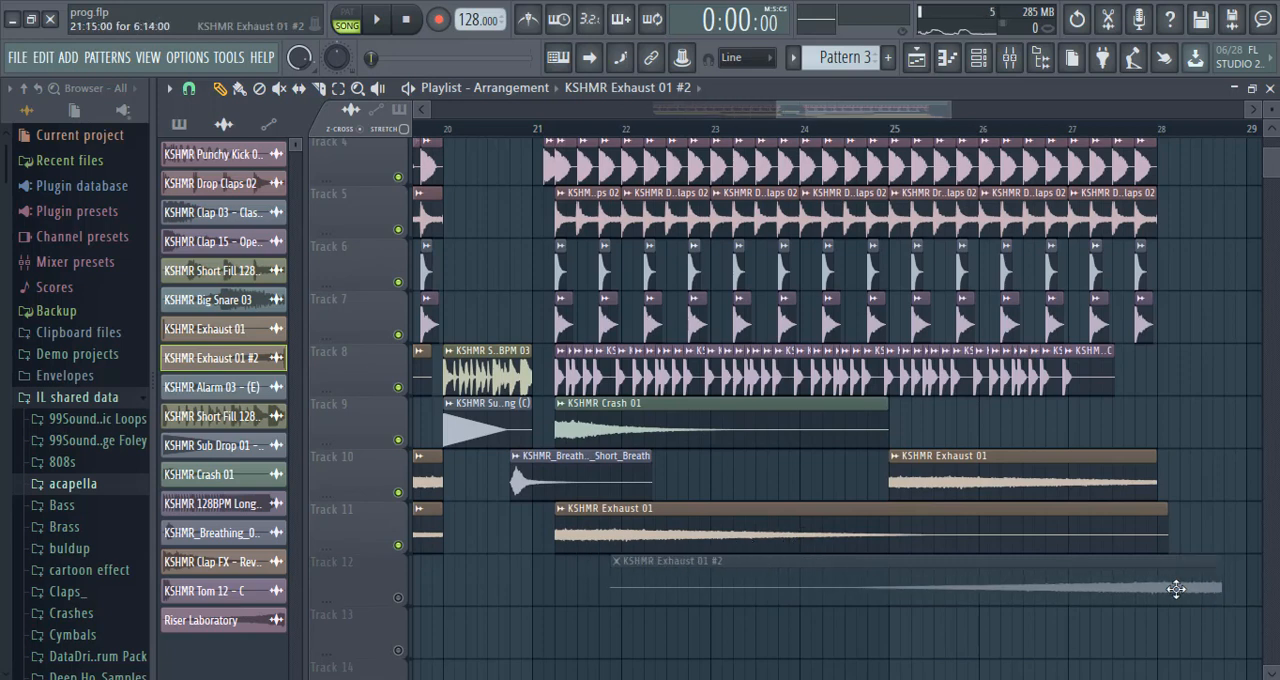
click(1157, 139)
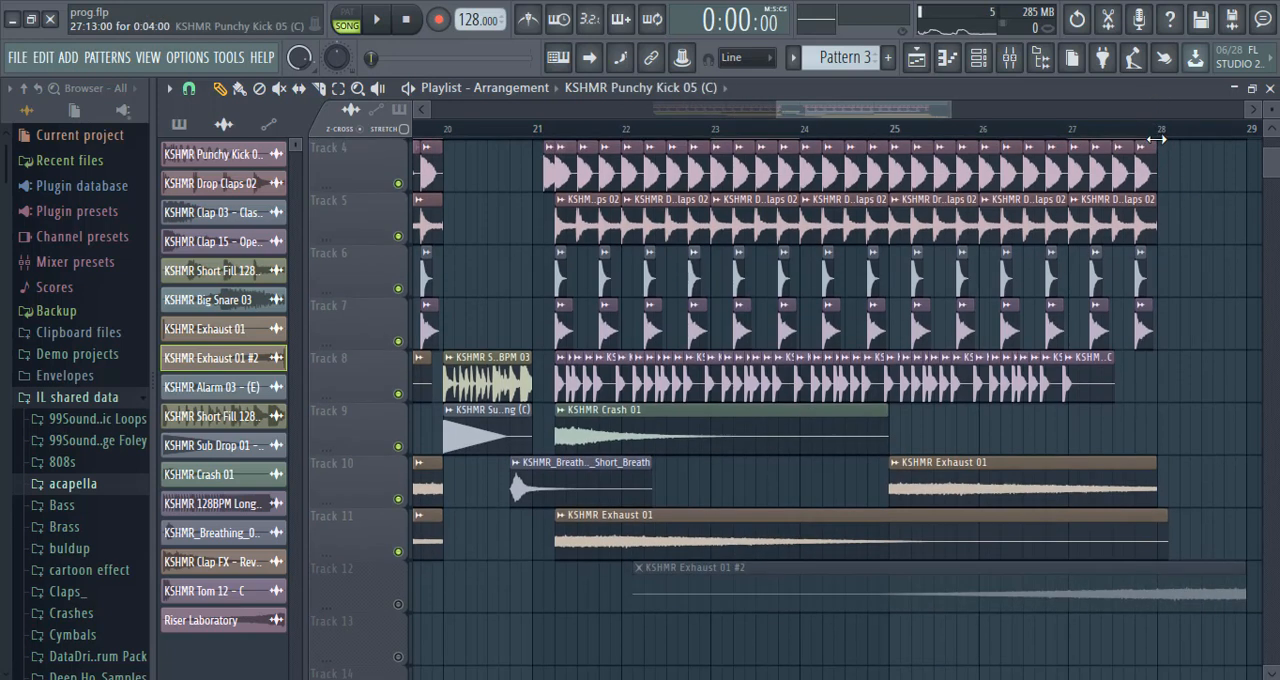
Play the end of the drum section around bar 28 and stop playback.
click(378, 20)
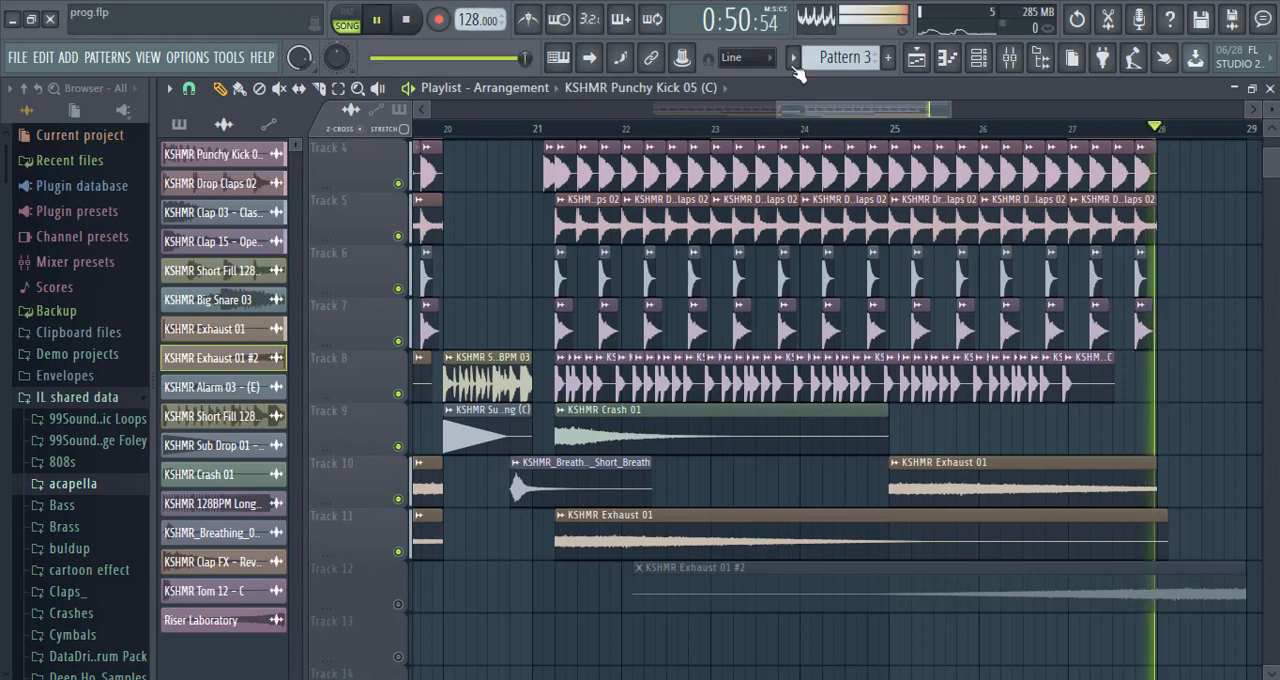
drag(841, 105, 907, 124)
click(341, 31)
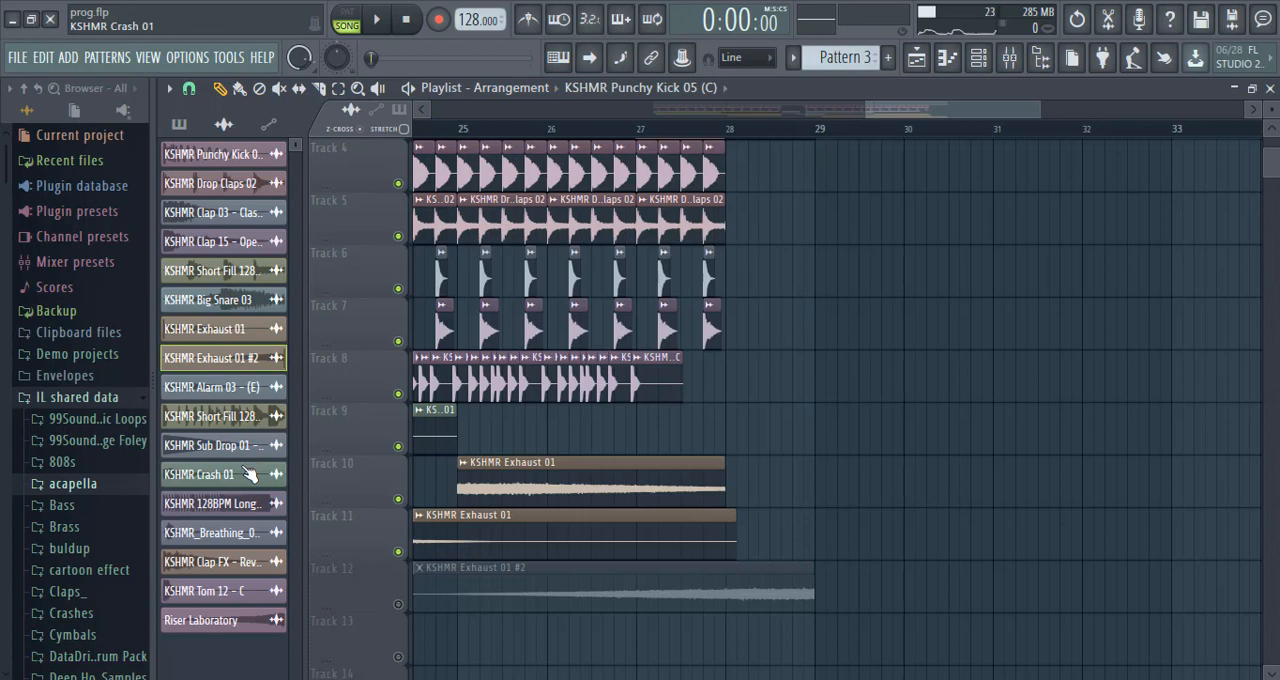
Place KSHMR Clap FX - Reverb Clap 02 at bar 29 on Track 10 and play back the ending.
click(812, 490)
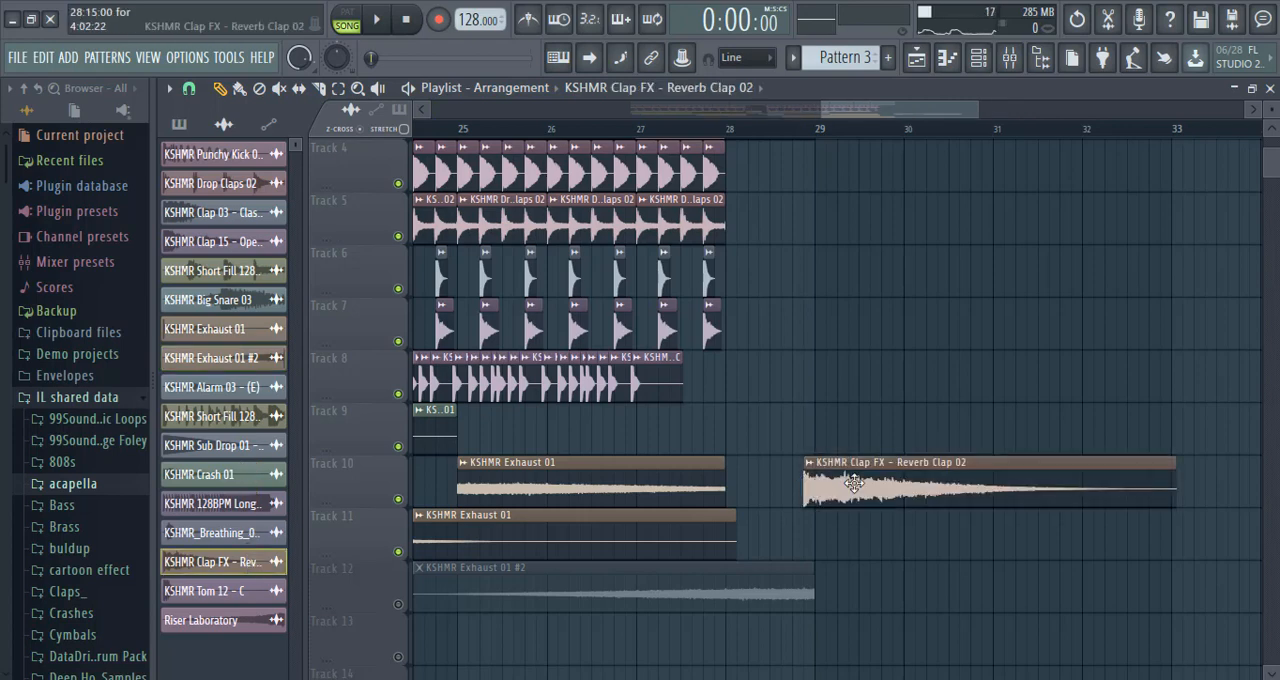
right_click(398, 604)
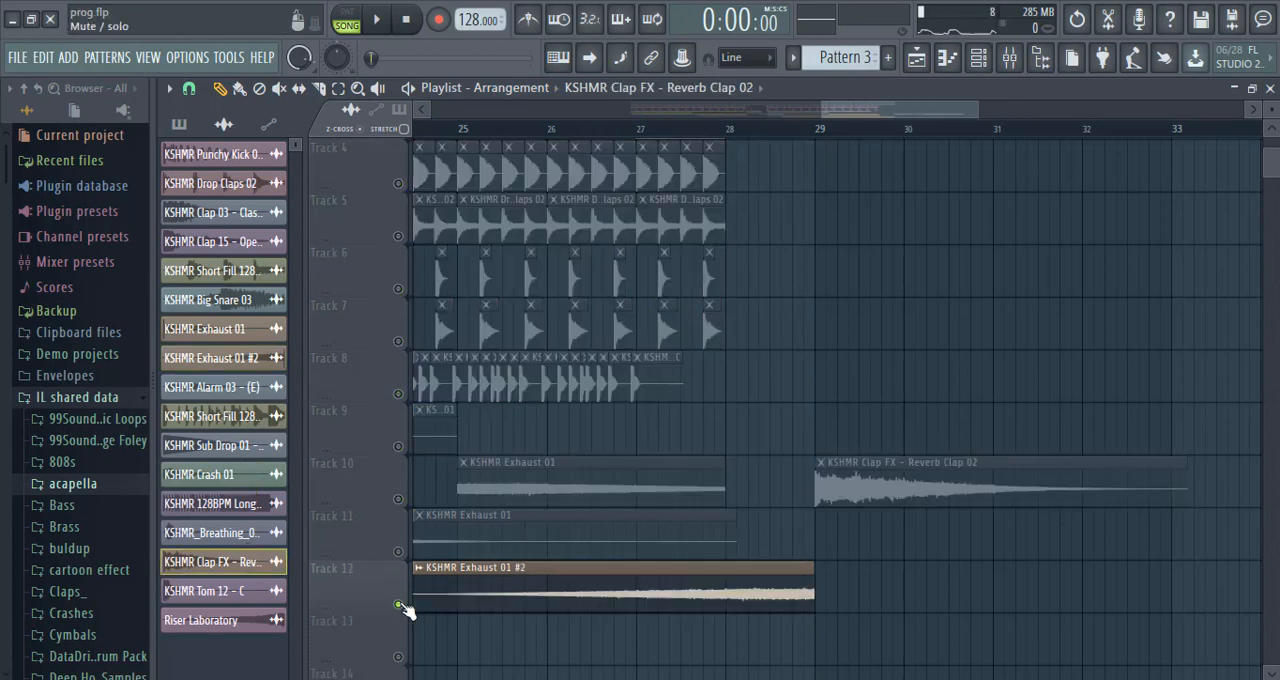
right_click(400, 606)
click(384, 19)
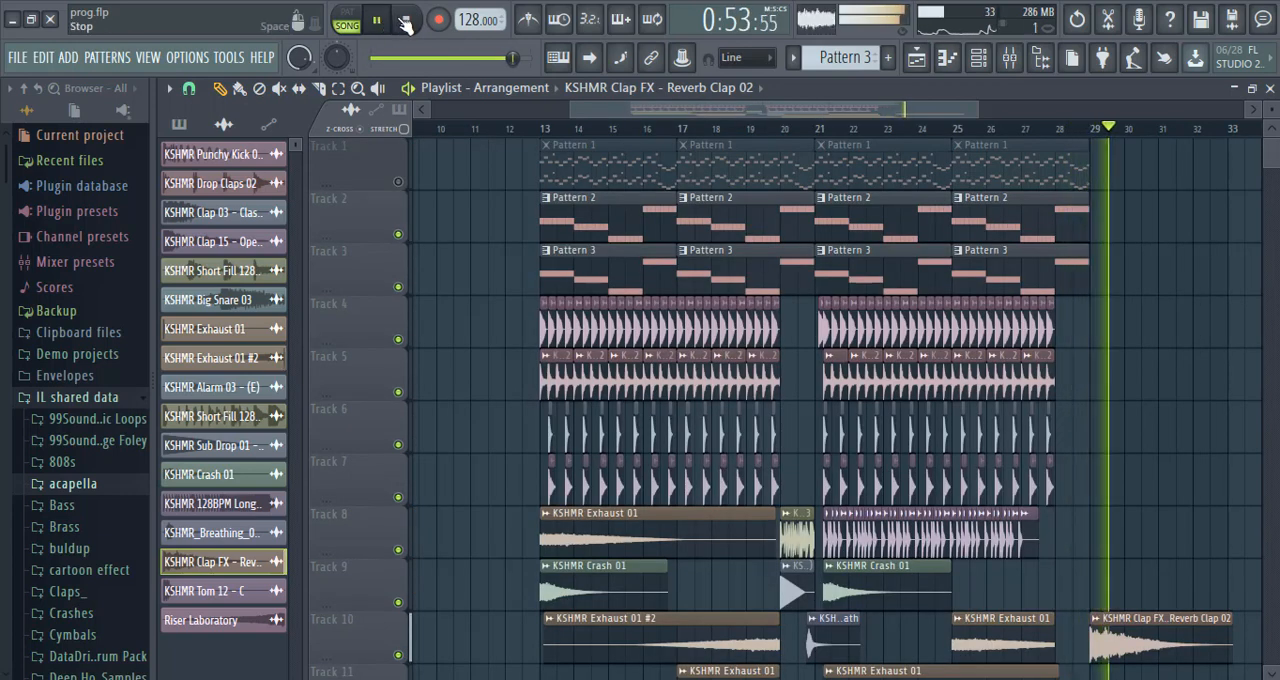
click(405, 22)
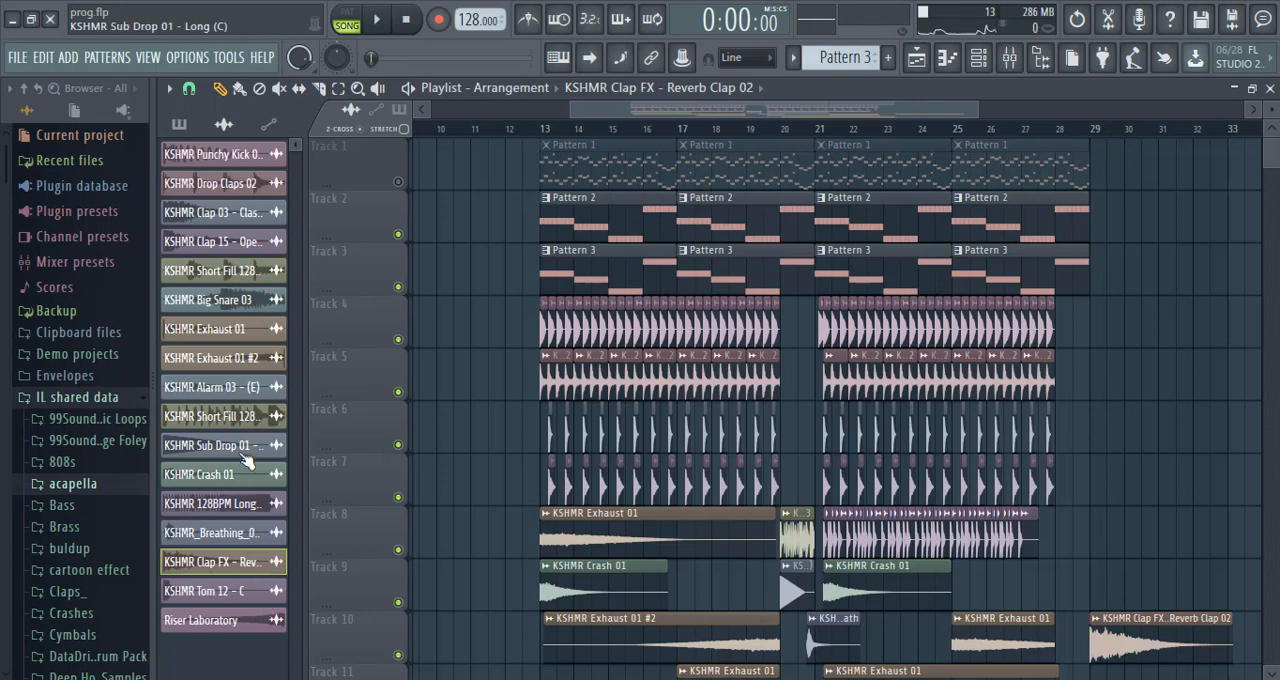
Place KSHMR Alarm 03 - (E) on Track 13 at bar 27, trim its end to bar 29, and play it back.
click(1120, 505)
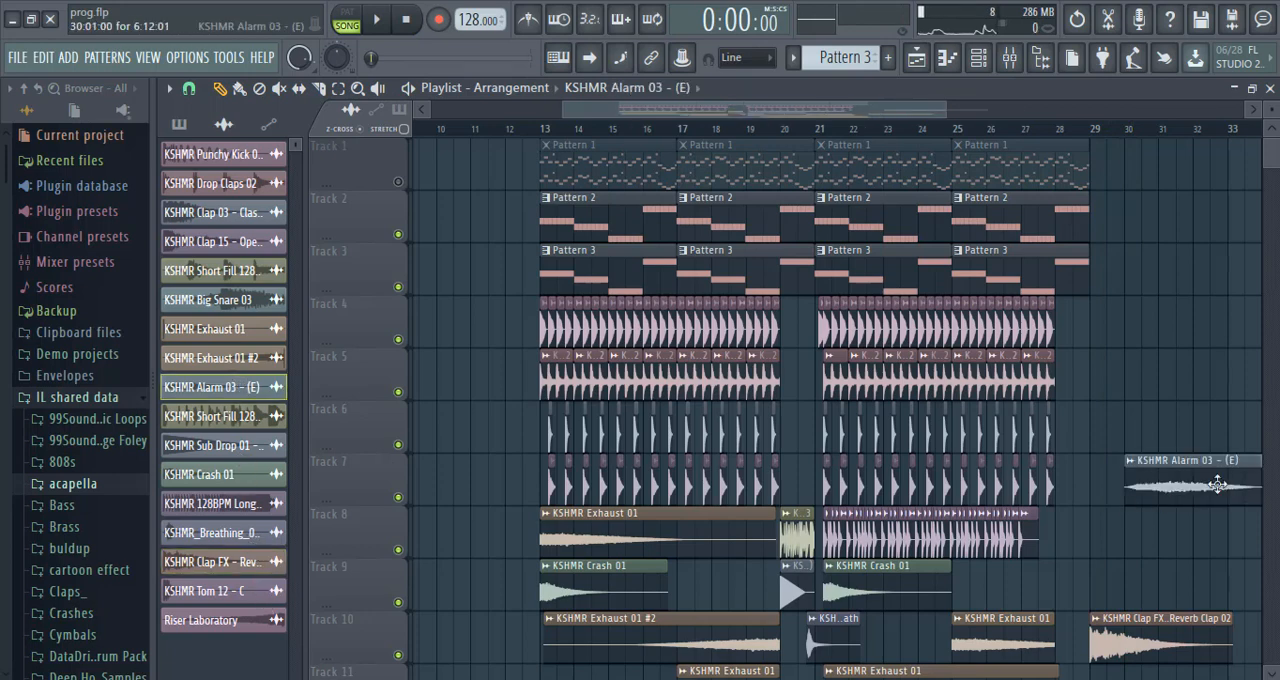
drag(1217, 468, 1108, 510)
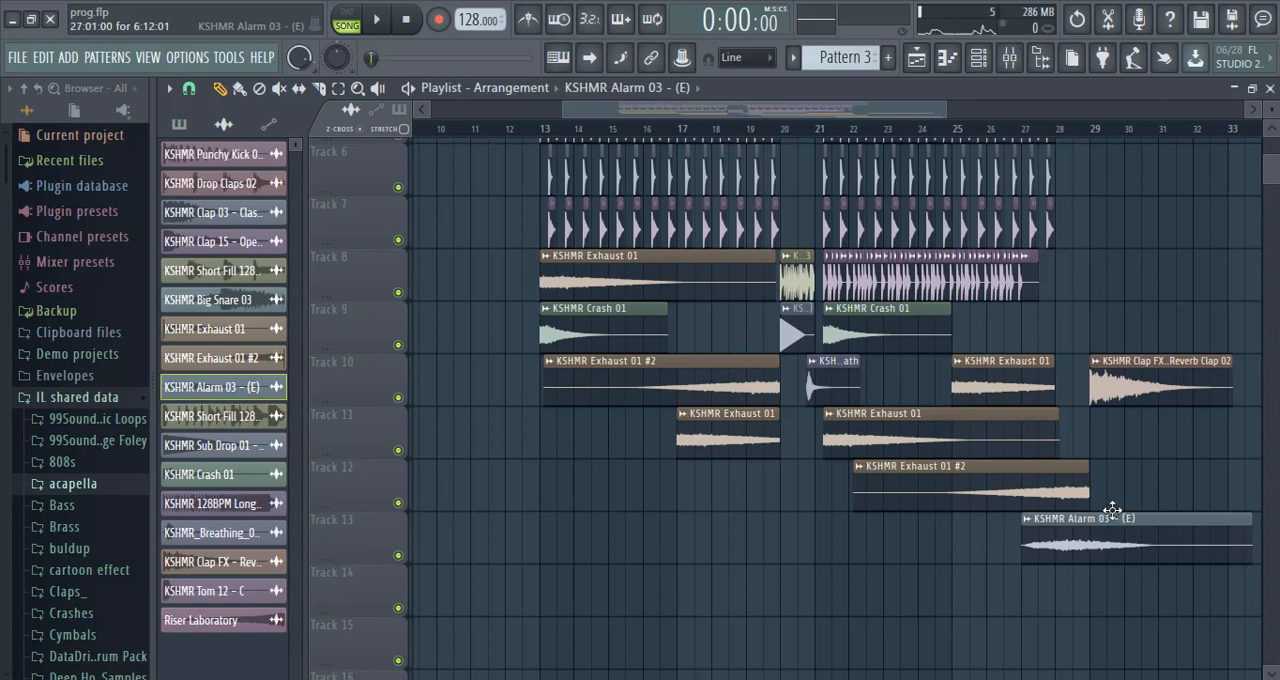
click(988, 128)
click(379, 20)
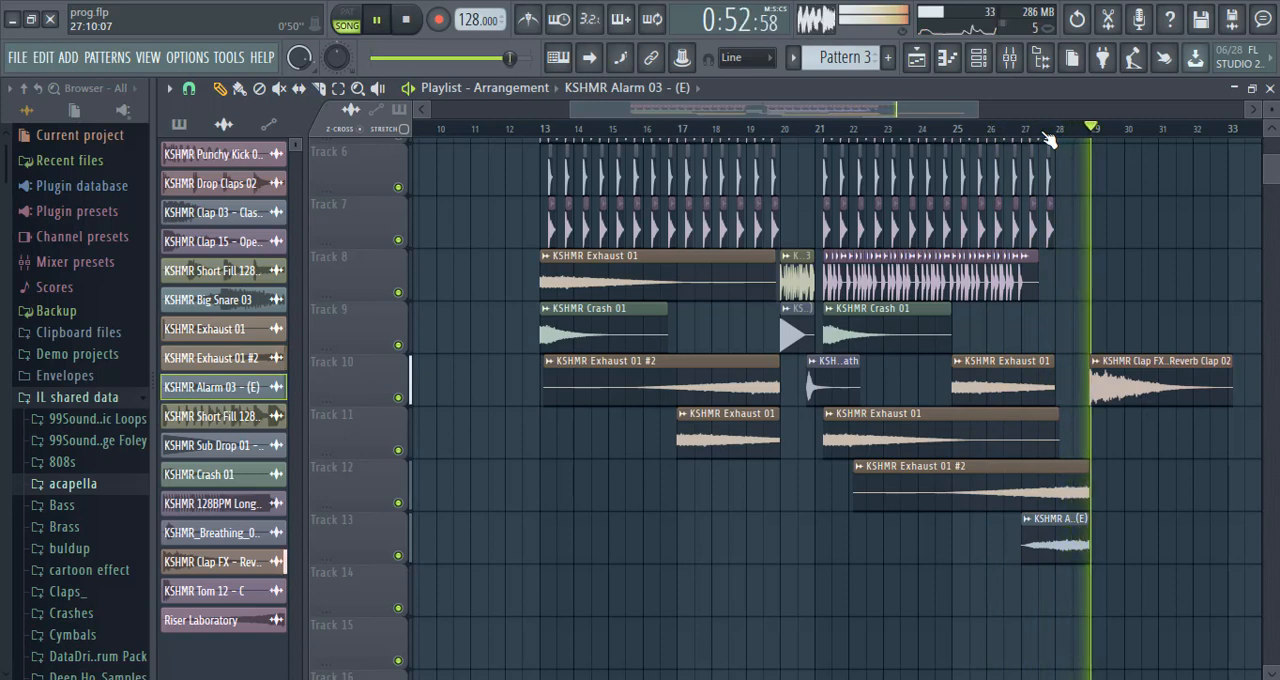
click(411, 21)
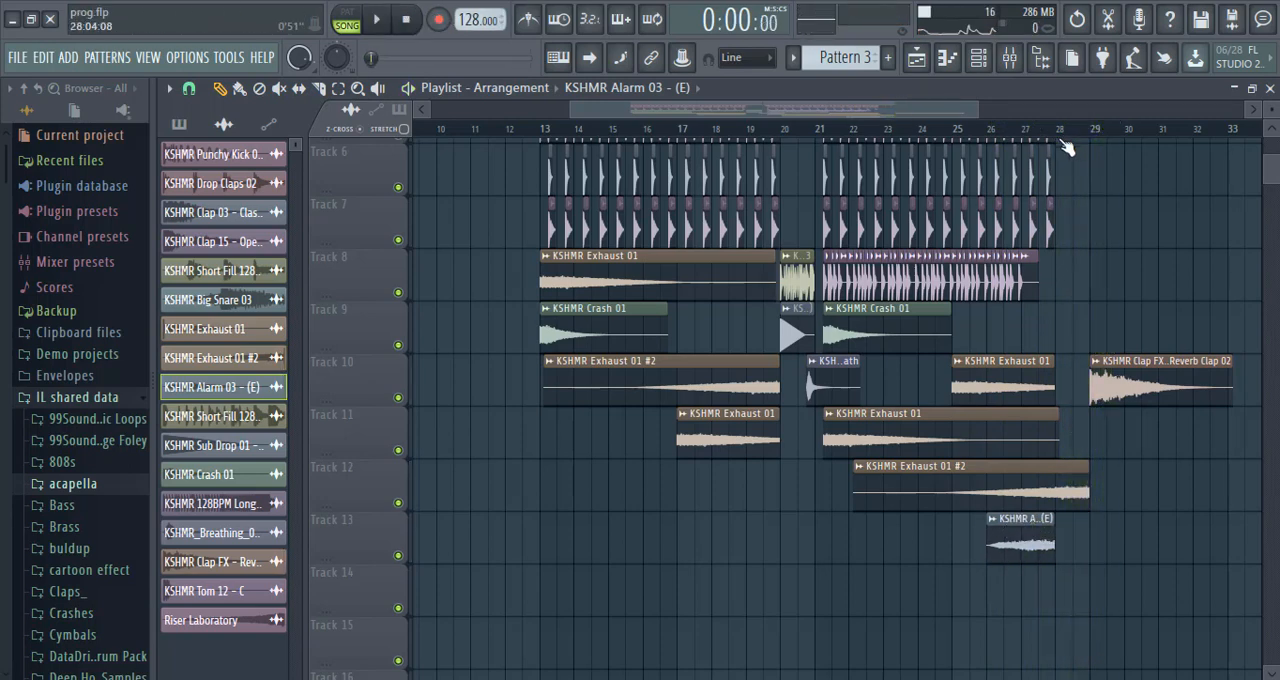
Extend the KSHMR Alarm 03 - (E) clip starting at bar 26 to end at bar 29 while playing back the ending.
click(1020, 139)
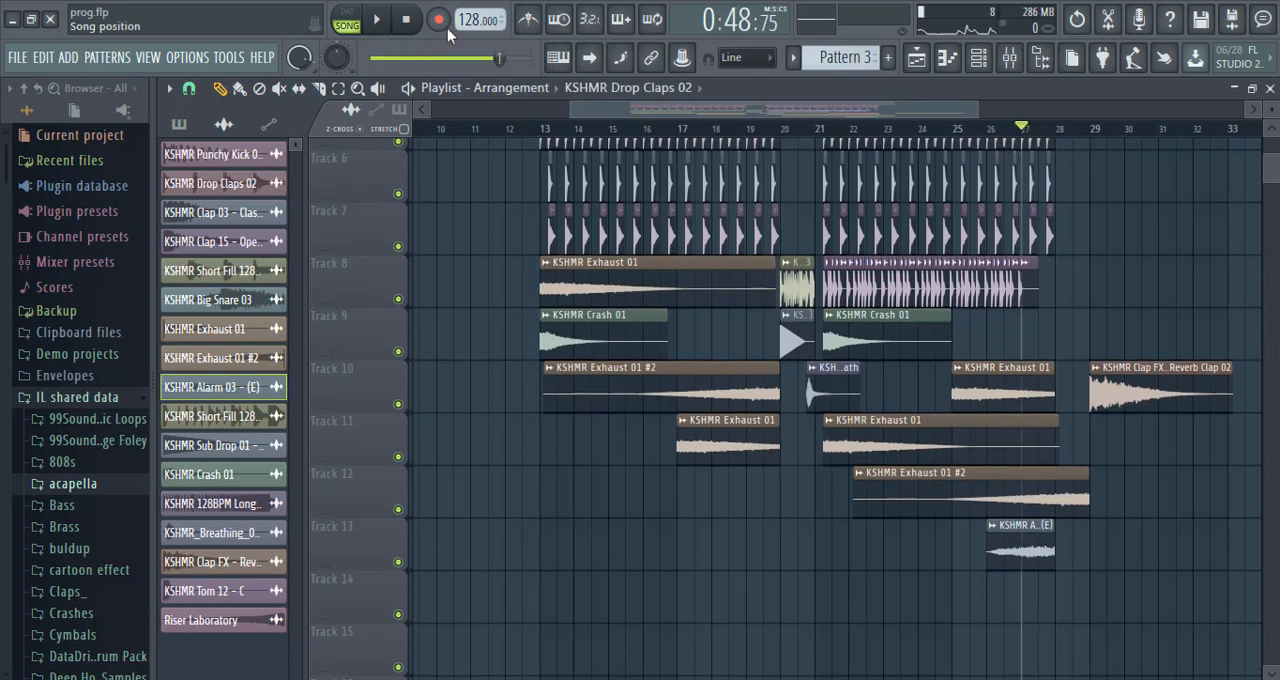
click(381, 22)
drag(1055, 550, 1096, 551)
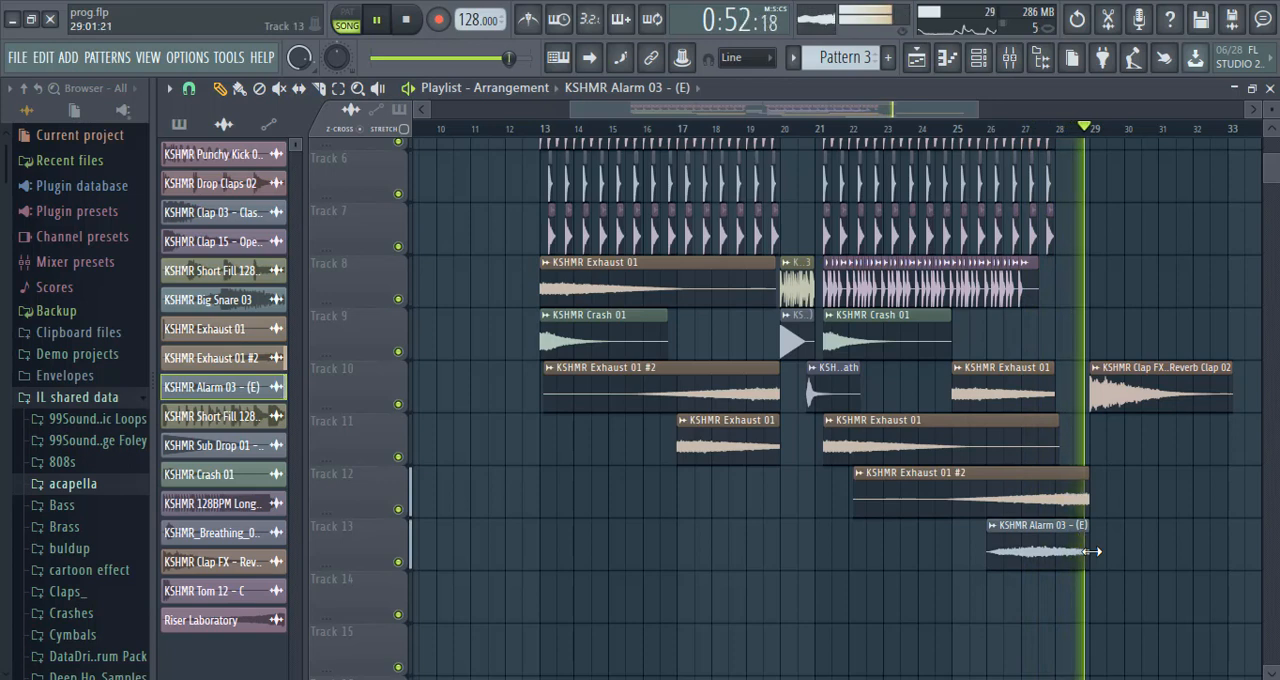
click(1040, 128)
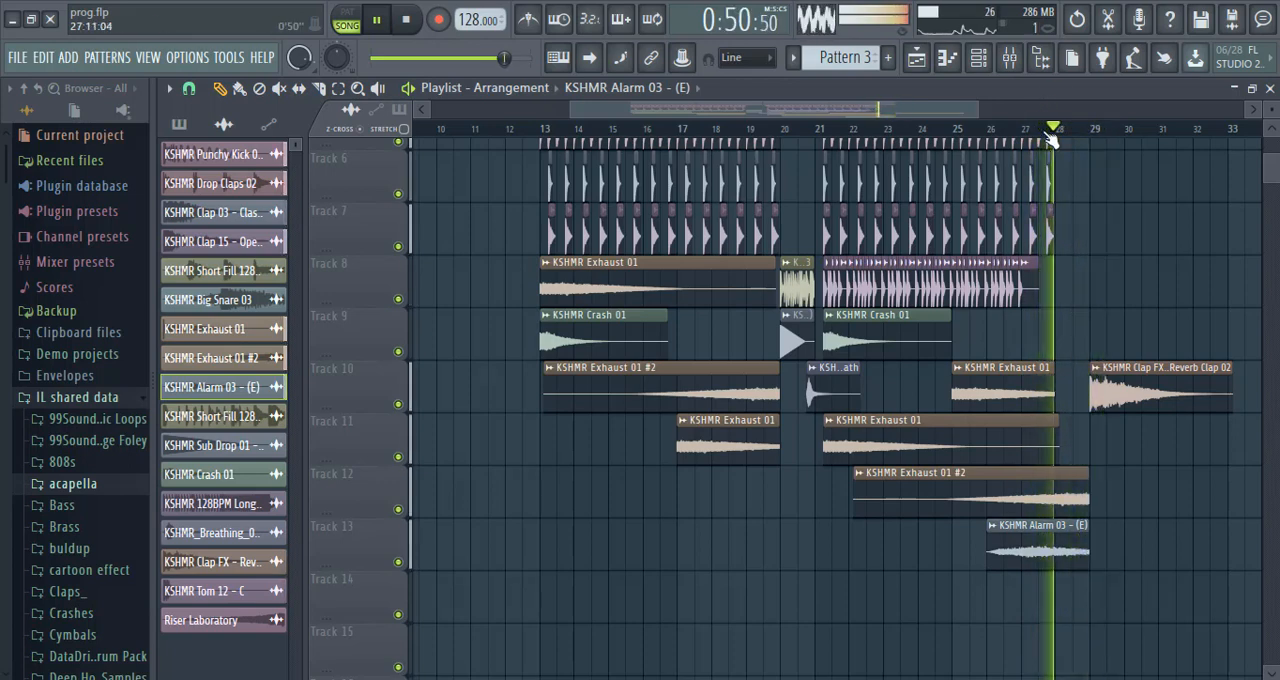
click(406, 20)
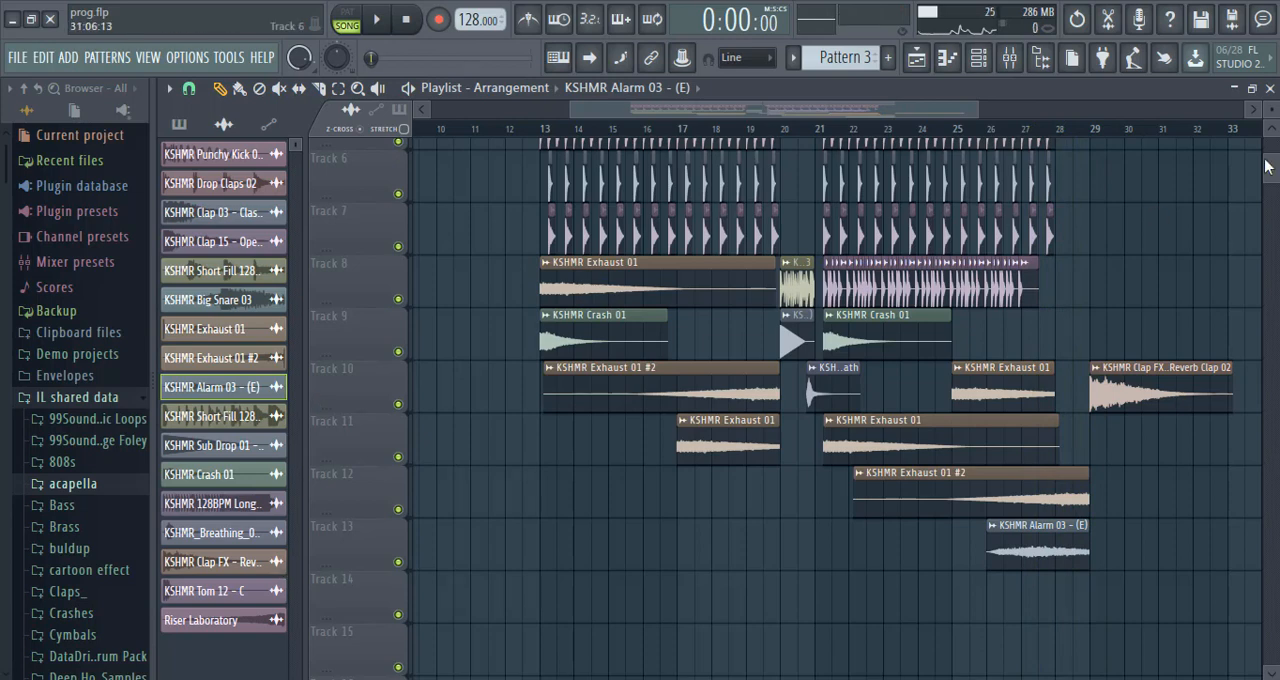
Add the Param. EQ 2 (Slot 6) - Insert 42 - Band 1 freq automation to Track 14 at bars 13 and 21, and play the bar 20 transition.
drag(1277, 180, 1277, 150)
click(376, 109)
click(467, 242)
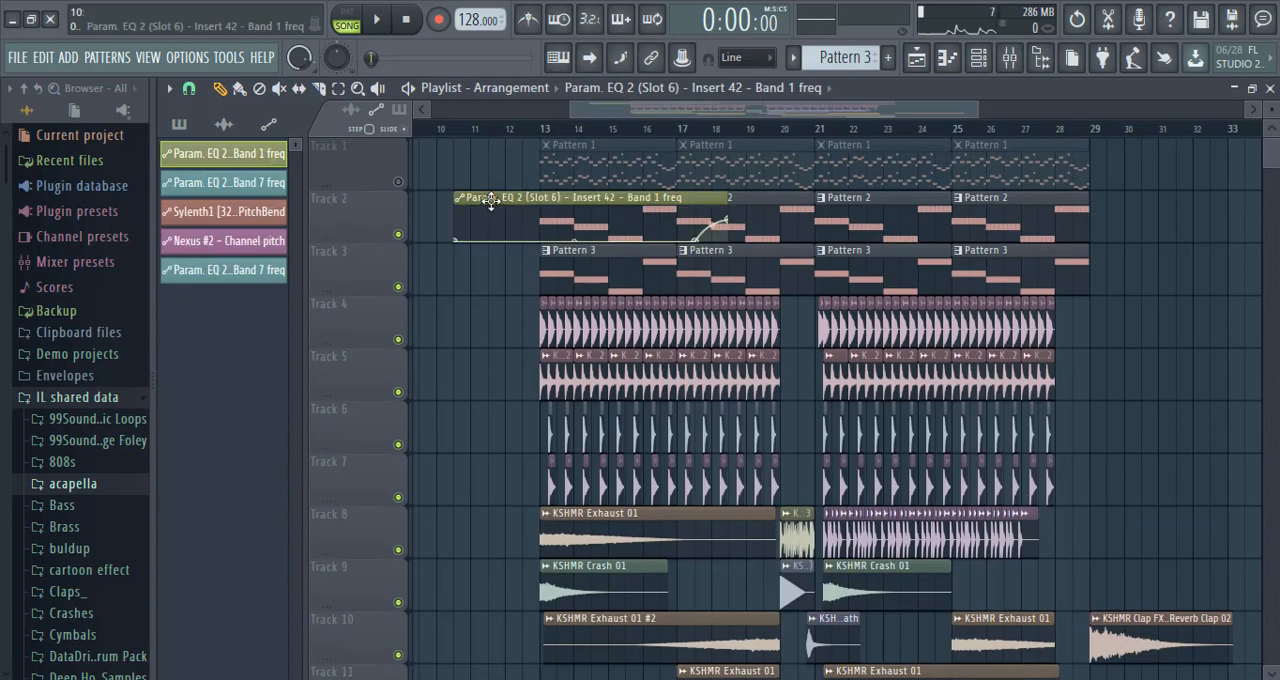
drag(490, 200, 592, 621)
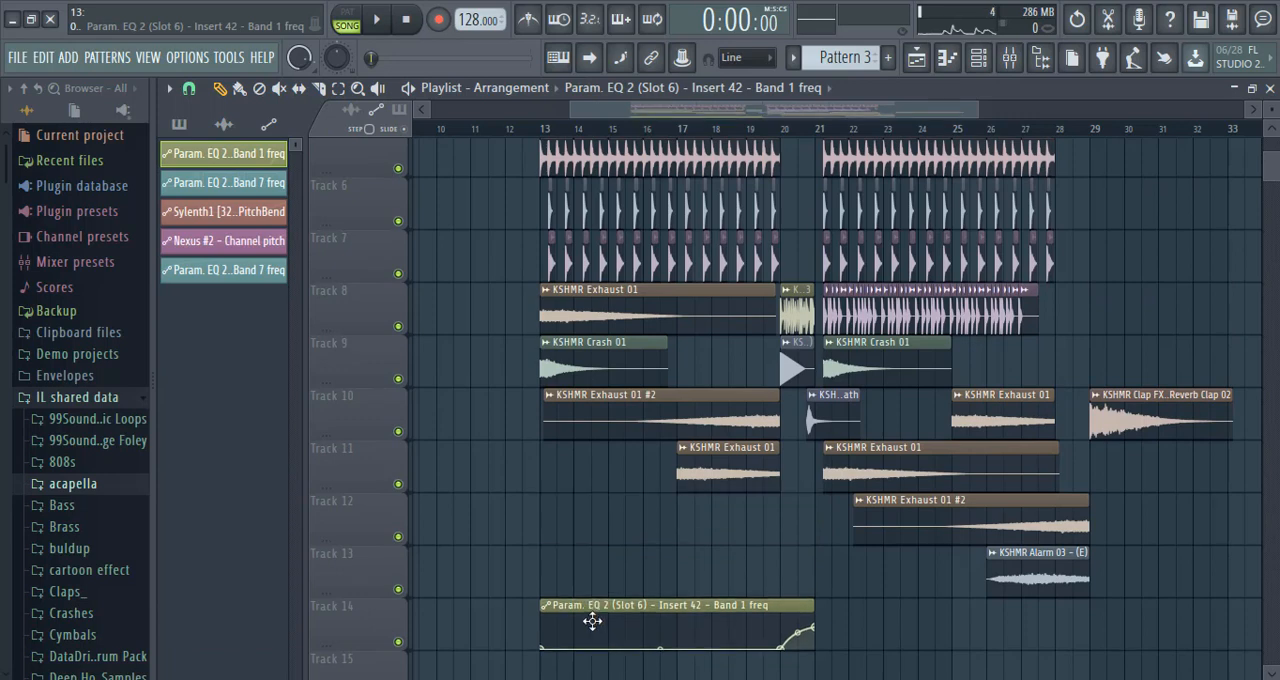
click(819, 608)
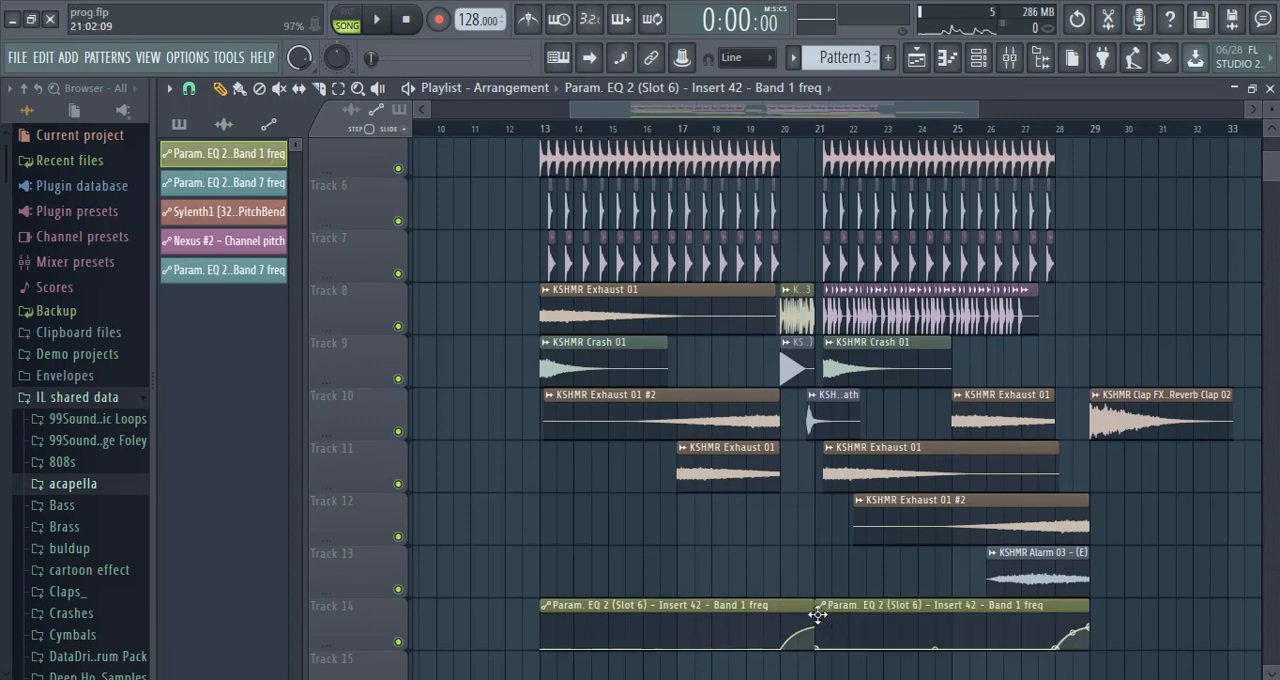
click(381, 25)
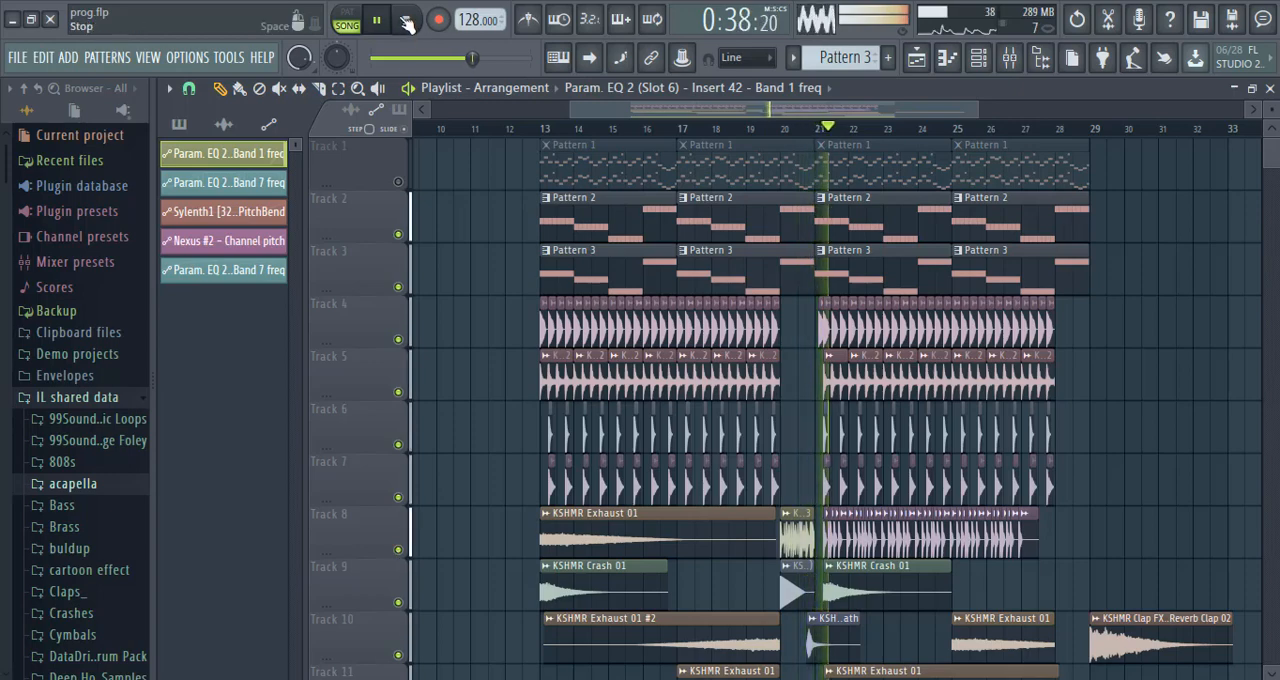
key(space)
Place the Param. EQ 2 (Slot 7) - Insert 29 - Band 7 freq automation on Track 15 from bar 5 and play it back.
click(440, 232)
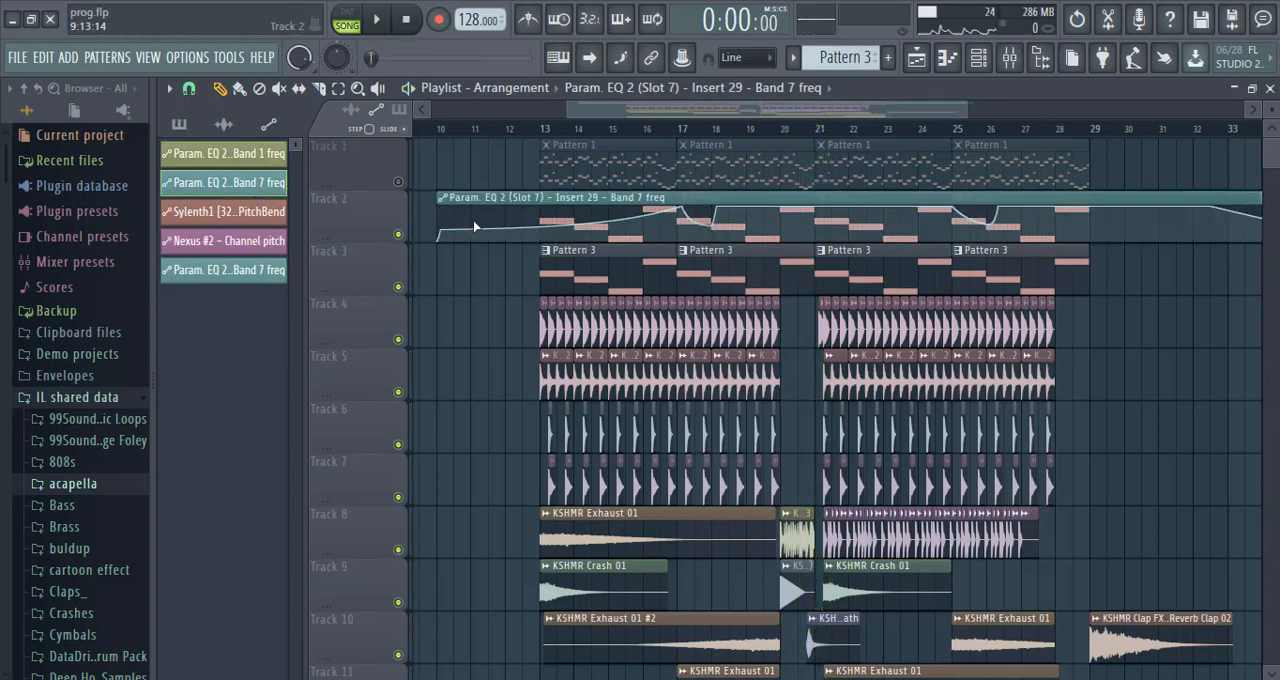
drag(483, 193, 322, 510)
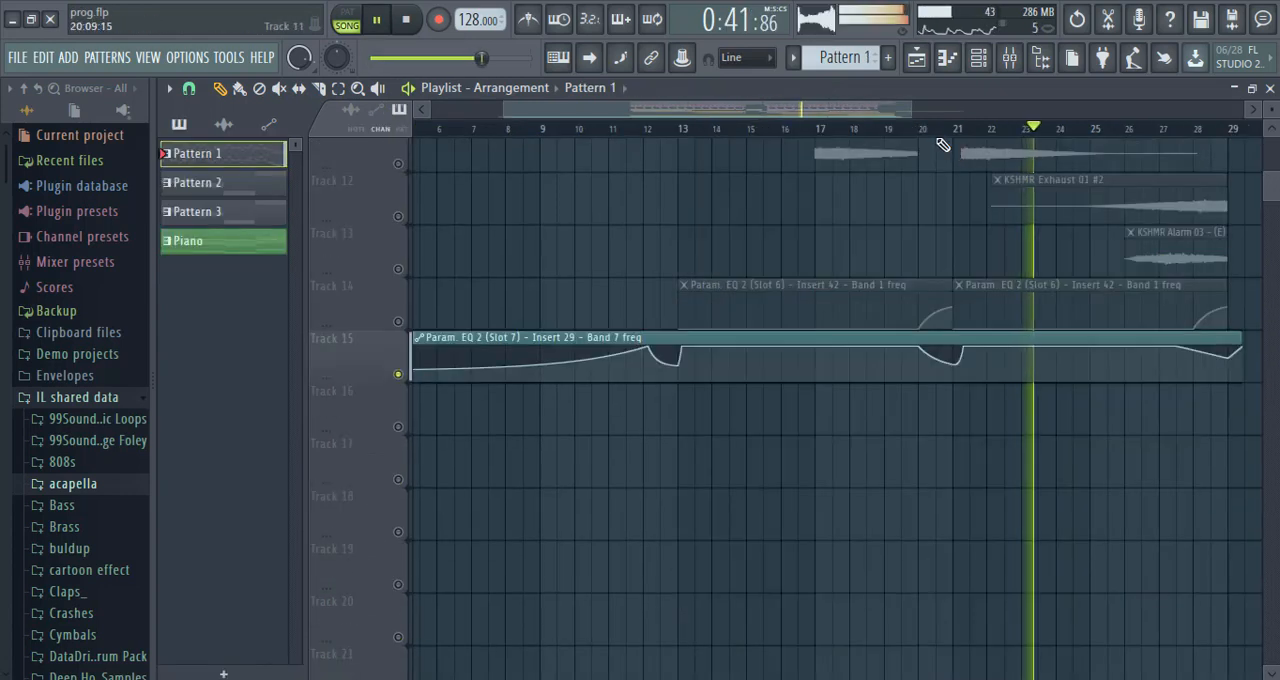
click(912, 128)
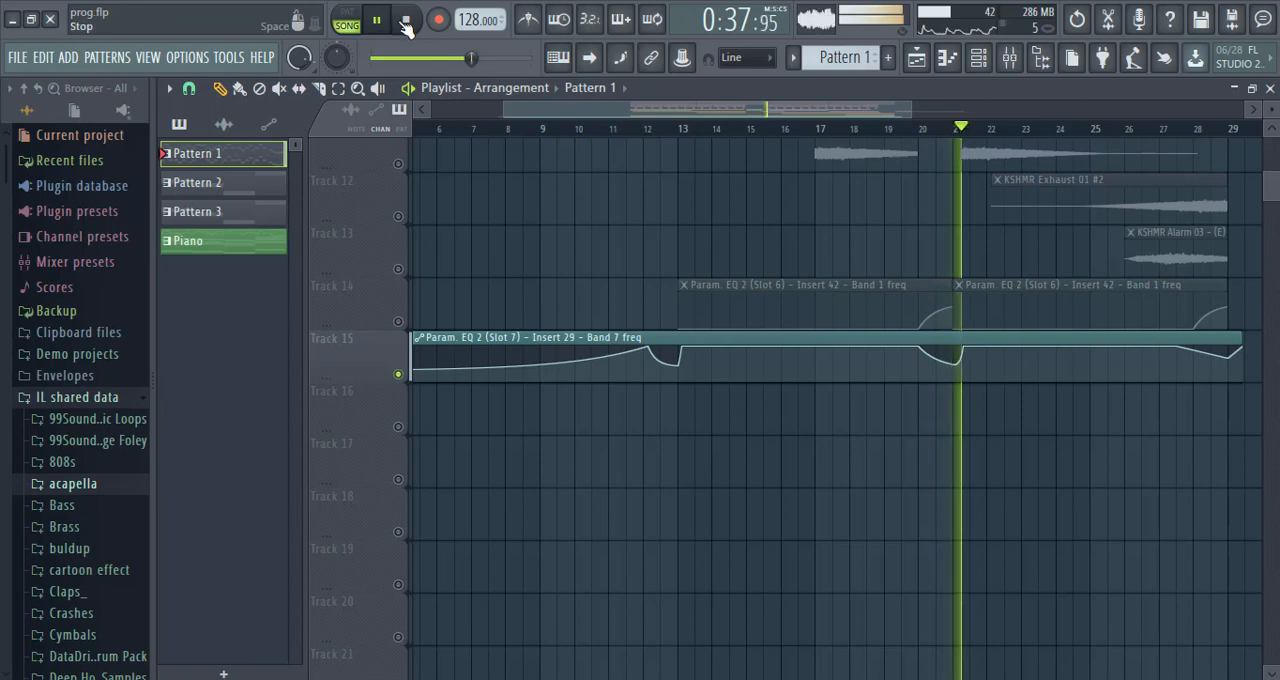
key(space)
Shift the effect clips down two tracks and place KSHMR Short Fill 128BPM 10 on Track 8 leading into bars 15 and 19.
click(223, 124)
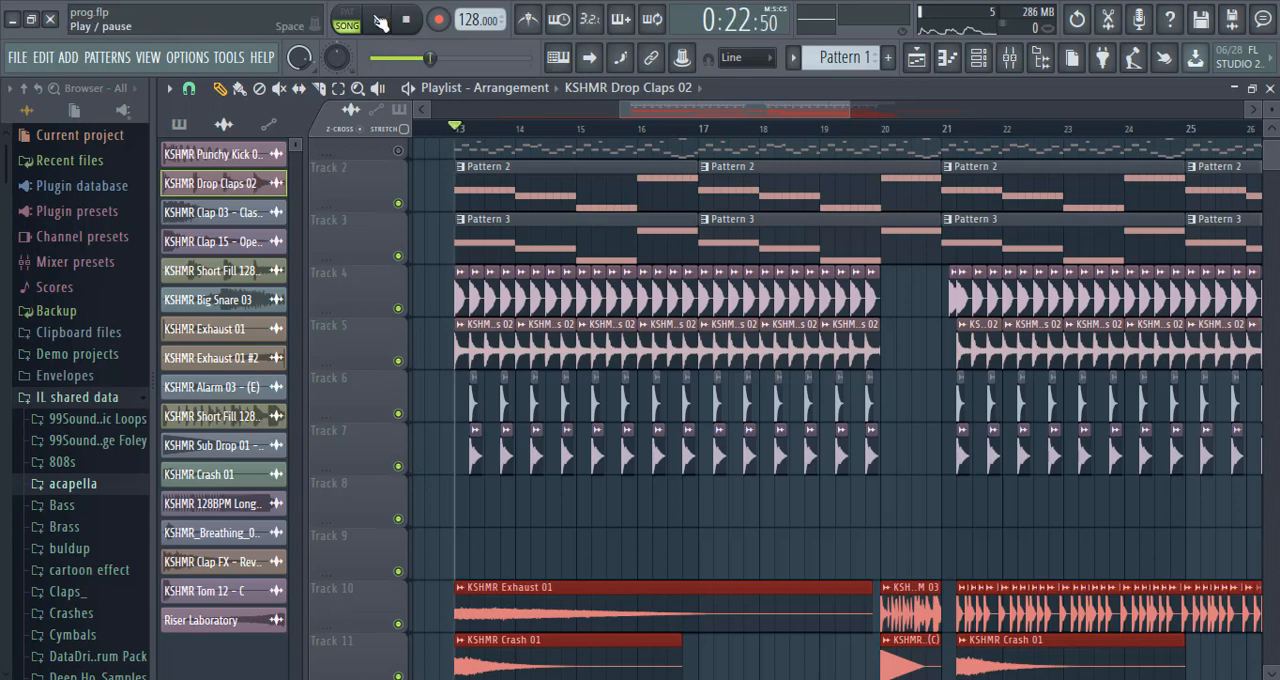
click(408, 20)
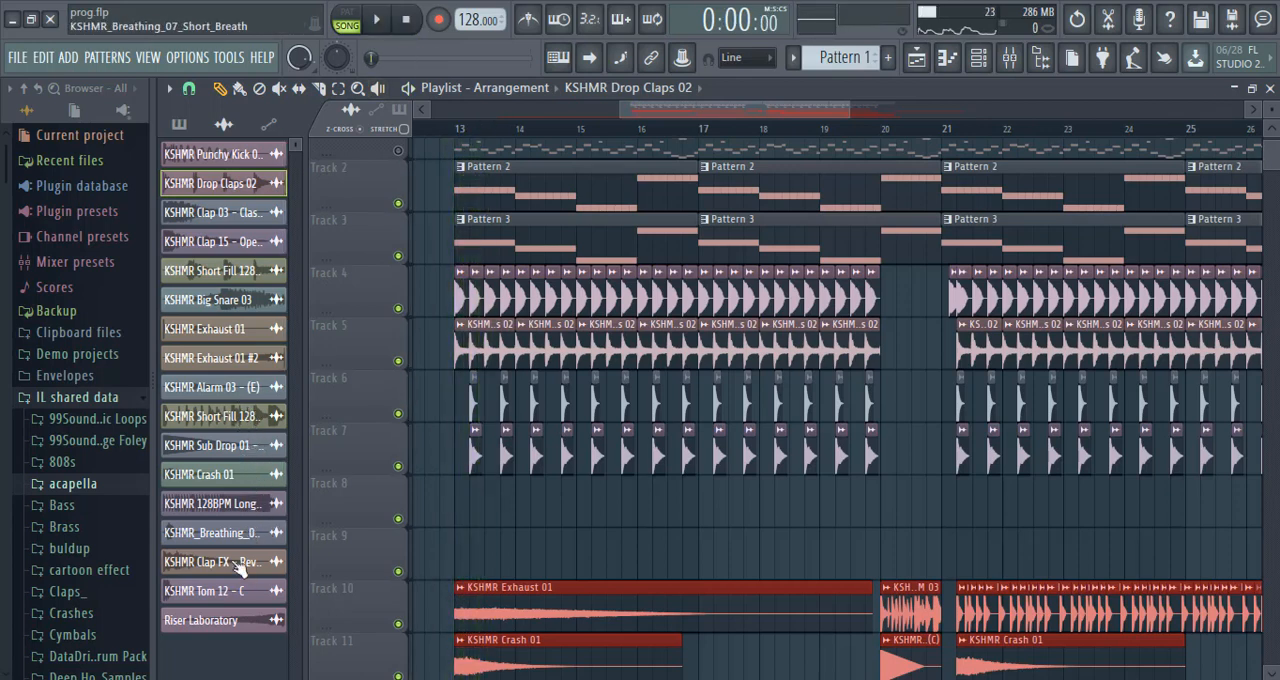
drag(240, 278, 560, 512)
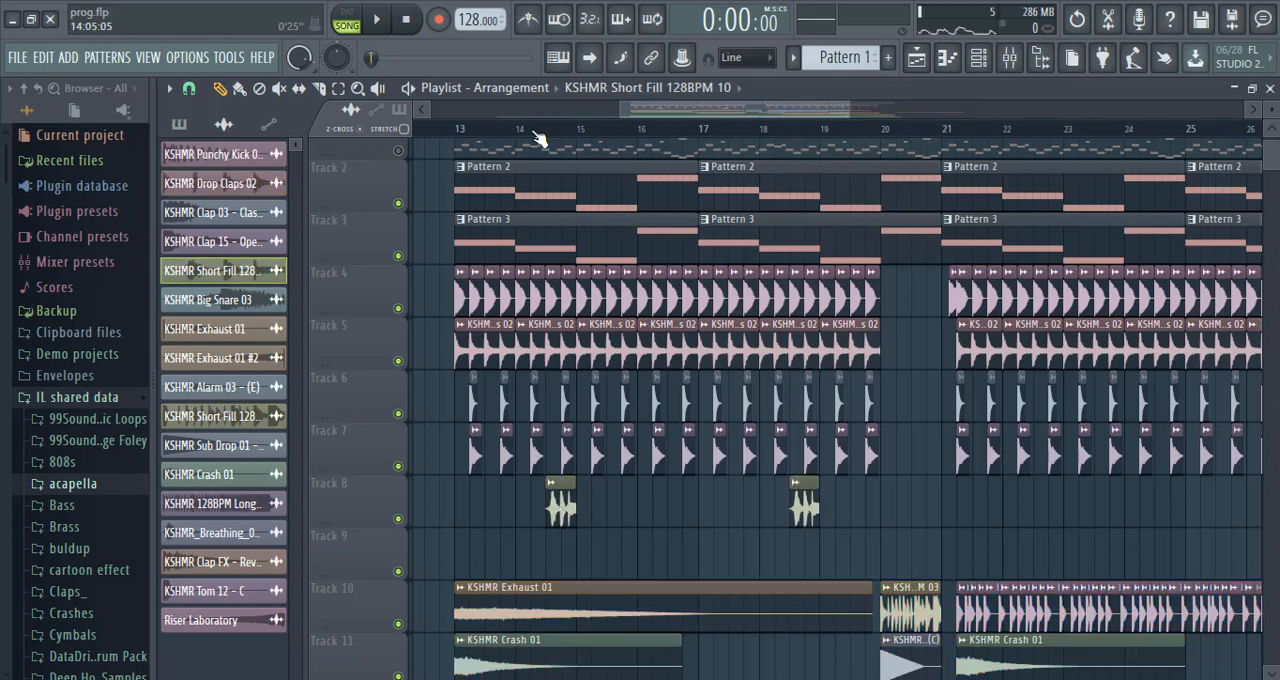
During playback, add KSHMR Big Snare 03 leading into bars 17 and 25 and KSHMR Short Fill 128BPM 10 leading into bar 23 on Track 8.
click(379, 20)
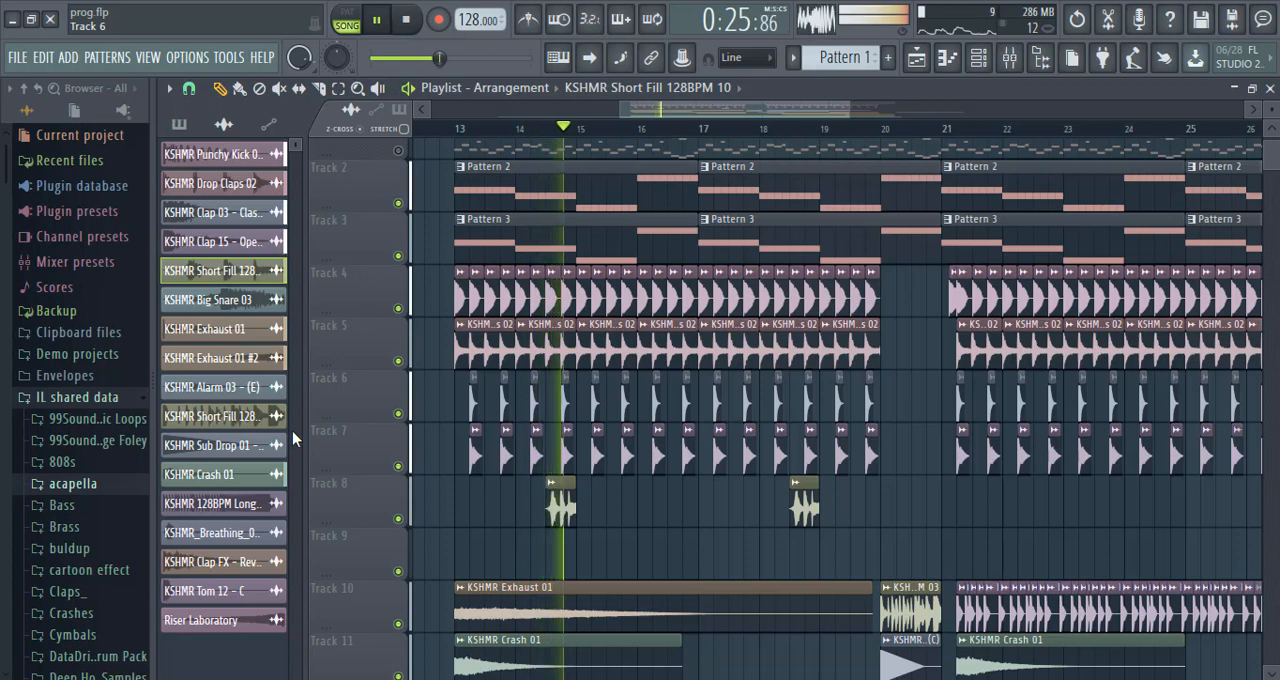
click(262, 299)
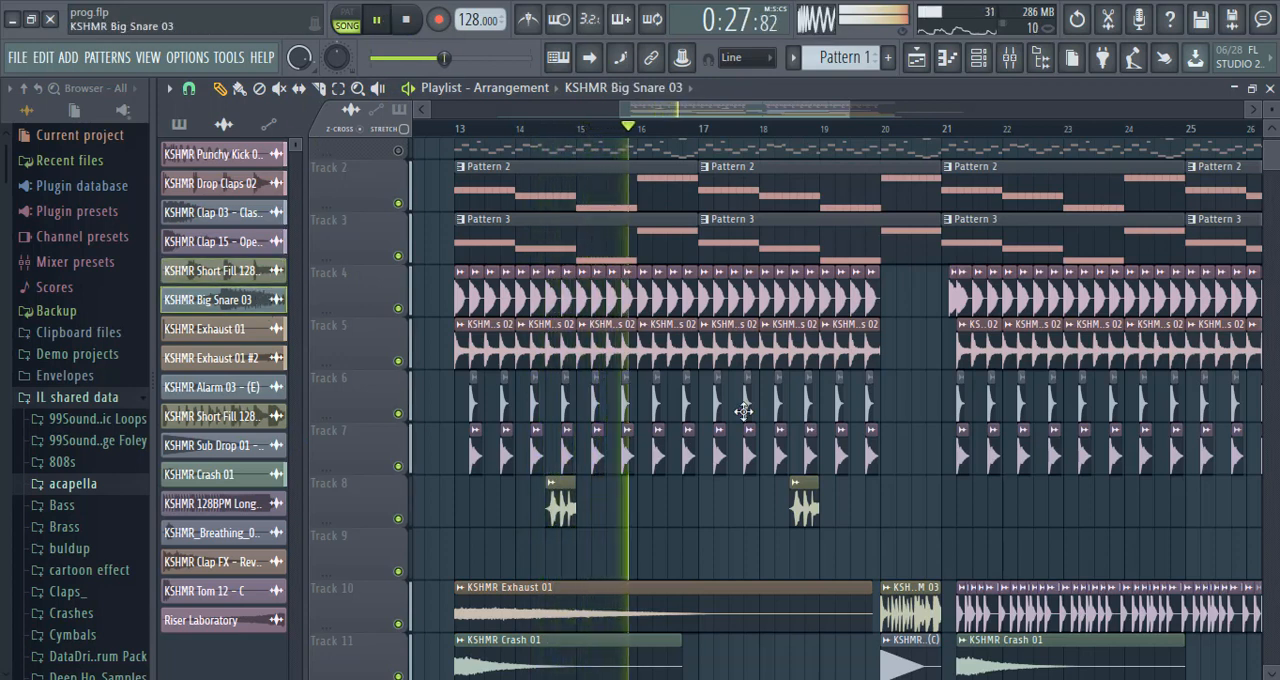
click(683, 510)
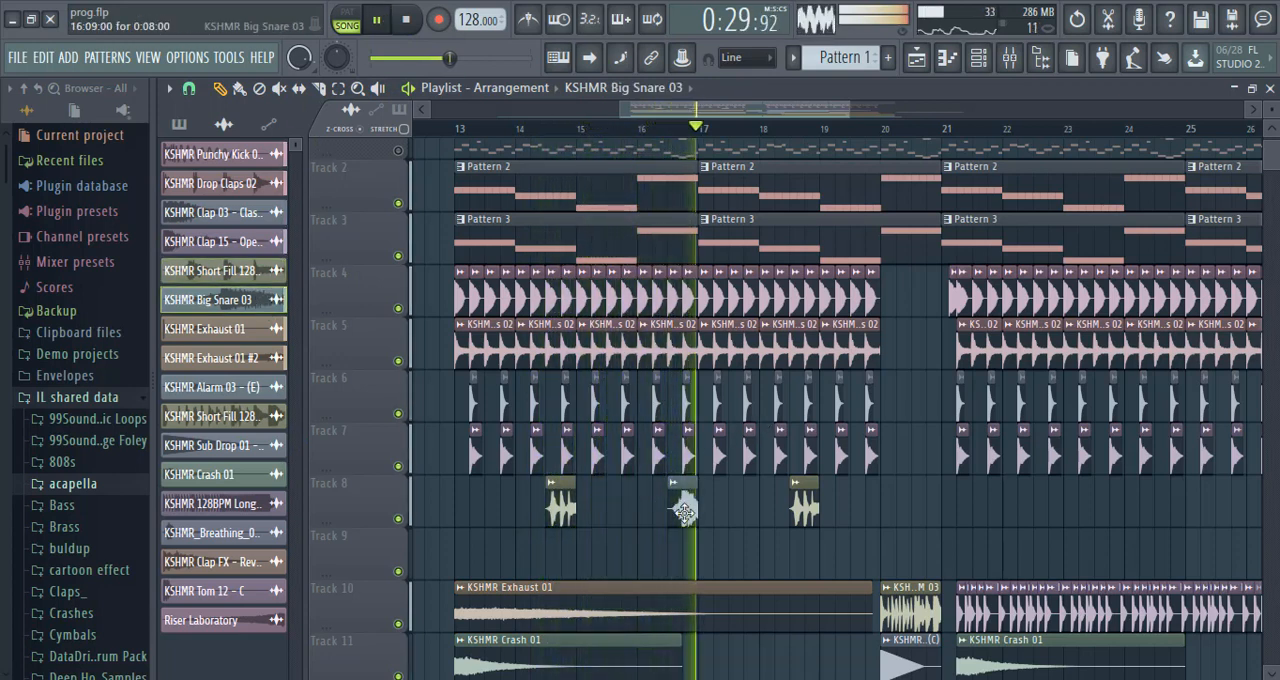
click(805, 508)
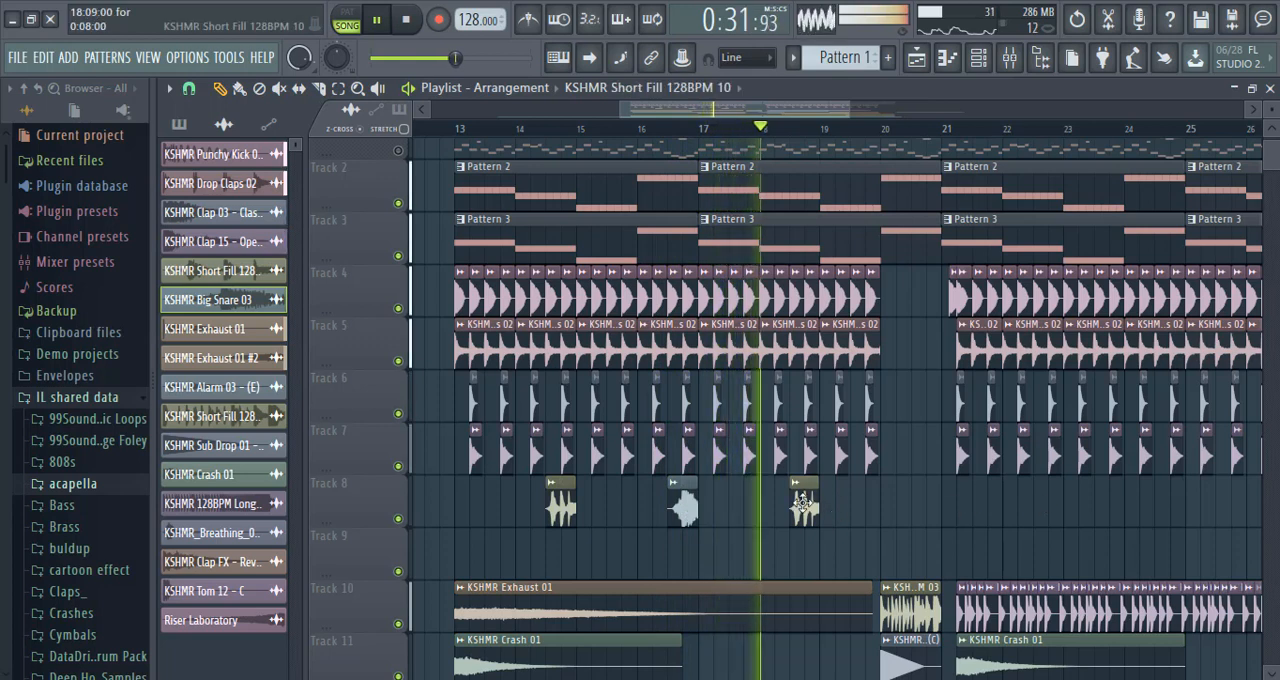
click(1046, 507)
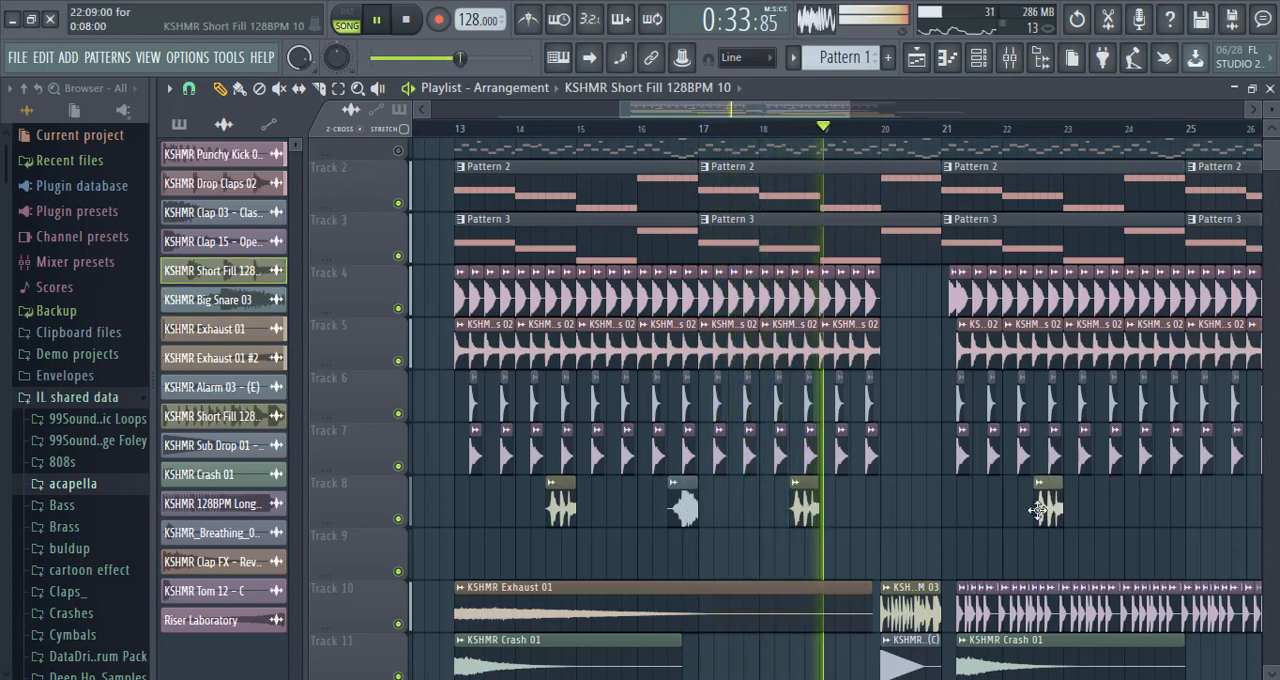
click(685, 508)
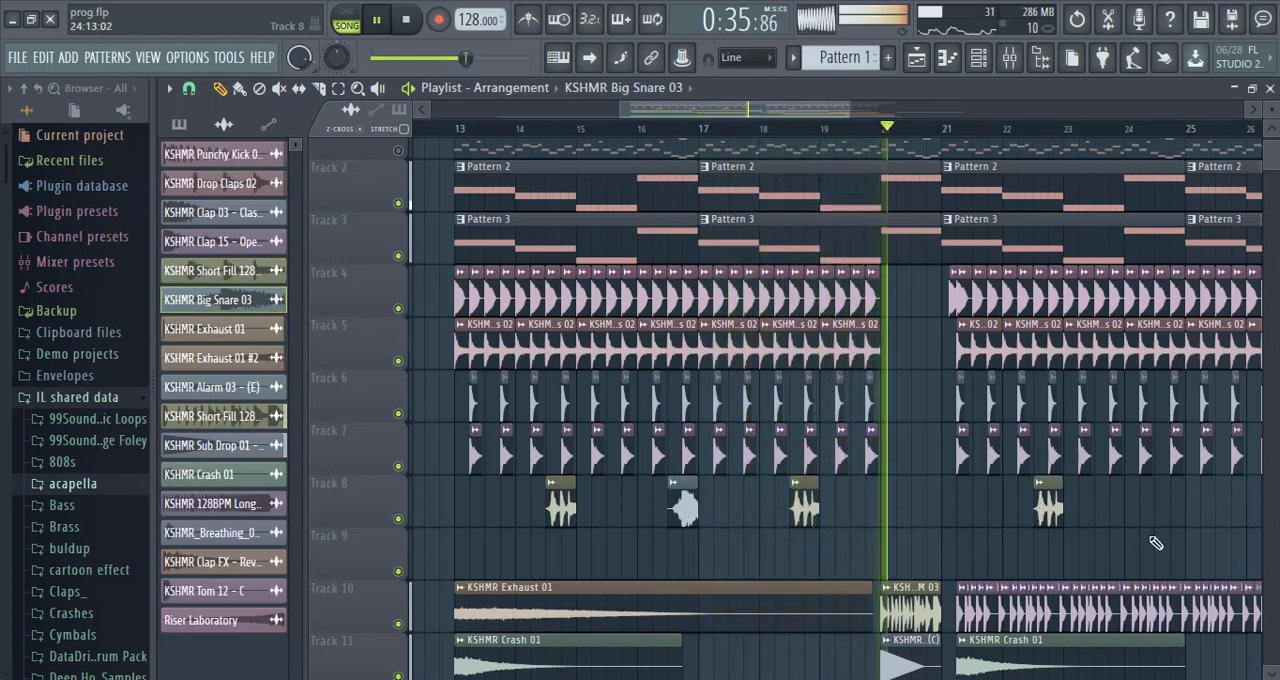
click(1158, 509)
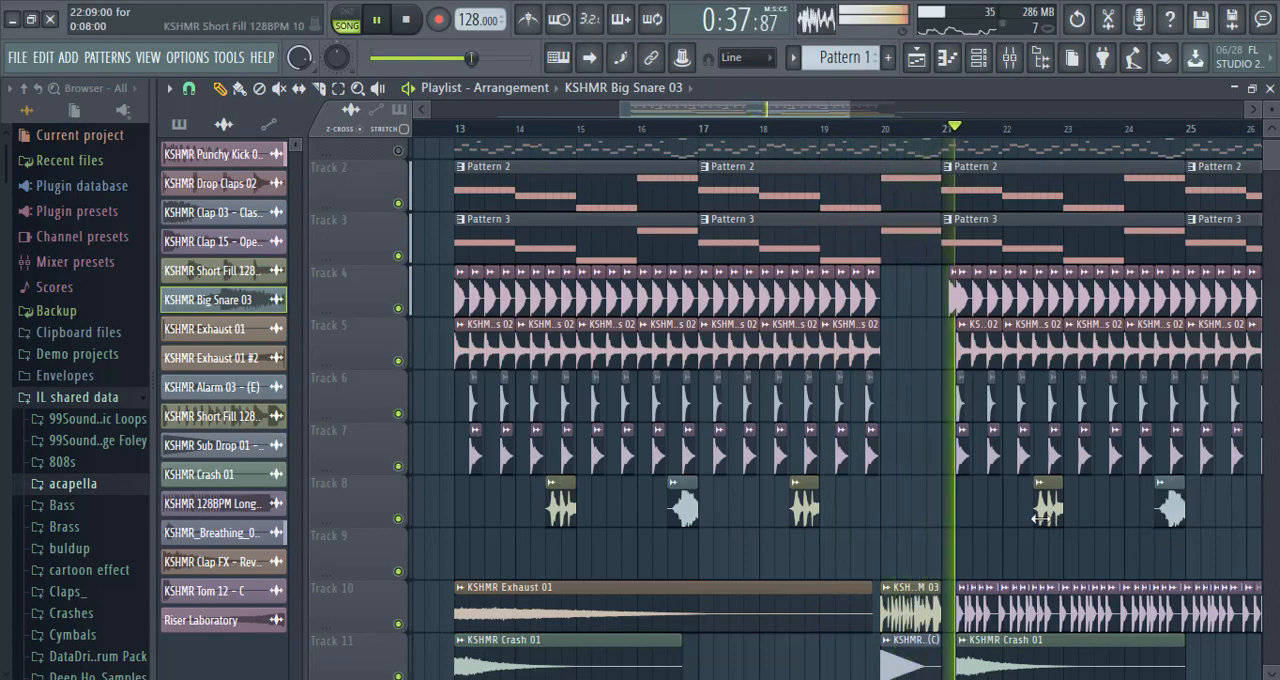
Add another KSHMR Short Fill 128BPM 10 on Track 8 just before bar 27 and stop playback.
drag(776, 111, 882, 123)
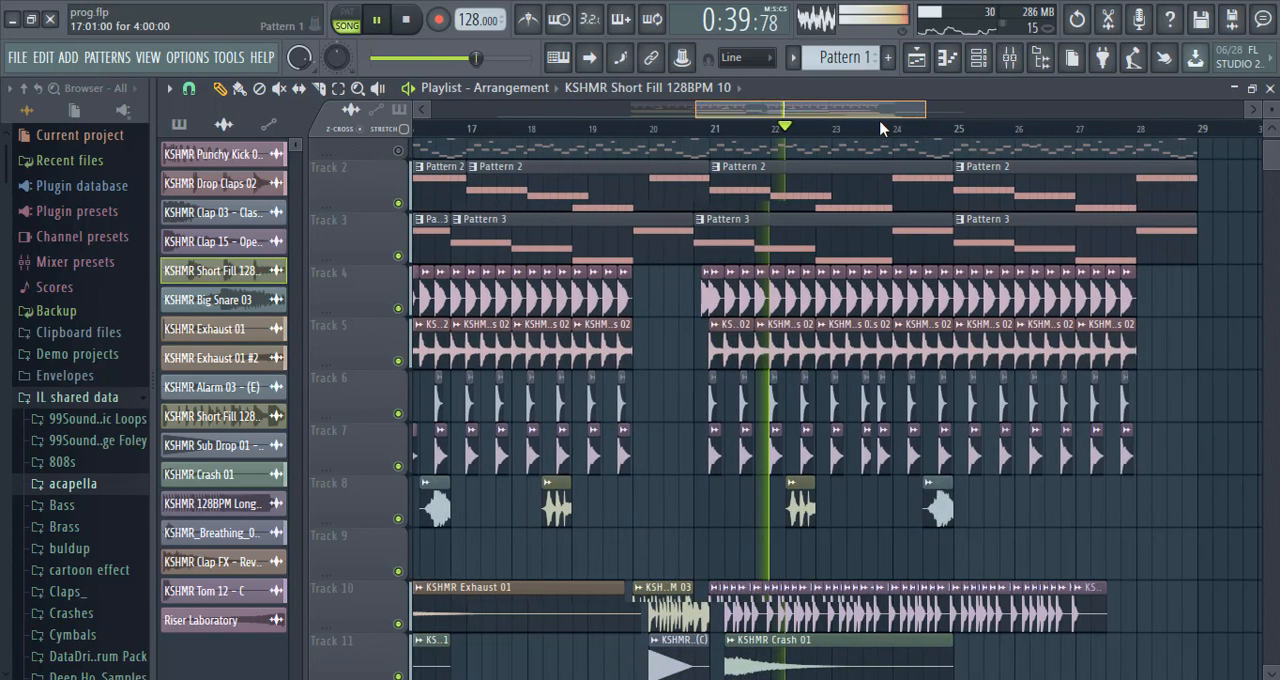
click(848, 508)
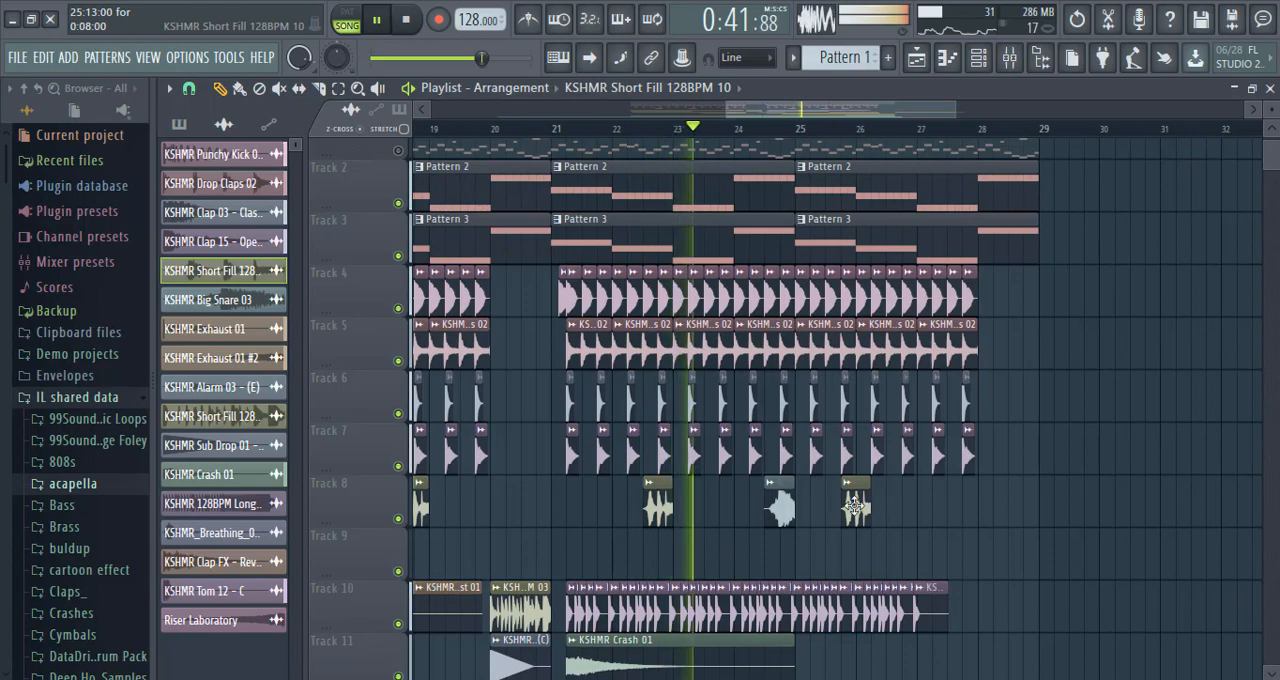
drag(866, 506, 911, 506)
drag(863, 108, 672, 120)
click(408, 20)
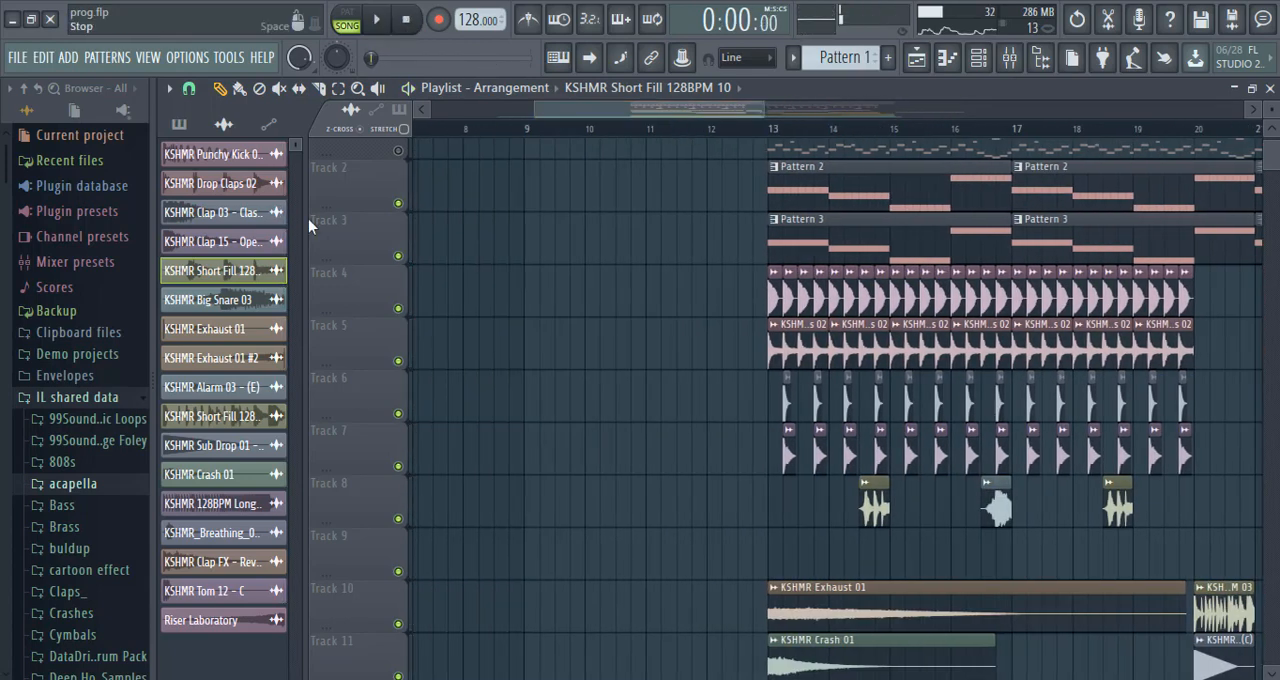
Place KSHMR Short Fill 128BPM 03 at bar 12 on Track 10 and KSHMR 128BPM Long Fill 02 at bar 5 on Track 3.
right_click(799, 281)
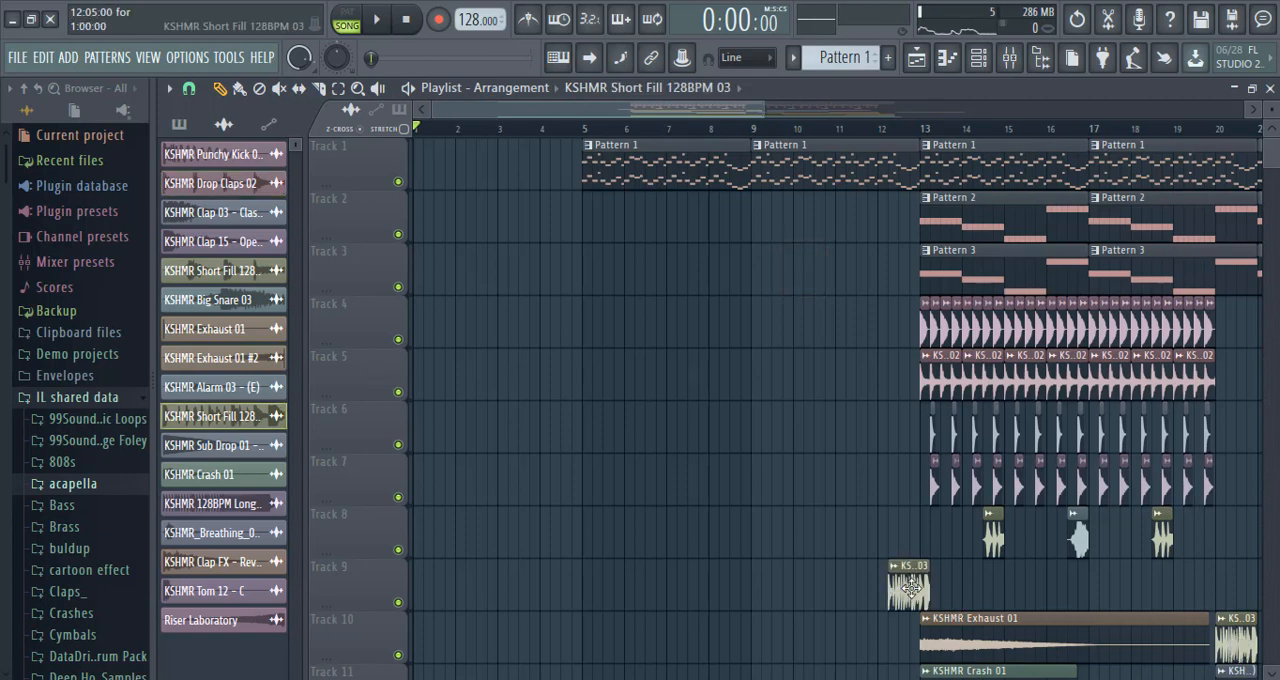
drag(898, 593, 900, 655)
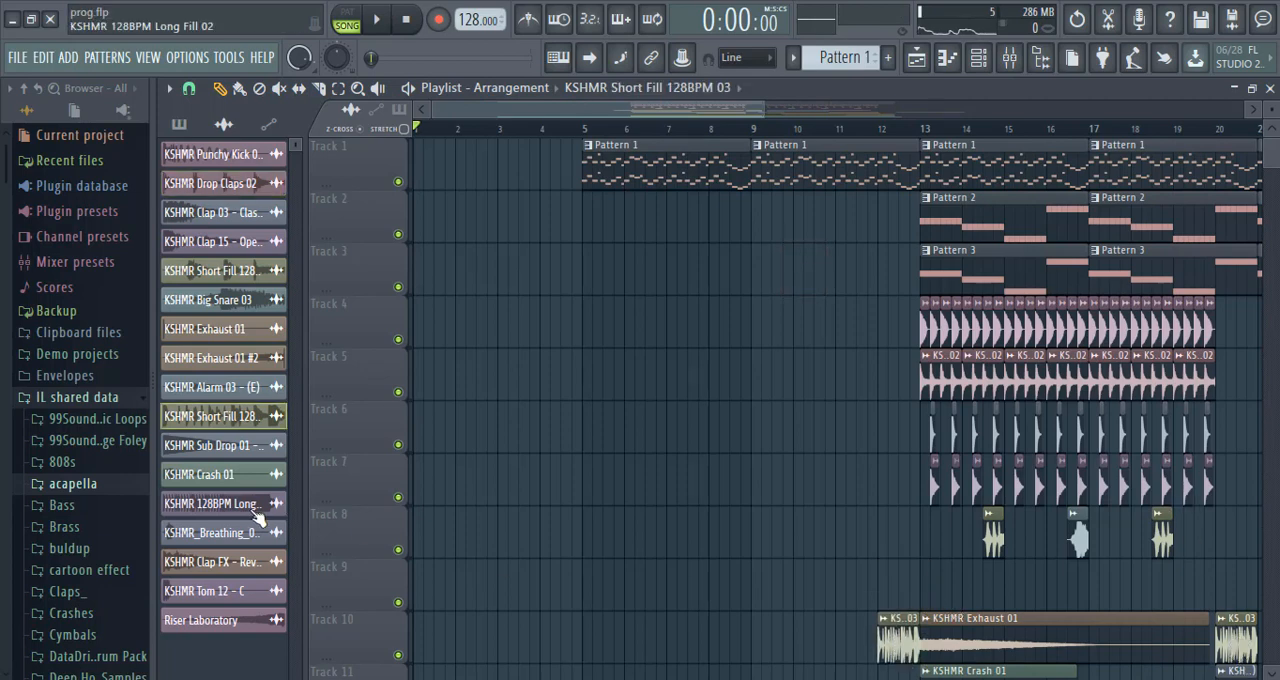
click(638, 292)
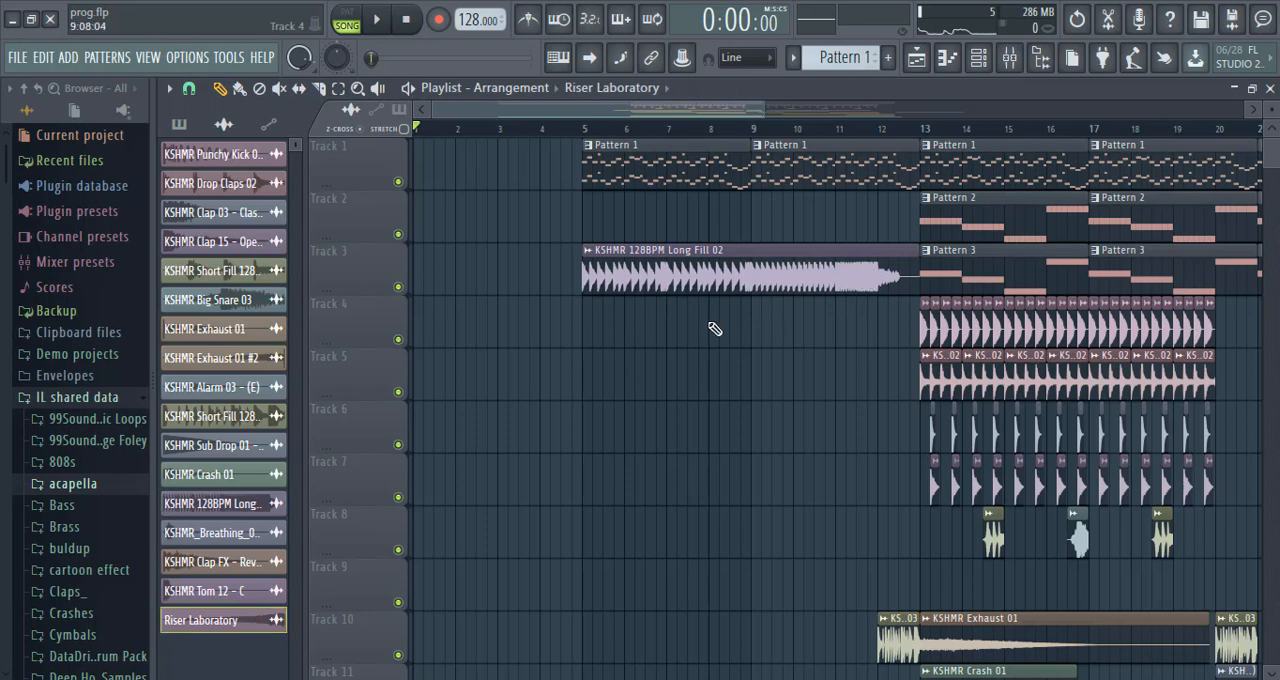
Place Riser Laboratory on Track 4 from bar 8 to bar 12 and play back the end of the buildup.
click(579, 341)
drag(634, 317, 780, 315)
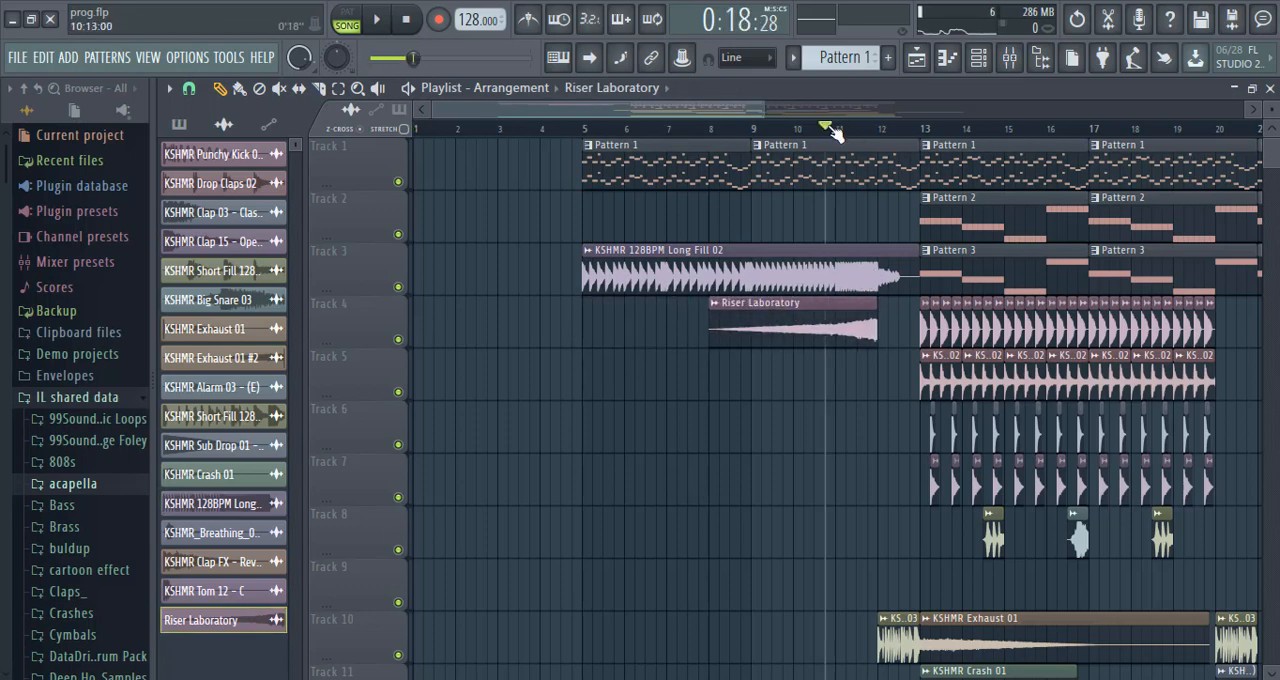
click(376, 19)
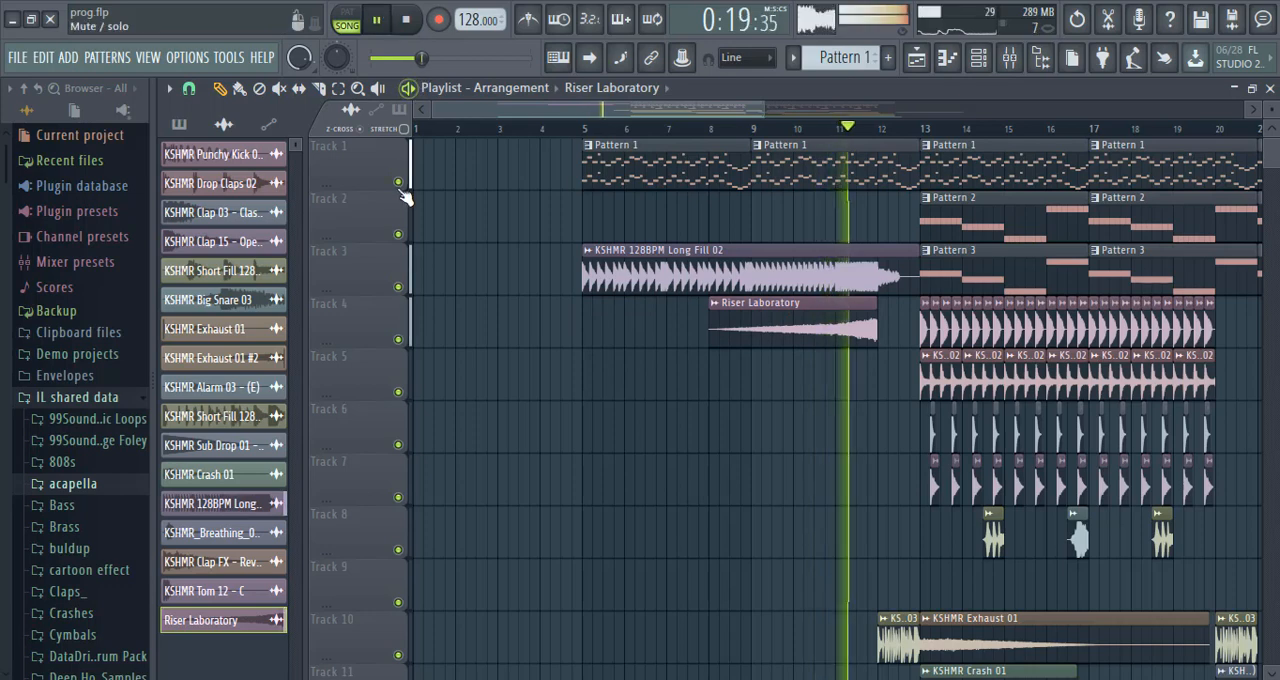
click(401, 19)
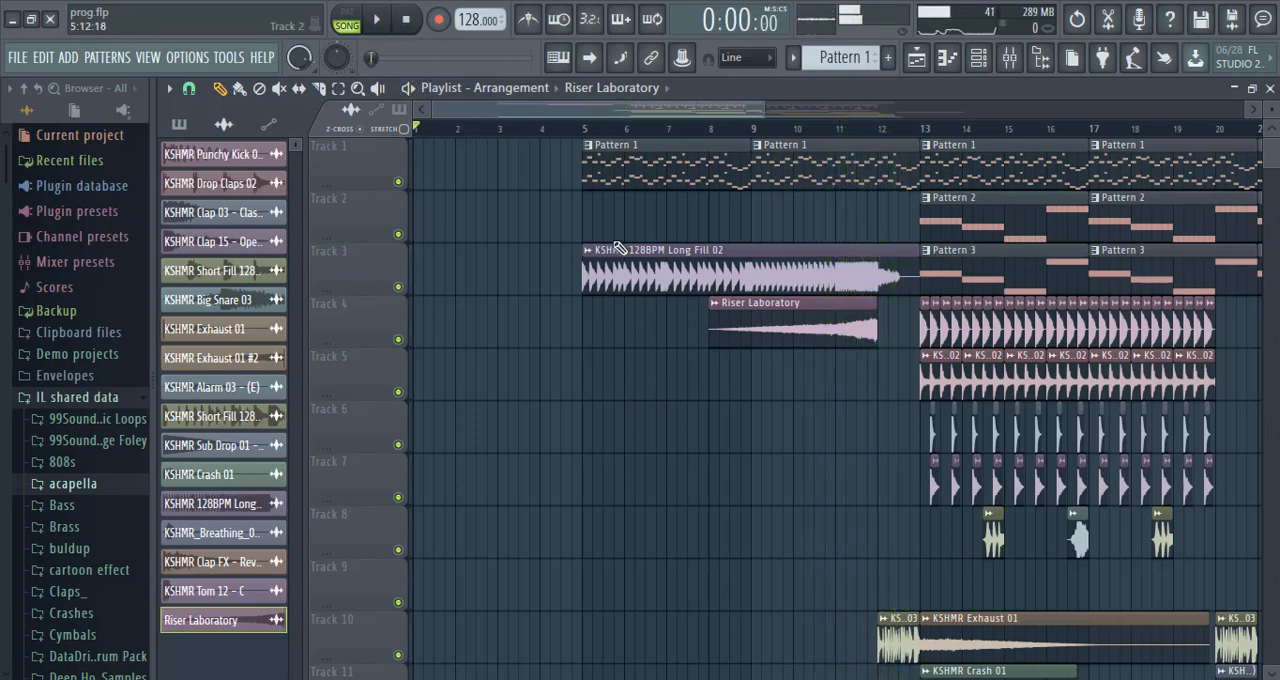
drag(1277, 168, 1277, 186)
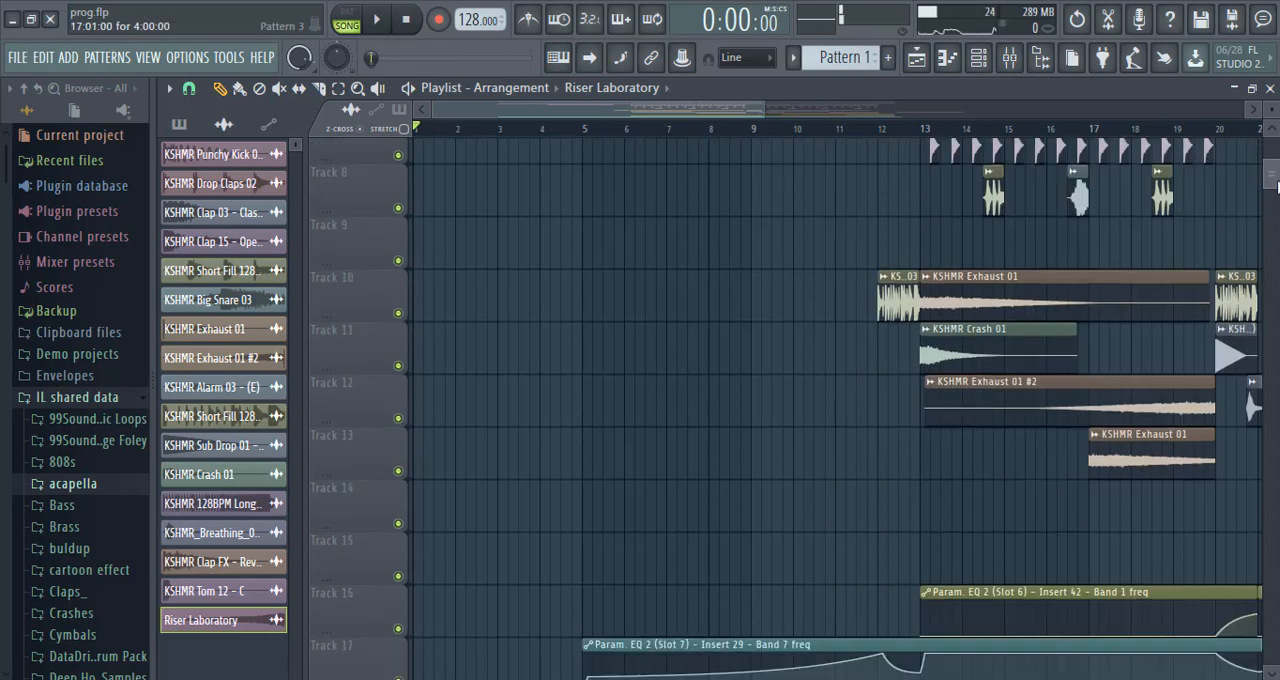
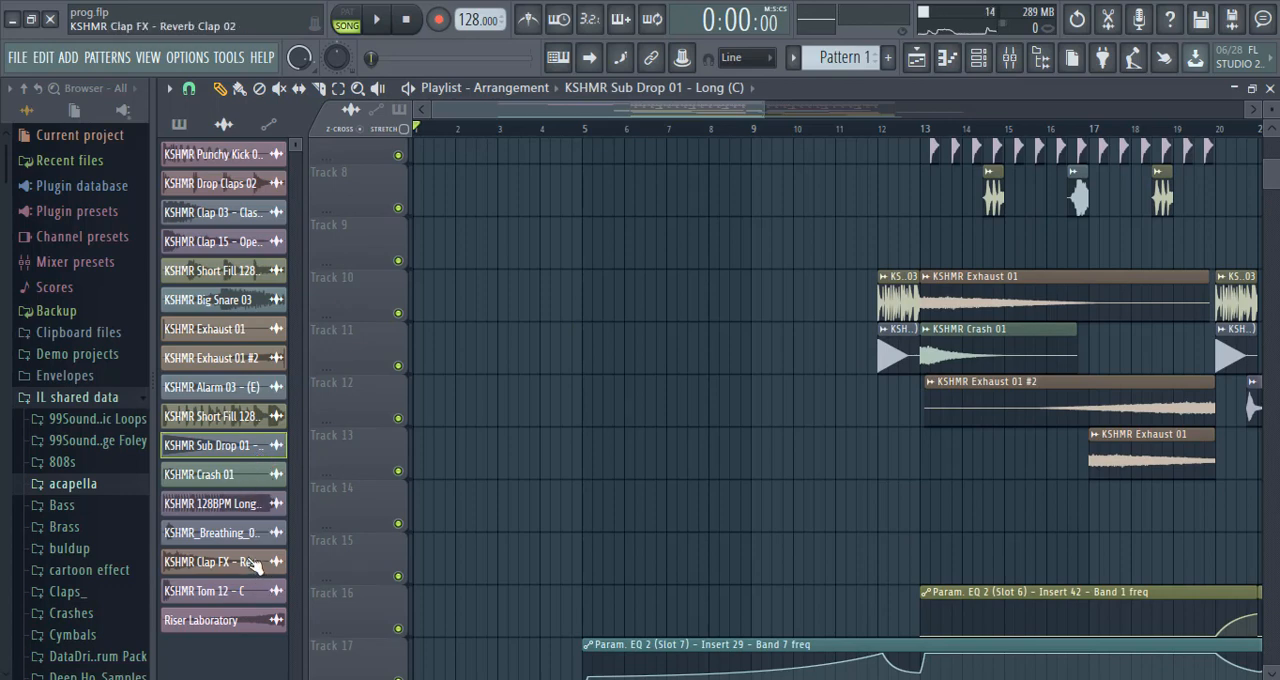
Place the Param. EQ 2 - KSHMR 128BPM Long Fill 04 - Band 7 freq automation on Track 5 from bar 5 to bar 12.
click(266, 128)
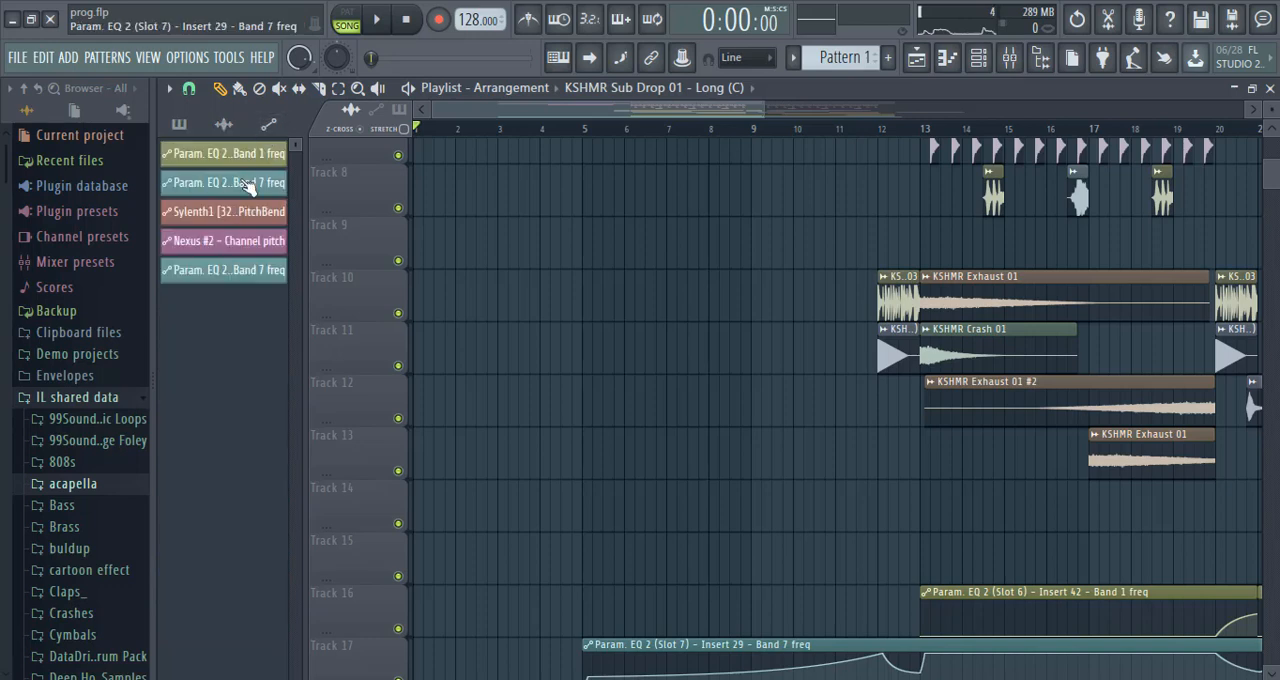
click(248, 186)
click(566, 194)
right_click(617, 170)
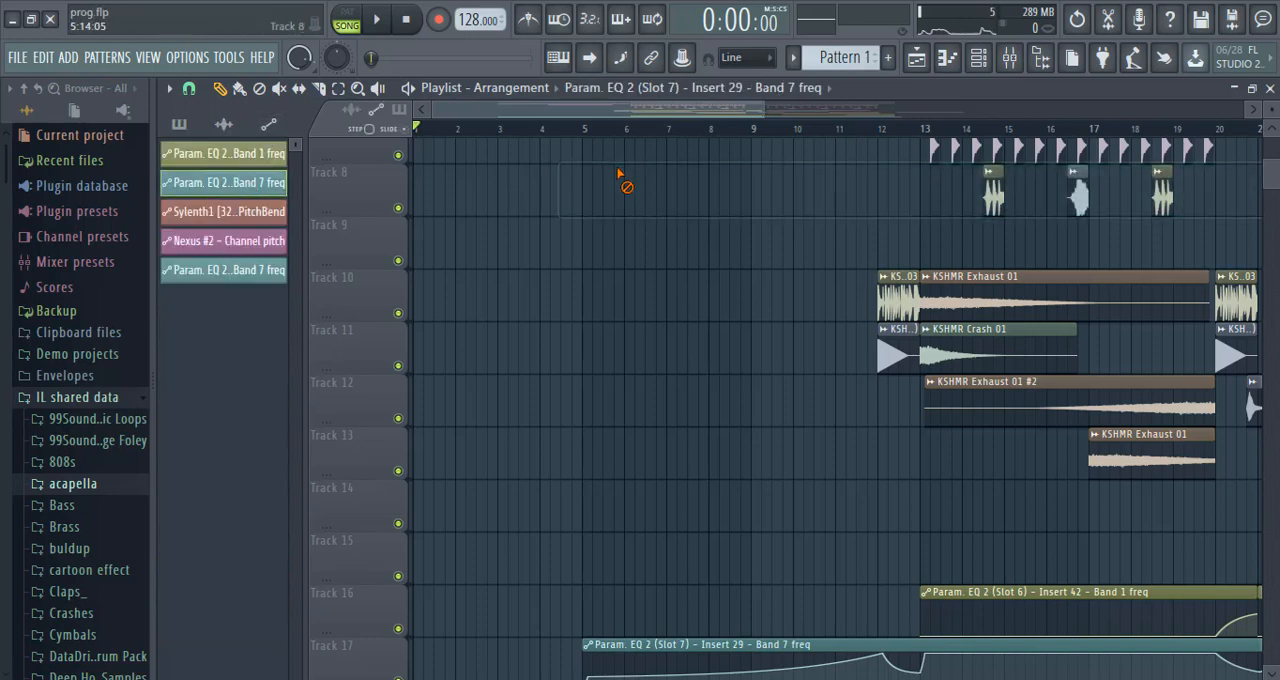
click(580, 233)
drag(632, 232, 642, 329)
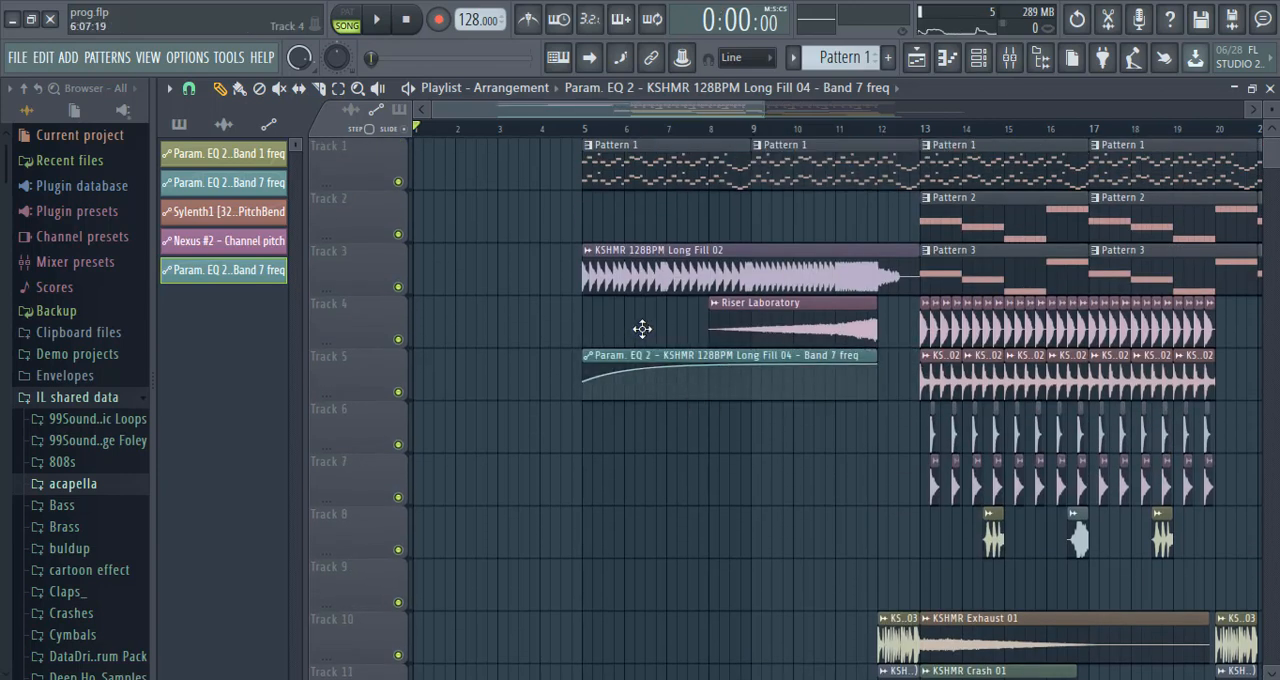
Mute Track 1 and play back the buildup from bar 5 into the drop at bar 13, and stop playback.
click(399, 183)
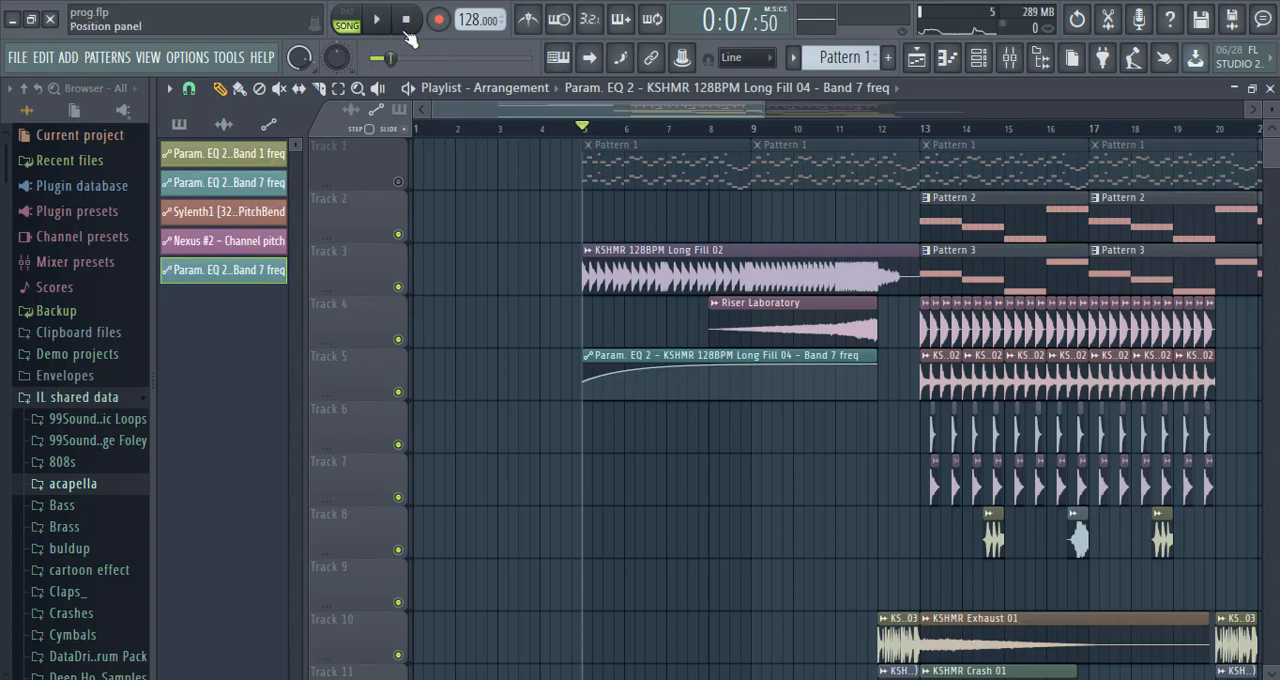
key(space)
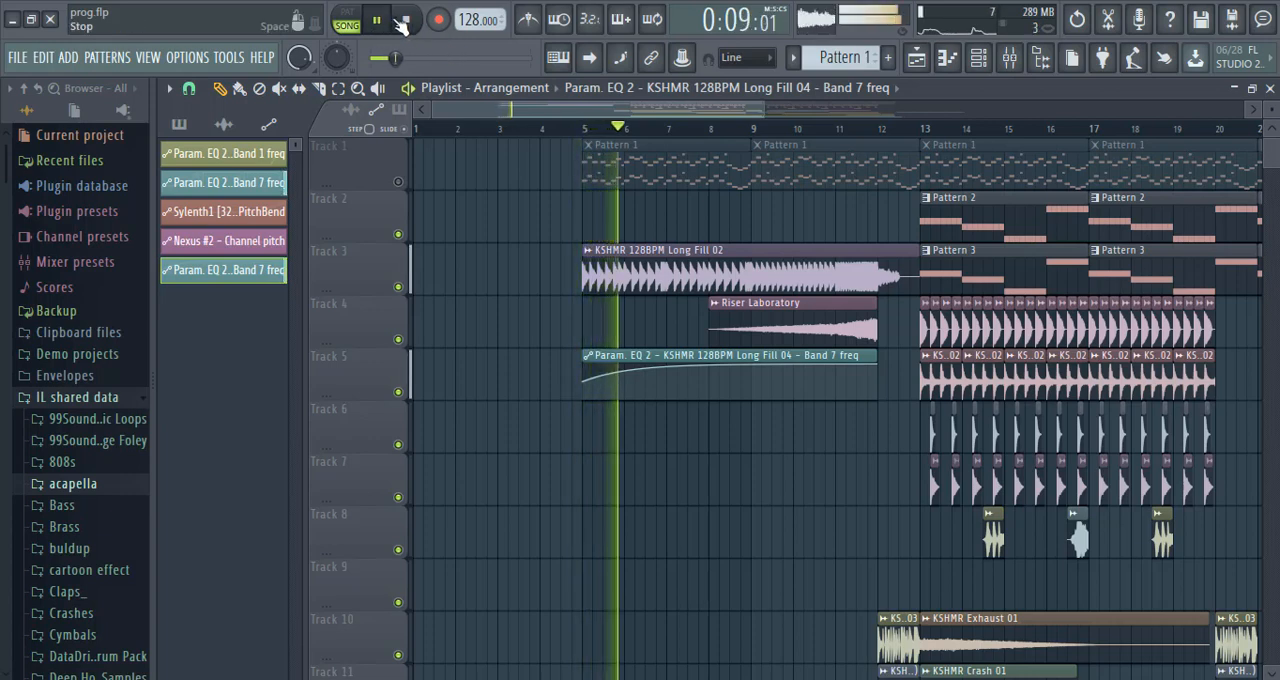
click(757, 132)
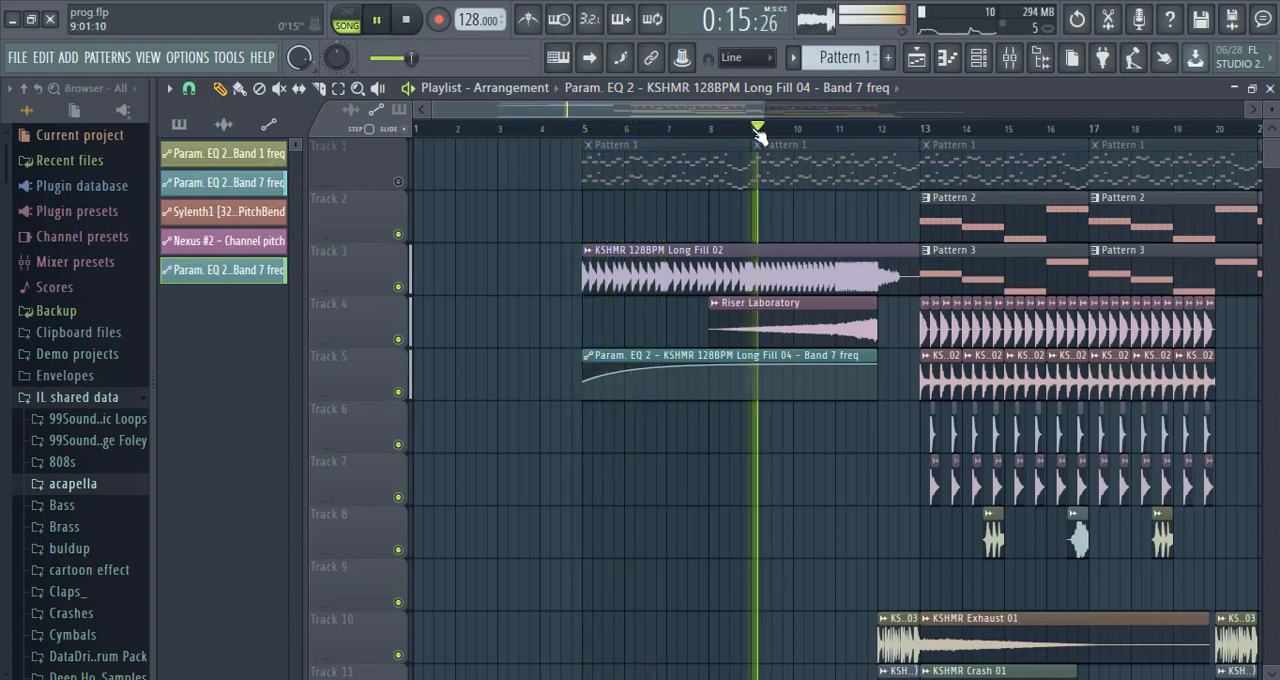
click(408, 22)
Open the FL Keys piano roll of the Piano pattern, copy all its chord notes and close the piano roll.
click(180, 124)
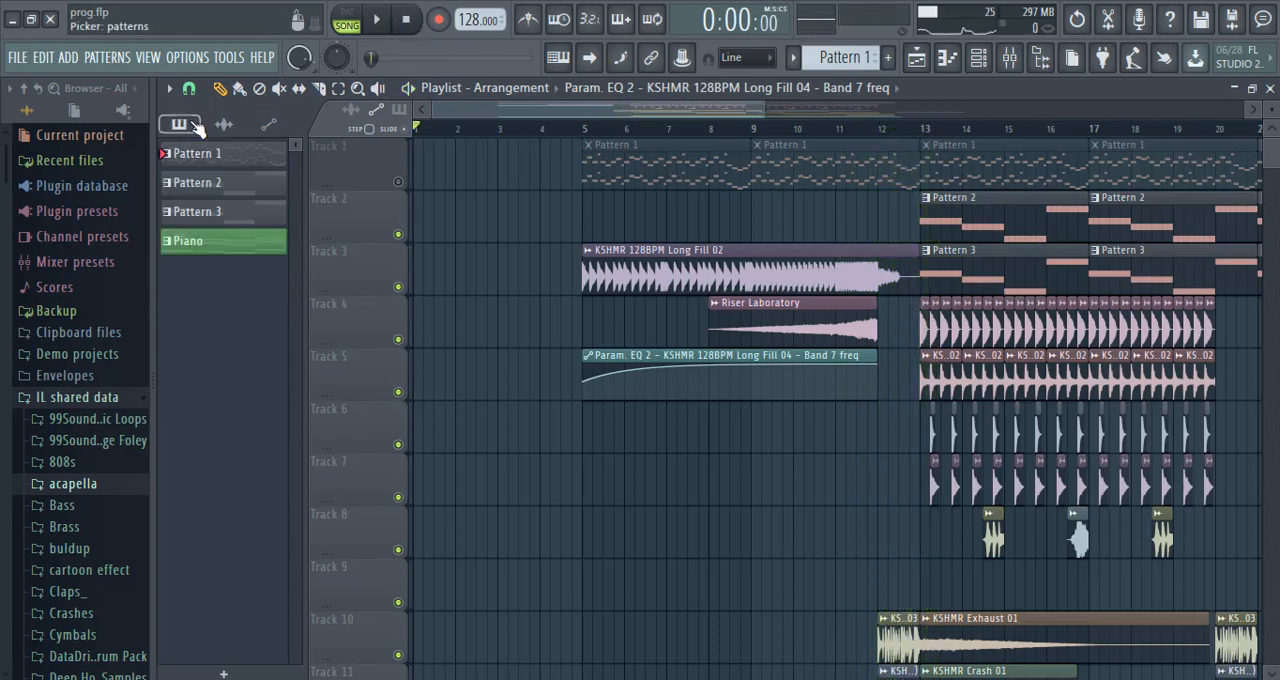
key(F6)
right_click(422, 132)
click(438, 132)
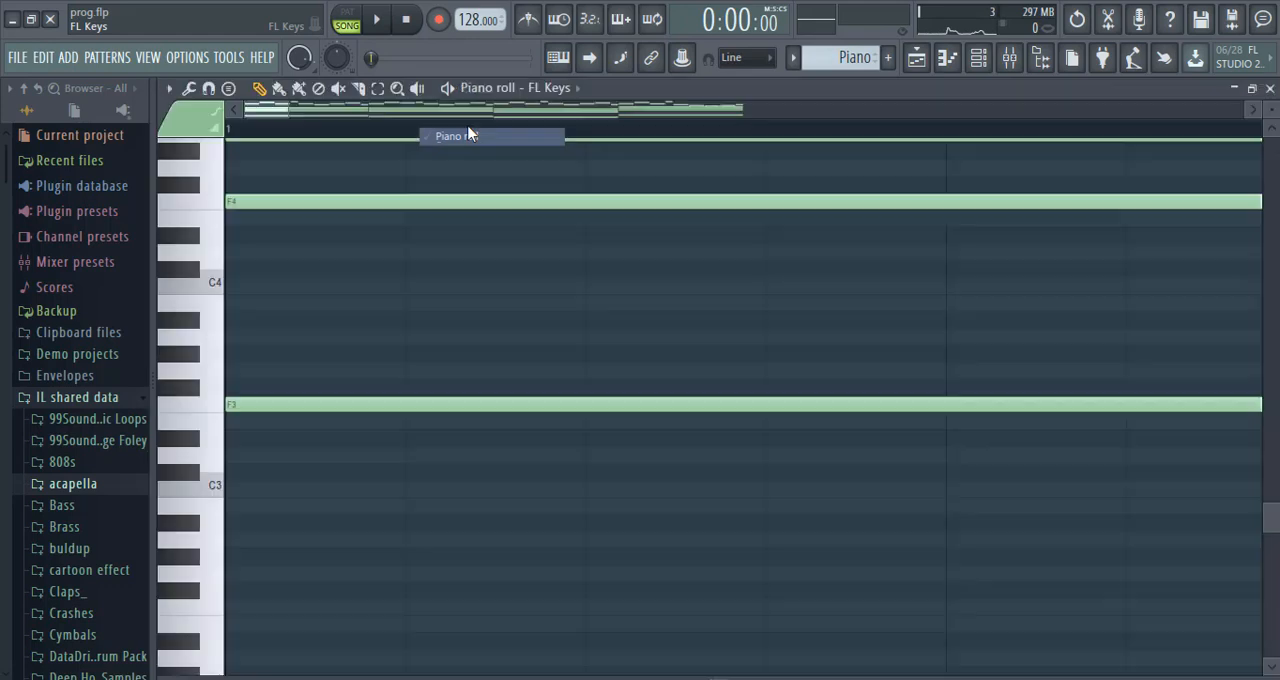
drag(1270, 517, 1271, 465)
drag(937, 252, 297, 654)
click(896, 262)
drag(923, 243, 266, 604)
click(1270, 89)
Switch to the empty Pattern 4 and paste the copied chords into the Chords channel's piano roll, starting at bar 1.
scroll(850, 58, up, 1)
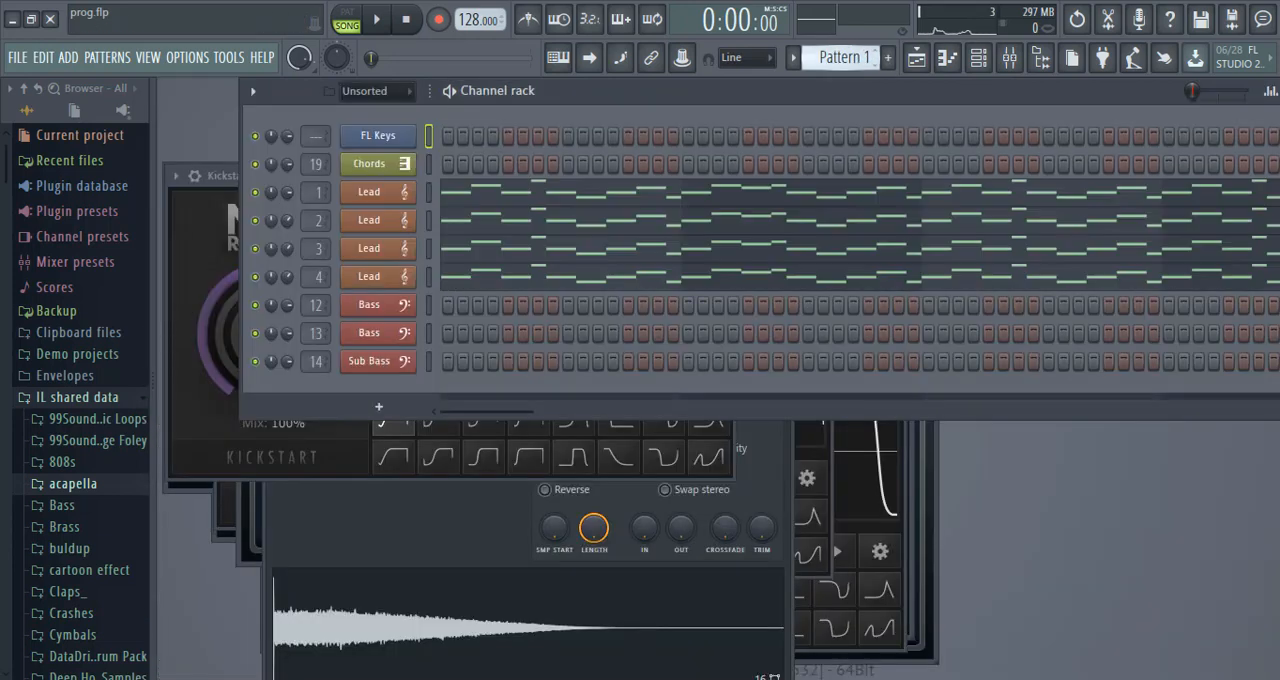
scroll(845, 58, down, 3)
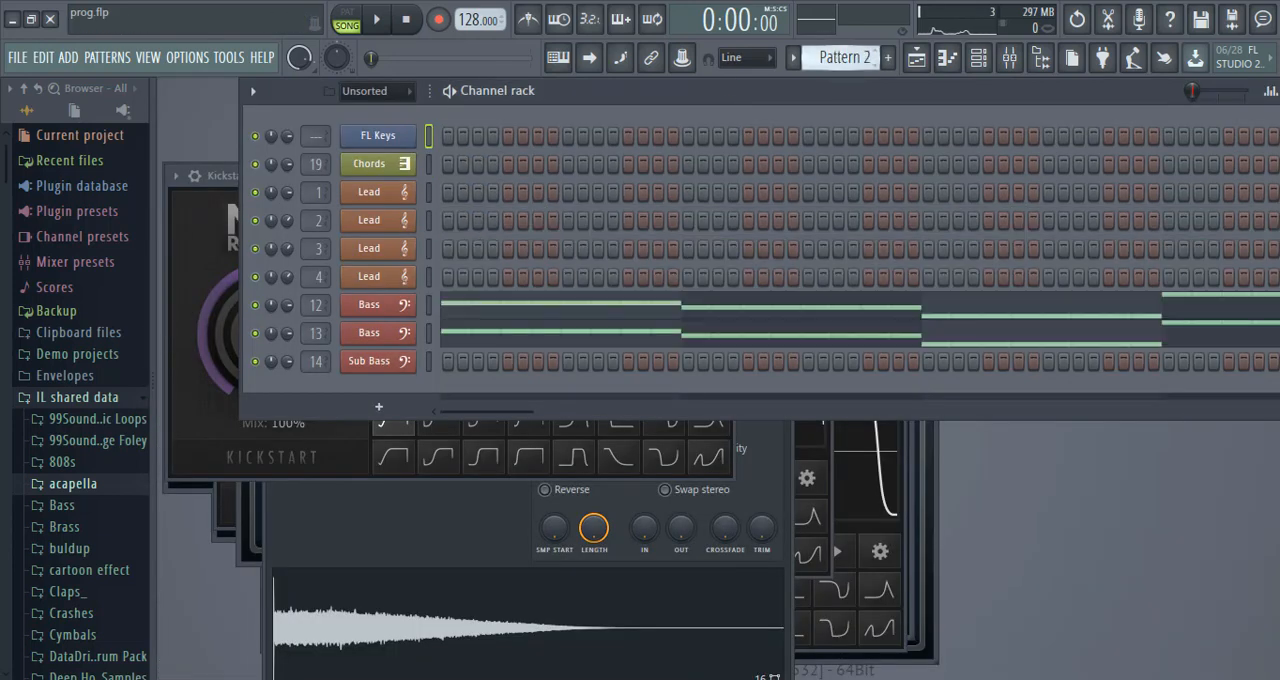
right_click(403, 168)
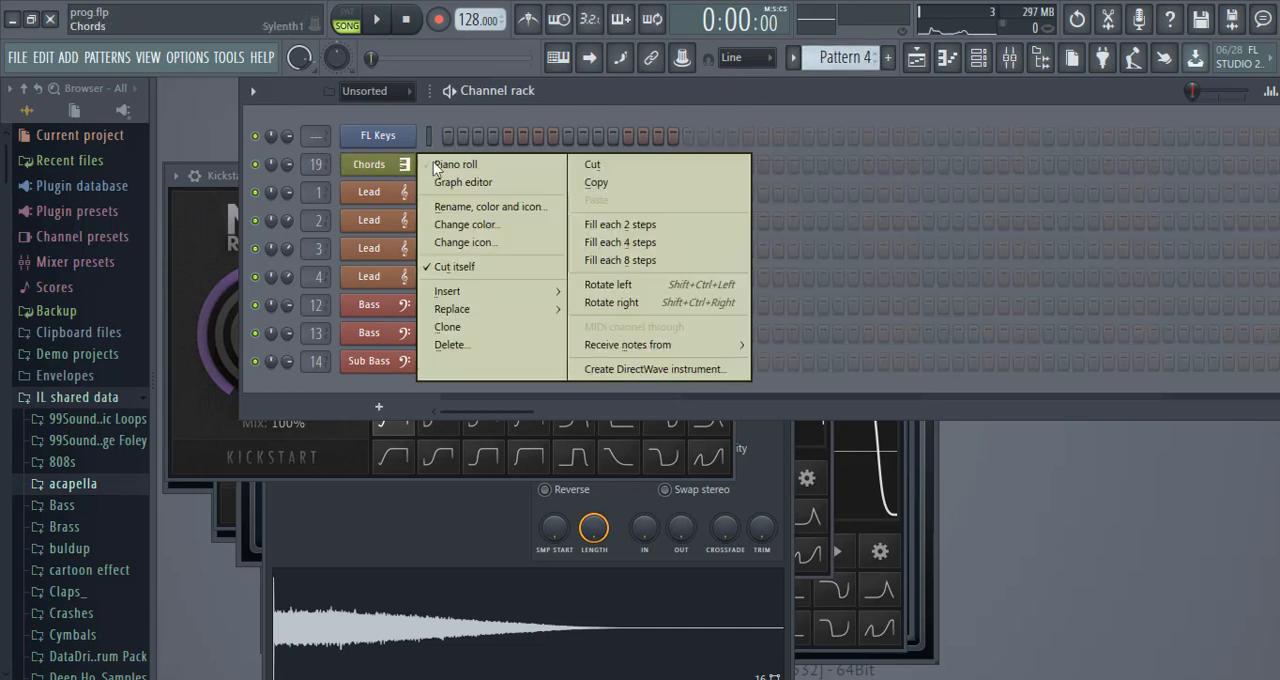
click(440, 168)
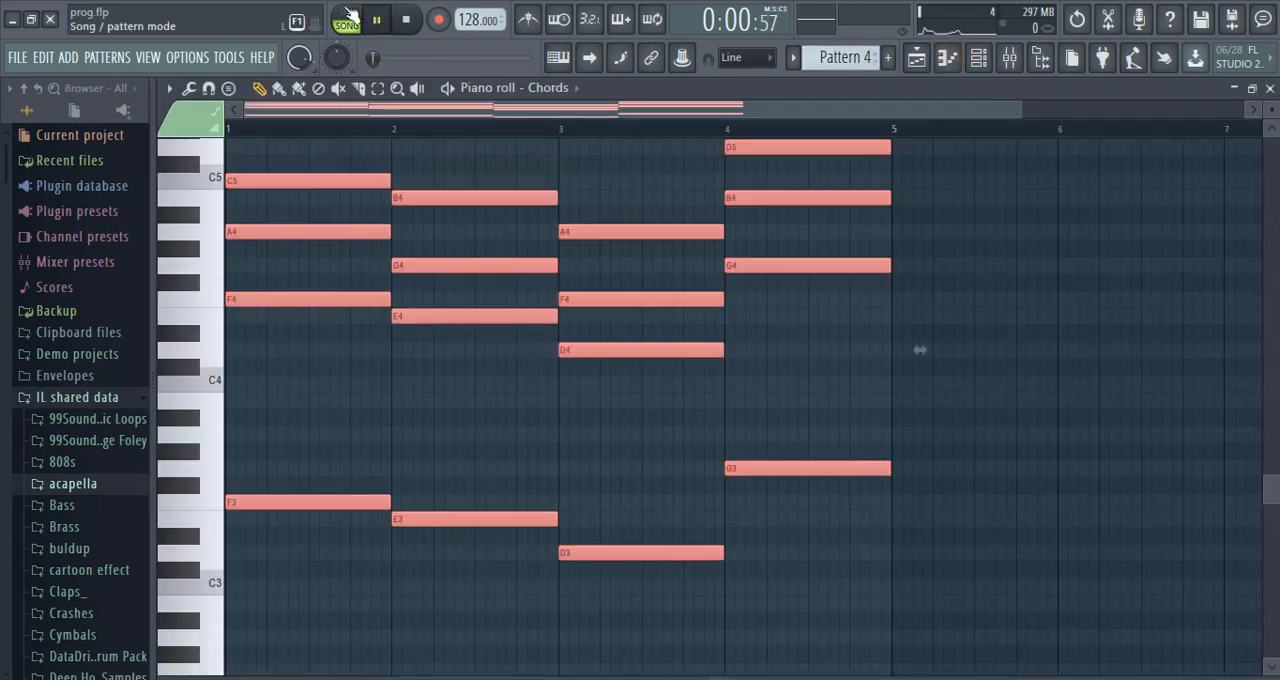
Play back Pattern 4 on its own and inspect the Sylenth1 preset used by the Chords channel.
key(space)
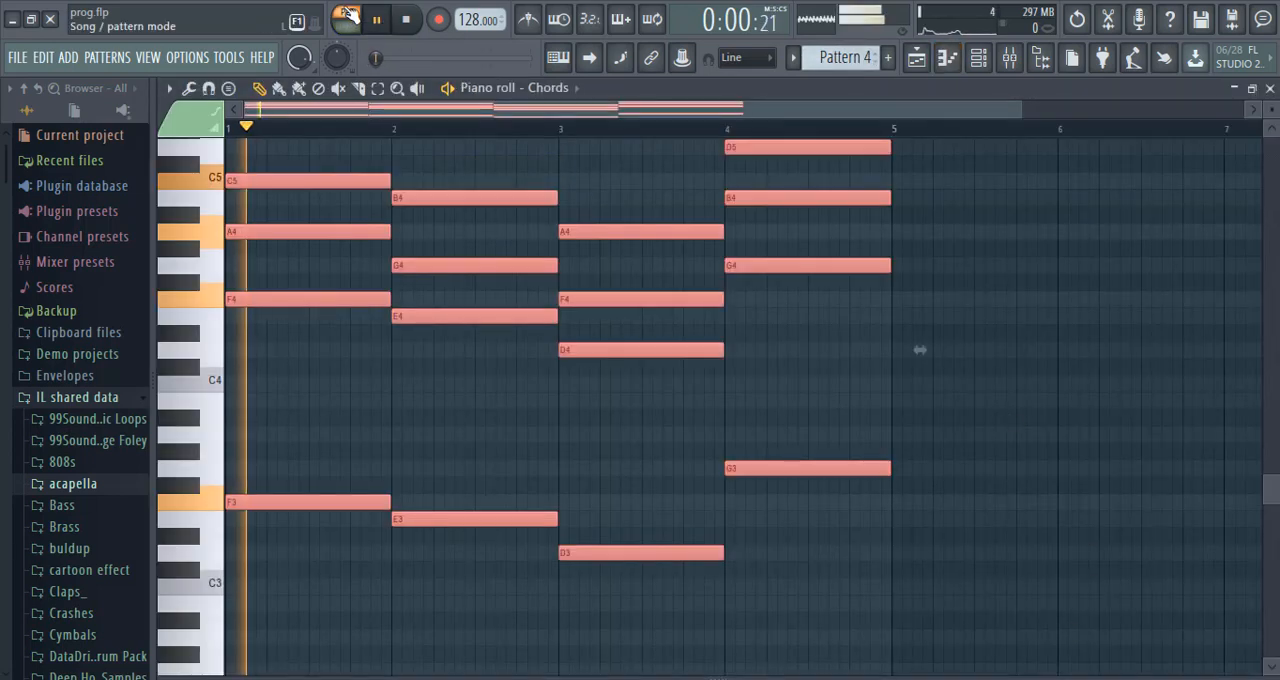
click(1270, 88)
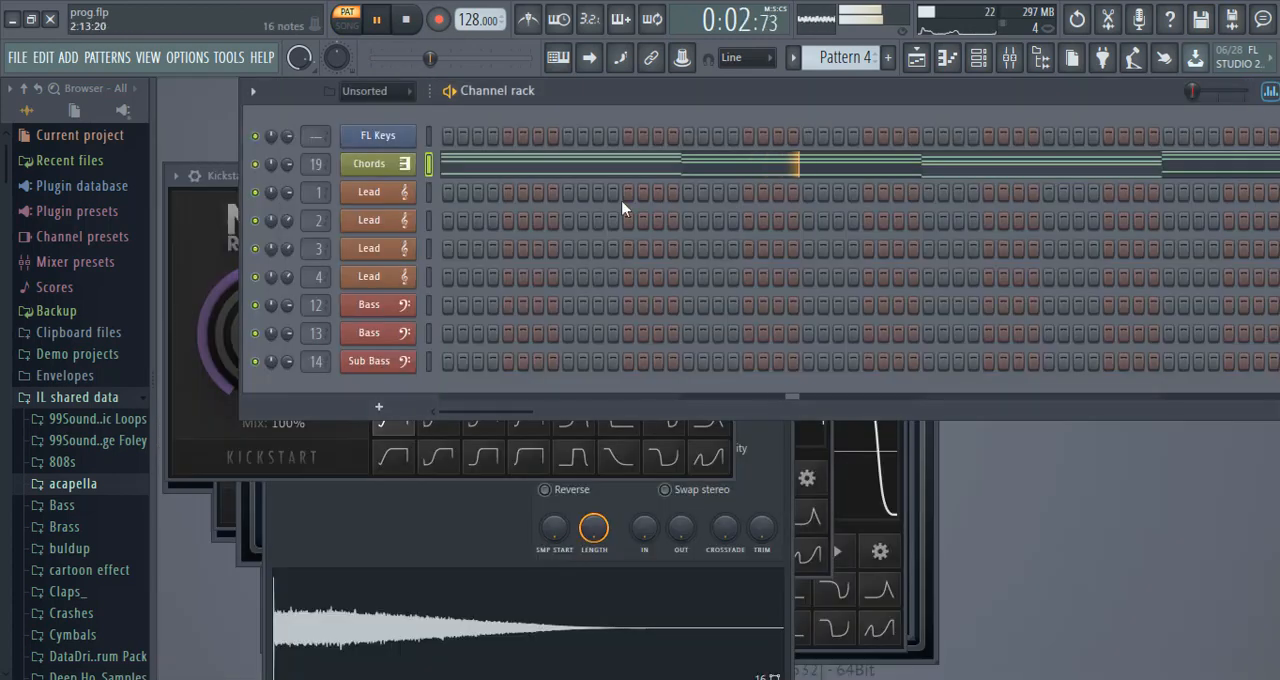
click(406, 172)
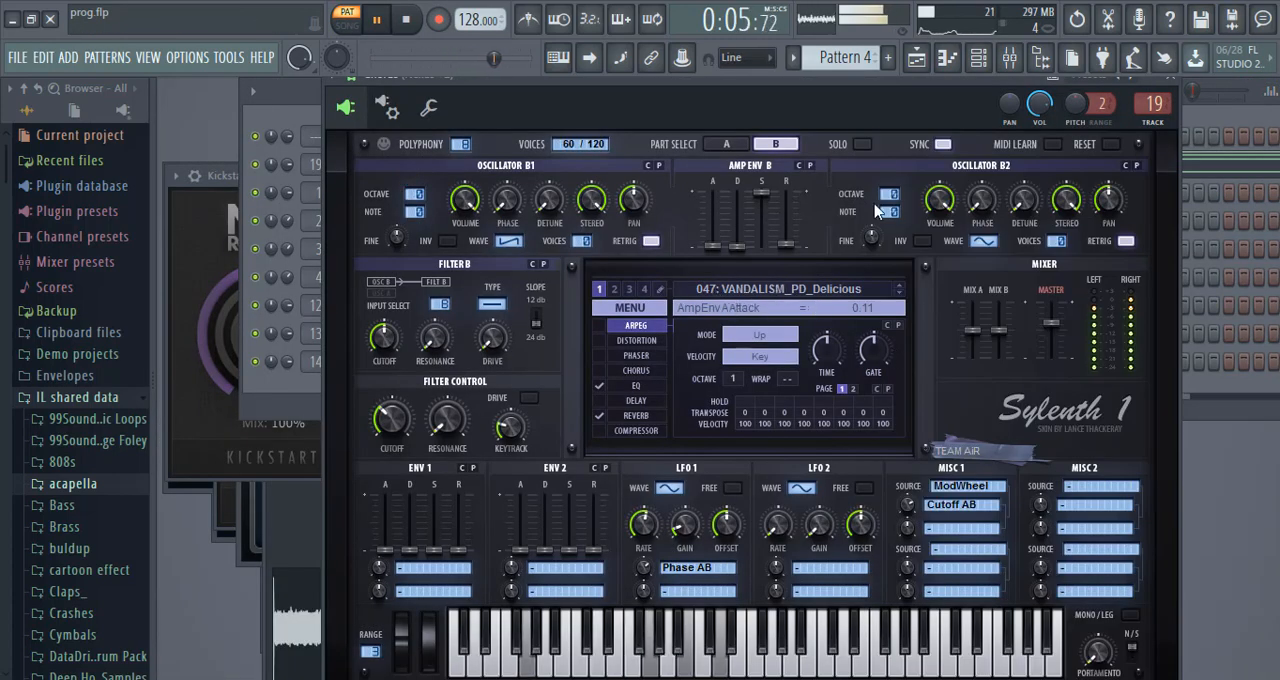
click(1009, 68)
Listen to the start of the buildup, stop playback, and place KSHMR Crash 01 at bar 5 on Track 6.
click(382, 19)
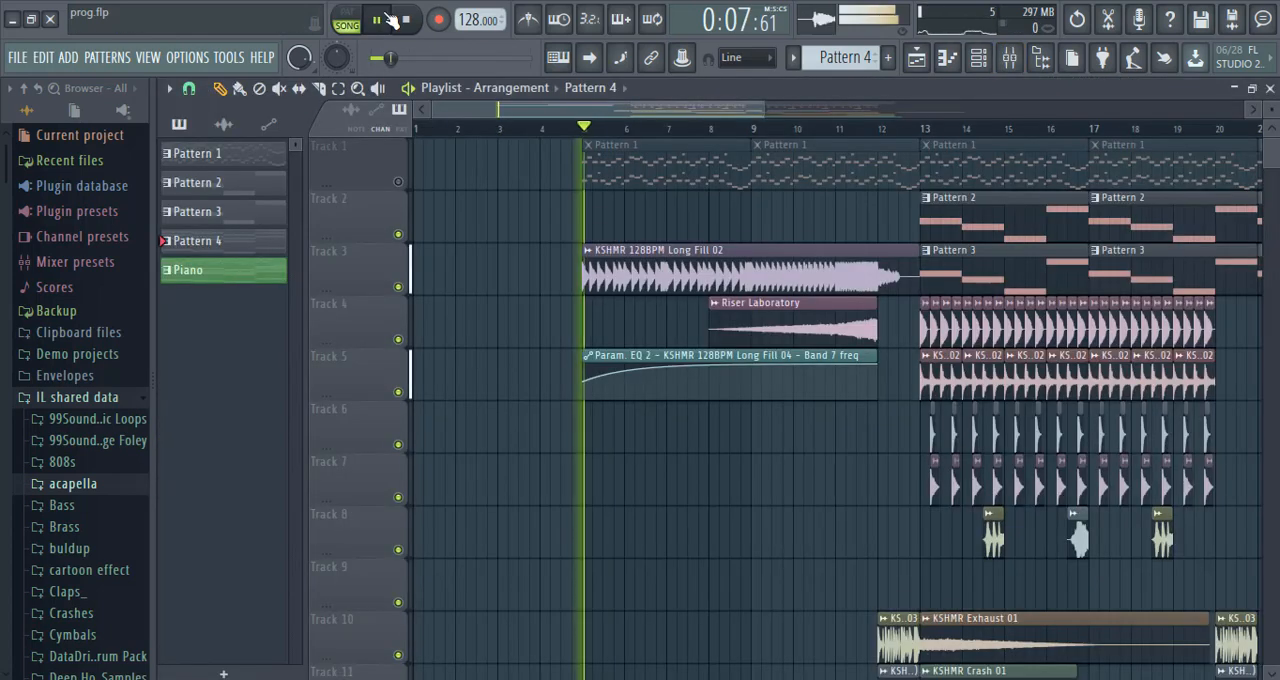
click(226, 125)
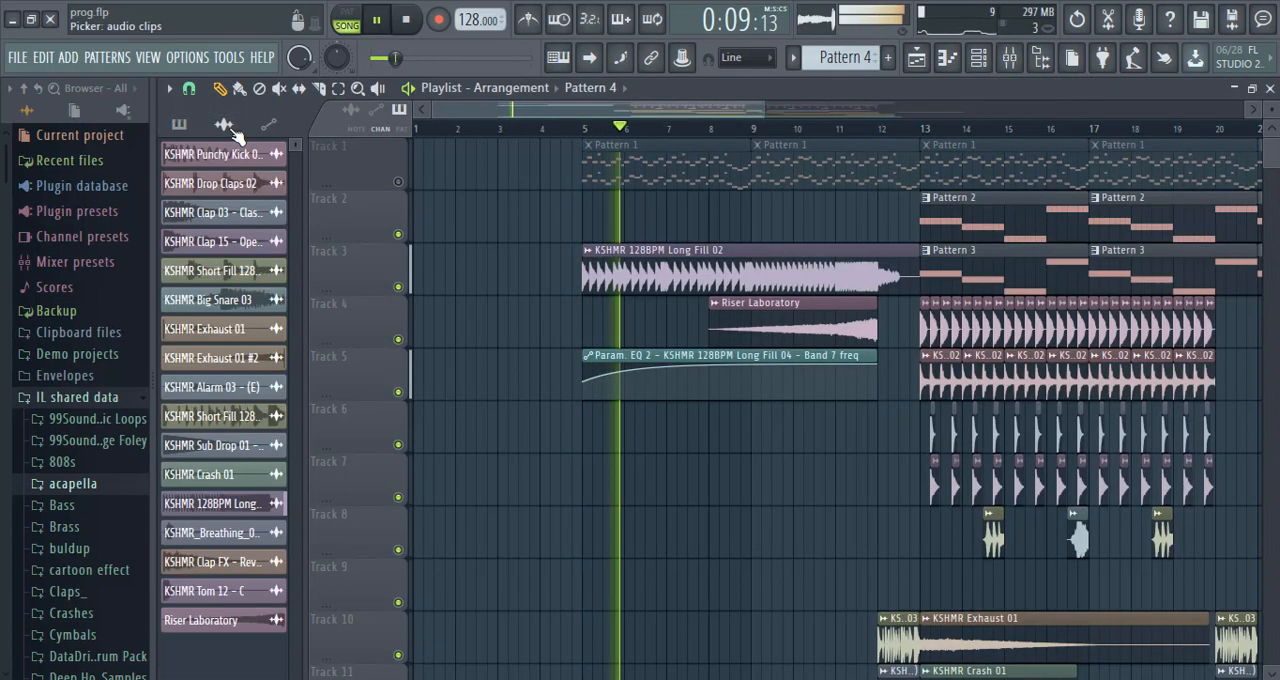
click(407, 20)
click(583, 483)
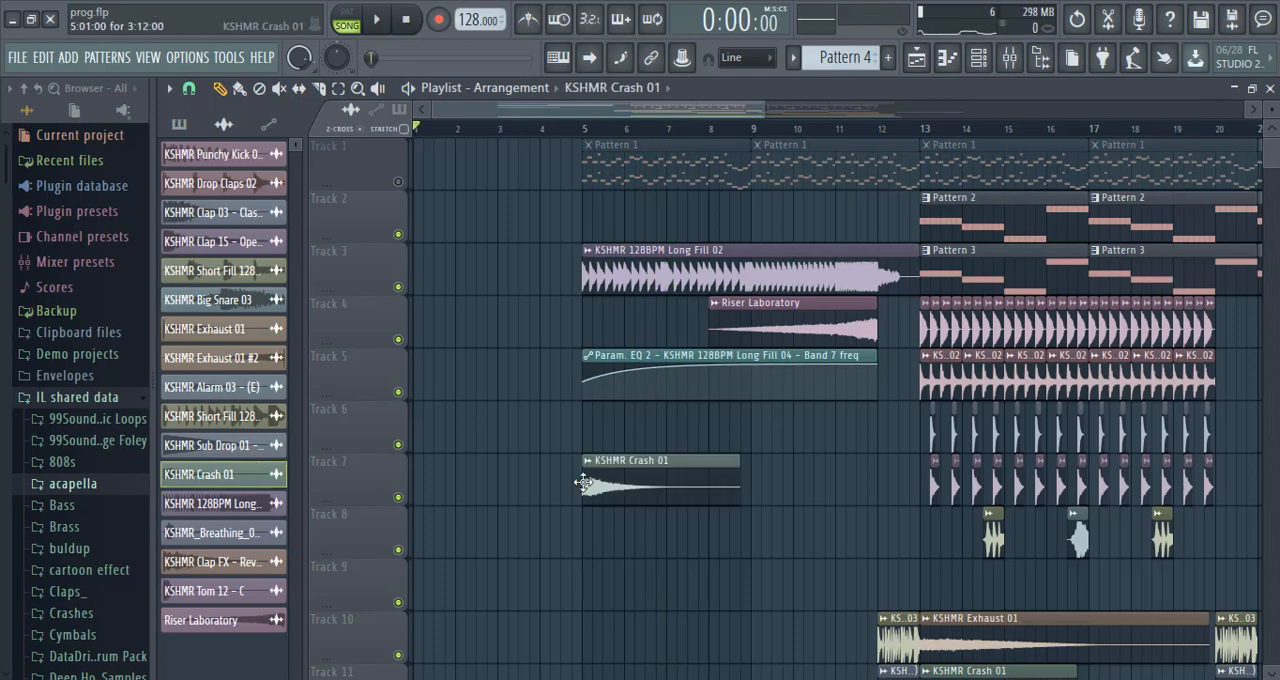
drag(618, 487, 615, 397)
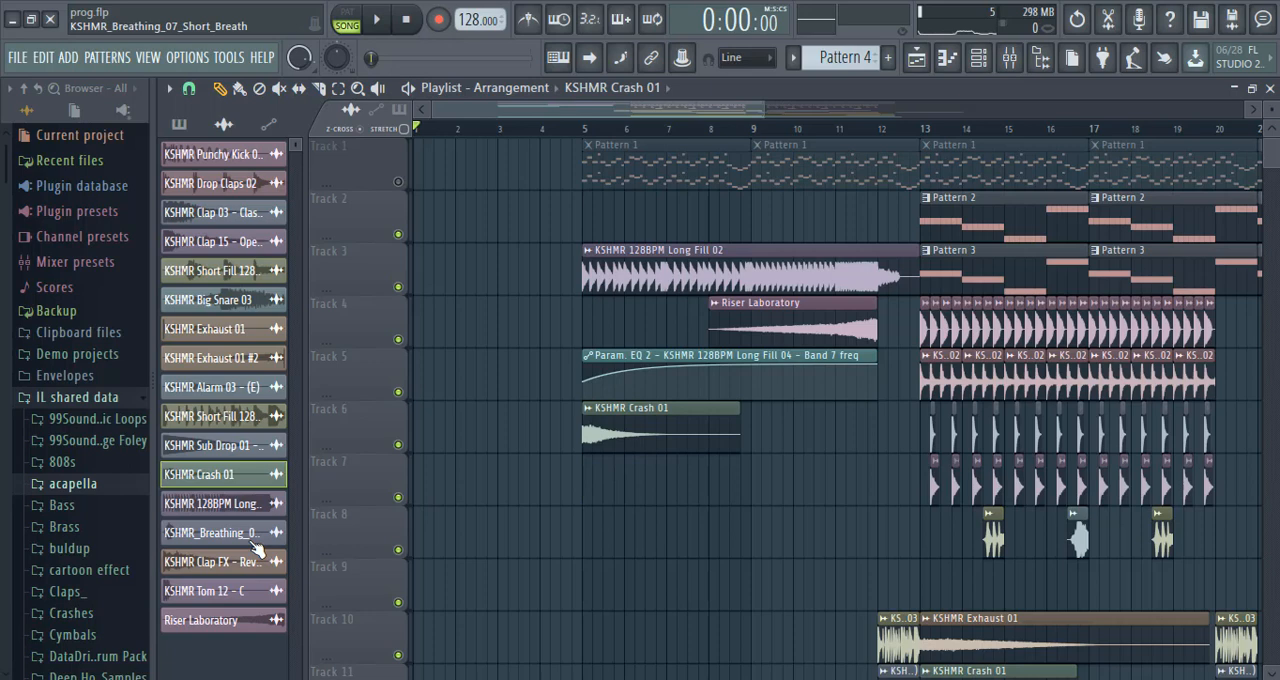
click(225, 136)
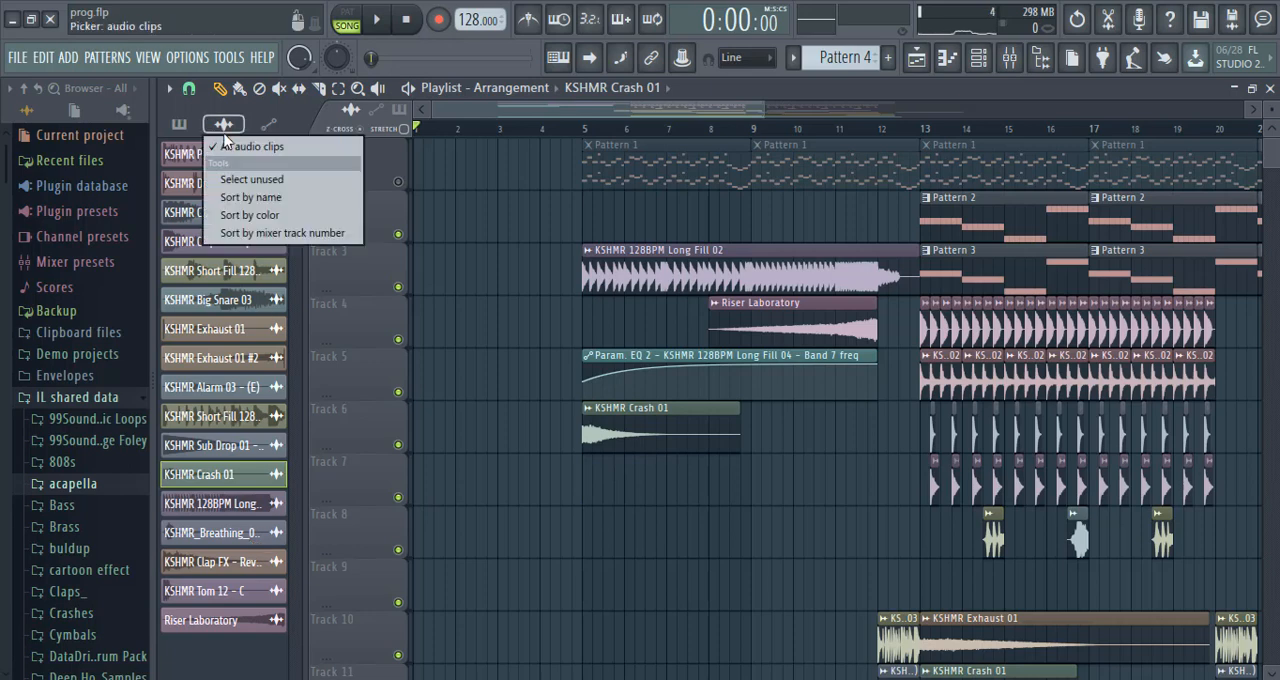
click(268, 182)
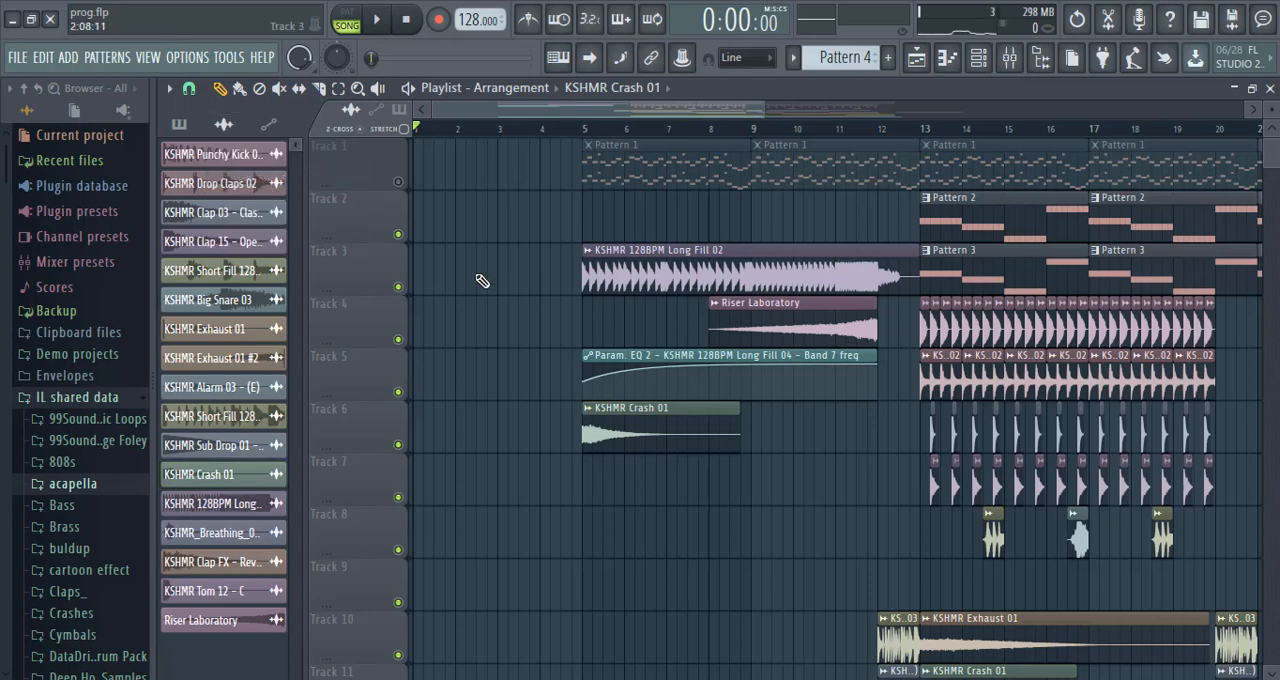
Unmute Track 1 and place two consecutive Pattern 4 clips on Track 2 from bar 5 to bar 12.
right_click(407, 283)
right_click(407, 283)
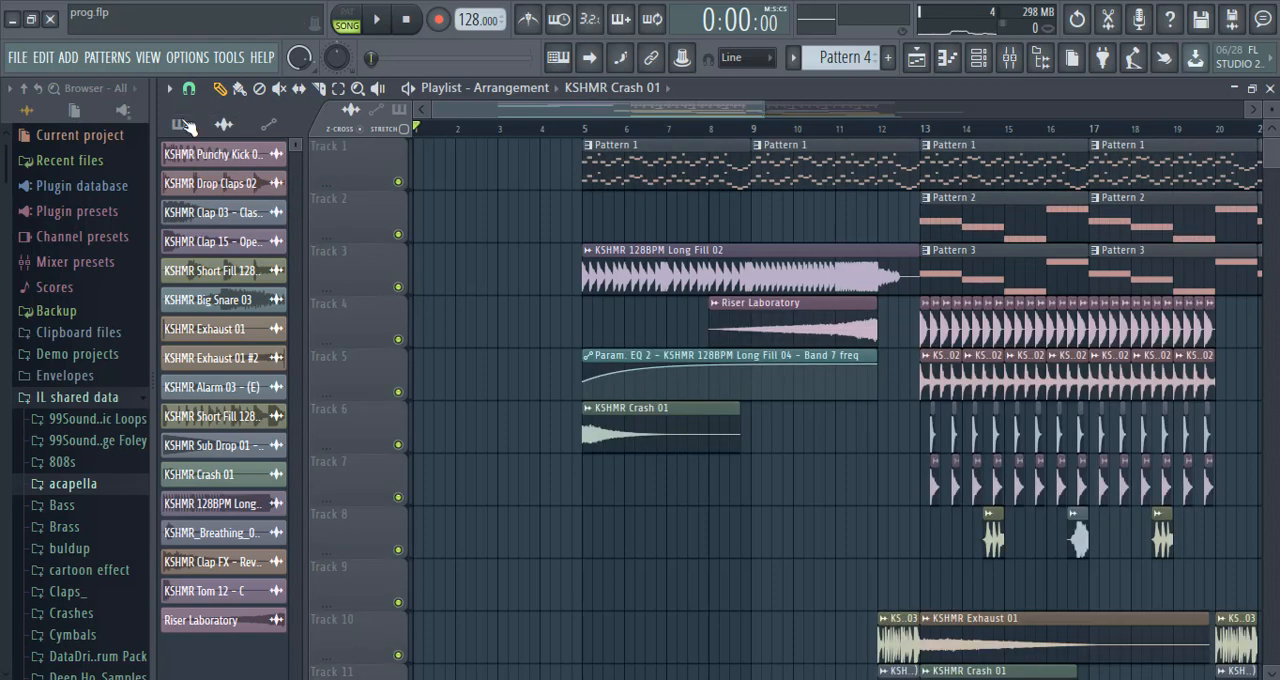
click(182, 124)
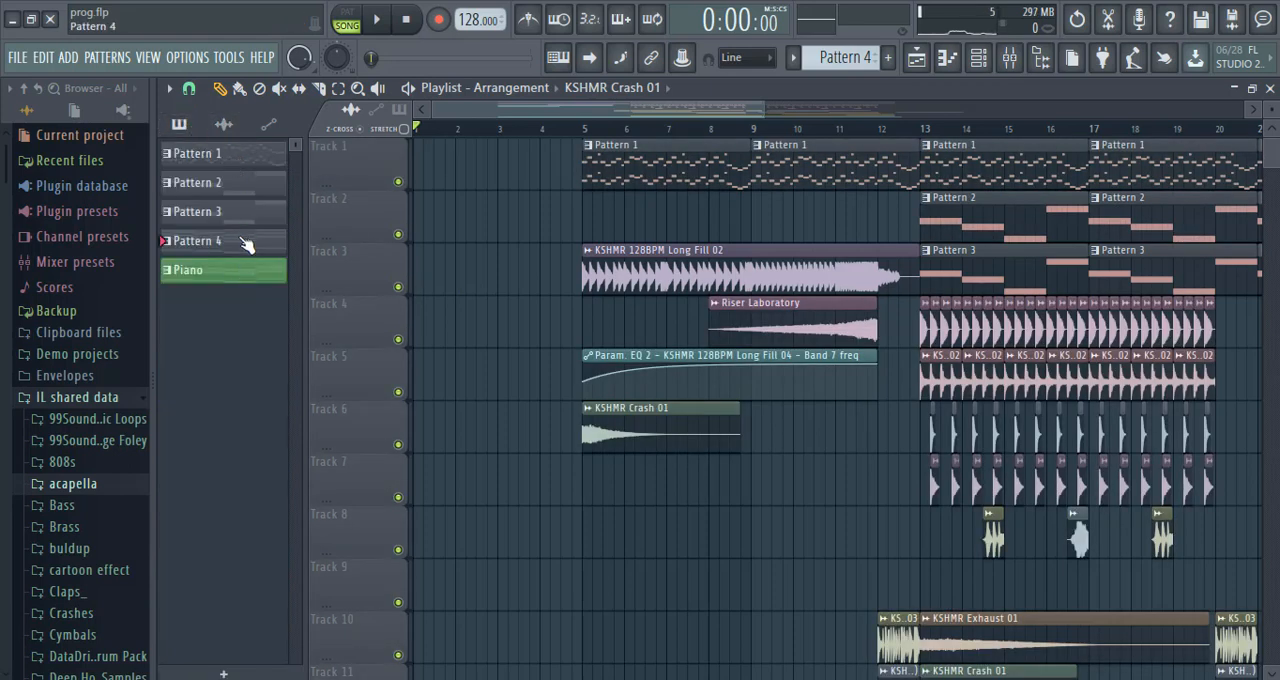
click(605, 222)
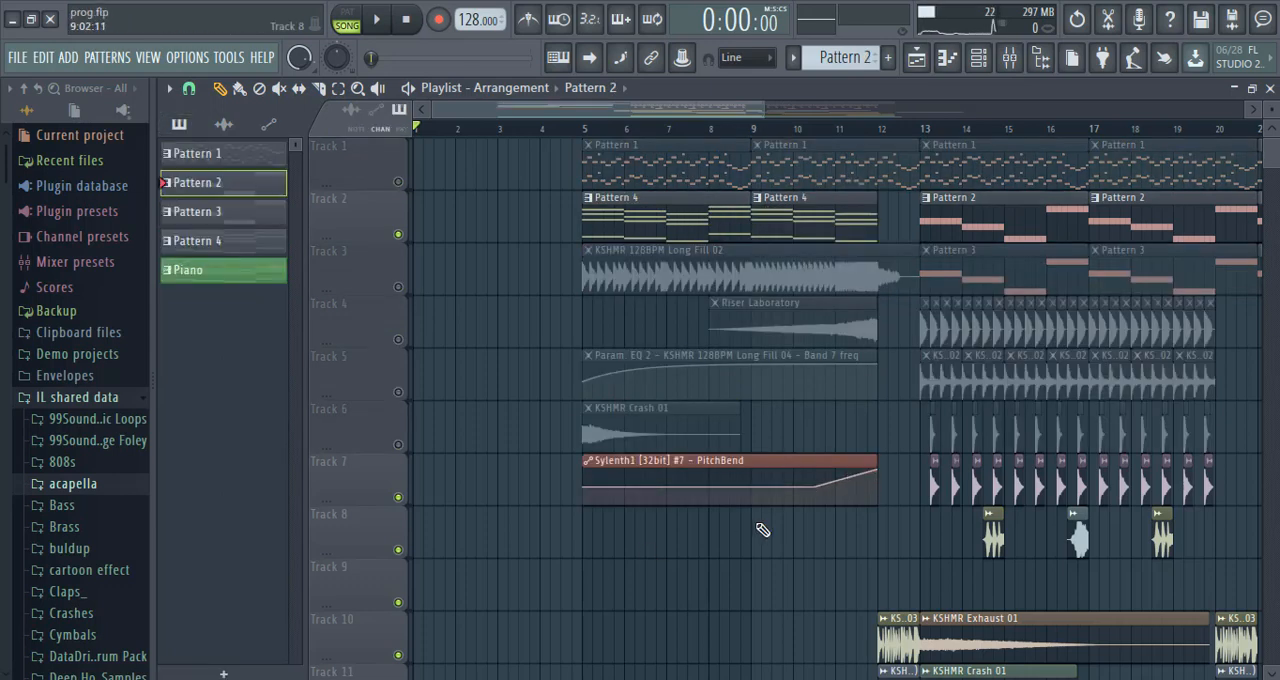
Place Pattern 2 on Track 8 from bar 9 to bar 12 and unmute all tracks for song playback.
click(760, 530)
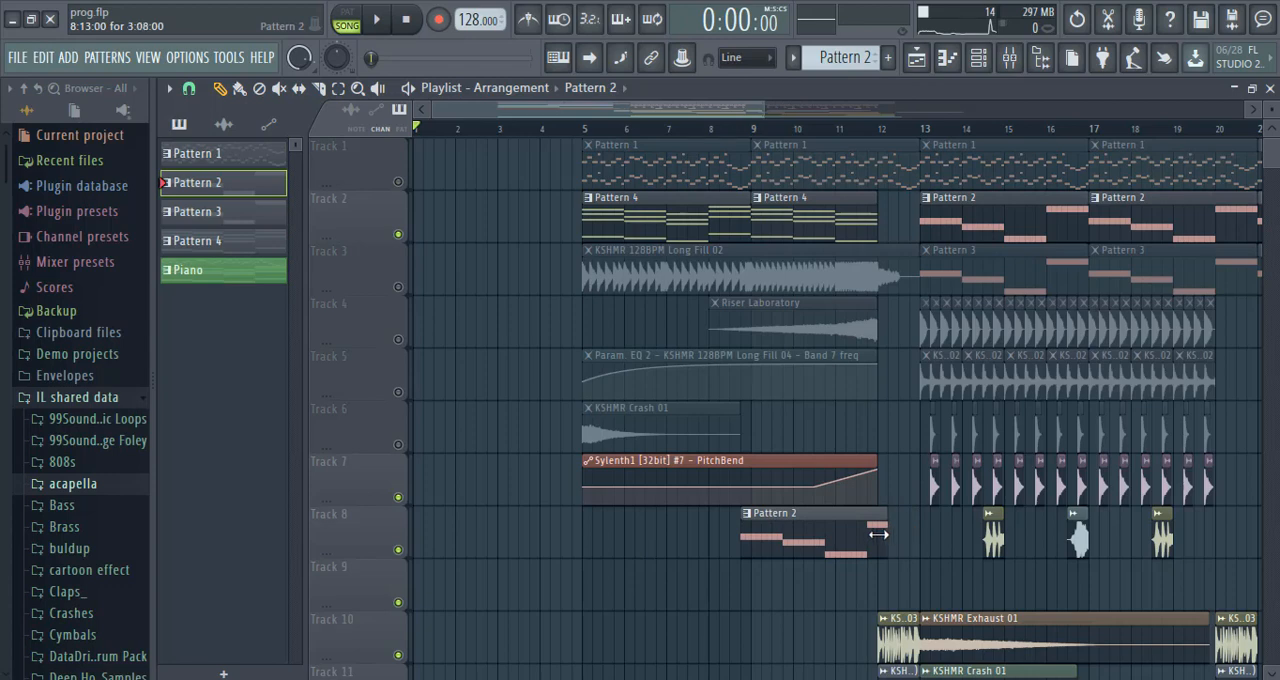
drag(801, 530, 816, 533)
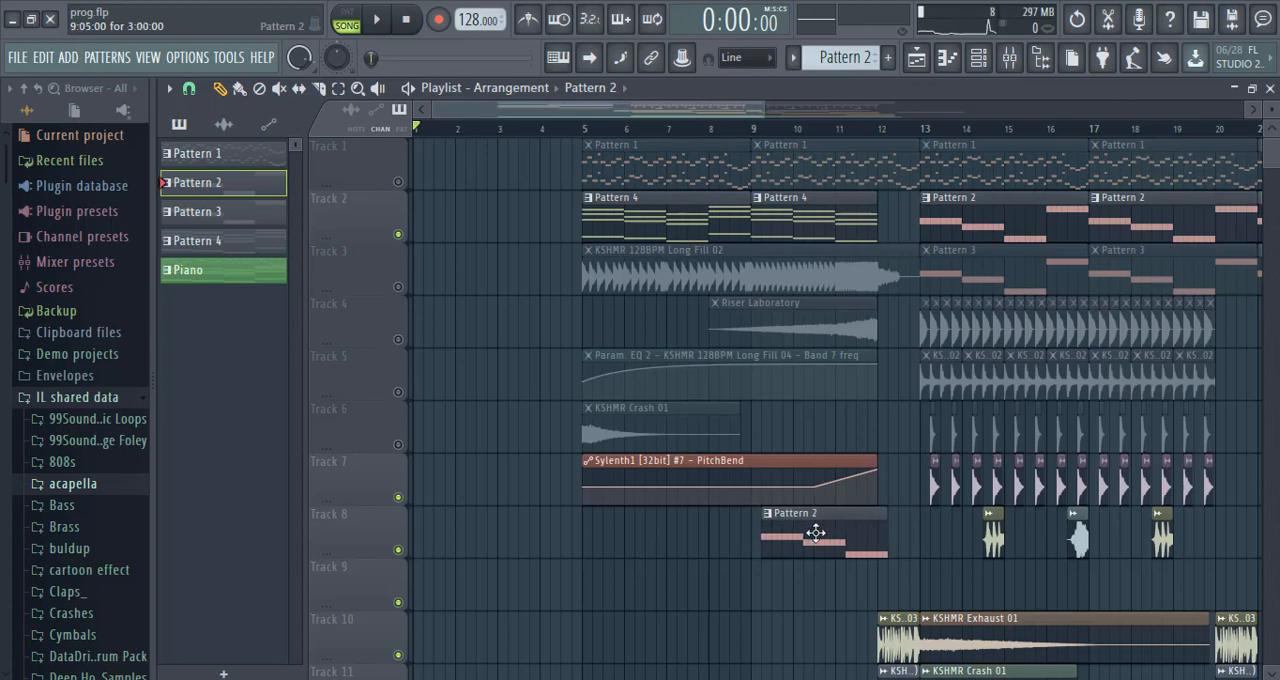
right_click(399, 551)
right_click(399, 551)
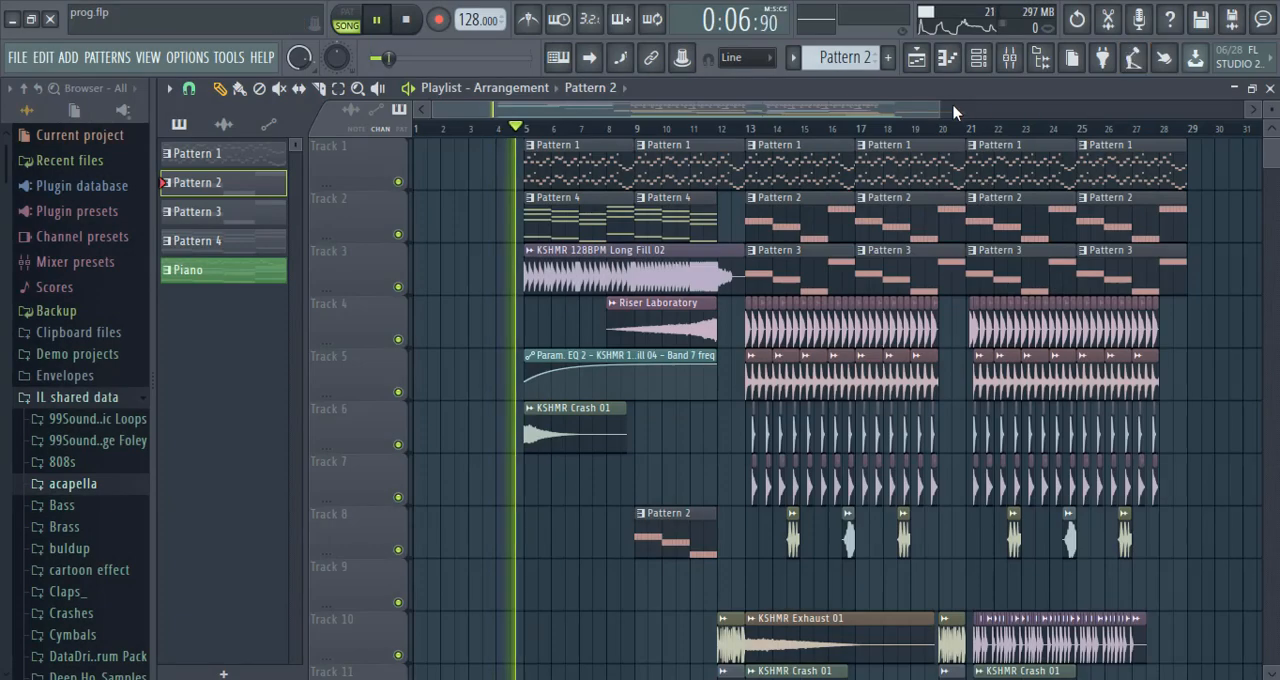
click(1251, 88)
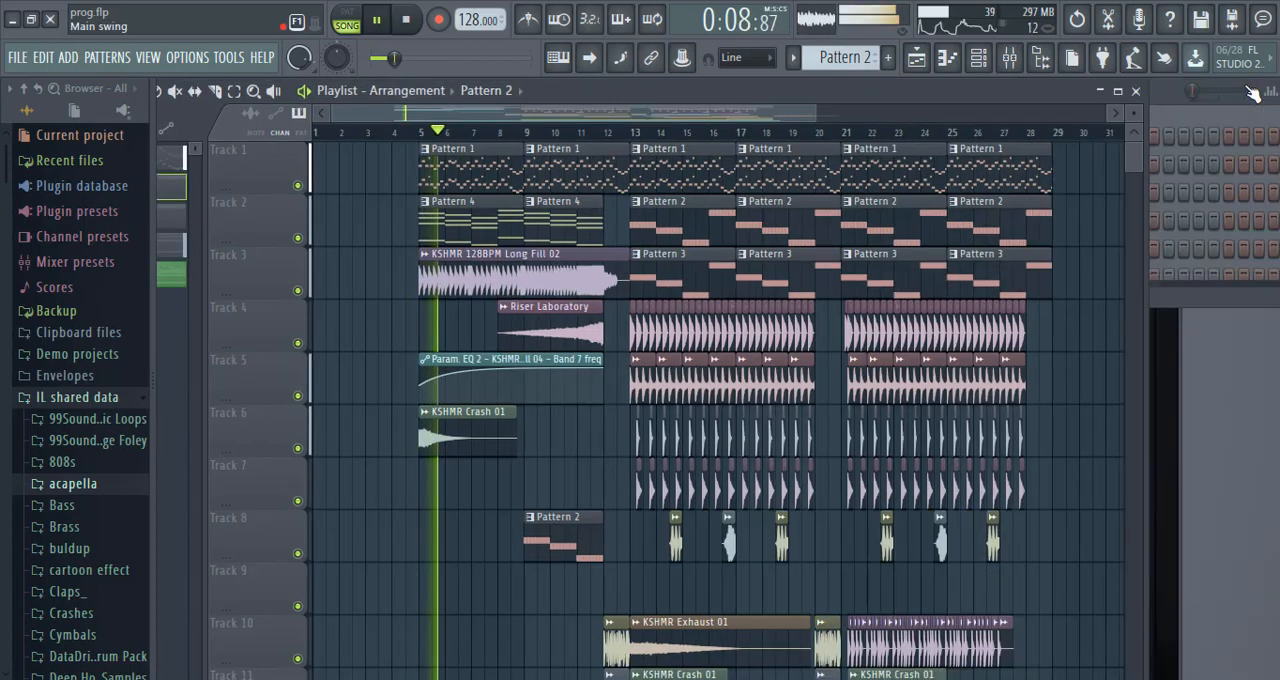
click(1118, 90)
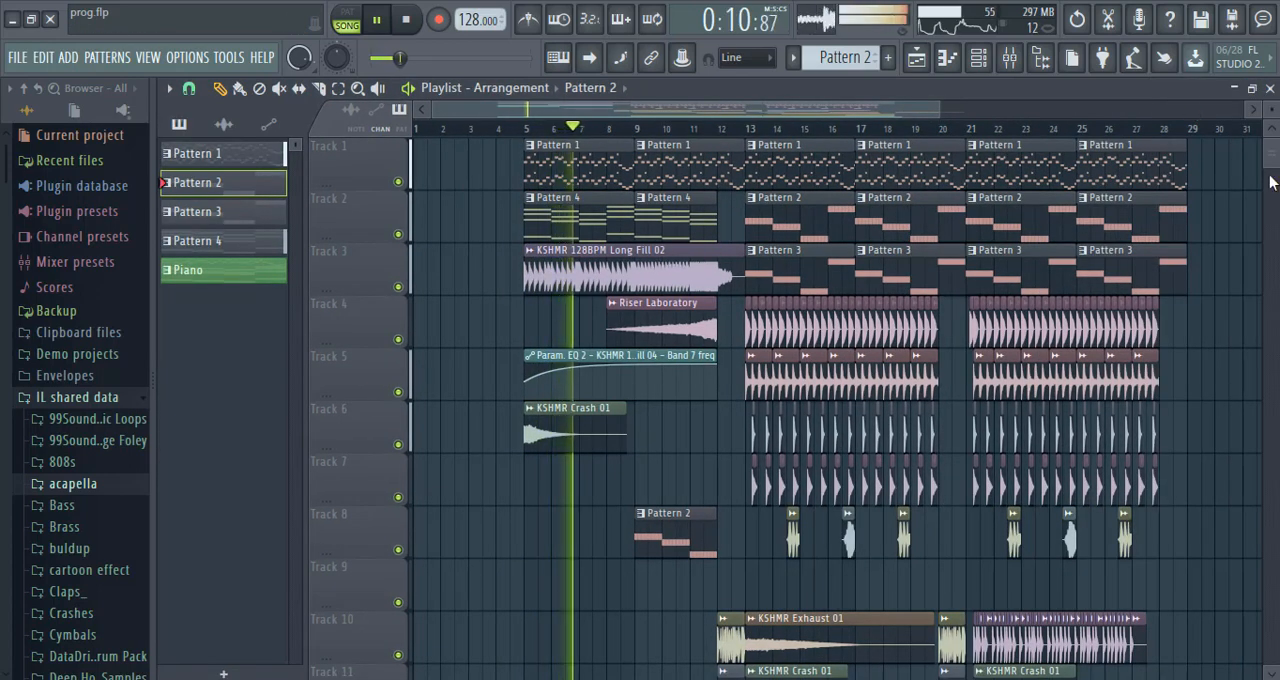
drag(1271, 182, 1272, 140)
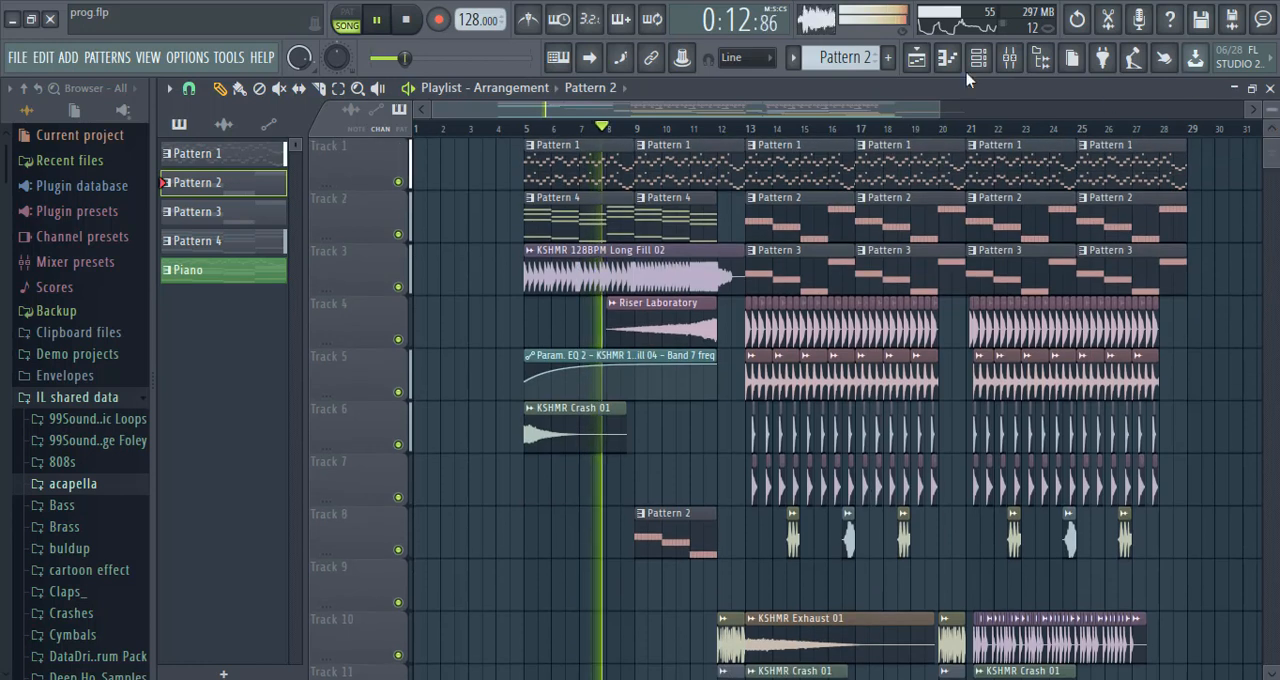
drag(861, 110, 886, 110)
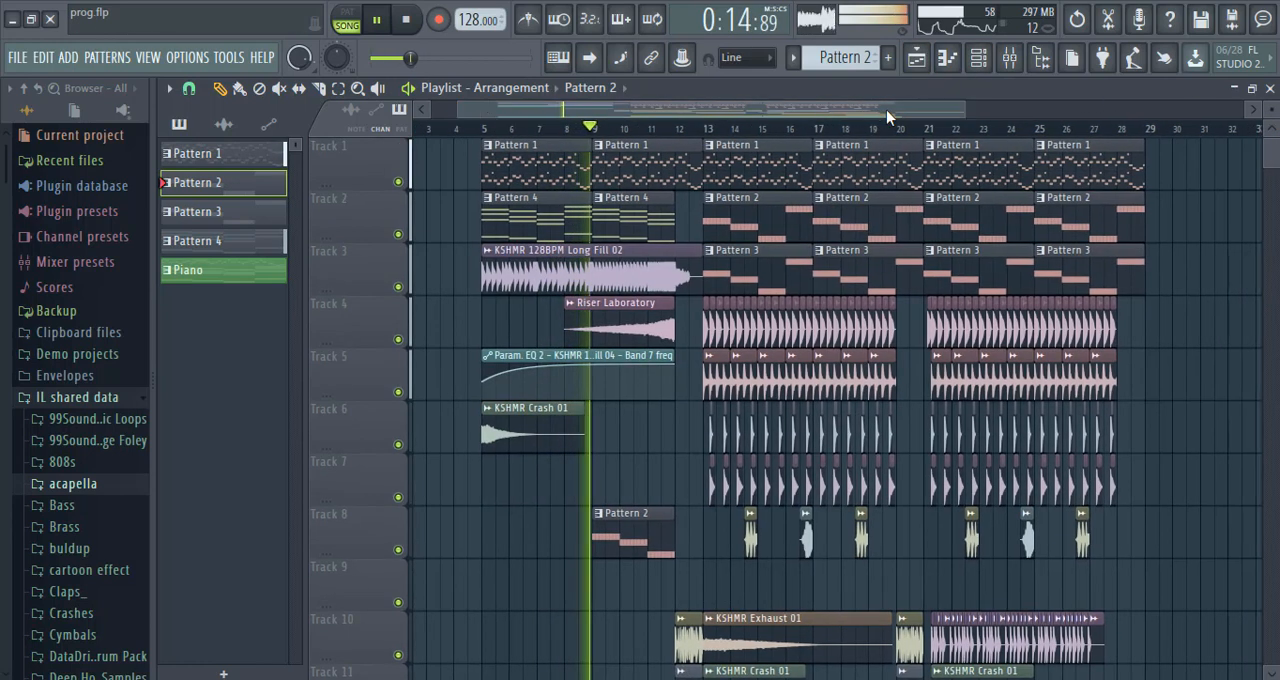